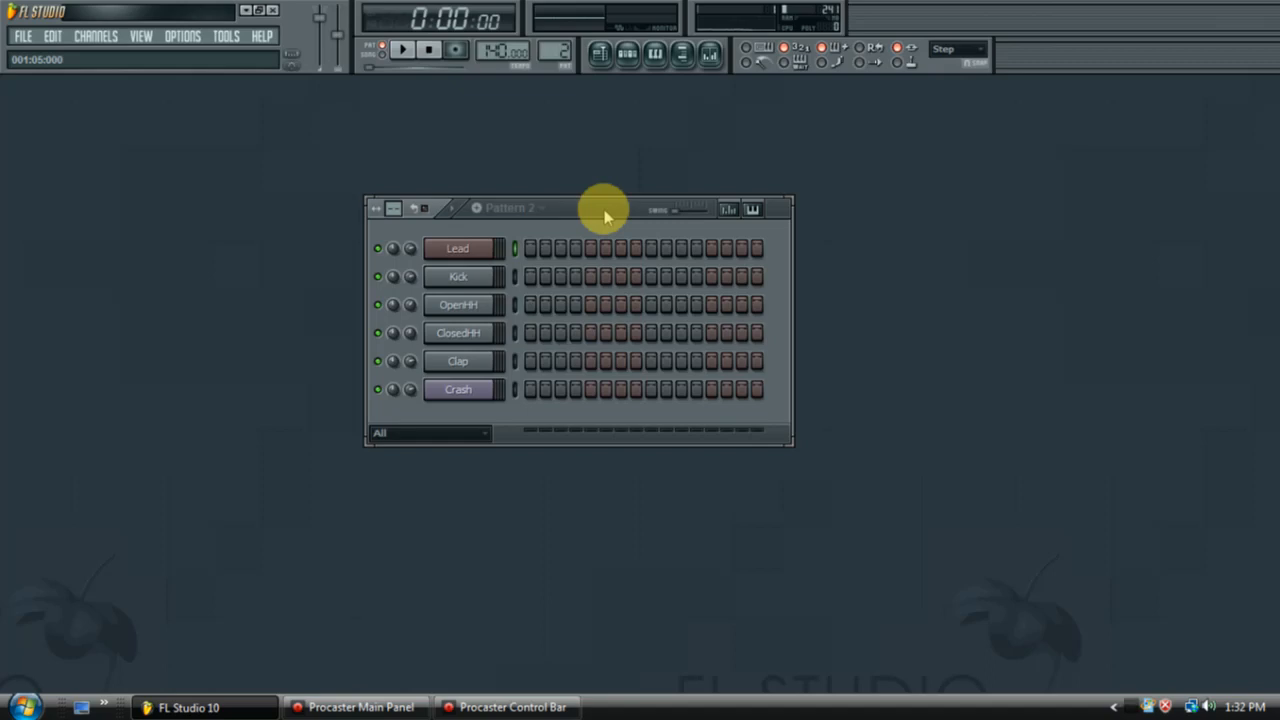
Place a short A5 note at the start of bar 1 in the Lead channel's piano roll and close it
{"action": "right_click", "coordinate": [480, 253]}
{"action": "left_click", "coordinate": [543, 254]}
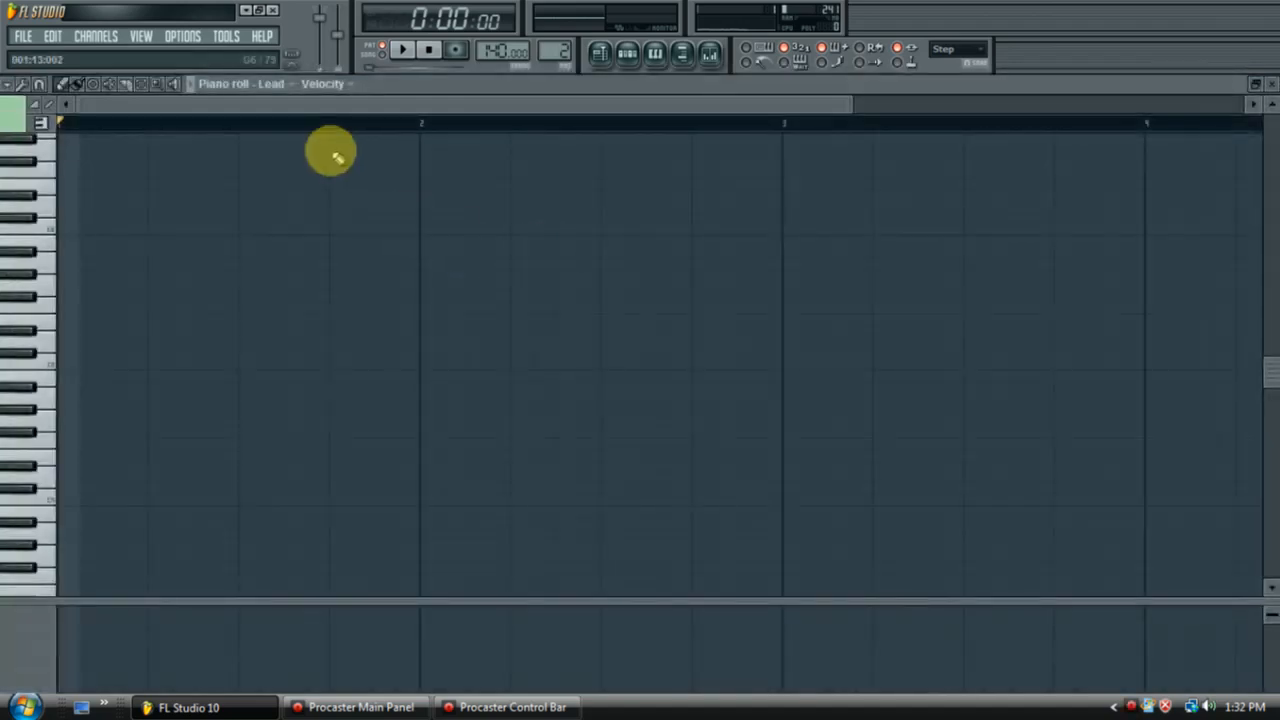
{"action": "left_click_drag", "start_coordinate": [852, 104], "coordinate": [760, 110]}
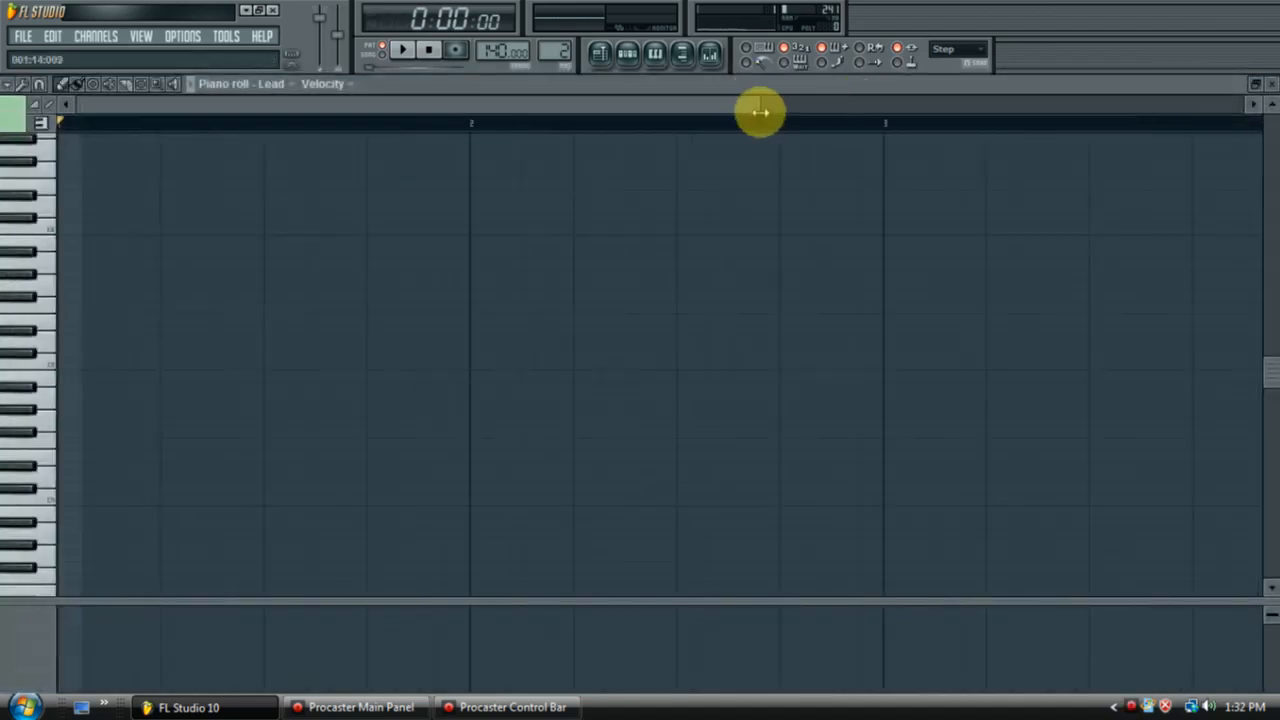
{"action": "left_click", "coordinate": [82, 266]}
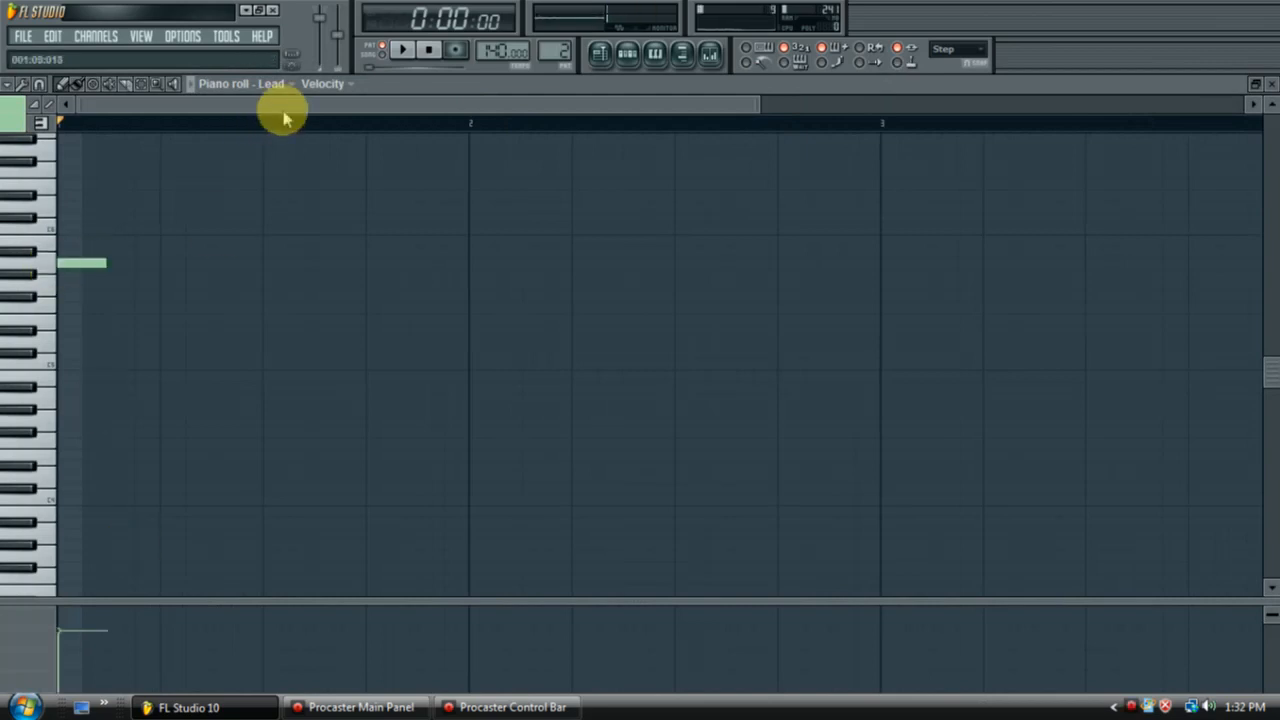
{"action": "left_click", "coordinate": [1268, 84]}
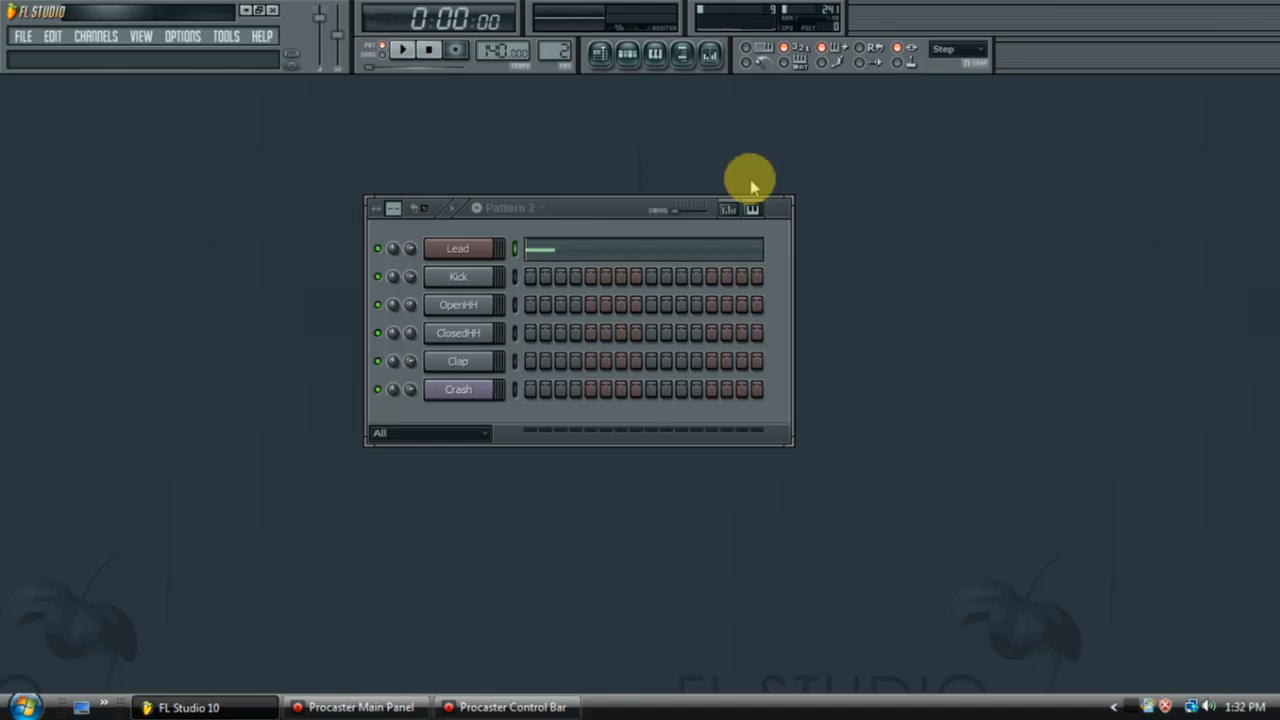
Add Clap hits on steps 5, 13, 21 and 29 of the Drums pattern and play it back
{"action": "left_click_drag", "start_coordinate": [612, 206], "coordinate": [655, 158]}
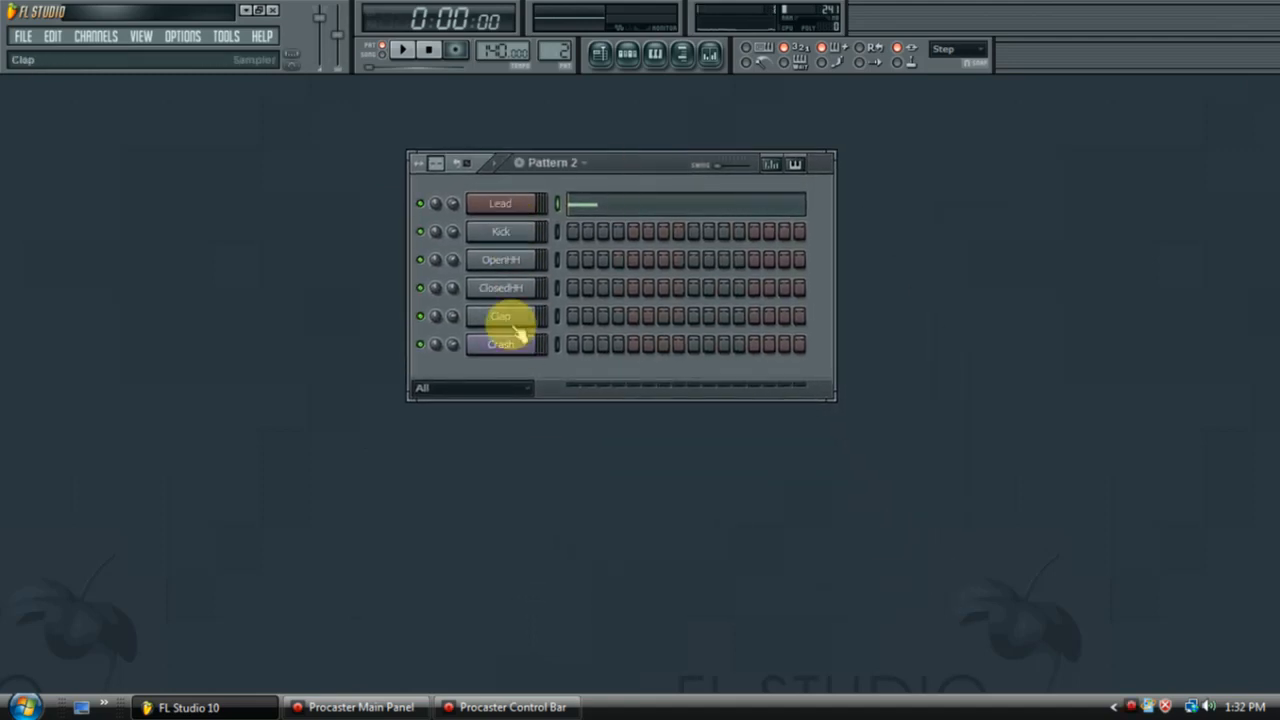
{"action": "scroll", "coordinate": [557, 50], "scroll_direction": "down", "scroll_amount": 1}
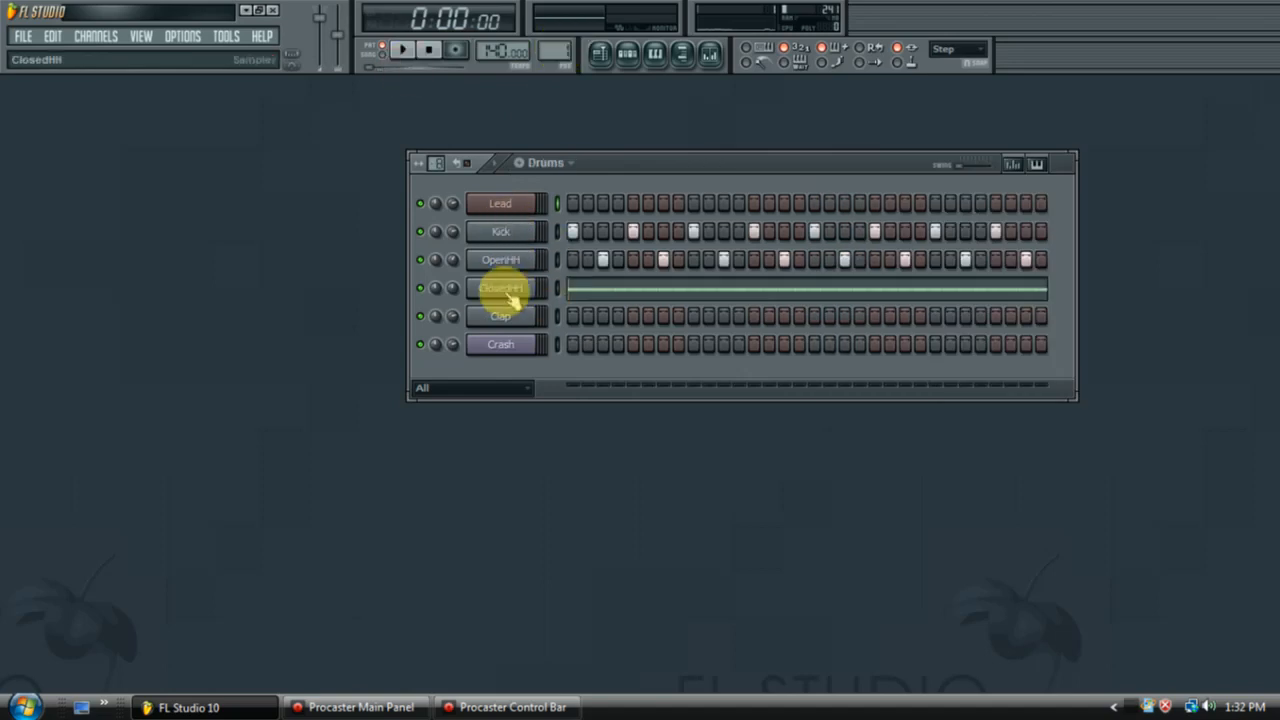
{"action": "left_click", "coordinate": [633, 316]}
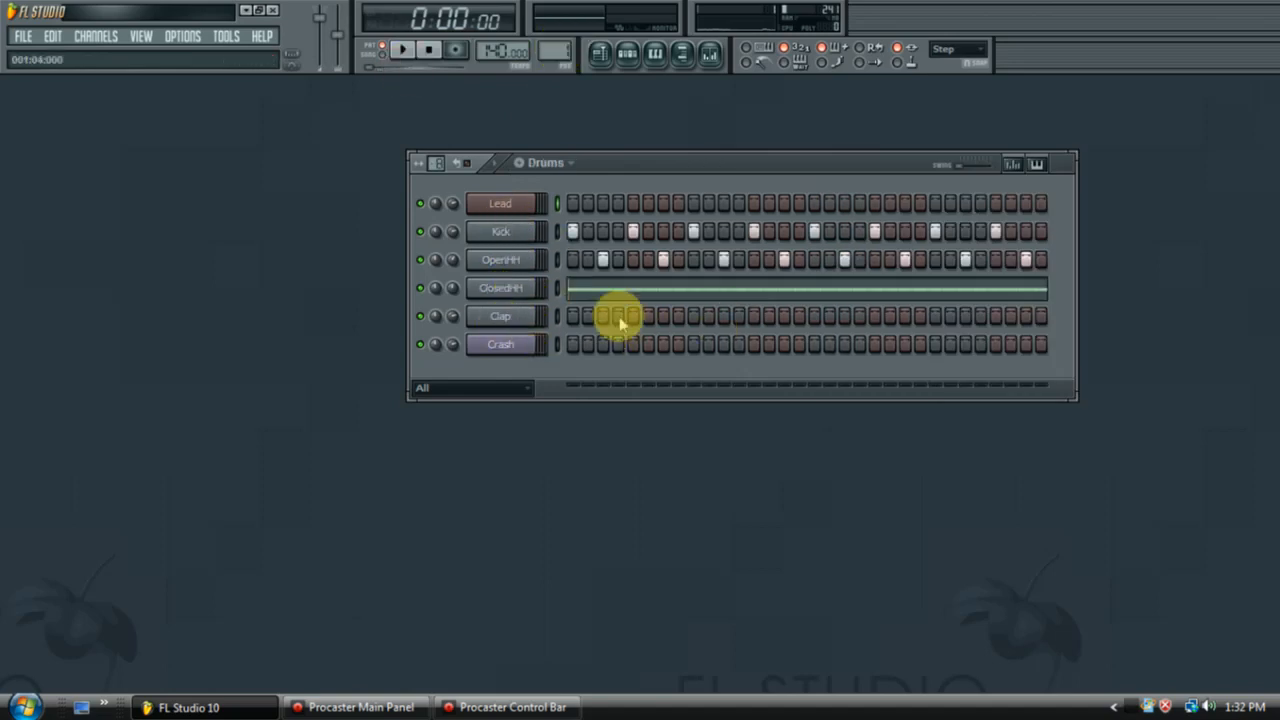
{"action": "left_click", "coordinate": [755, 317]}
{"action": "left_click", "coordinate": [995, 316]}
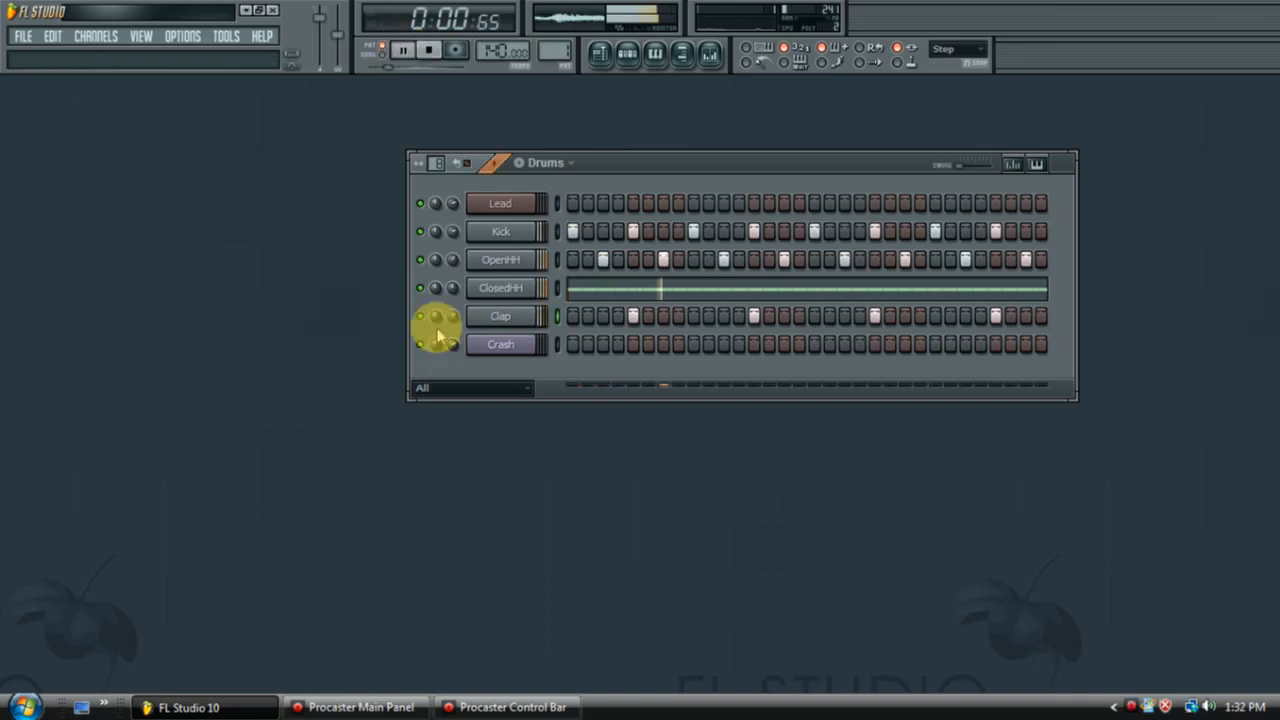
{"action": "left_click", "coordinate": [432, 53]}
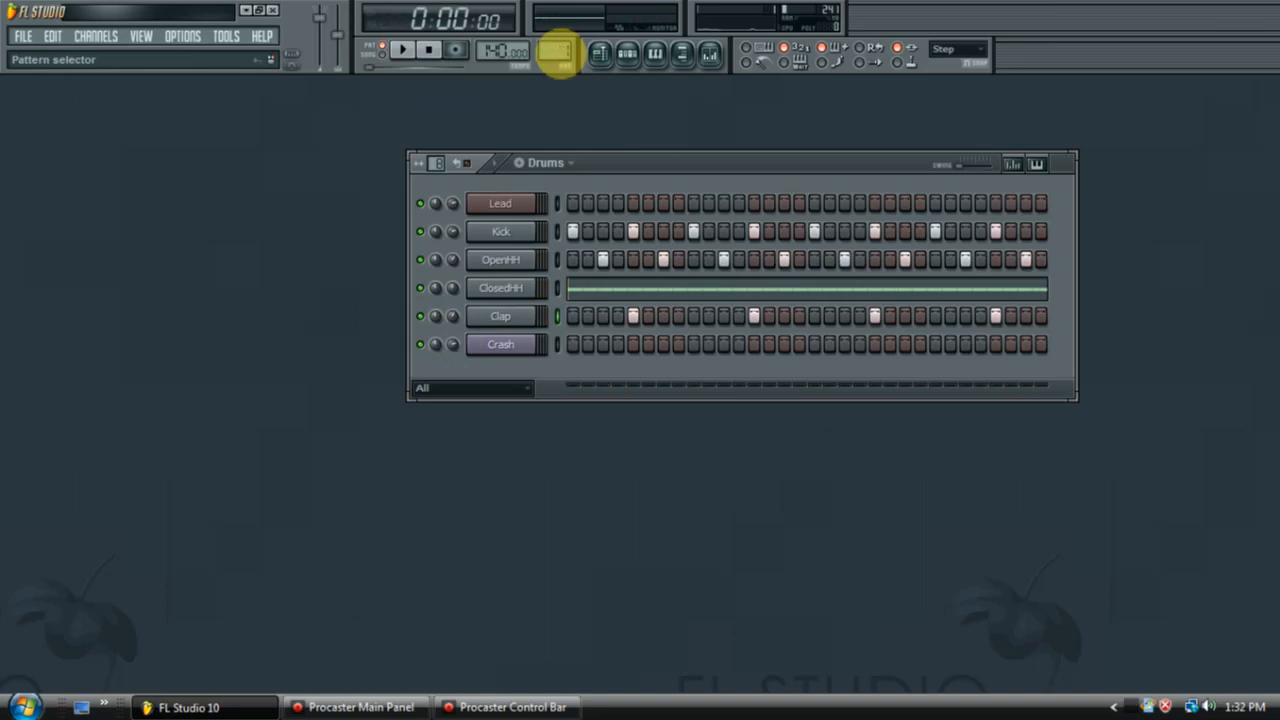
Return to Pattern 2 after comparing it with the Drums pattern, and move the channel rack lower
{"action": "scroll", "coordinate": [560, 51], "scroll_direction": "up", "scroll_amount": 1}
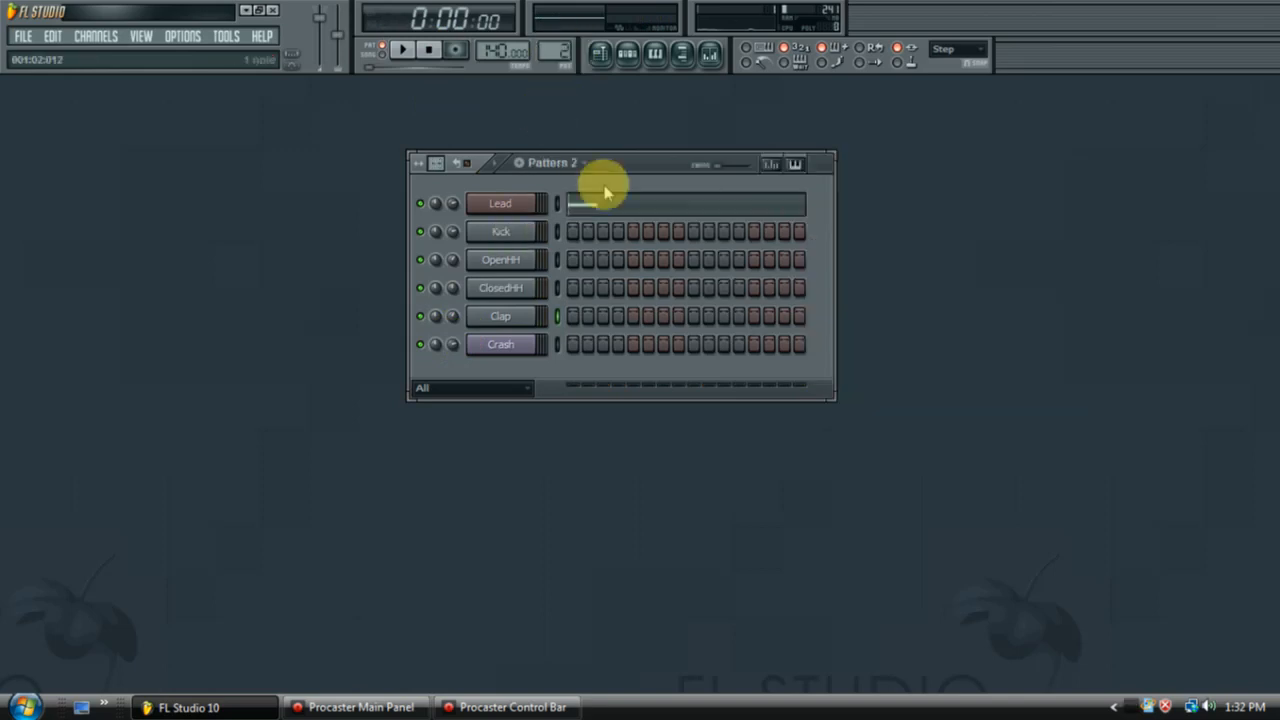
{"action": "scroll", "coordinate": [560, 51], "scroll_direction": "down", "scroll_amount": 1}
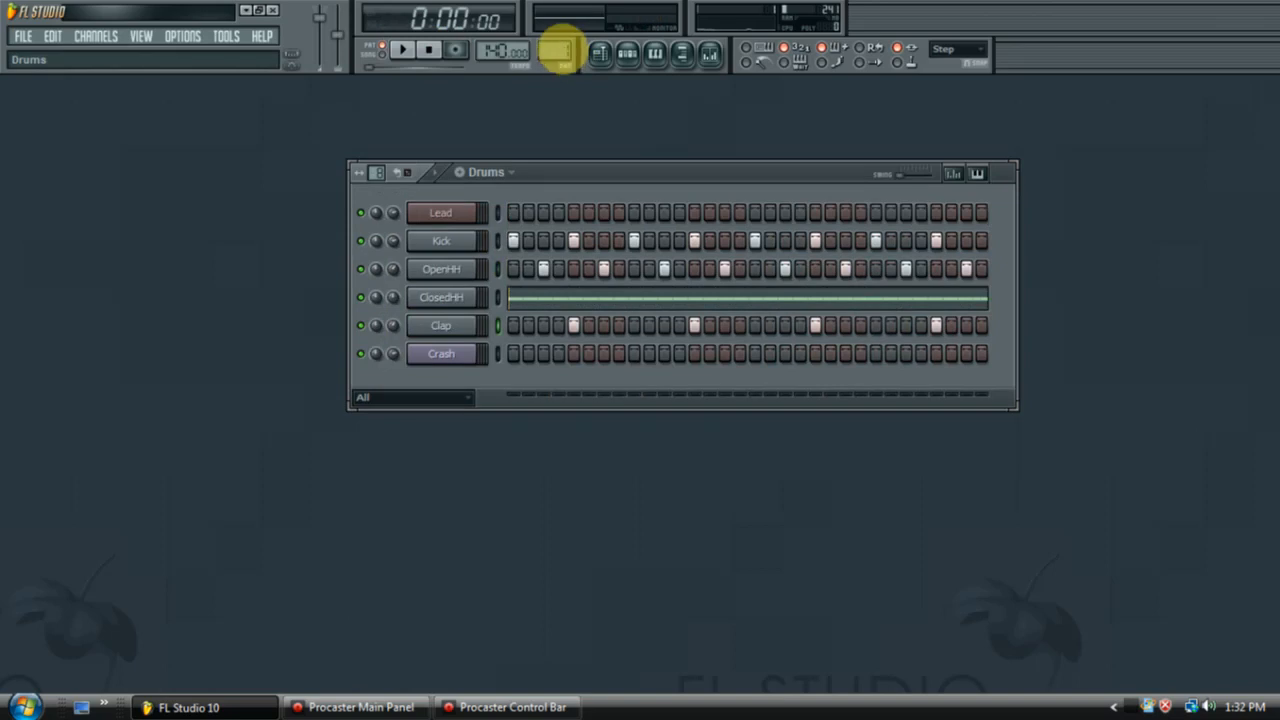
{"action": "scroll", "coordinate": [560, 51], "scroll_direction": "up", "scroll_amount": 1}
{"action": "left_click_drag", "start_coordinate": [566, 176], "coordinate": [654, 364]}
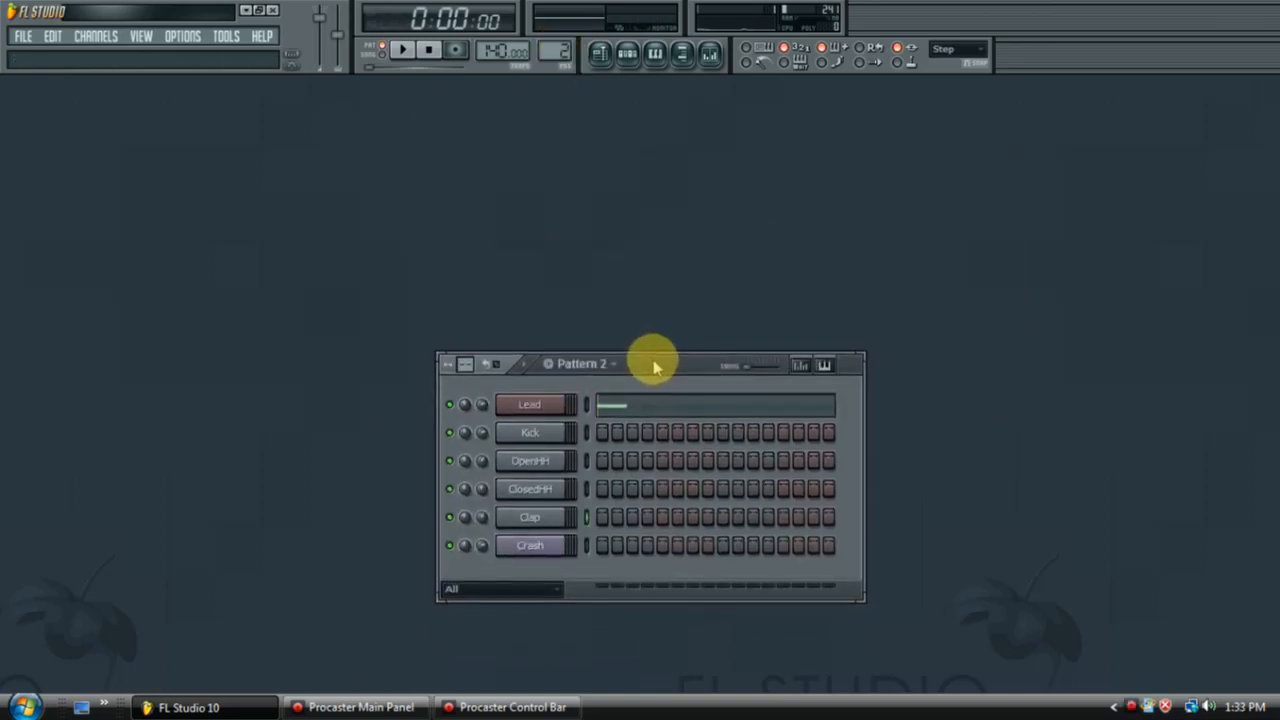
Examine the Con Carne 1 preset and the category list in the Lead channel's Nexus plugin, and close the plugin
{"action": "left_click", "coordinate": [538, 410]}
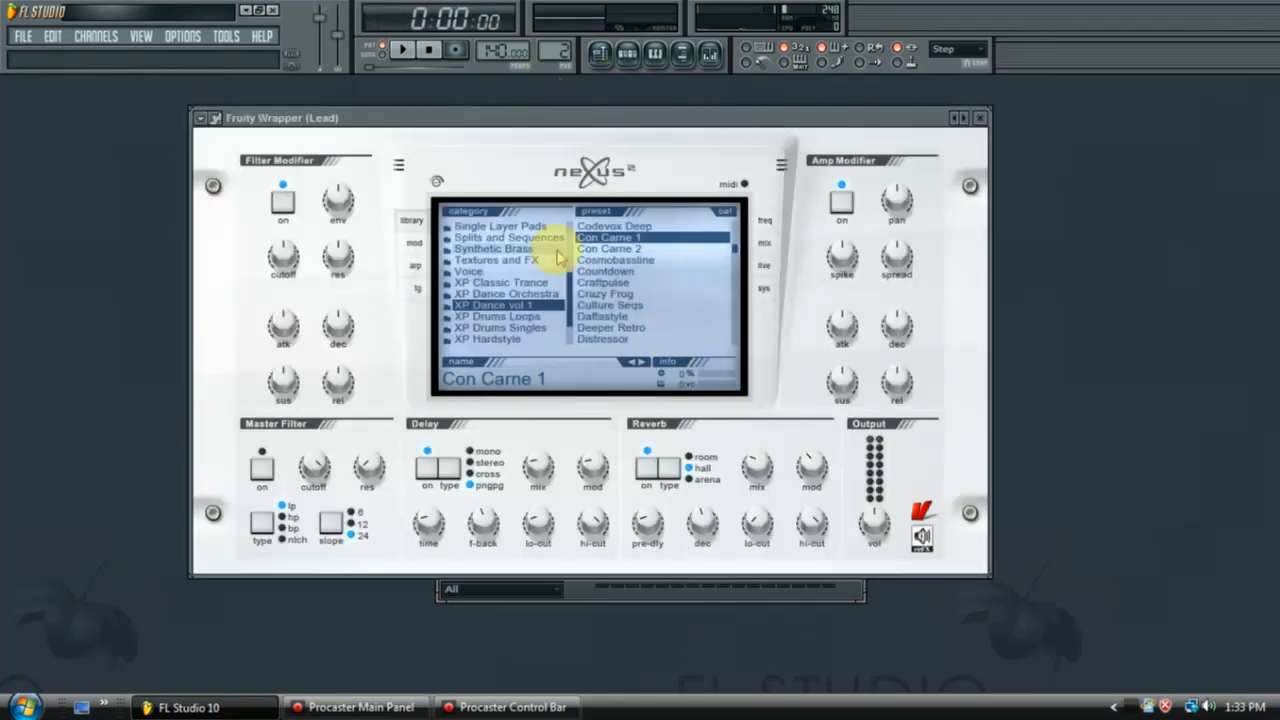
{"action": "scroll", "coordinate": [572, 303], "scroll_direction": "up", "scroll_amount": 3}
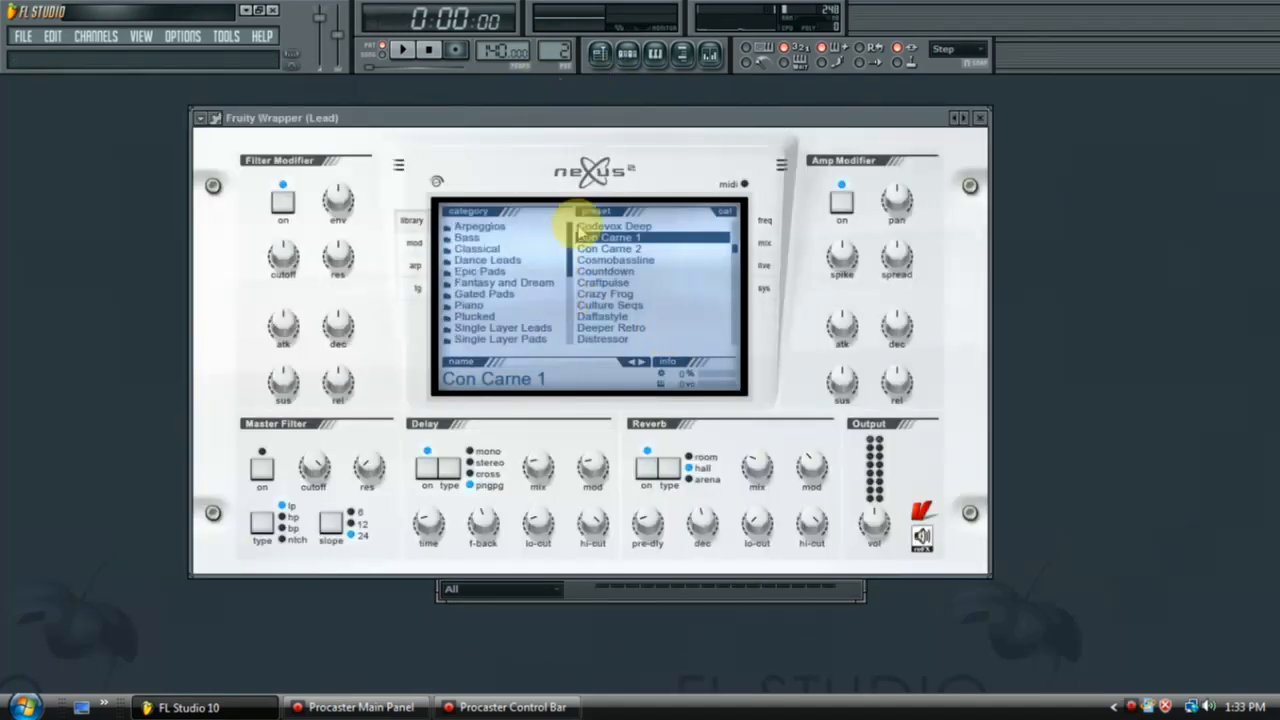
{"action": "left_click", "coordinate": [979, 117]}
{"action": "left_click_drag", "start_coordinate": [656, 363], "coordinate": [593, 296]}
{"action": "left_click", "coordinate": [901, 140]}
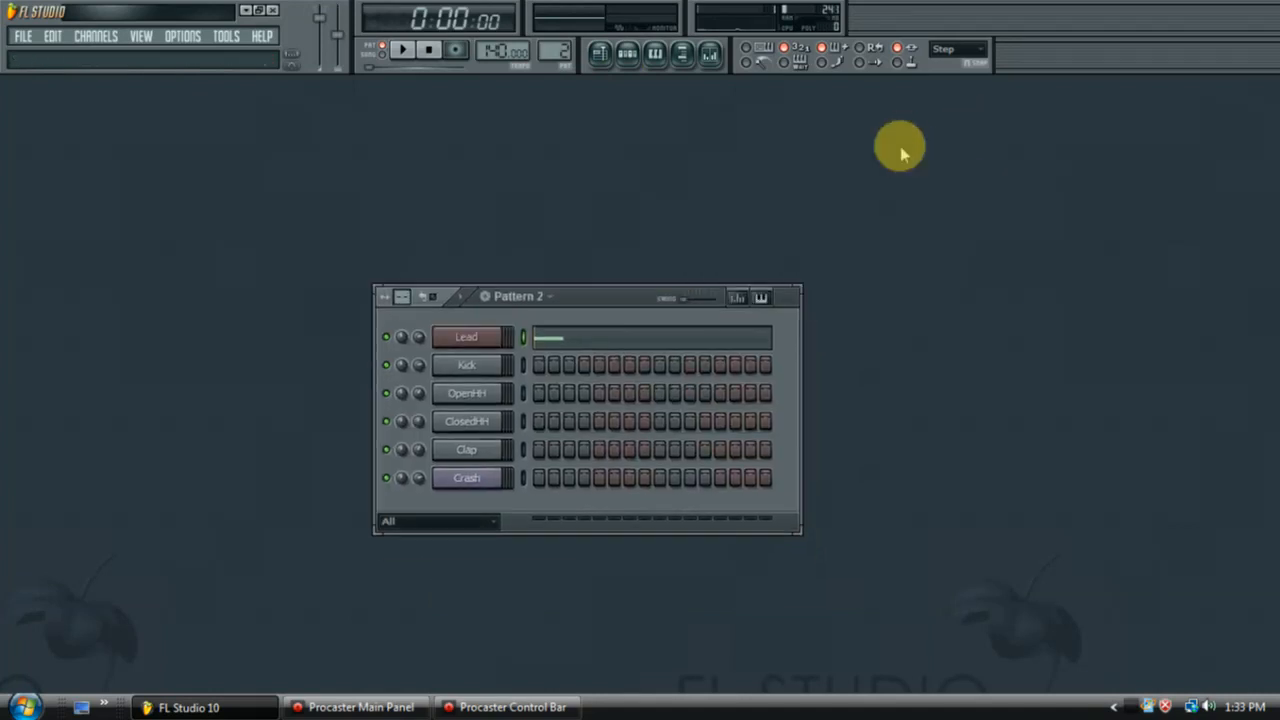
{"action": "left_click", "coordinate": [468, 342]}
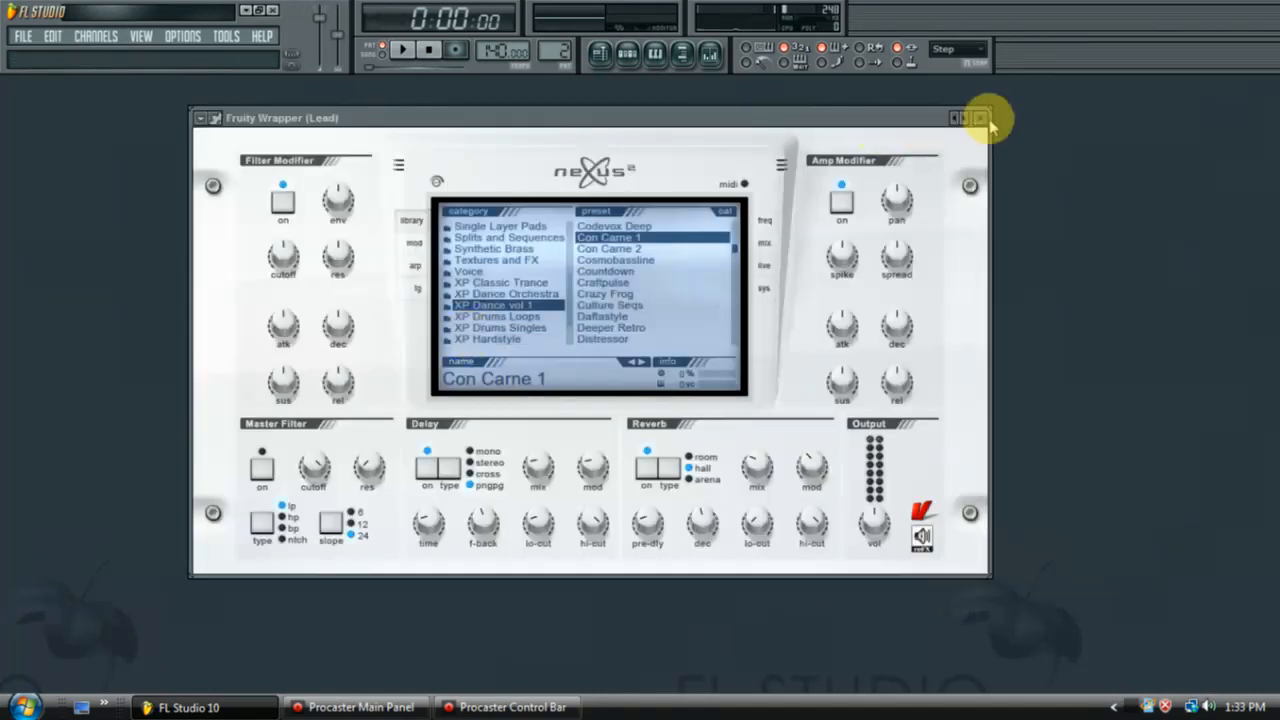
{"action": "scroll", "coordinate": [570, 275], "scroll_direction": "up", "scroll_amount": 4}
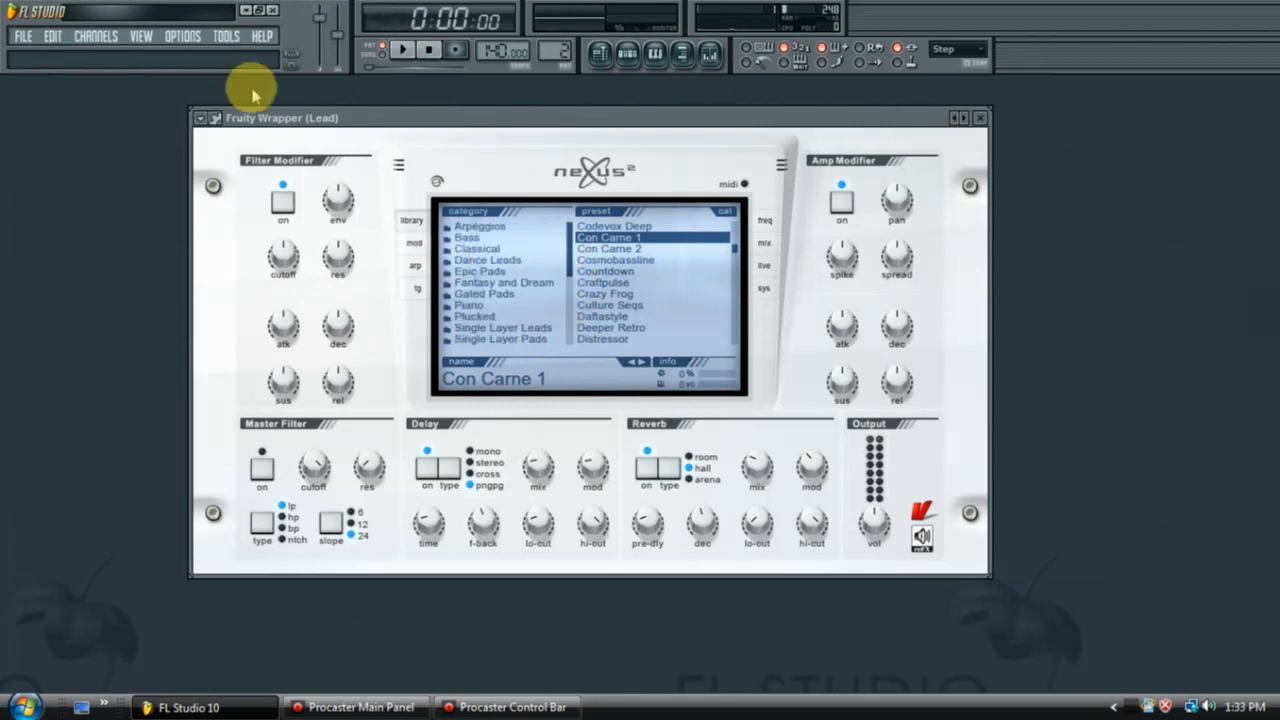
{"action": "left_click_drag", "start_coordinate": [574, 268], "coordinate": [570, 350]}
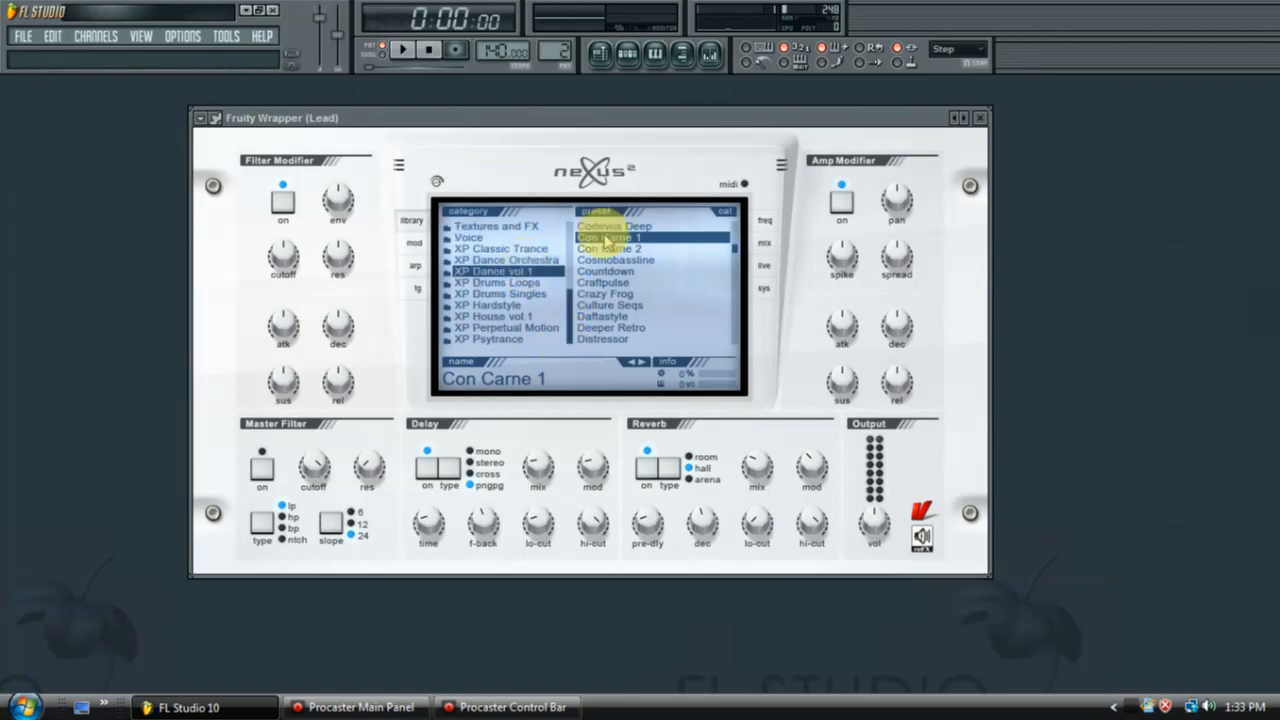
{"action": "left_click_drag", "start_coordinate": [572, 320], "coordinate": [570, 240]}
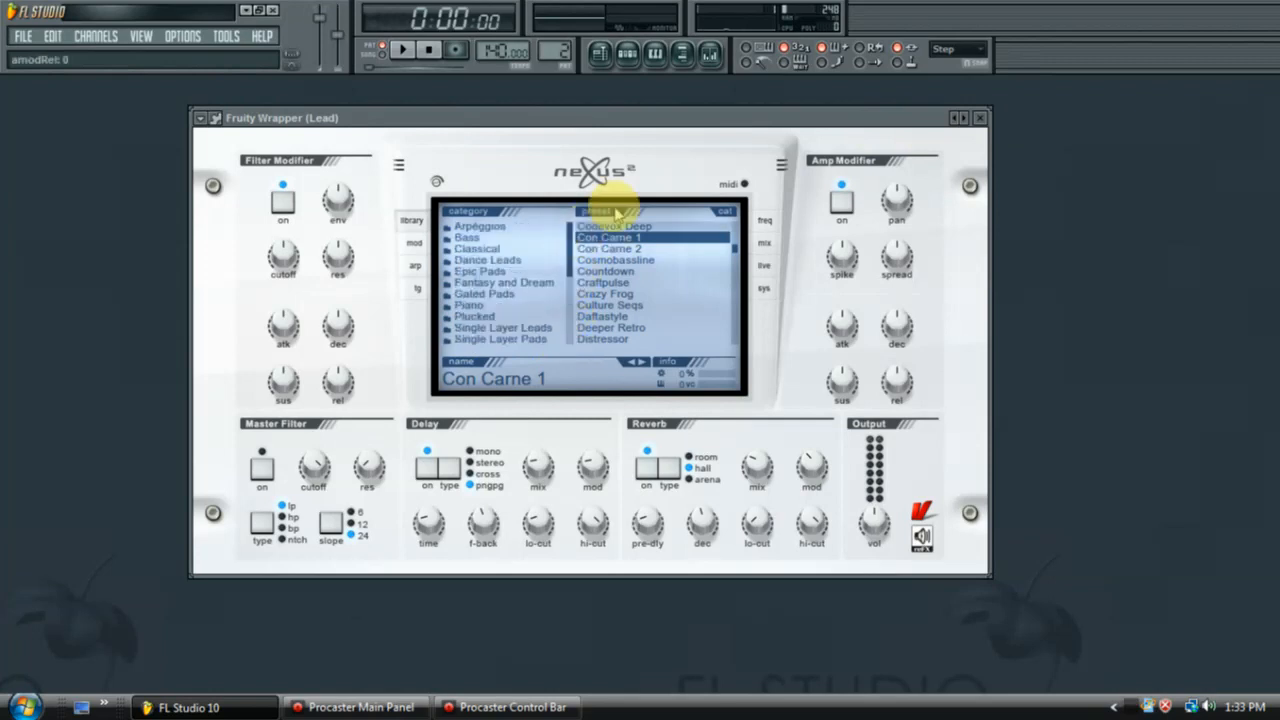
{"action": "left_click", "coordinate": [983, 119]}
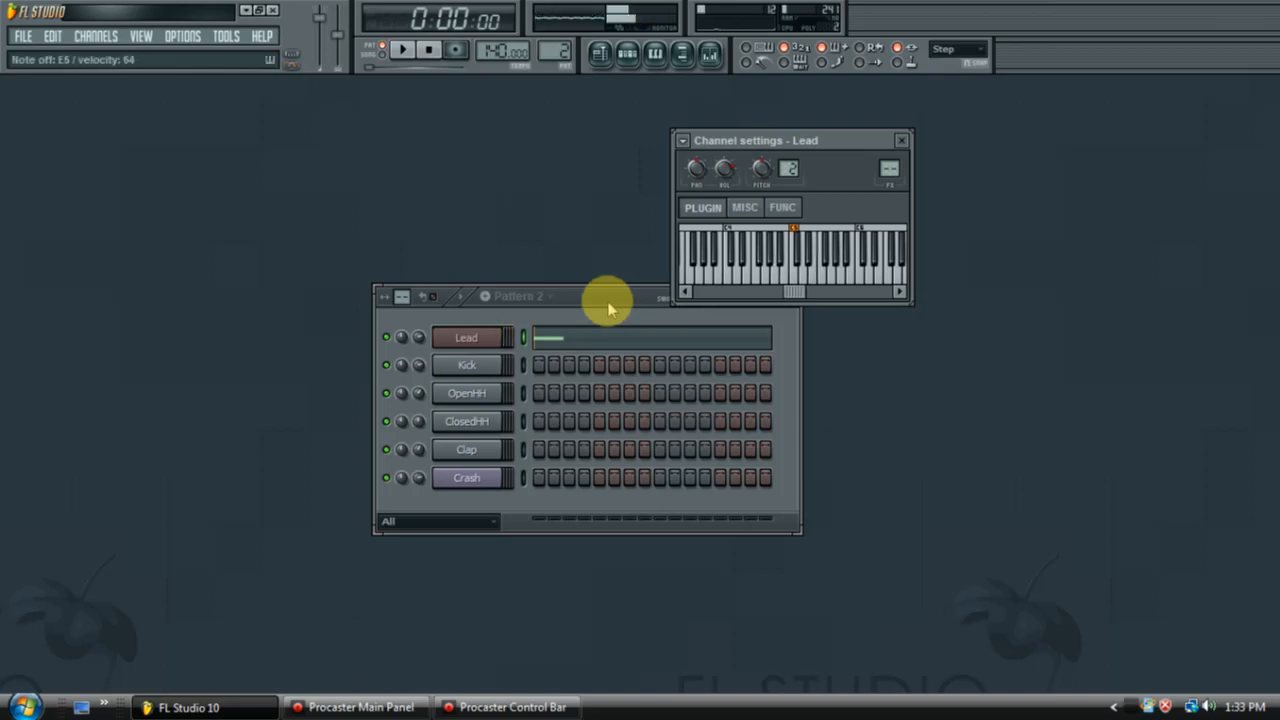
{"action": "left_click", "coordinate": [905, 143]}
Add four short A4 notes on the off-beats of bar 1 in the Lead channel's piano roll
{"action": "right_click", "coordinate": [486, 337]}
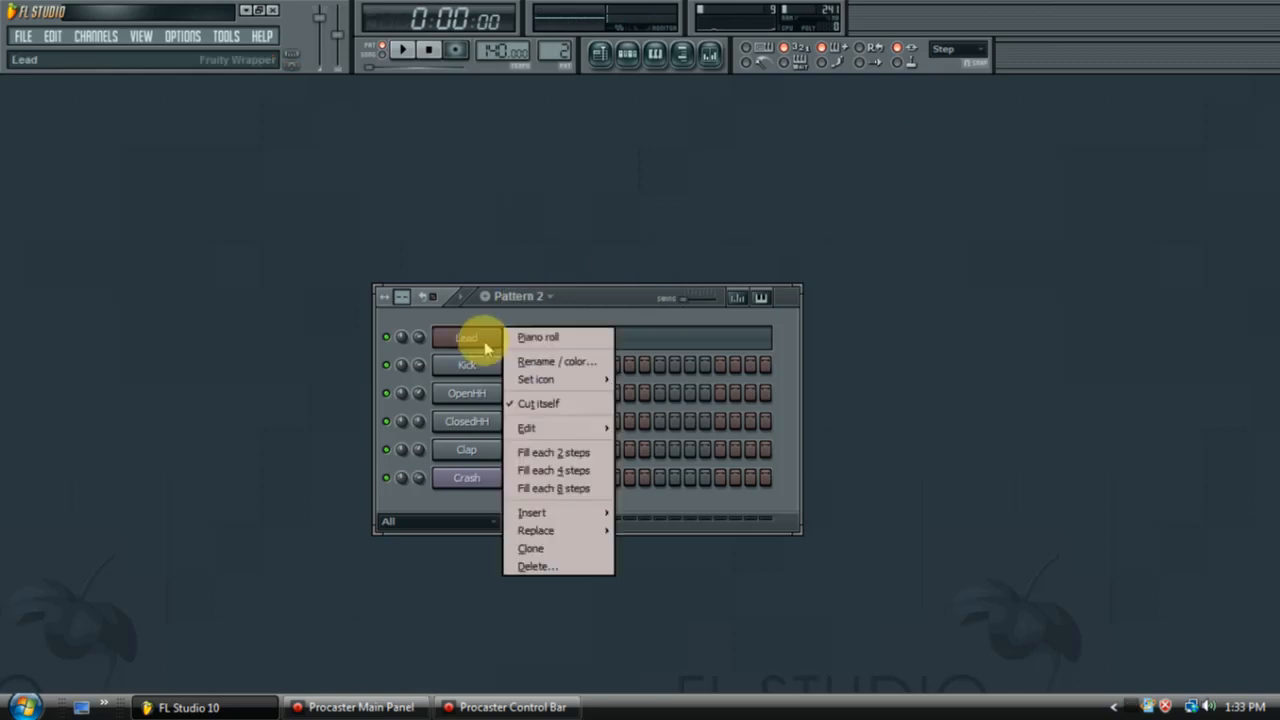
{"action": "left_click", "coordinate": [535, 337]}
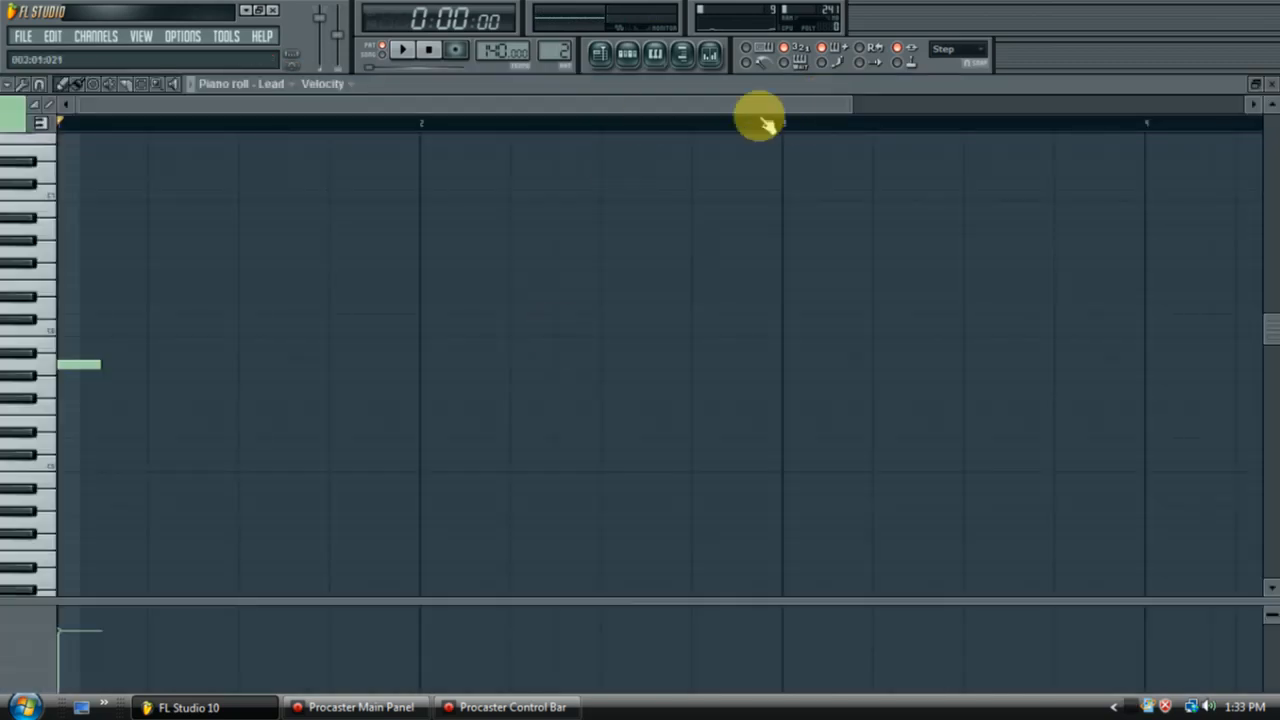
{"action": "scroll", "coordinate": [106, 377], "scroll_direction": "down", "scroll_amount": 2}
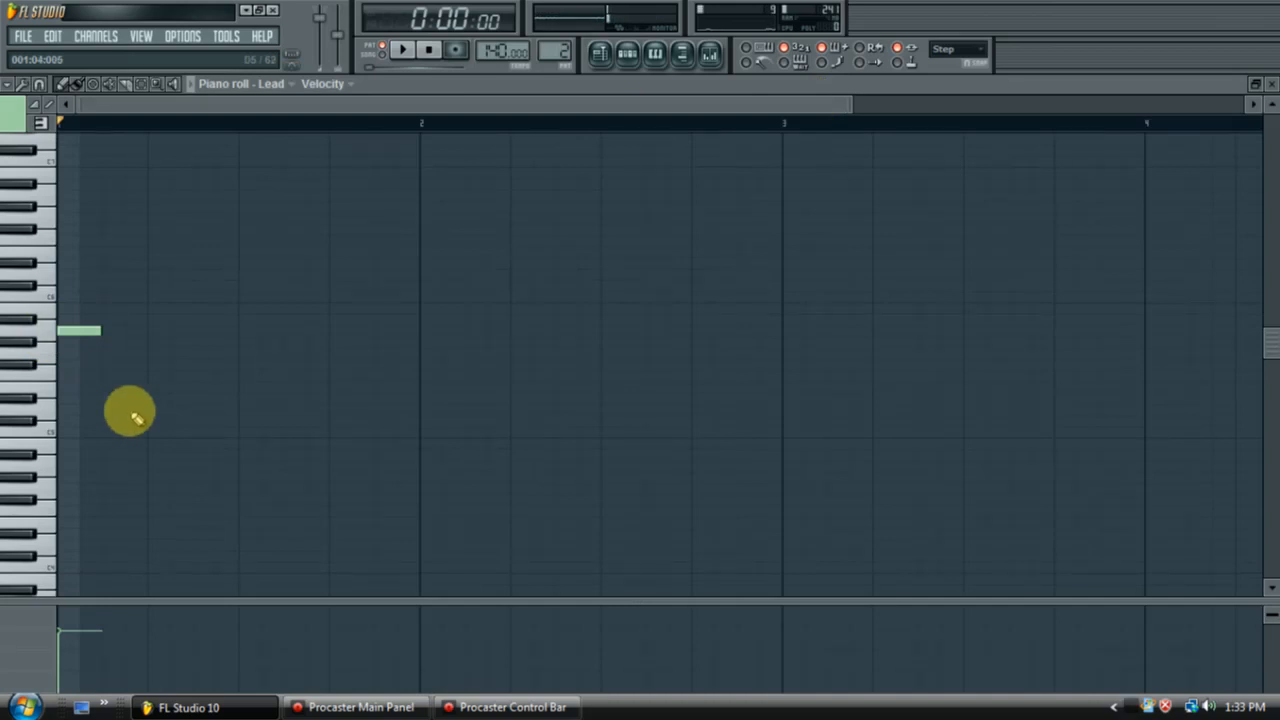
{"action": "left_click", "coordinate": [106, 467]}
{"action": "left_click", "coordinate": [195, 466]}
{"action": "left_click", "coordinate": [288, 466]}
{"action": "left_click", "coordinate": [382, 467]}
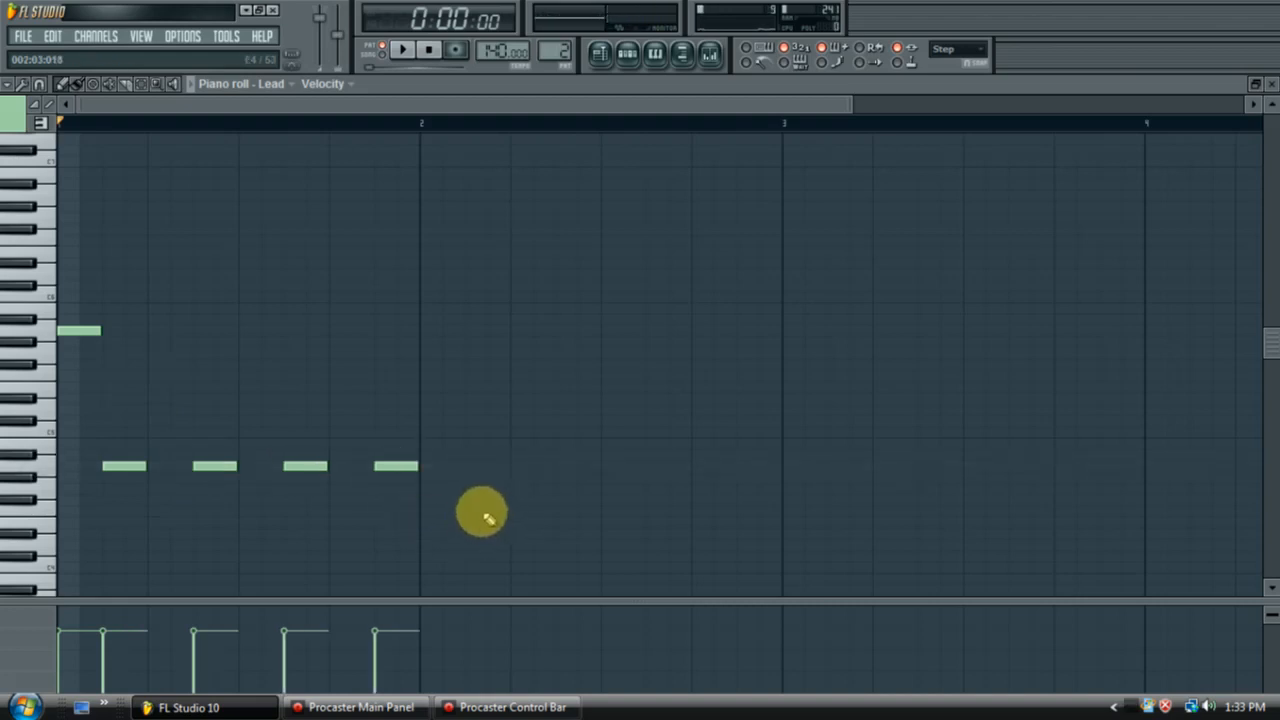
Duplicate the off-beat notes into bars 2, 3 and 4, pitched at F4, G4 and A4 respectively
{"action": "left_click_drag", "start_coordinate": [543, 492], "coordinate": [9, 457]}
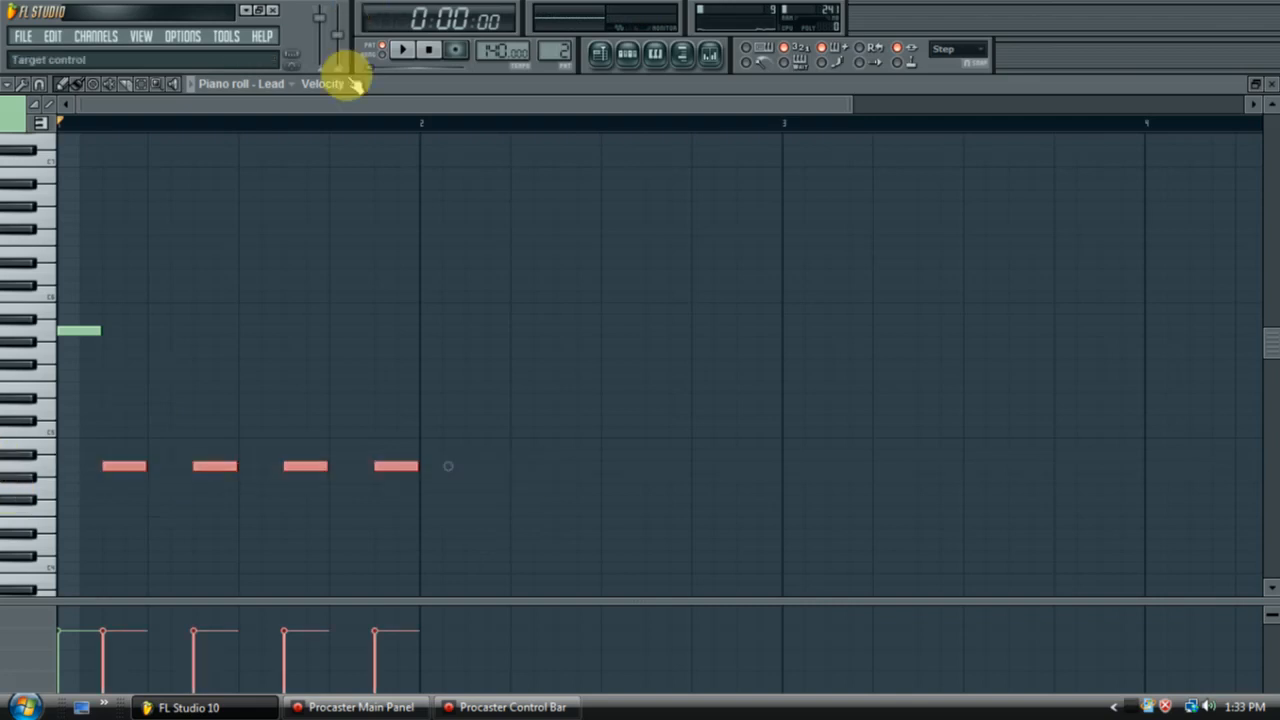
{"action": "key", "text": "ctrl+b"}
{"action": "mouse_move", "coordinate": [337, 465]}
{"action": "left_mouse_down"}
{"action": "mouse_move", "coordinate": [340, 514]}
{"action": "mouse_move", "coordinate": [391, 459]}
{"action": "mouse_move", "coordinate": [388, 489]}
{"action": "mouse_move", "coordinate": [457, 455]}
{"action": "mouse_move", "coordinate": [740, 466]}
{"action": "left_mouse_up"}
{"action": "key", "text": "ctrl+b"}
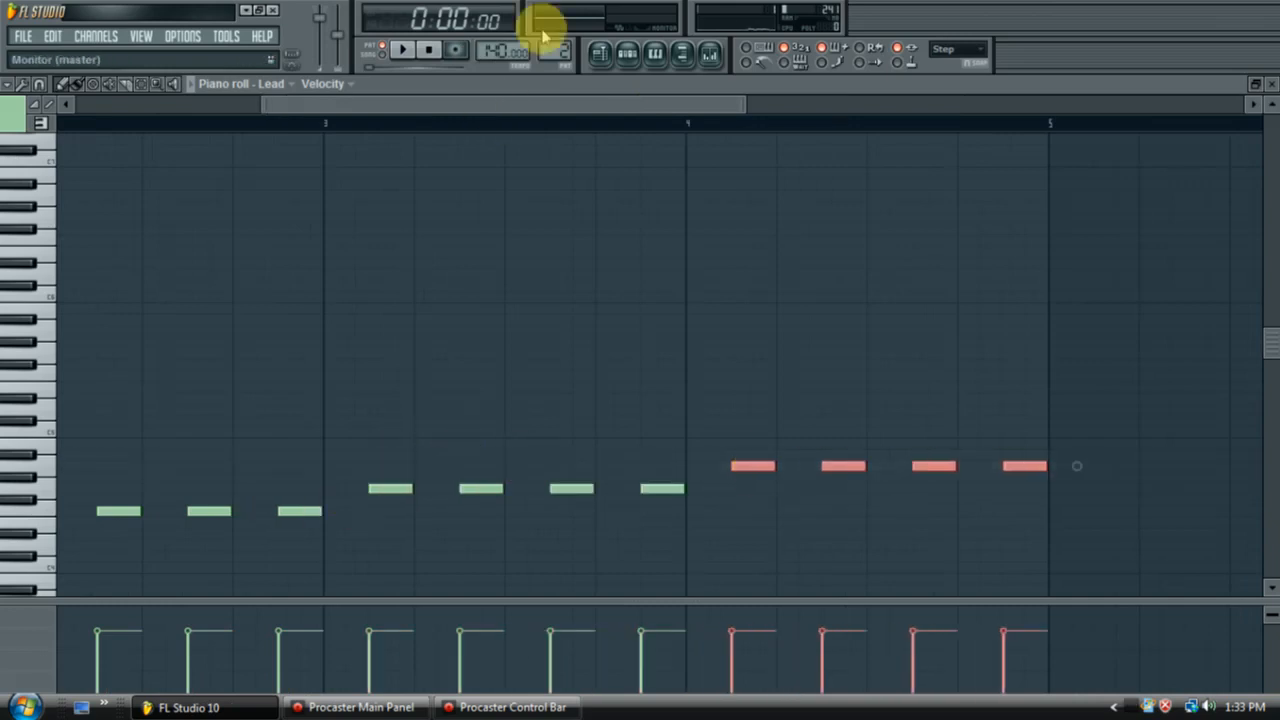
Play back the off-beat bass notes from the start with the tempo set to 145, and stop playback
{"action": "left_click_drag", "start_coordinate": [571, 105], "coordinate": [388, 105]}
{"action": "left_click", "coordinate": [401, 50]}
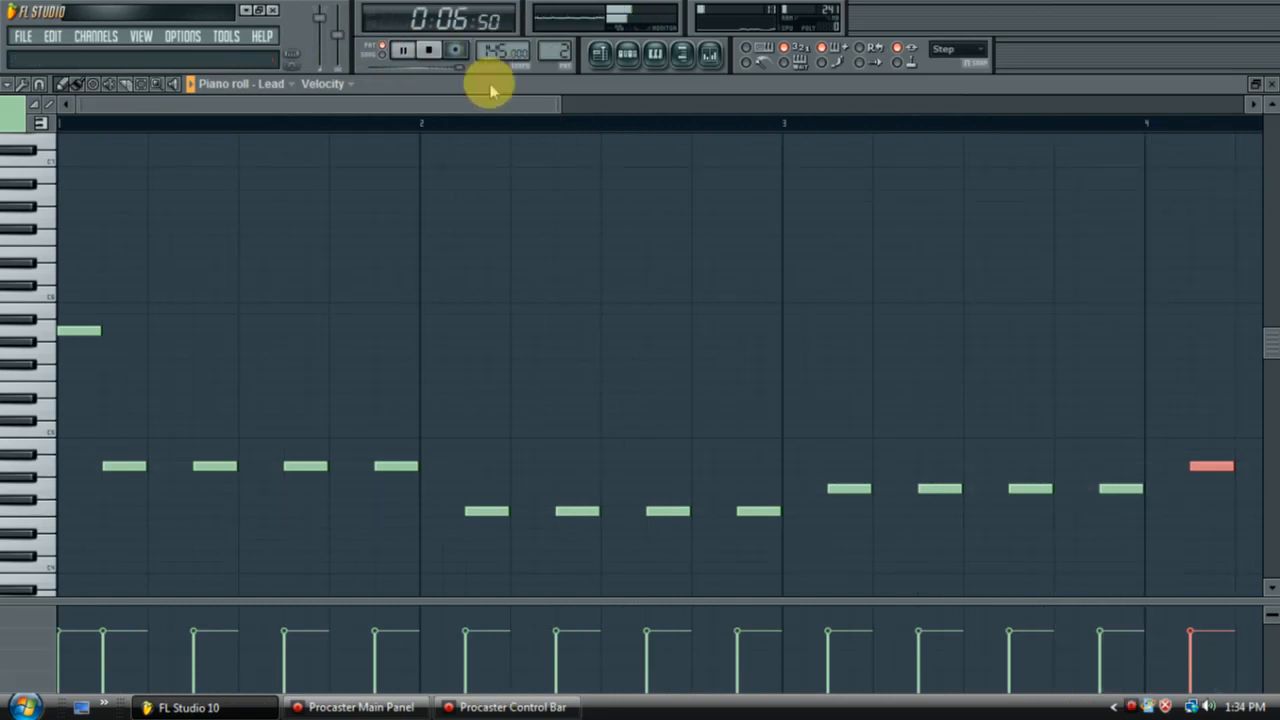
{"action": "left_click", "coordinate": [428, 50]}
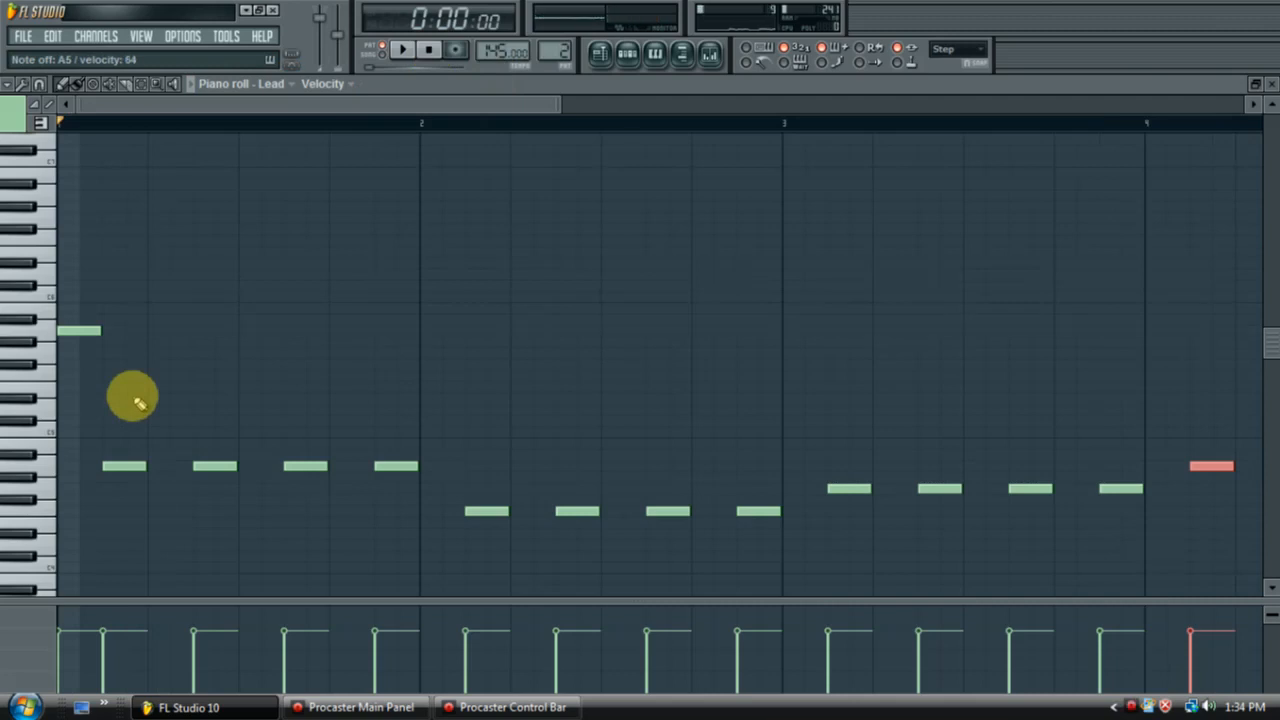
Add short melody notes on the beats: A5, A5, D6 from beat 2 of bar 1, and C6, B5, A5, G5 in bar 2
{"action": "left_click", "coordinate": [77, 328]}
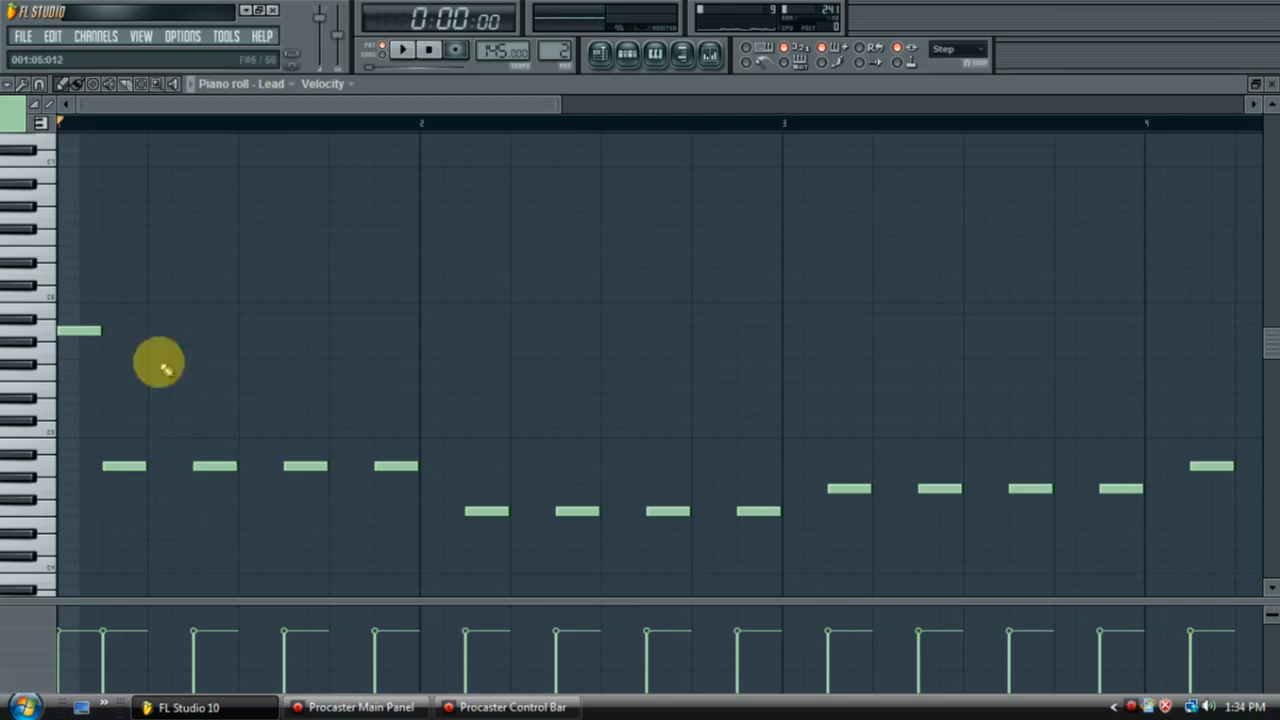
{"action": "left_click", "coordinate": [243, 330]}
{"action": "left_click", "coordinate": [331, 273]}
{"action": "left_click", "coordinate": [425, 297]}
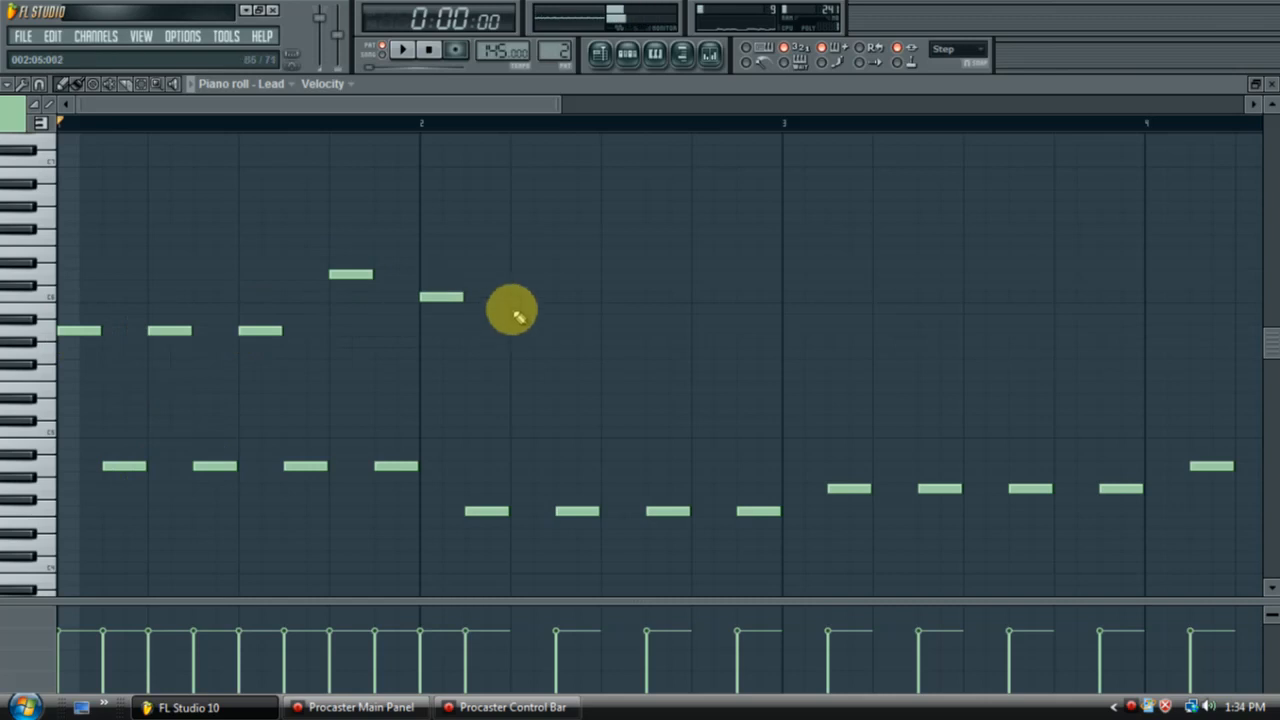
{"action": "left_click", "coordinate": [513, 308]}
{"action": "left_click", "coordinate": [695, 352]}
Continue the on-beat melody with A5, C6, B5, A5 in bar 3 and D6, C6, B5, G5 in bar 4
{"action": "left_click", "coordinate": [782, 330]}
{"action": "left_click", "coordinate": [876, 297]}
{"action": "left_click", "coordinate": [1052, 330]}
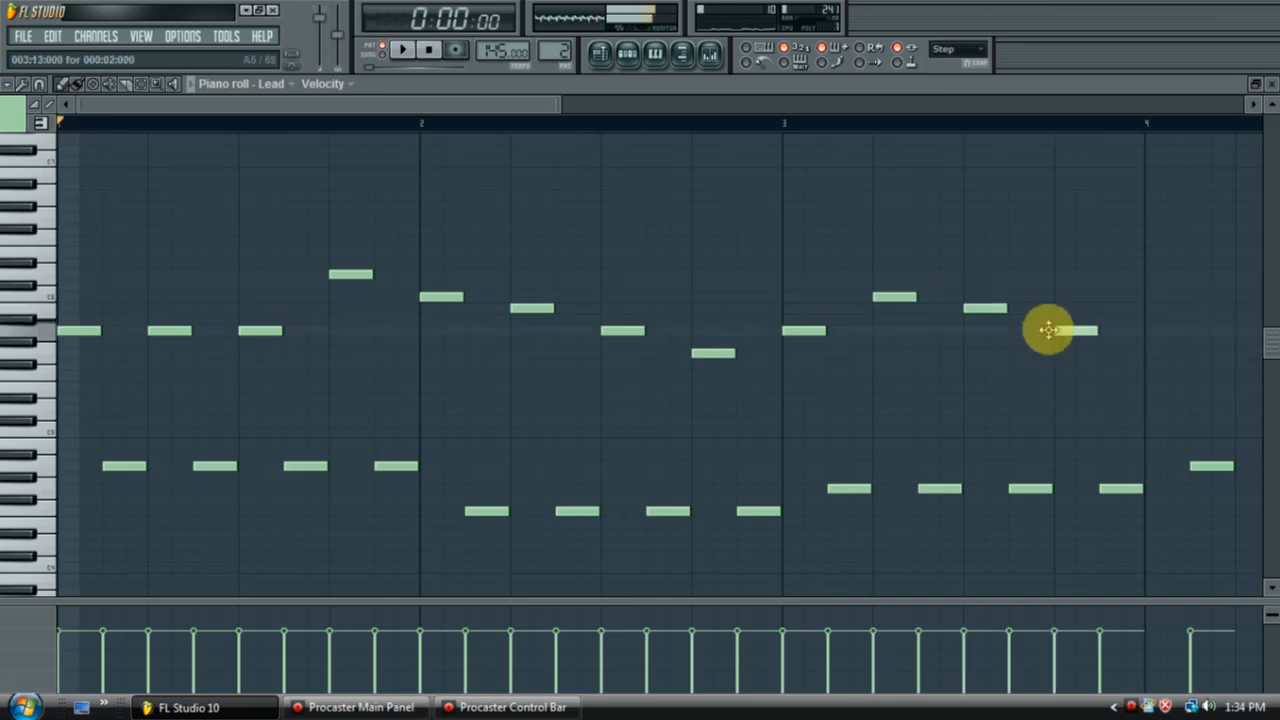
{"action": "left_click_drag", "start_coordinate": [500, 104], "coordinate": [768, 105]}
{"action": "left_click", "coordinate": [510, 274]}
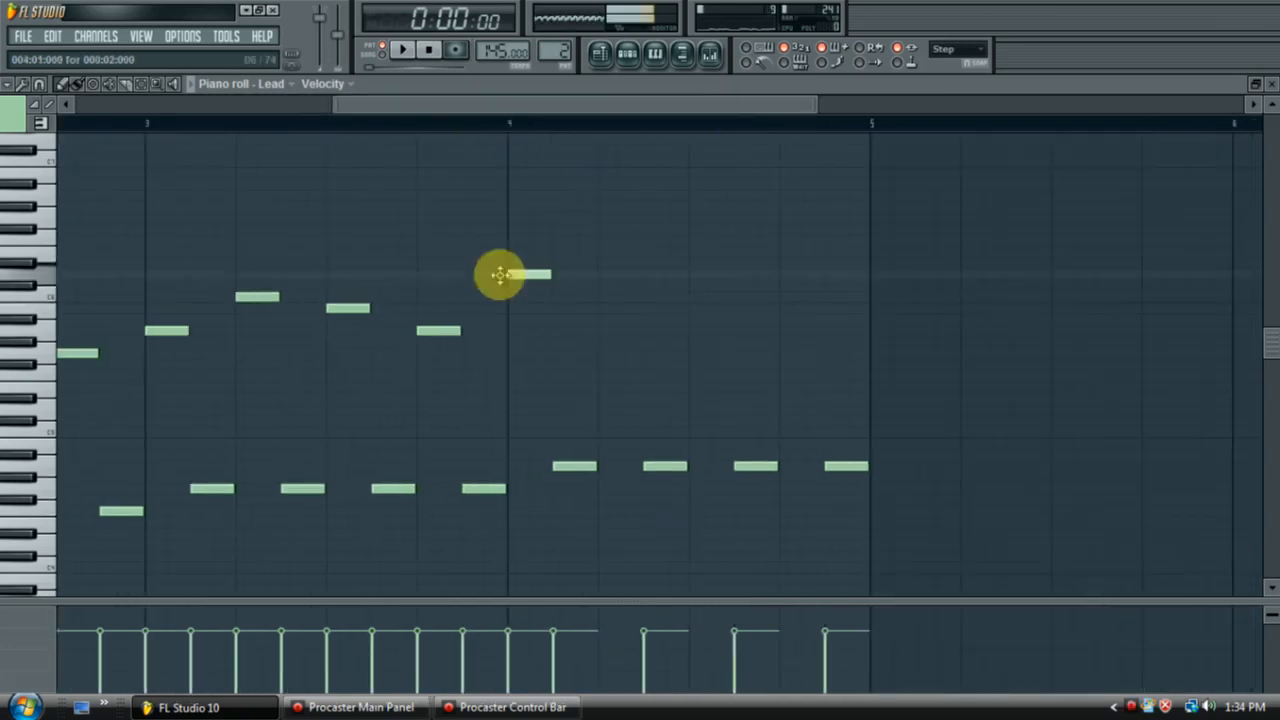
{"action": "left_click", "coordinate": [600, 296]}
{"action": "left_click", "coordinate": [690, 309]}
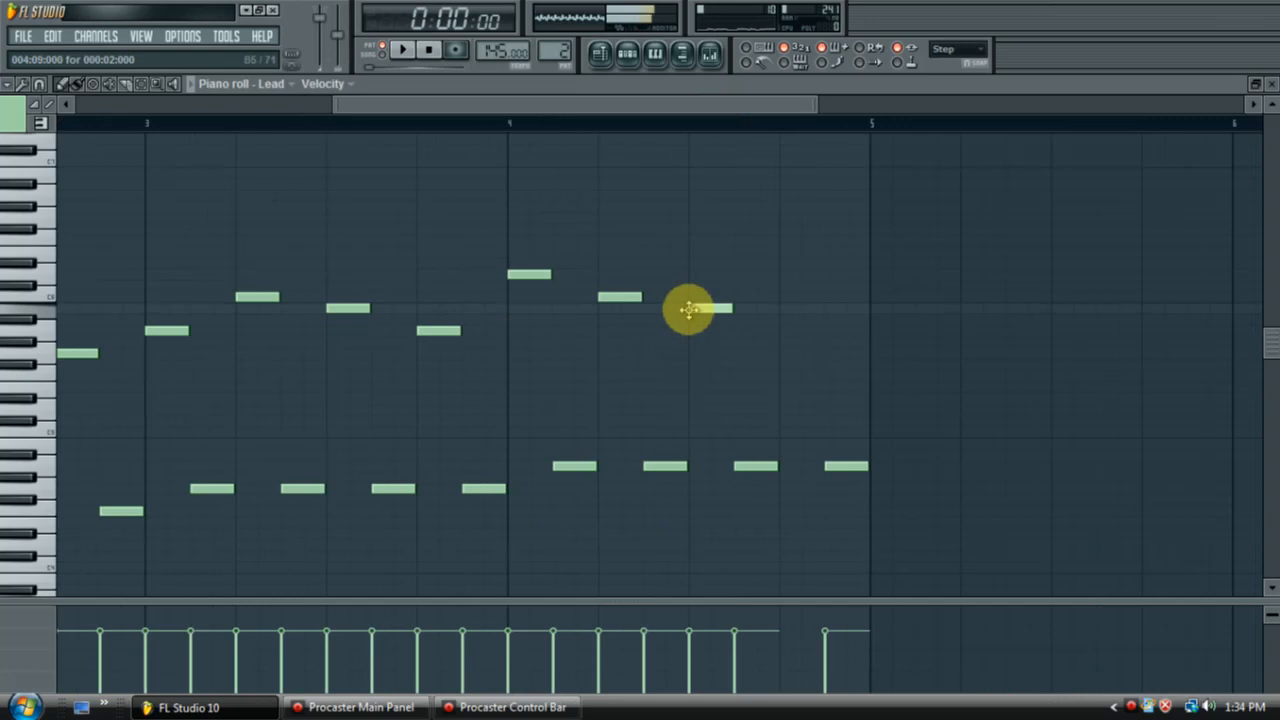
{"action": "left_click", "coordinate": [782, 353]}
Play back the four-bar Lead melody and follow it along the piano roll
{"action": "left_click", "coordinate": [402, 49]}
{"action": "left_click_drag", "start_coordinate": [395, 104], "coordinate": [134, 100]}
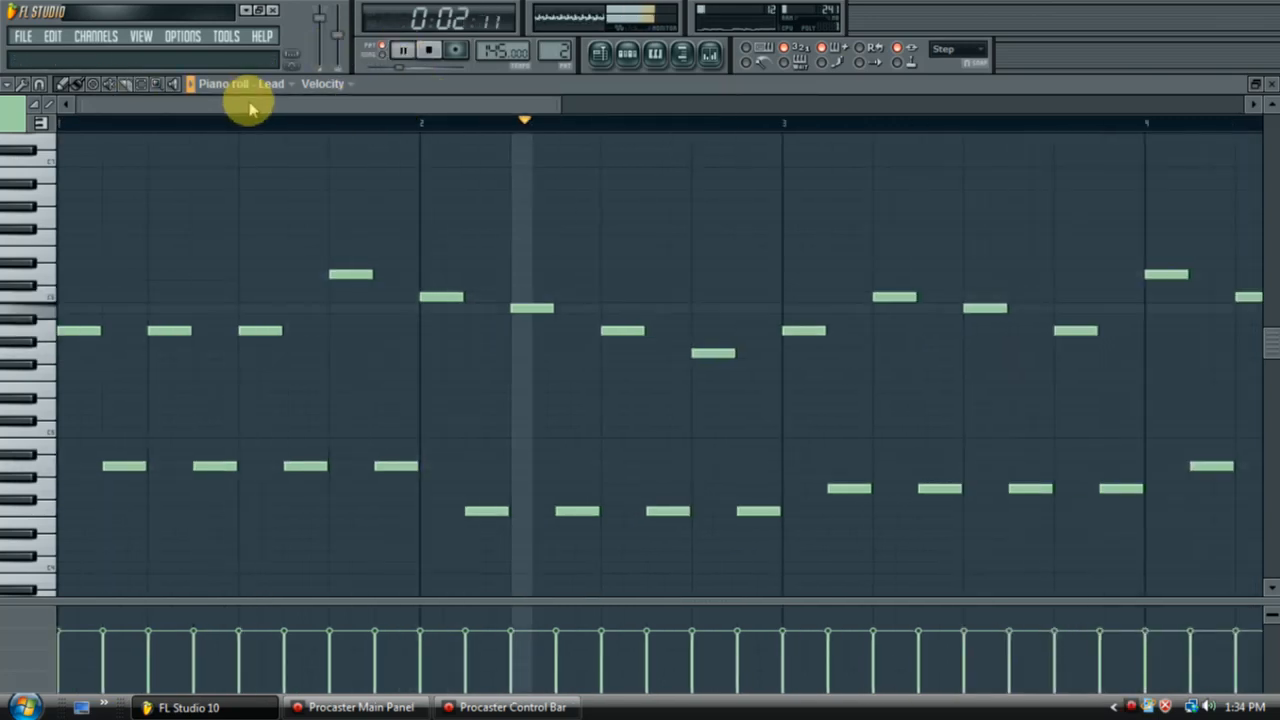
{"action": "left_click_drag", "start_coordinate": [323, 106], "coordinate": [651, 123]}
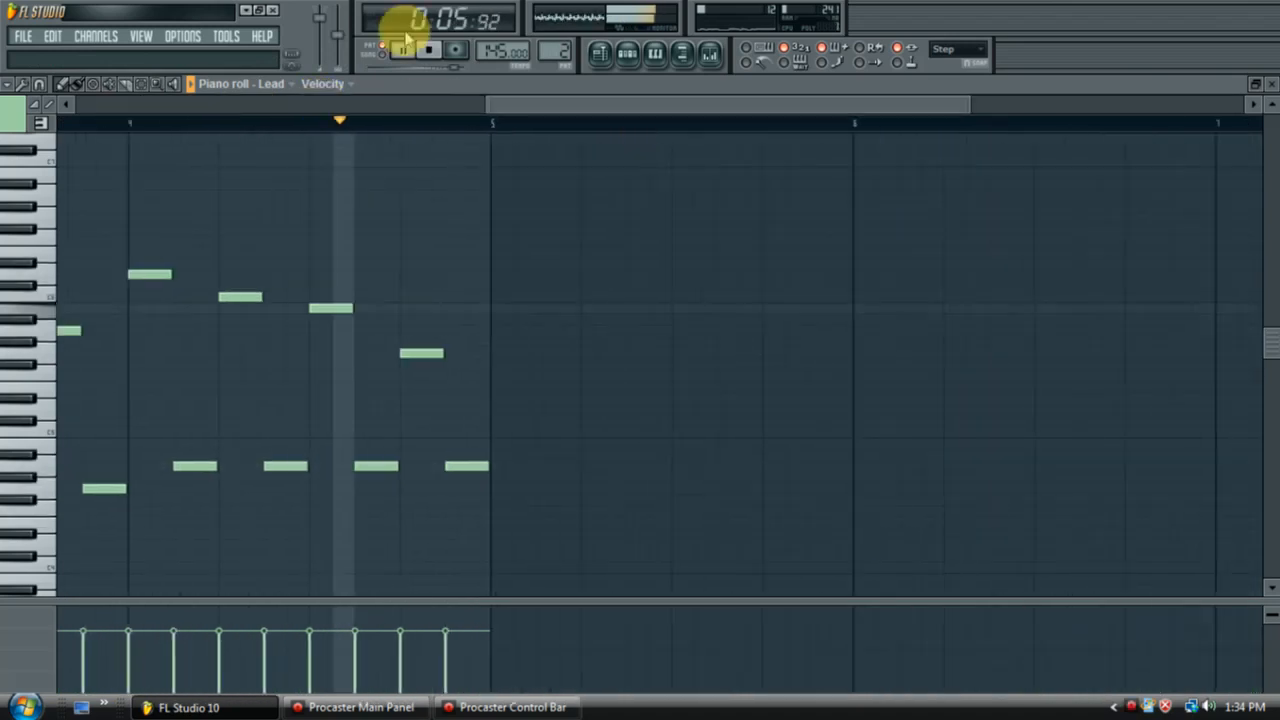
Stop playback, duplicate all notes of the four-bar Lead melody with the copy starting at bar 5, and clear the selection
{"action": "left_click", "coordinate": [430, 52]}
{"action": "key", "text": "ctrl+a"}
{"action": "key", "text": "ctrl+v"}
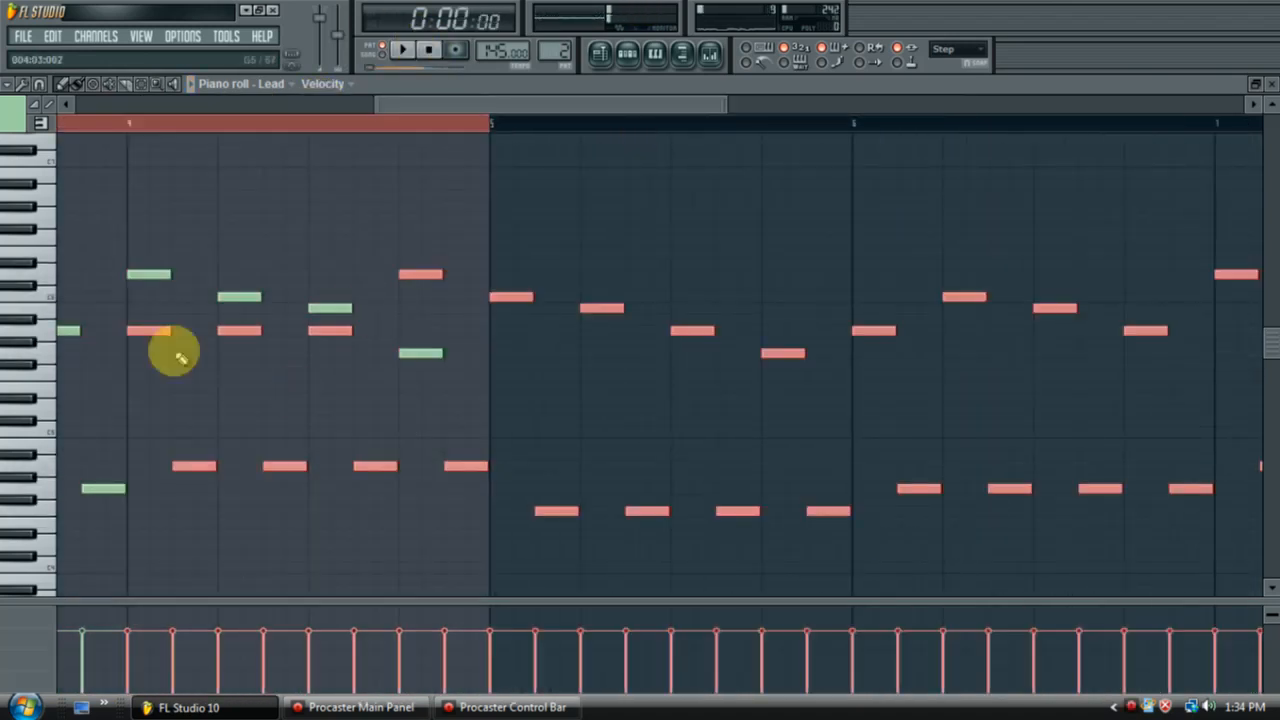
{"action": "left_click_drag", "start_coordinate": [138, 345], "coordinate": [510, 335]}
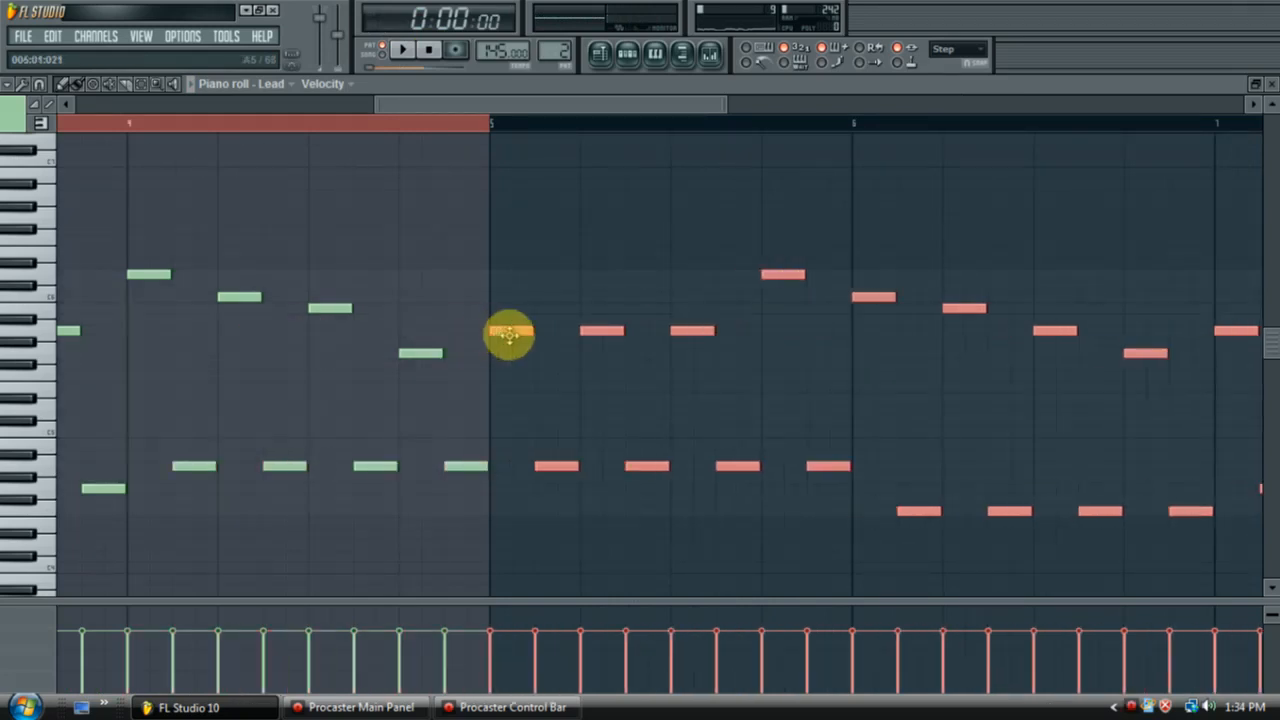
{"action": "key", "text": "ctrl+d"}
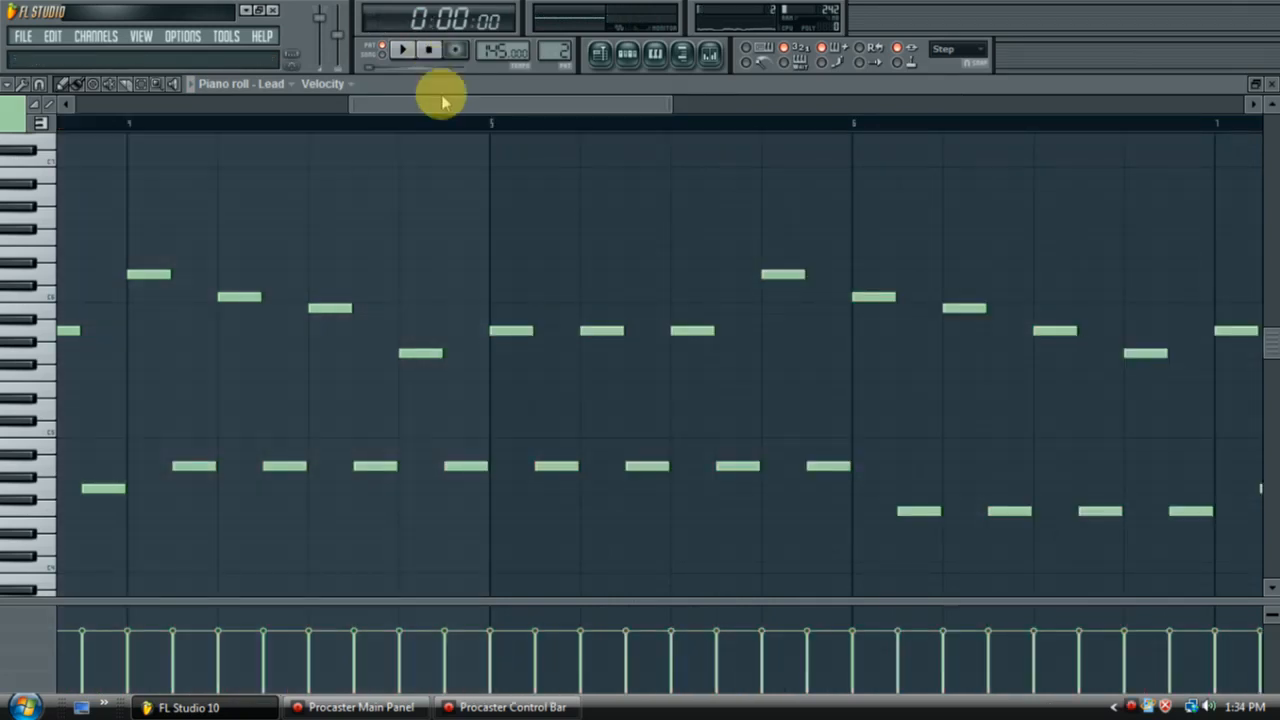
During playback, replace the last A4 bass note of bar 8 with an F5 note on the off-beat of beat 4
{"action": "left_click", "coordinate": [408, 51]}
{"action": "left_click_drag", "start_coordinate": [114, 106], "coordinate": [780, 125]}
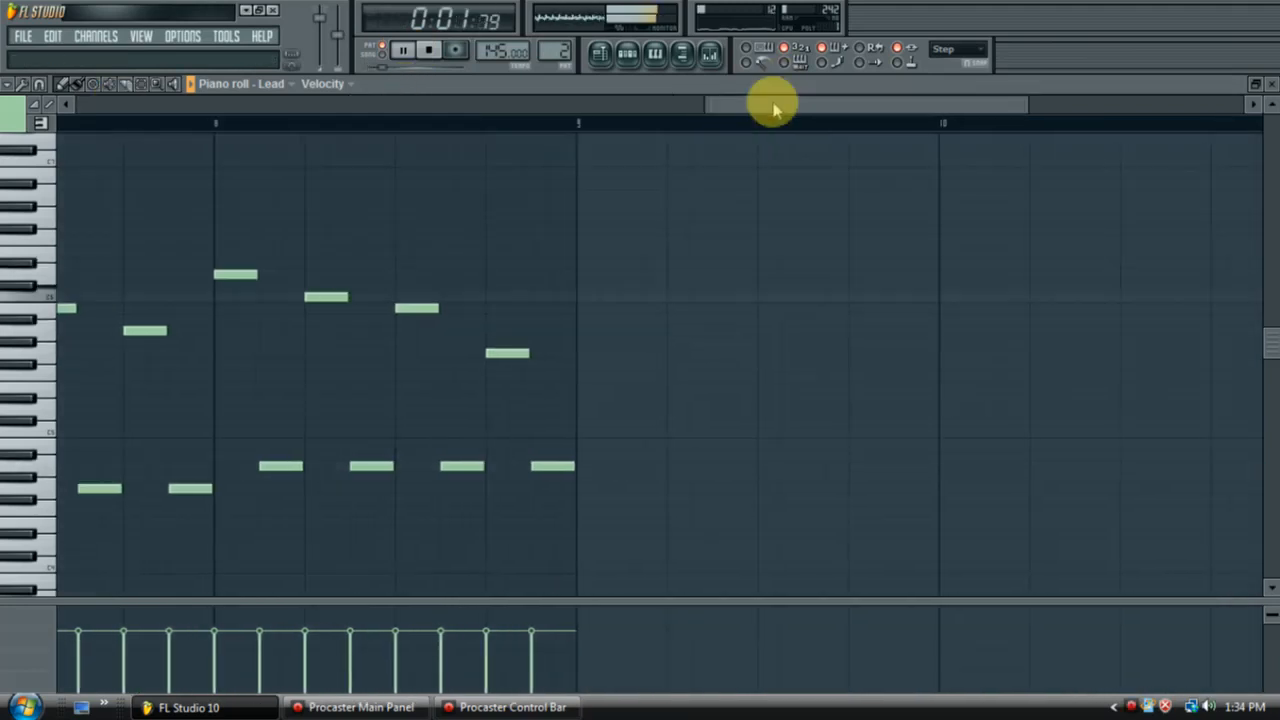
{"action": "scroll", "coordinate": [771, 106], "scroll_direction": "up", "scroll_amount": 3}
{"action": "right_click", "coordinate": [768, 466]}
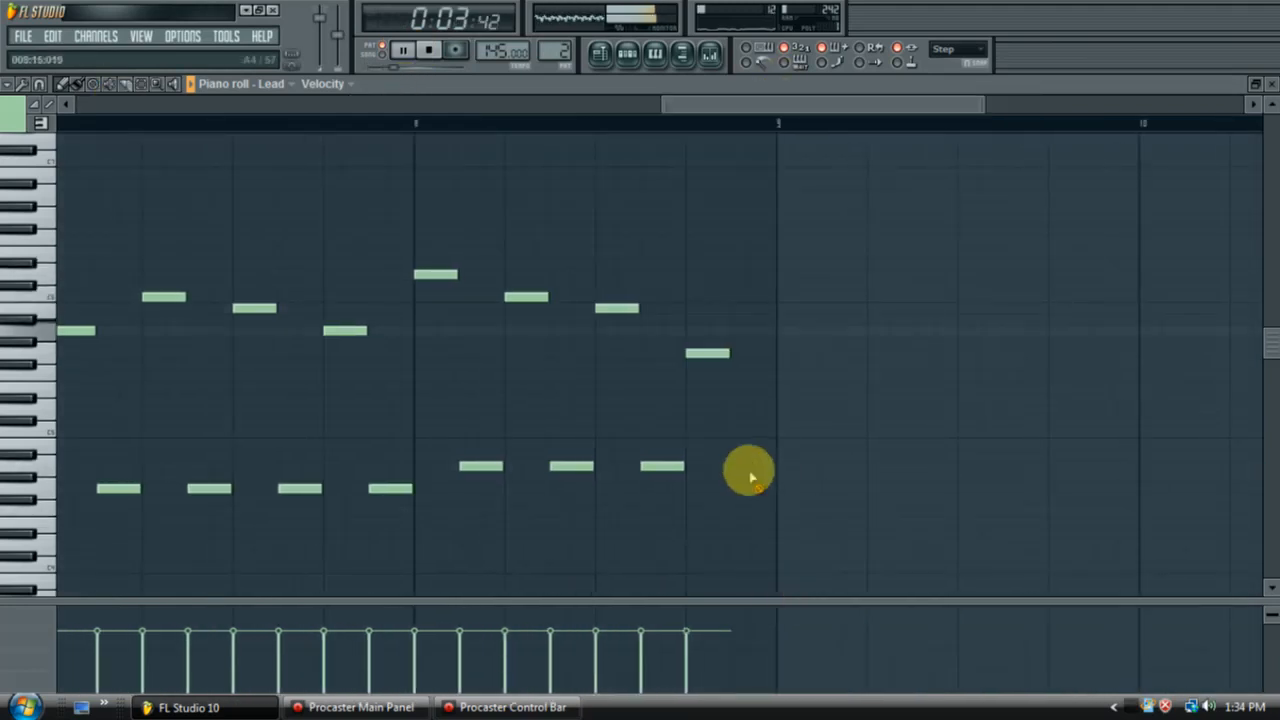
{"action": "left_click", "coordinate": [733, 375]}
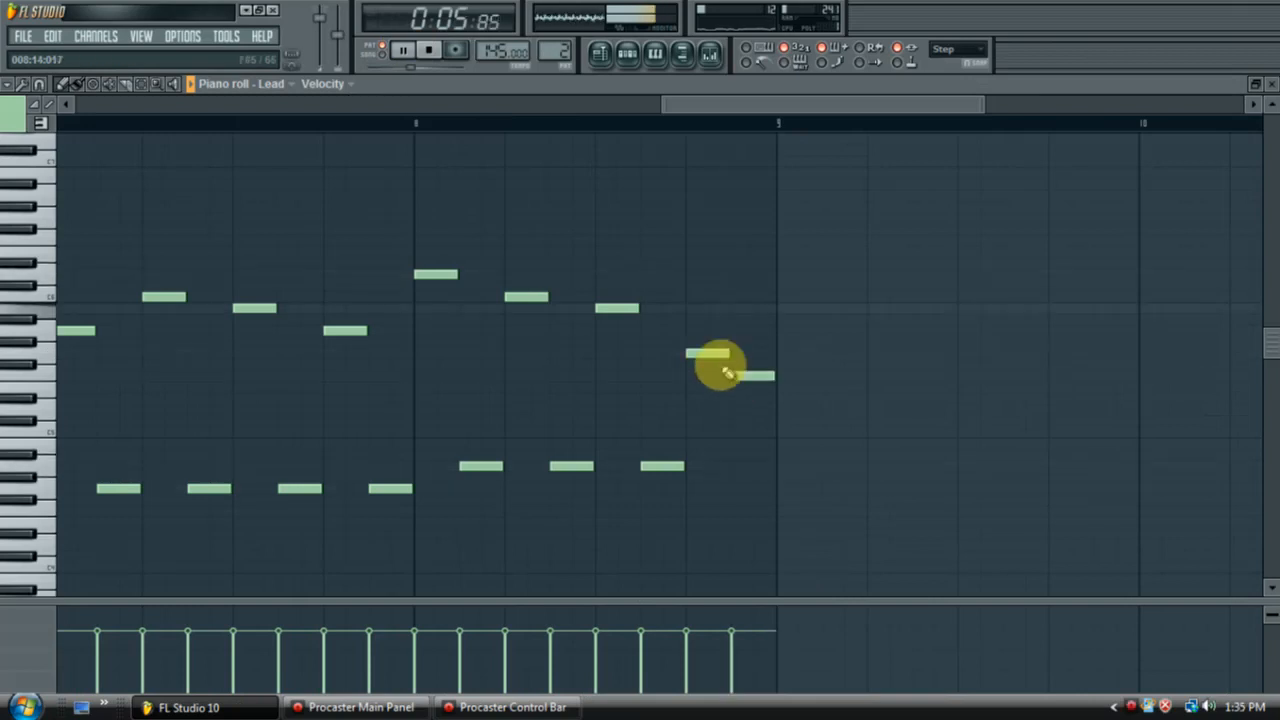
Raise the last two melody notes of bar 8 by ear to C6 and B5 while the pattern plays
{"action": "left_click_drag", "start_coordinate": [714, 355], "coordinate": [706, 309]}
{"action": "left_click_drag", "start_coordinate": [749, 375], "coordinate": [741, 352]}
{"action": "left_click_drag", "start_coordinate": [789, 103], "coordinate": [473, 100]}
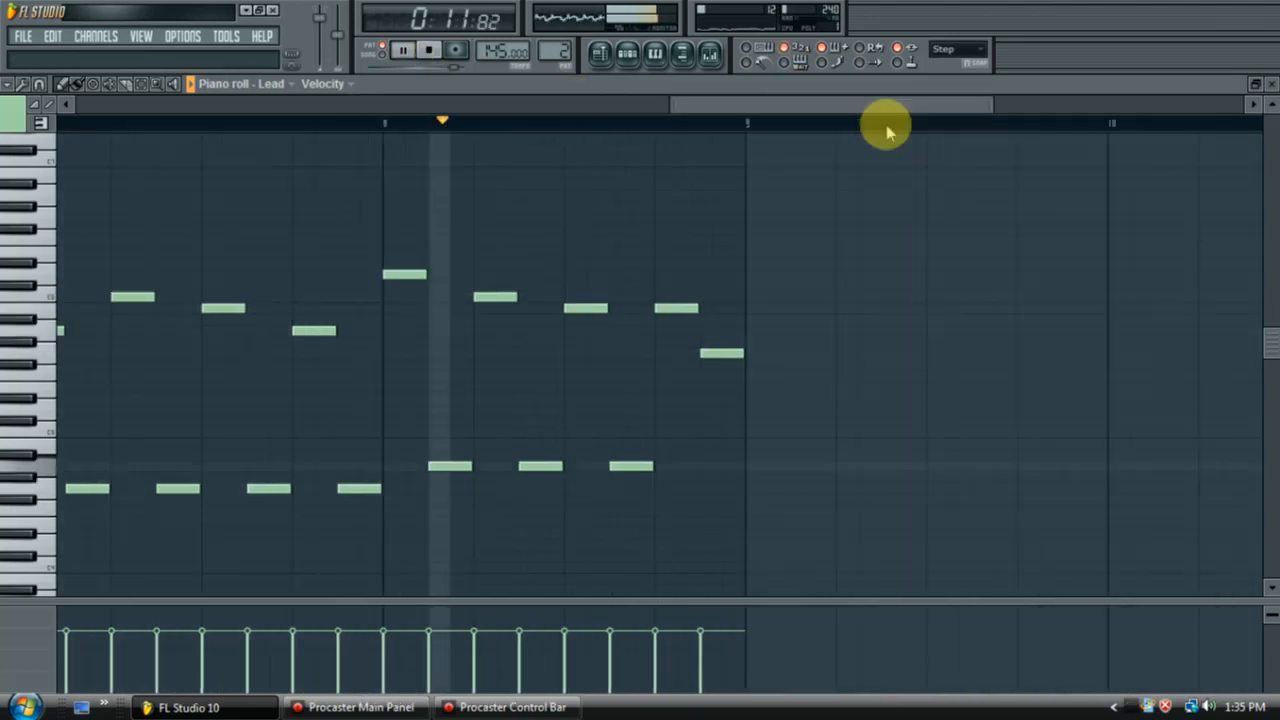
{"action": "left_click_drag", "start_coordinate": [677, 308], "coordinate": [676, 297]}
{"action": "left_click_drag", "start_coordinate": [719, 352], "coordinate": [714, 302]}
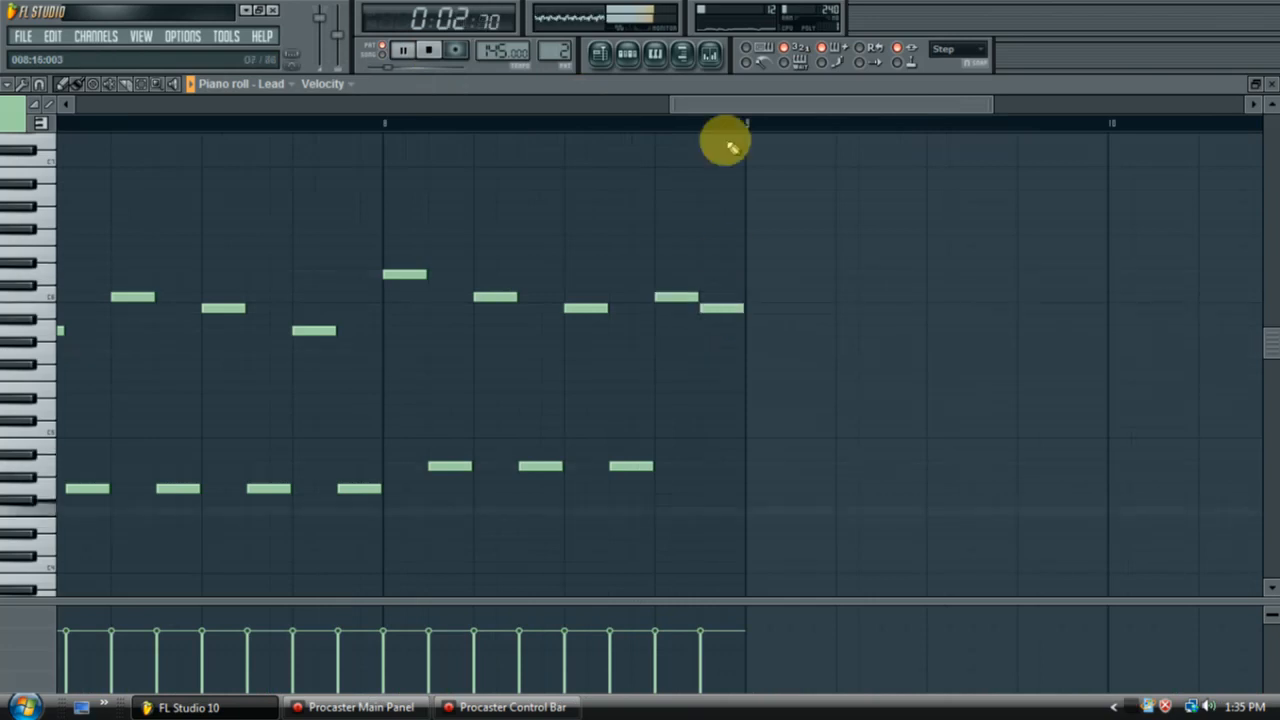
Stop playback and repitch the four melody notes of bar 6 to E6, C6, G6 and D6
{"action": "left_click_drag", "start_coordinate": [737, 106], "coordinate": [506, 169]}
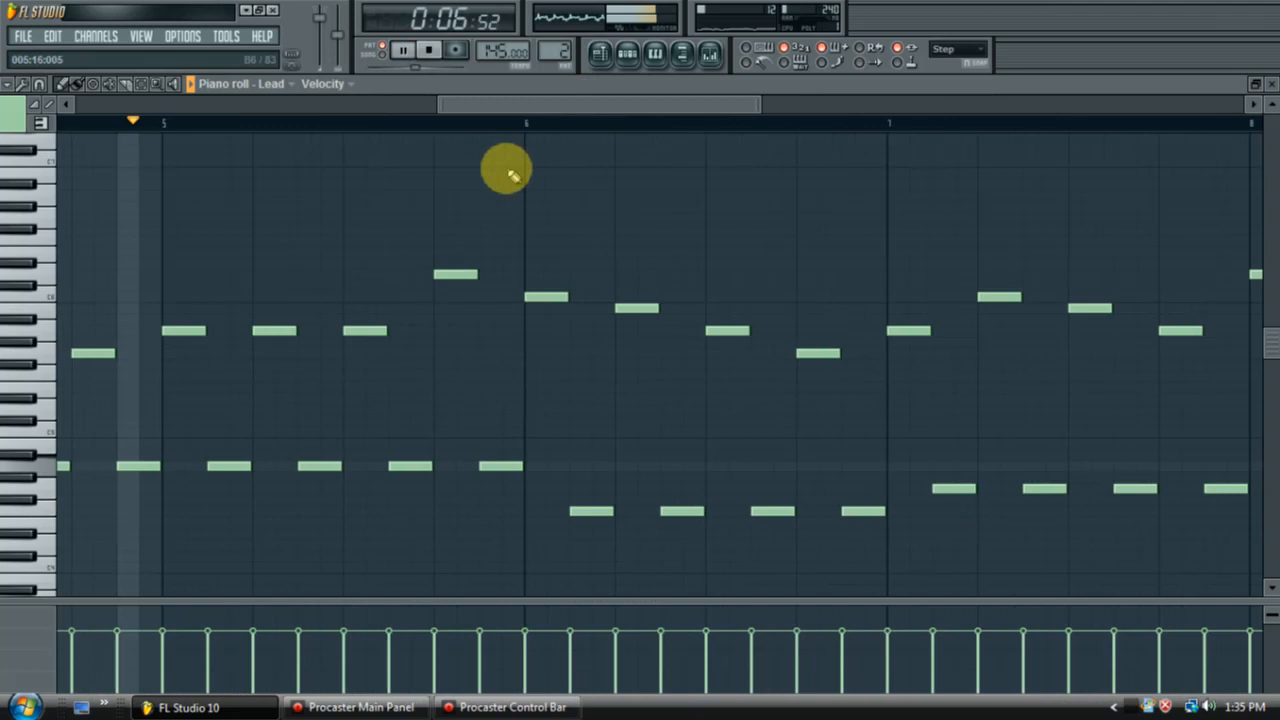
{"action": "left_click_drag", "start_coordinate": [640, 311], "coordinate": [634, 294]}
{"action": "left_click", "coordinate": [427, 48]}
{"action": "left_click_drag", "start_coordinate": [549, 300], "coordinate": [546, 257]}
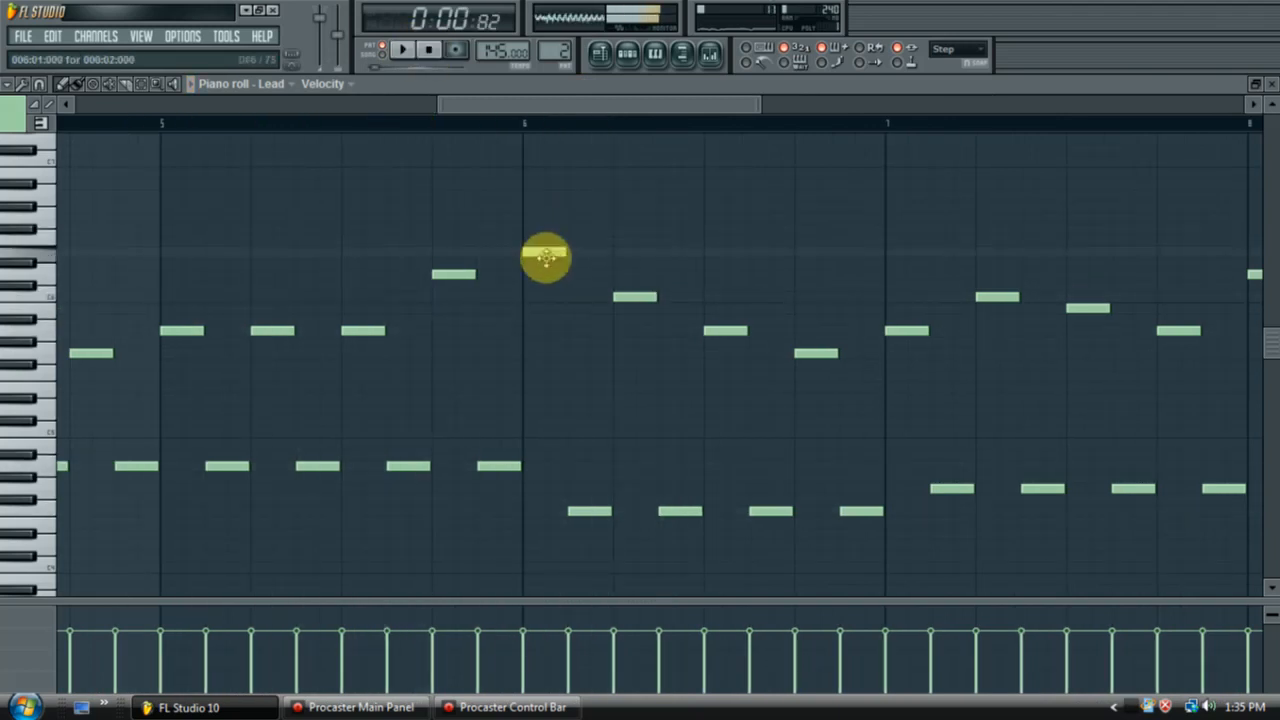
{"action": "left_click_drag", "start_coordinate": [640, 297], "coordinate": [639, 280]}
{"action": "left_click_drag", "start_coordinate": [724, 332], "coordinate": [723, 216]}
{"action": "left_click_drag", "start_coordinate": [816, 352], "coordinate": [815, 273]}
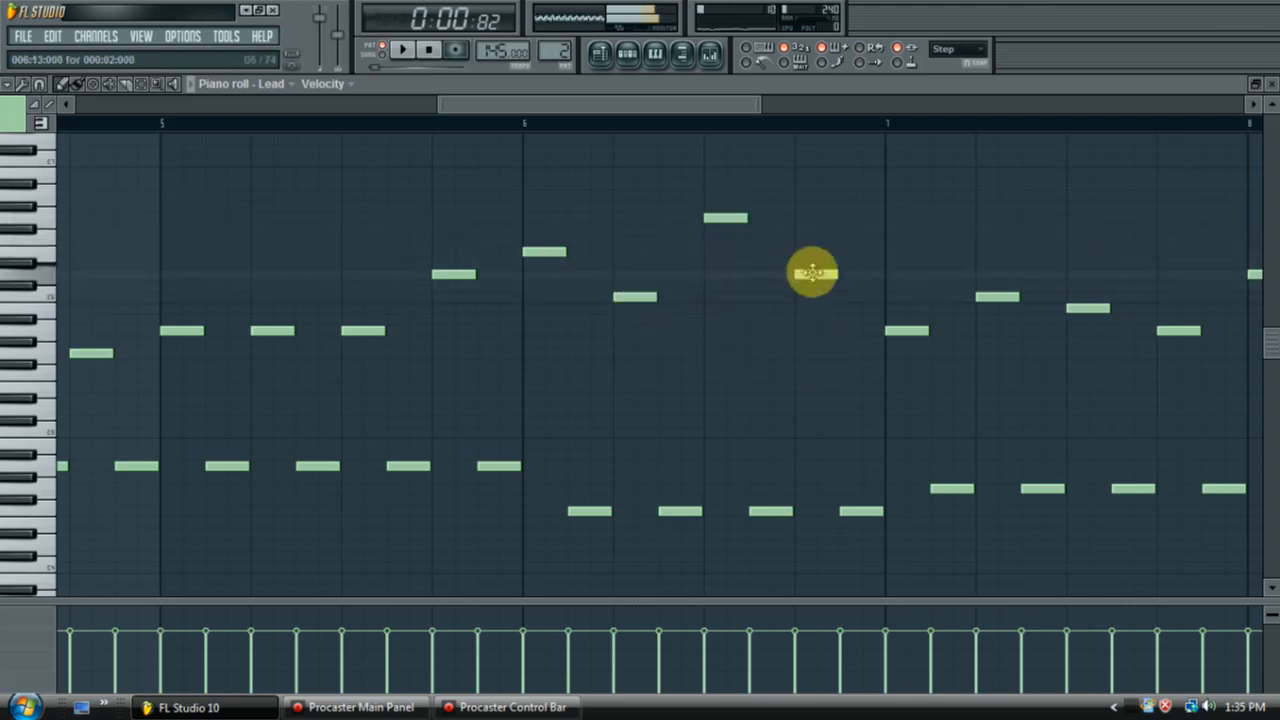
Play back the revised bar 6, lower its first melody note to C6, and restart playback
{"action": "left_click", "coordinate": [403, 50]}
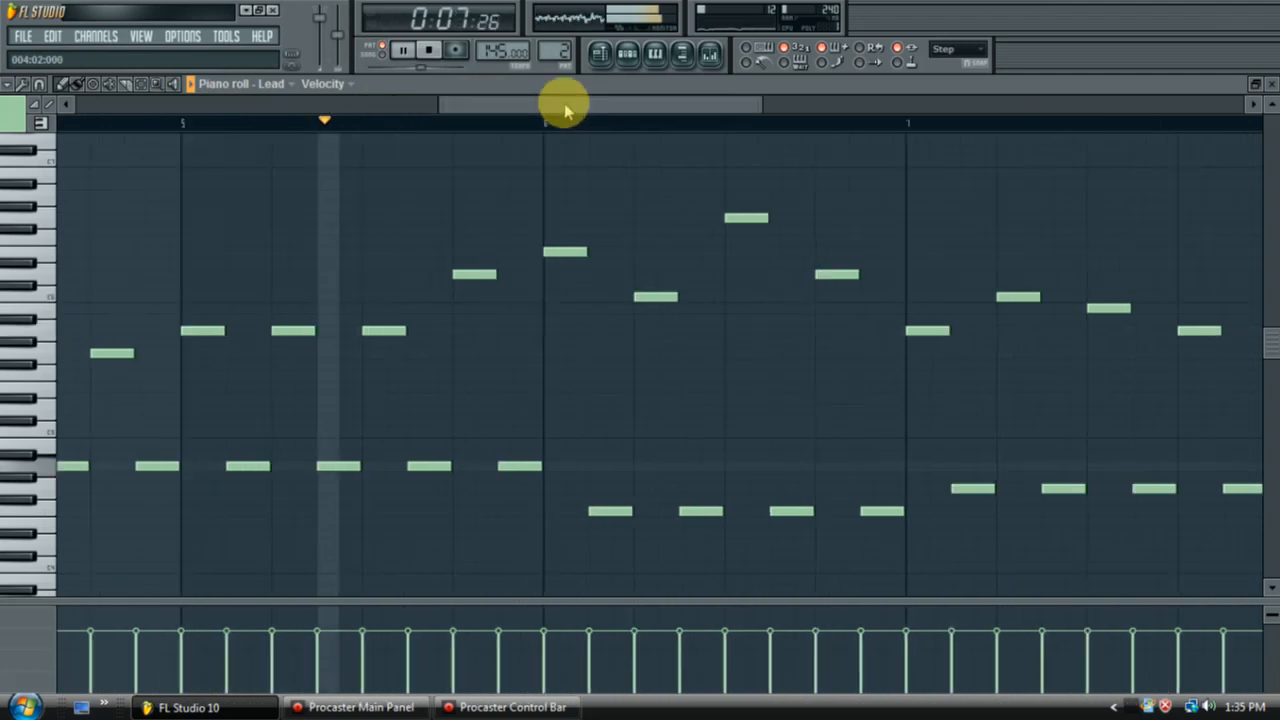
{"action": "left_click", "coordinate": [428, 55]}
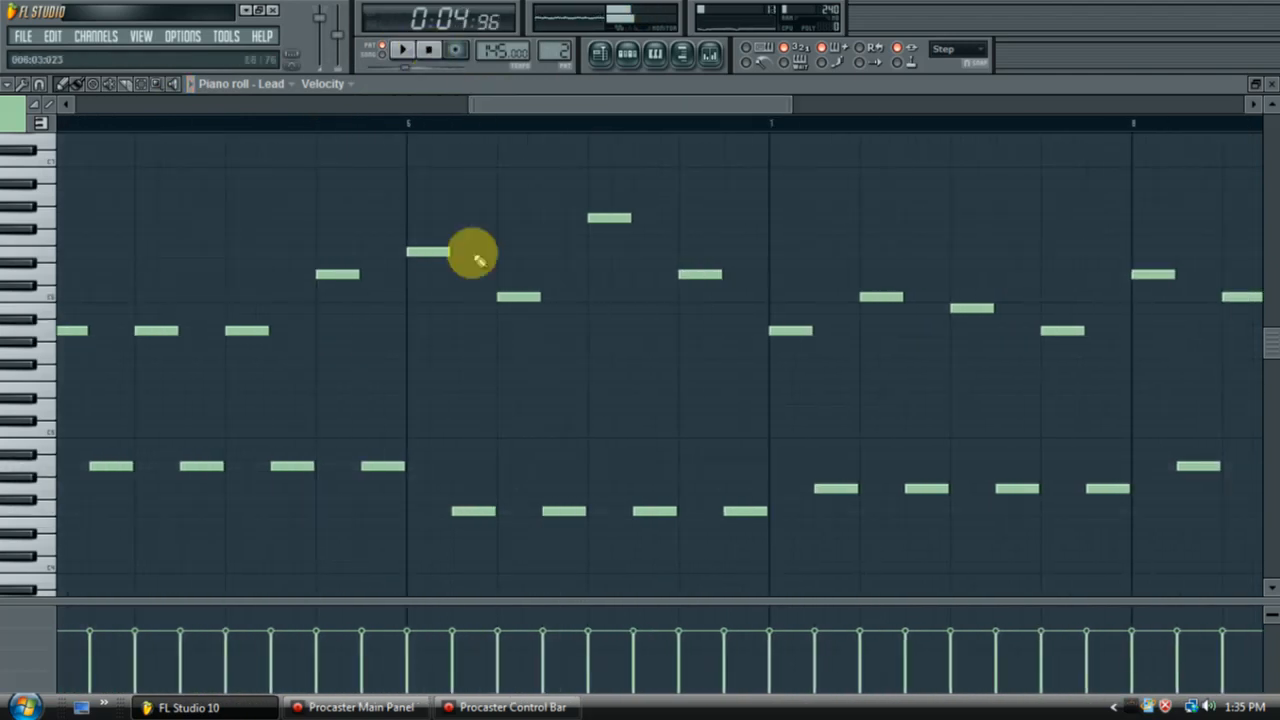
{"action": "left_click_drag", "start_coordinate": [423, 250], "coordinate": [423, 302]}
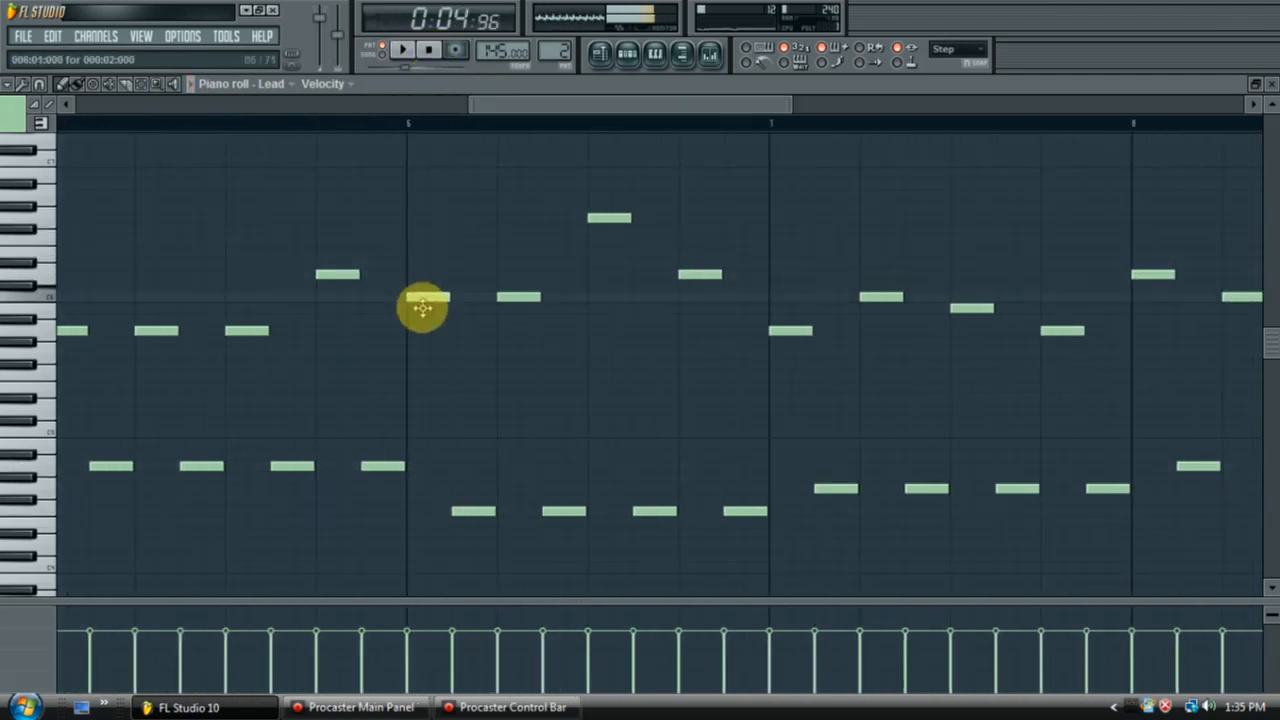
{"action": "left_click", "coordinate": [402, 50]}
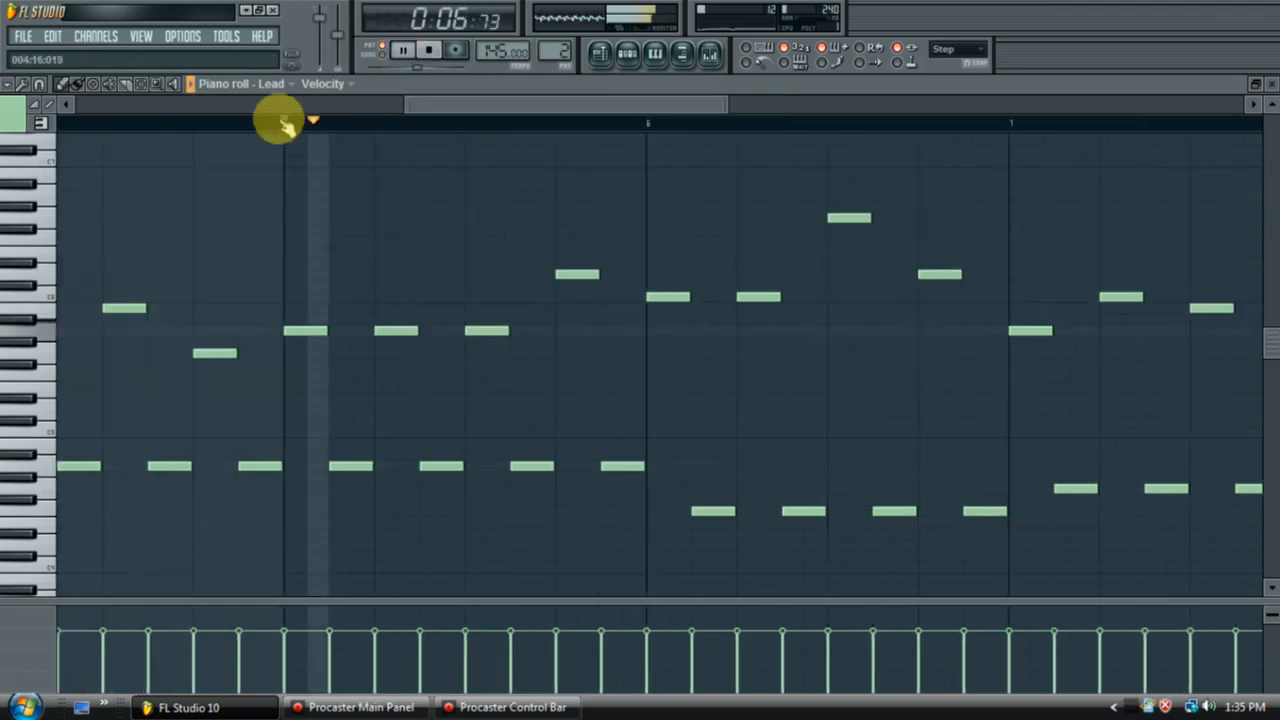
Lower the second melody note of bar 6 to A5 on beat 2 and raise the fourth note to F6
{"action": "left_click", "coordinate": [428, 50]}
{"action": "left_click_drag", "start_coordinate": [395, 297], "coordinate": [417, 331]}
{"action": "left_click", "coordinate": [403, 52]}
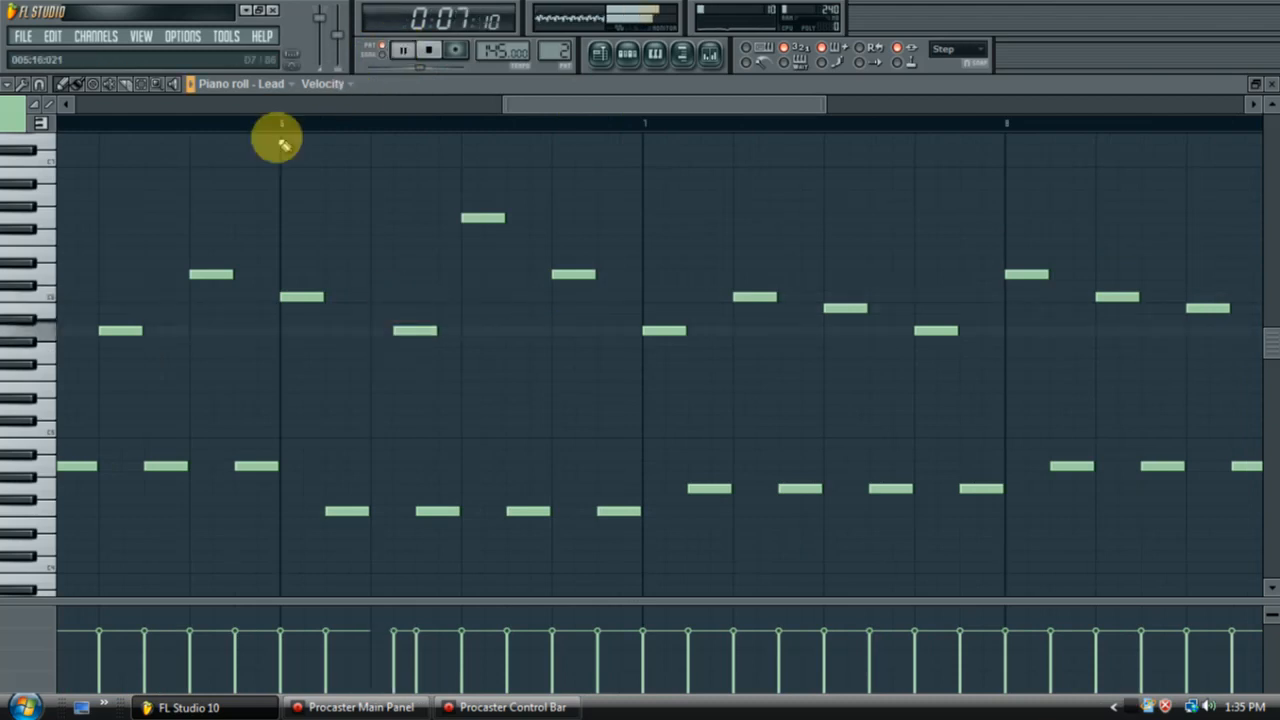
{"action": "left_click_drag", "start_coordinate": [416, 331], "coordinate": [393, 331]}
{"action": "left_click_drag", "start_coordinate": [573, 274], "coordinate": [575, 240]}
Audition from bar 6, stop, and repitch the four melody notes of bar 7 to D6, E6, D6 and C6
{"action": "left_click", "coordinate": [291, 120]}
{"action": "left_click_drag", "start_coordinate": [566, 105], "coordinate": [593, 105]}
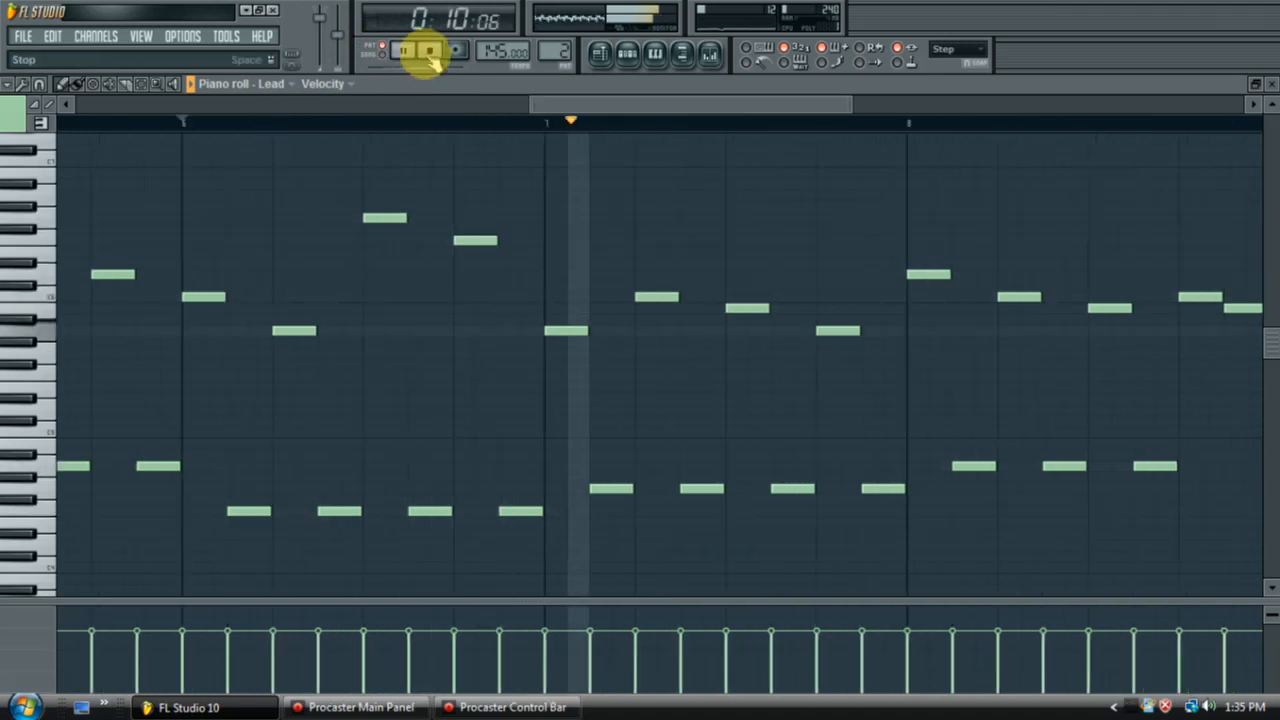
{"action": "left_click", "coordinate": [428, 50]}
{"action": "left_click_drag", "start_coordinate": [562, 331], "coordinate": [560, 272]}
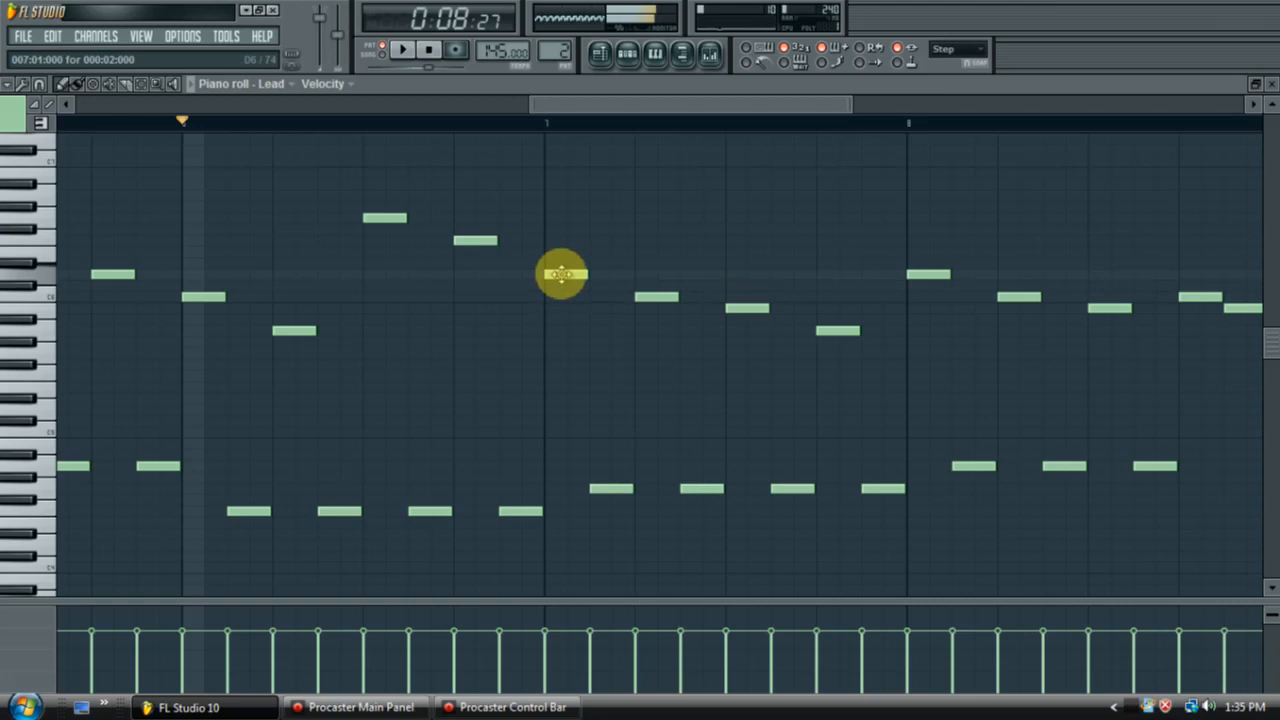
{"action": "left_click_drag", "start_coordinate": [643, 293], "coordinate": [643, 249]}
{"action": "left_click_drag", "start_coordinate": [747, 308], "coordinate": [742, 270]}
{"action": "left_click_drag", "start_coordinate": [840, 330], "coordinate": [838, 296]}
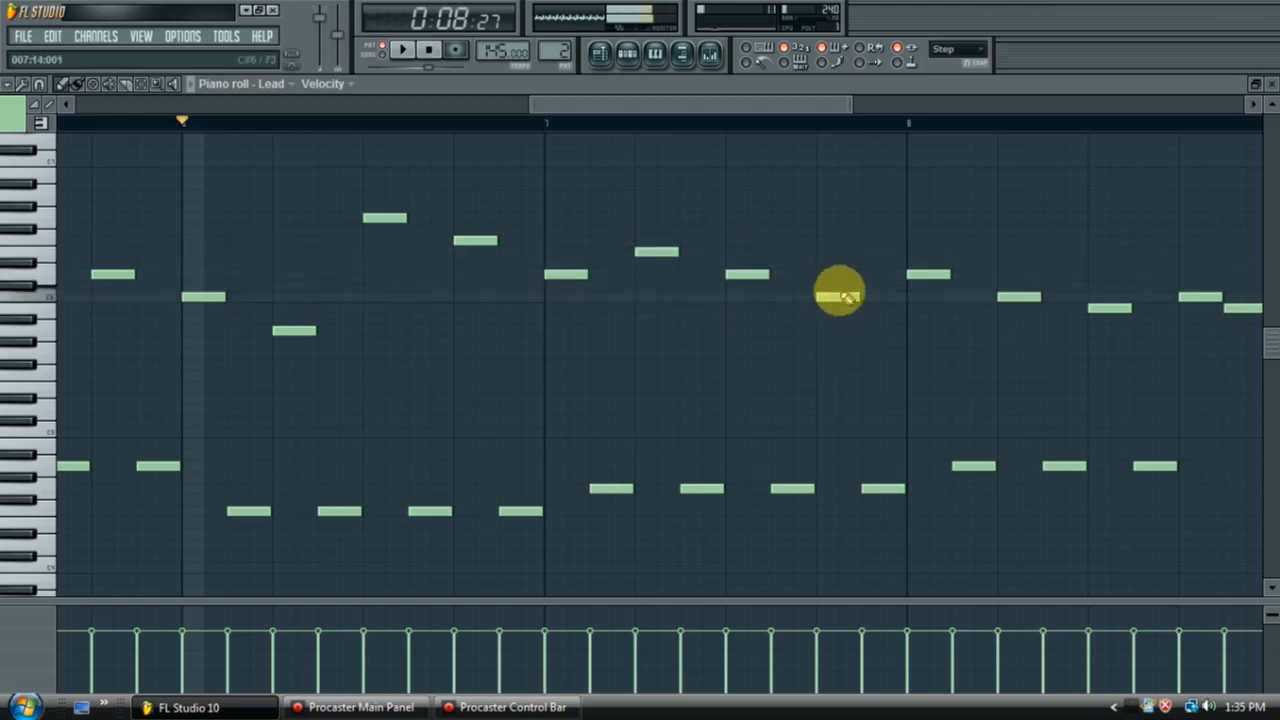
Play back the extended Lead melody through bar 8, stop, and return to its beginning
{"action": "left_click", "coordinate": [402, 50]}
{"action": "left_click_drag", "start_coordinate": [593, 108], "coordinate": [345, 95]}
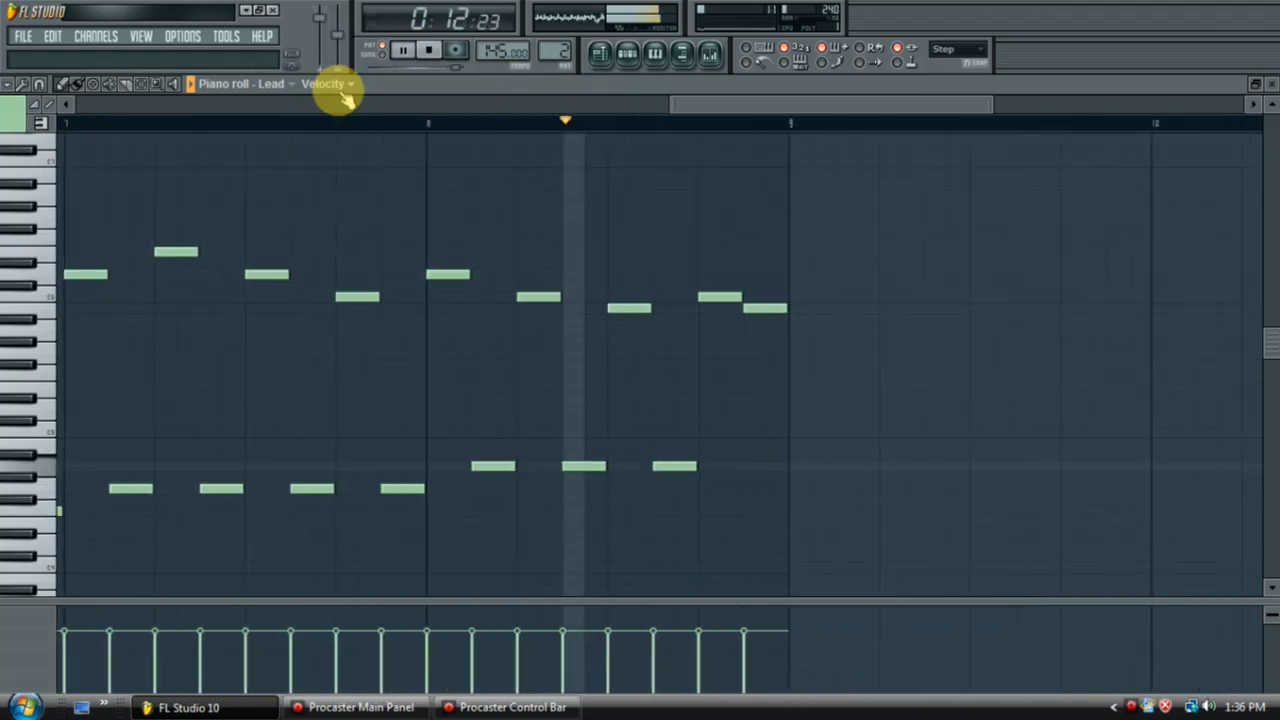
{"action": "left_click", "coordinate": [428, 50]}
{"action": "left_click_drag", "start_coordinate": [957, 106], "coordinate": [146, 126]}
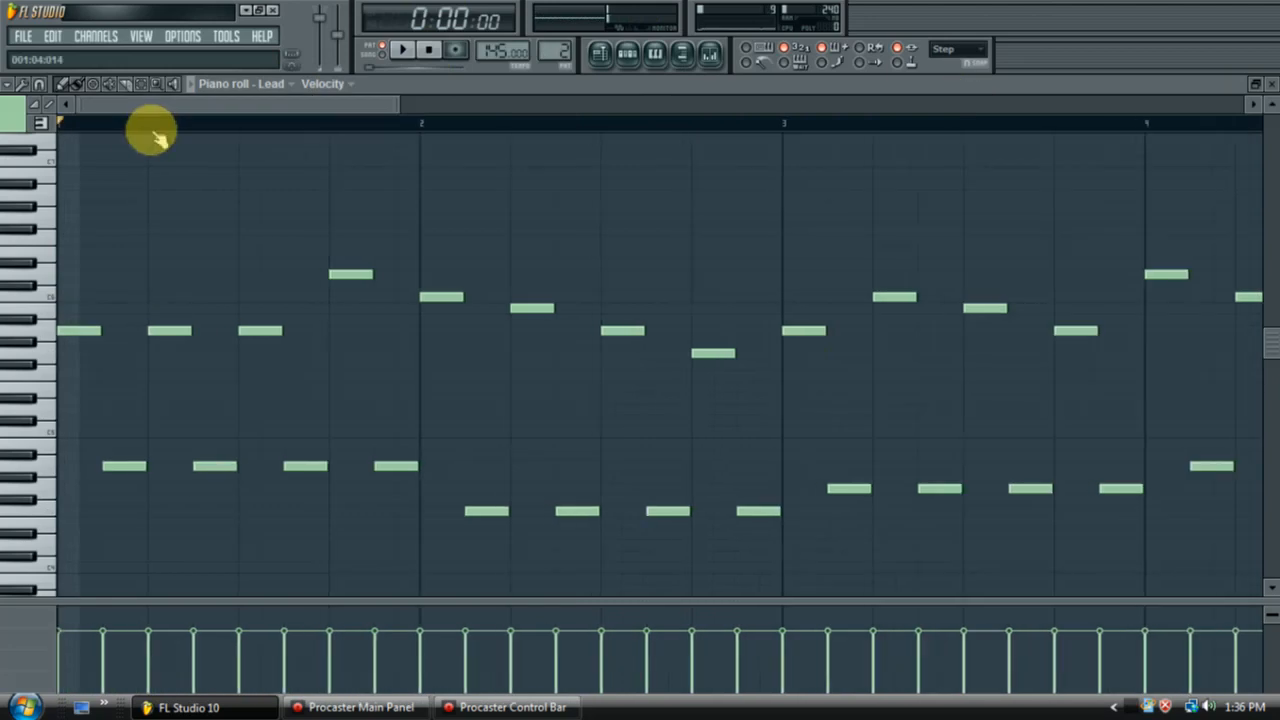
Close the Lead piano roll and rename Pattern 2 as Lead
{"action": "left_click", "coordinate": [1264, 88]}
{"action": "left_click_drag", "start_coordinate": [594, 297], "coordinate": [614, 239]}
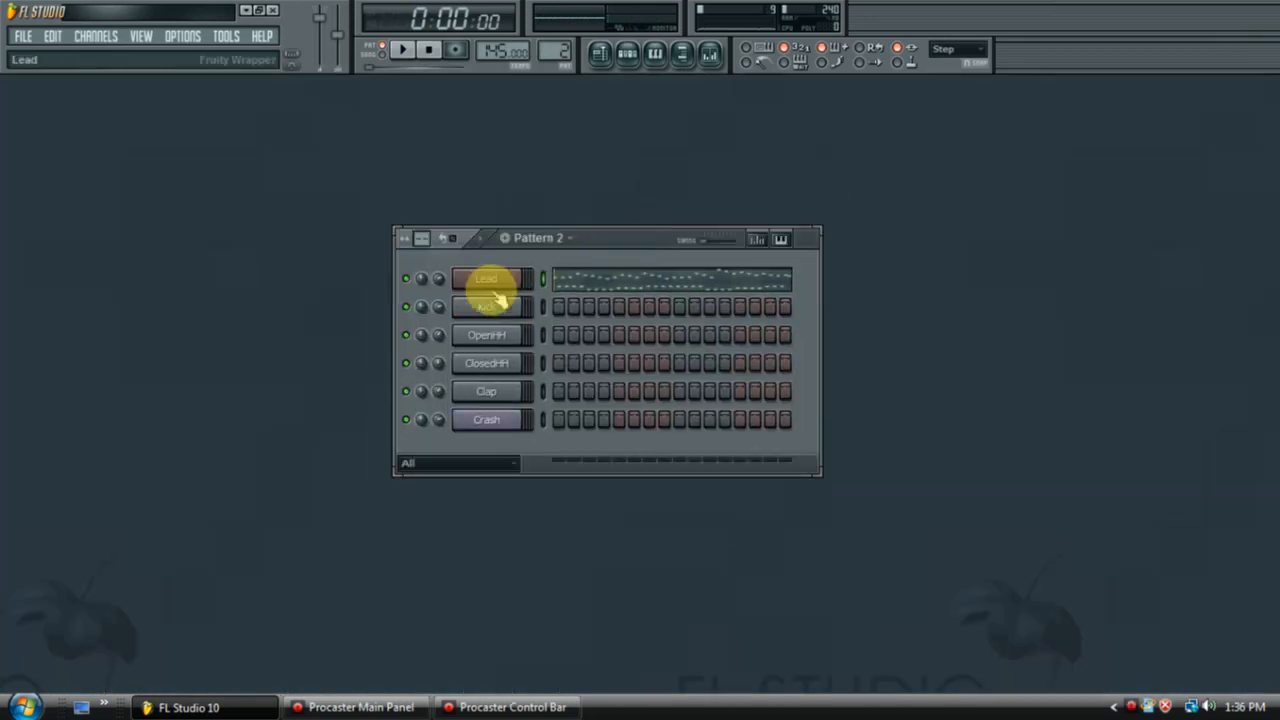
{"action": "right_click", "coordinate": [487, 284]}
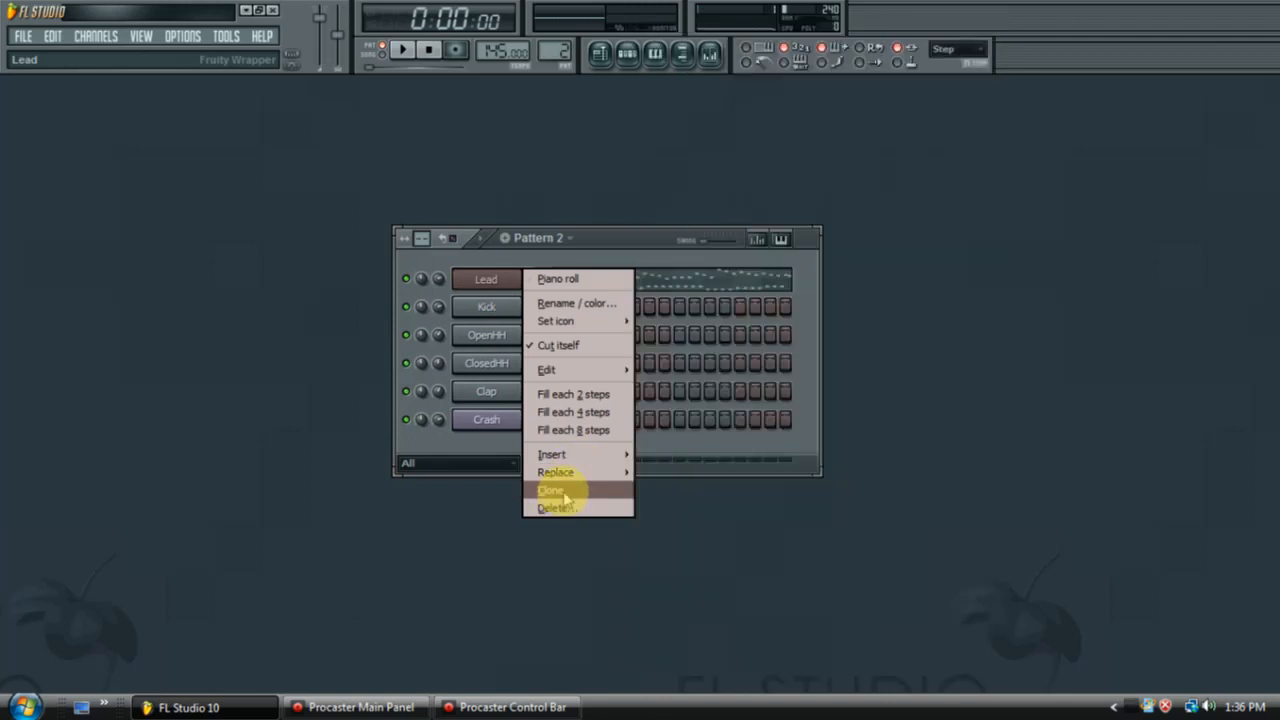
{"action": "left_click", "coordinate": [274, 271]}
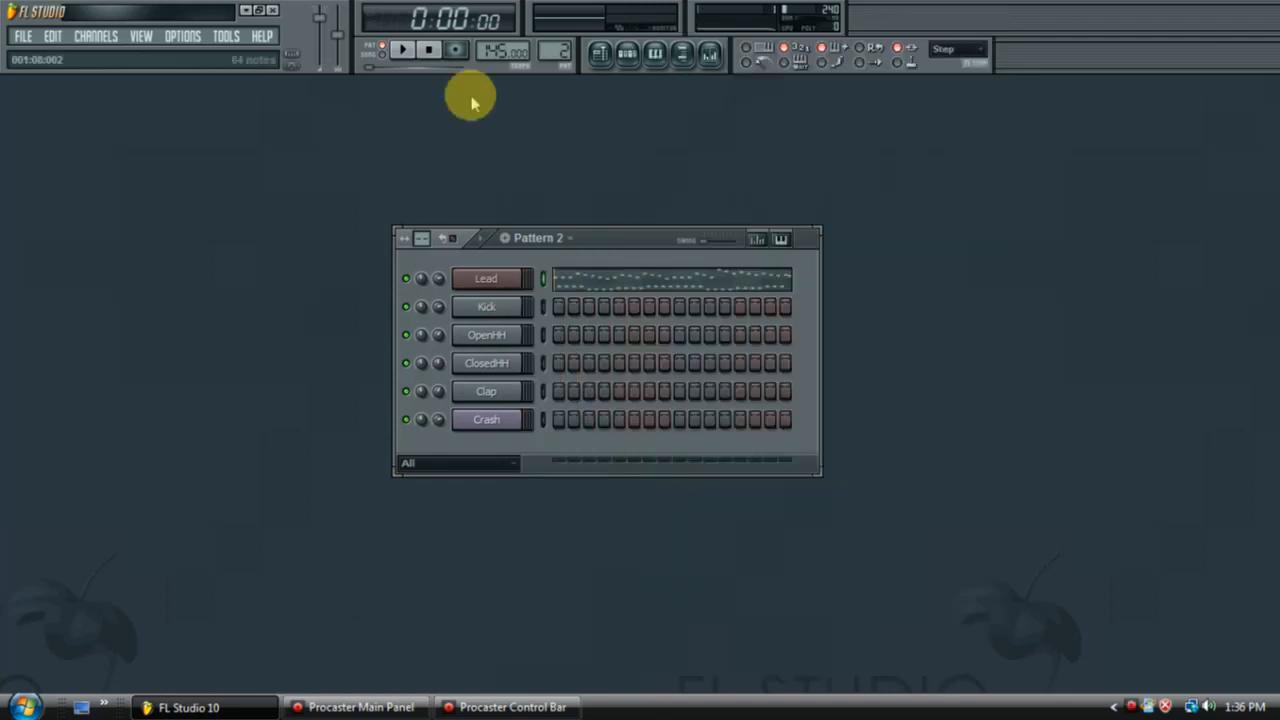
{"action": "key", "text": "F2"}
{"action": "type", "text": "Led"}
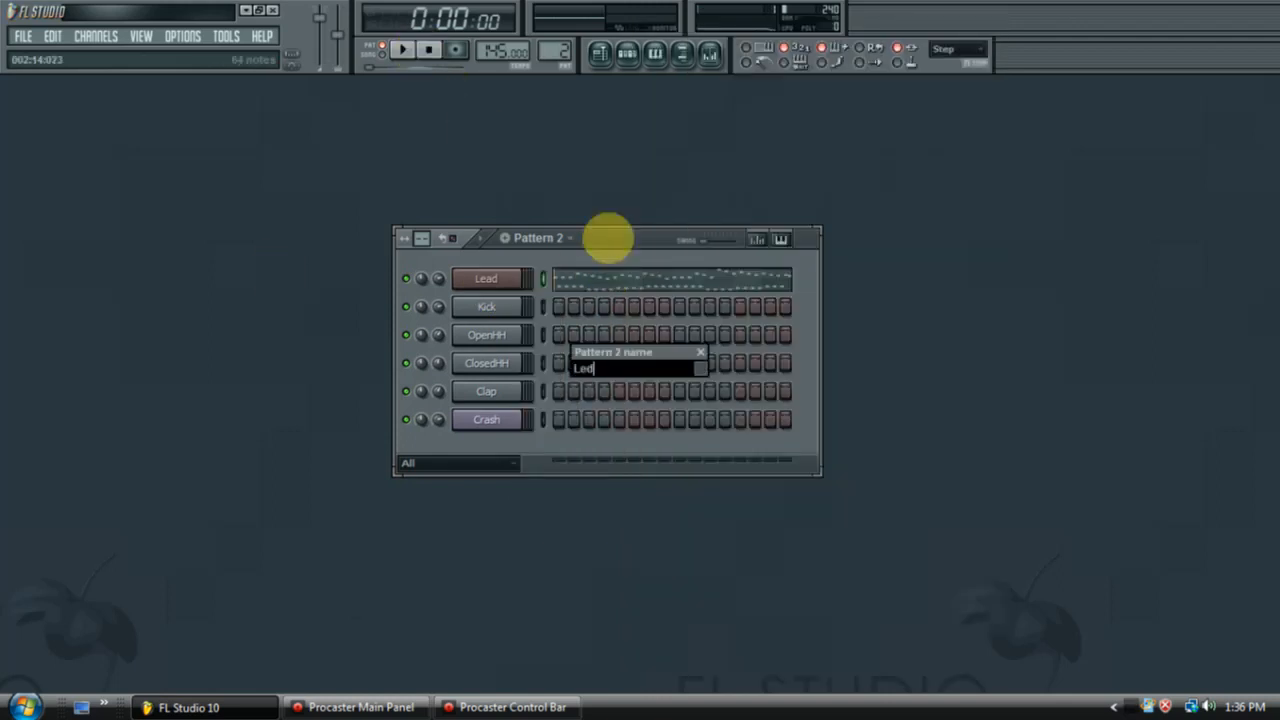
{"action": "type", "text": "d"}
{"action": "key", "text": "Return"}
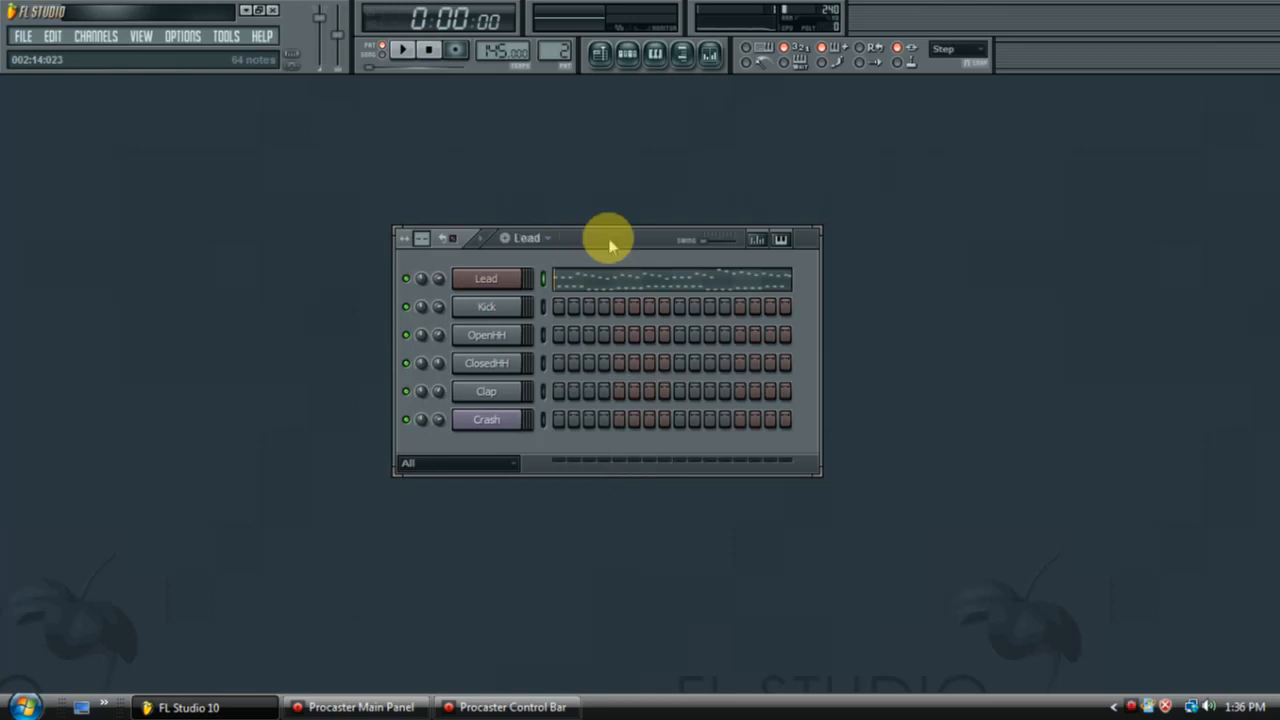
Insert a Massive synthesizer channel and move its plug-in window up so more of the interface fits on screen
{"action": "right_click", "coordinate": [490, 307]}
{"action": "mouse_move", "coordinate": [608, 500]}
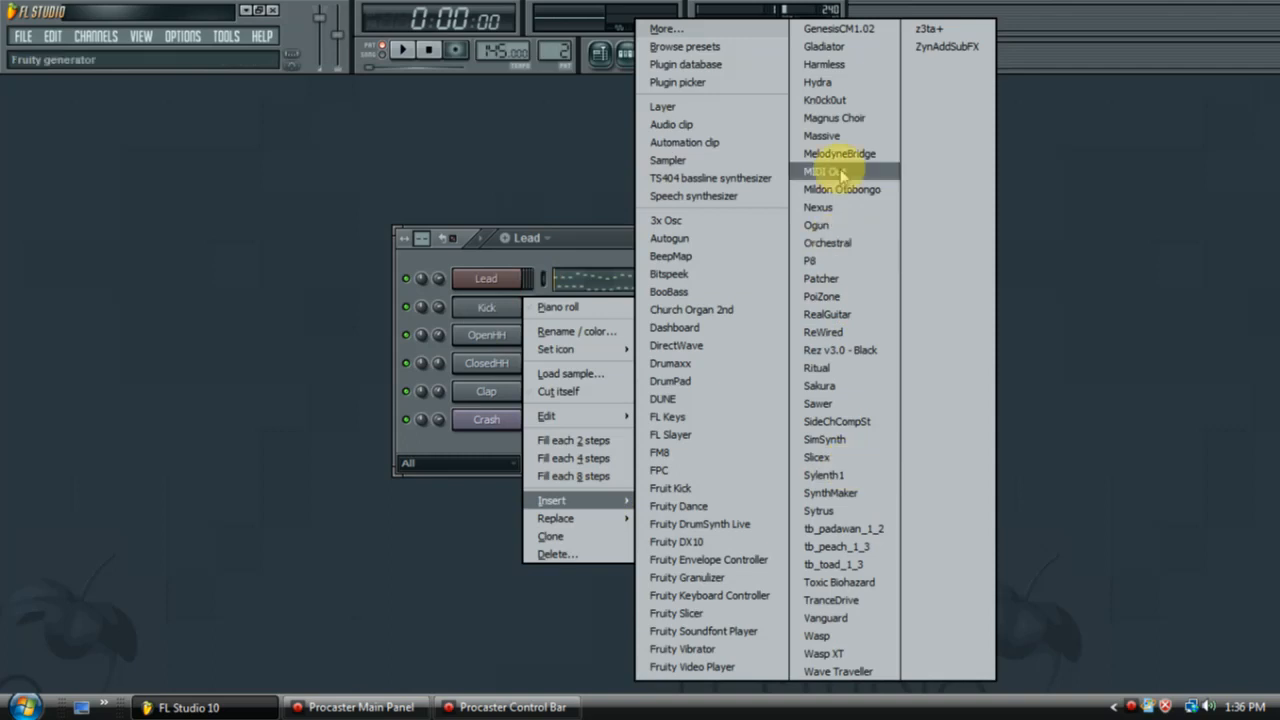
{"action": "left_click", "coordinate": [822, 135]}
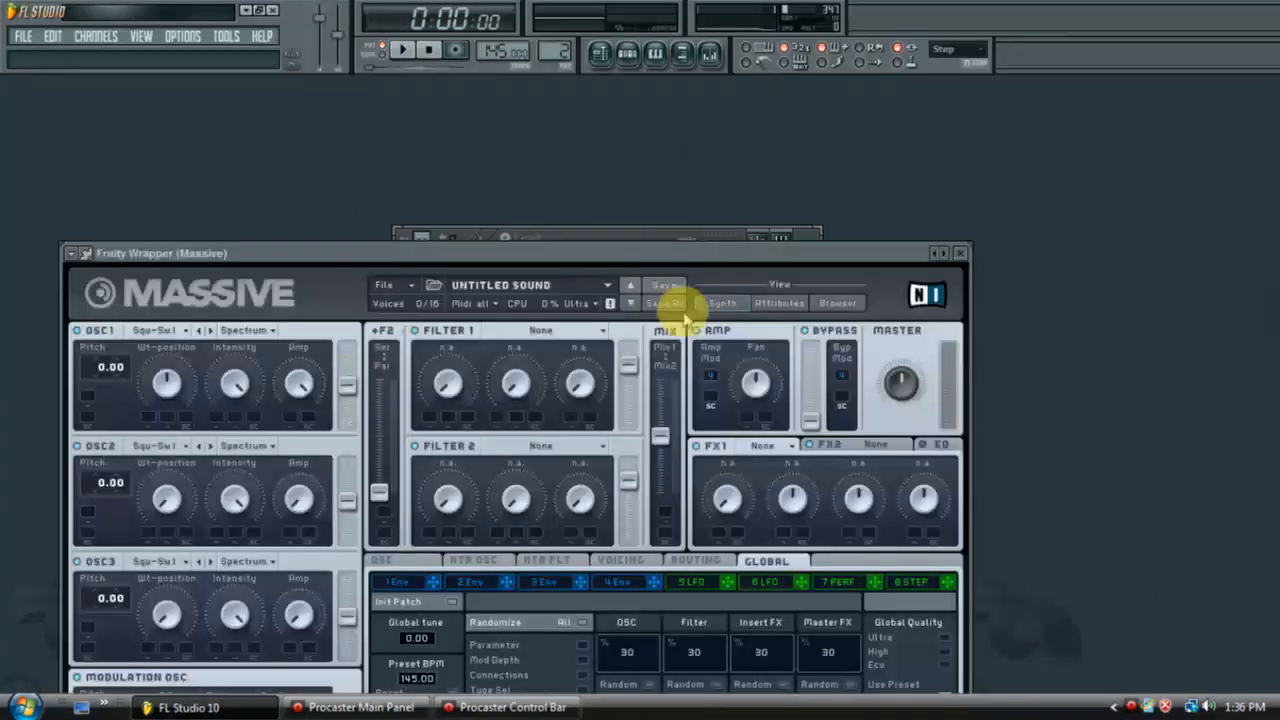
{"action": "left_click_drag", "start_coordinate": [640, 252], "coordinate": [775, 97]}
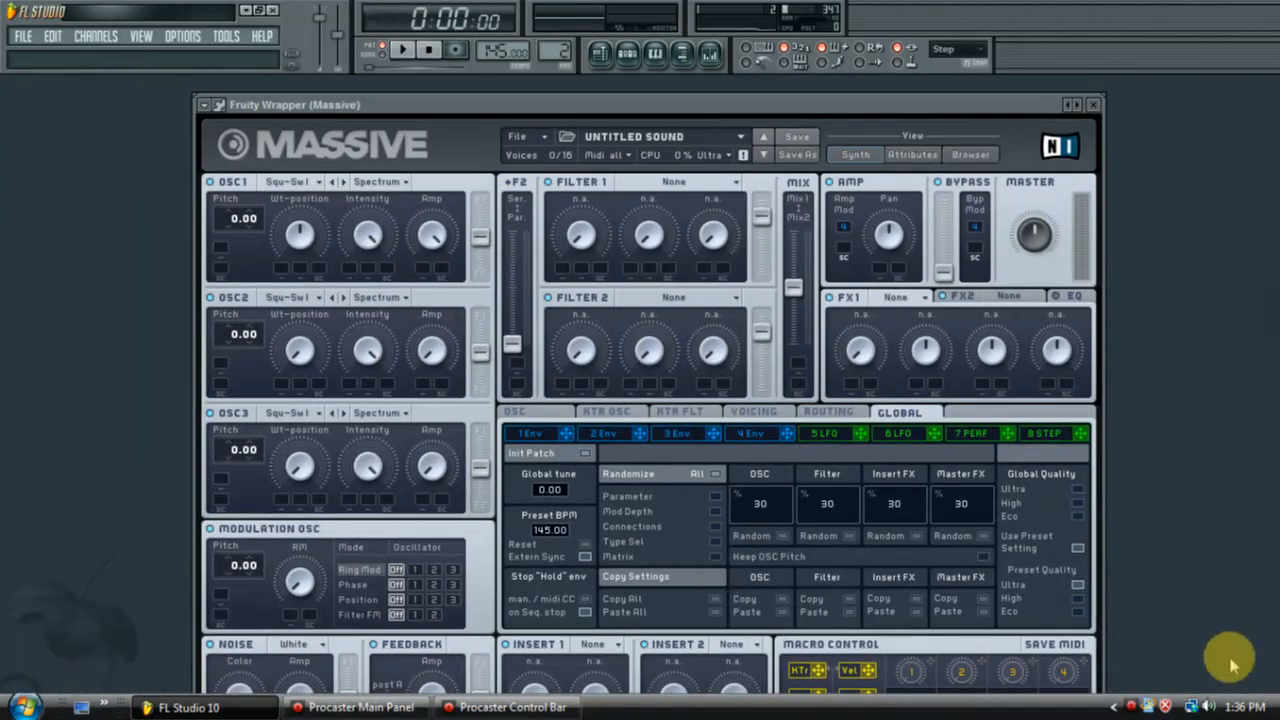
{"action": "left_click_drag", "start_coordinate": [591, 106], "coordinate": [623, 58]}
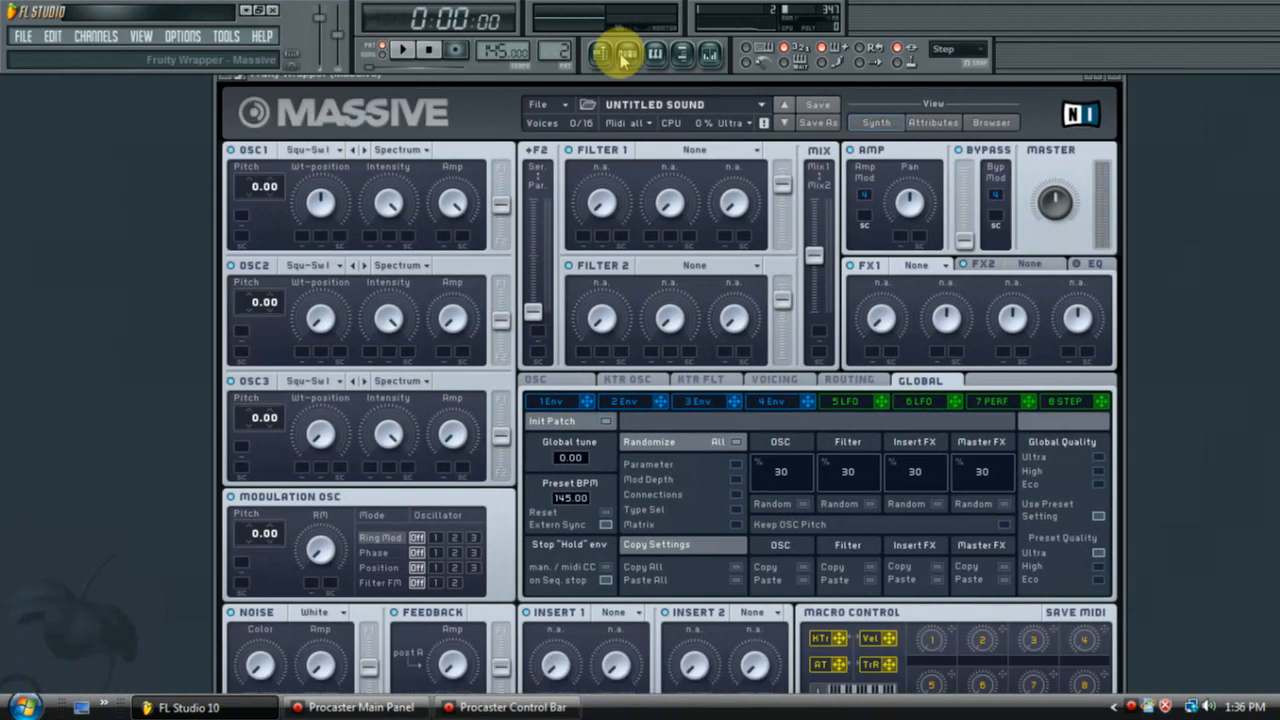
Start a new Massive sound with OSC1 and OSC2 on, both pitched to -12.00 and routed fully to Filter 1
{"action": "left_click", "coordinate": [556, 105]}
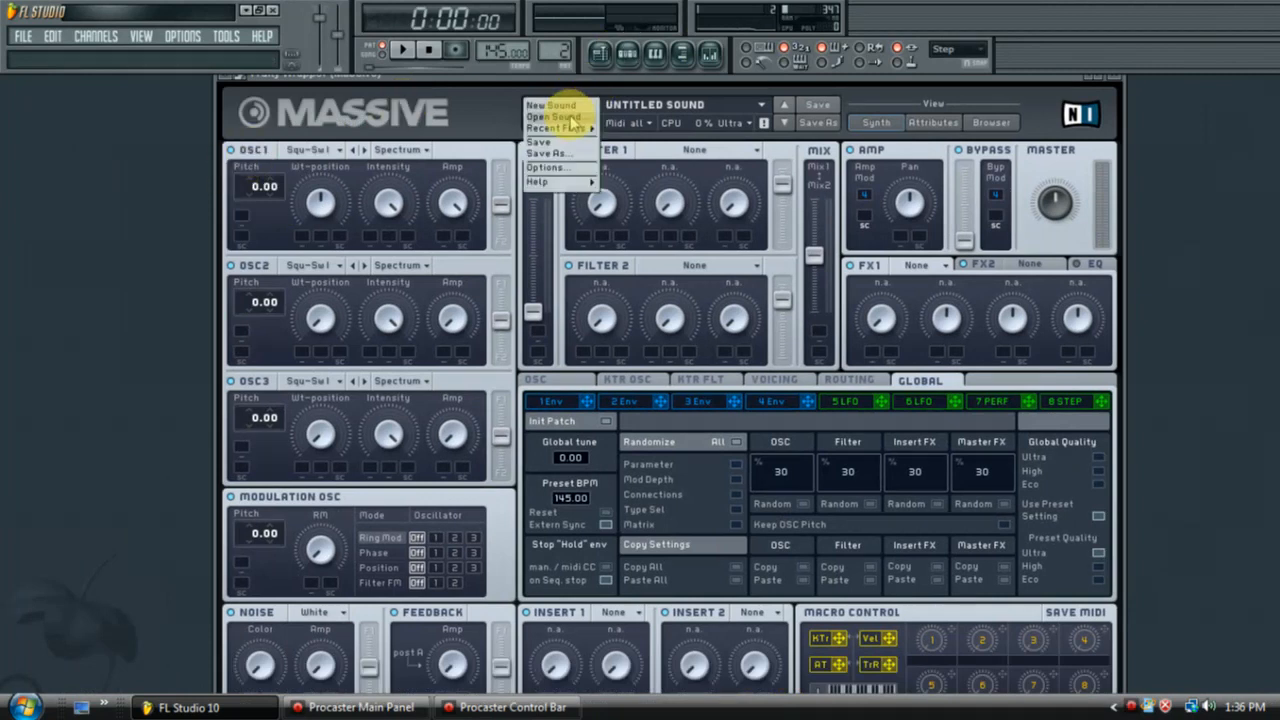
{"action": "left_click", "coordinate": [553, 106]}
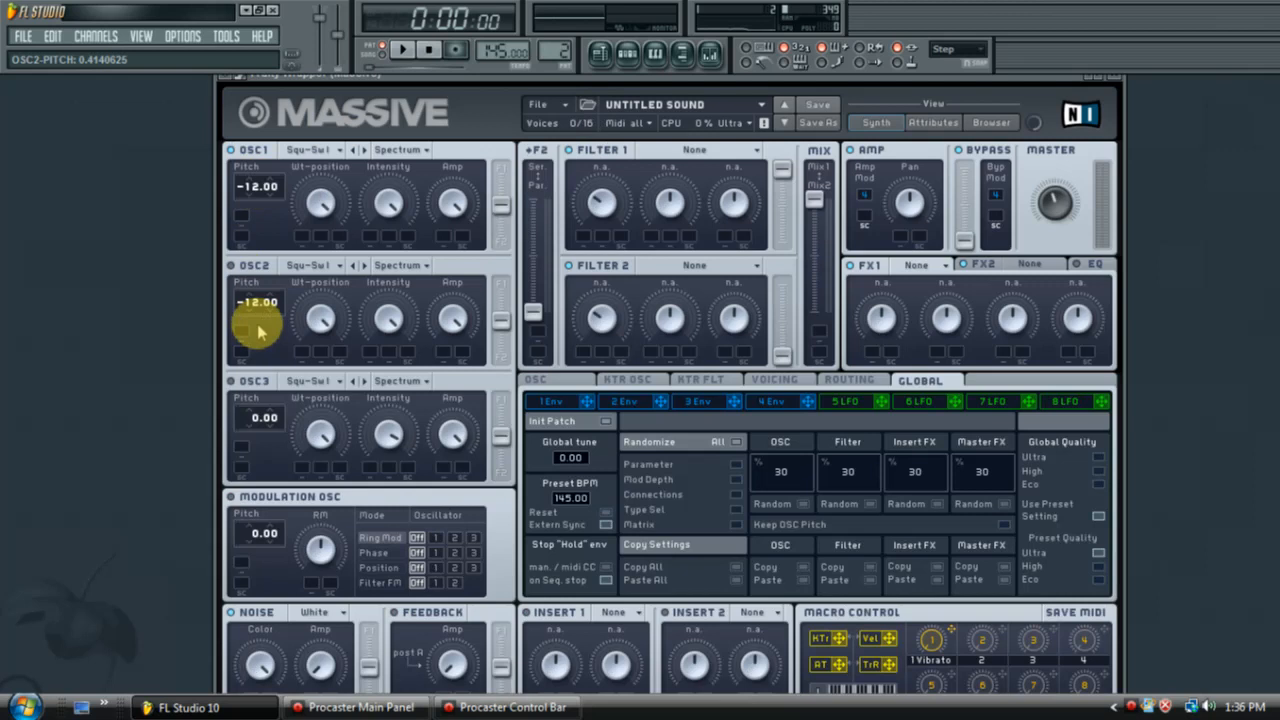
{"action": "left_click", "coordinate": [233, 265]}
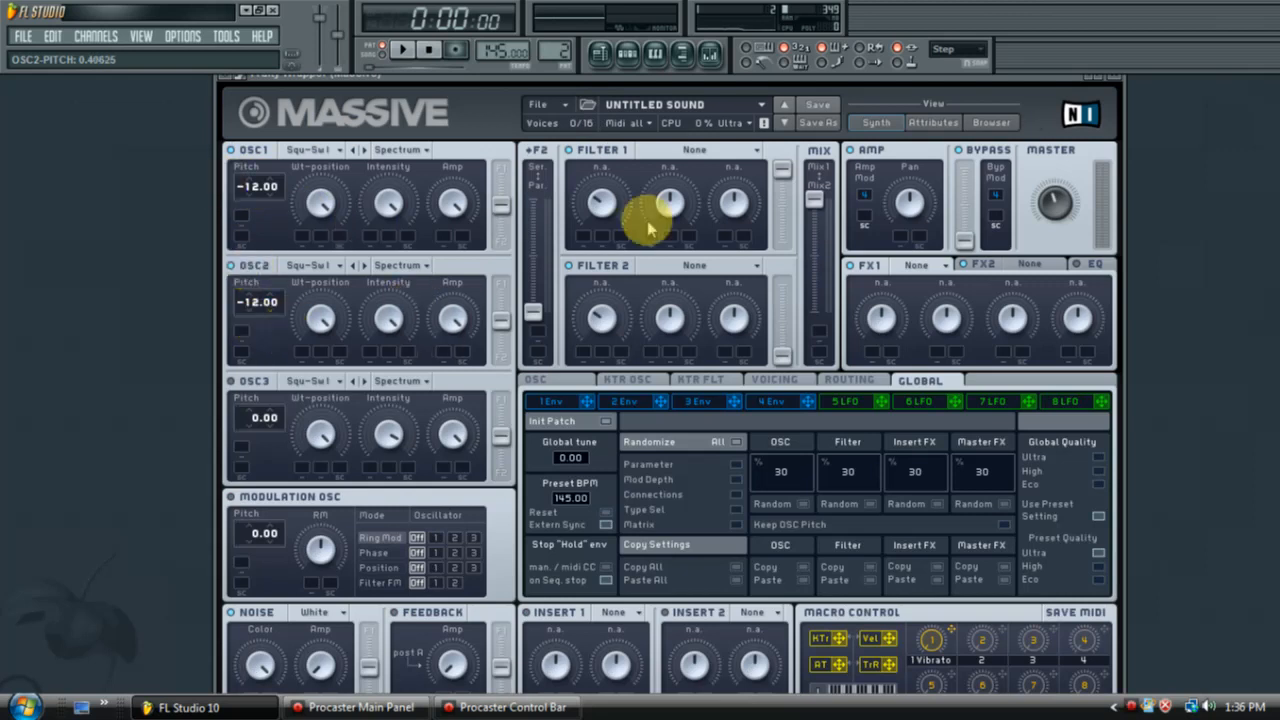
{"action": "left_click_drag", "start_coordinate": [499, 201], "coordinate": [503, 128]}
{"action": "left_click_drag", "start_coordinate": [500, 330], "coordinate": [519, 95]}
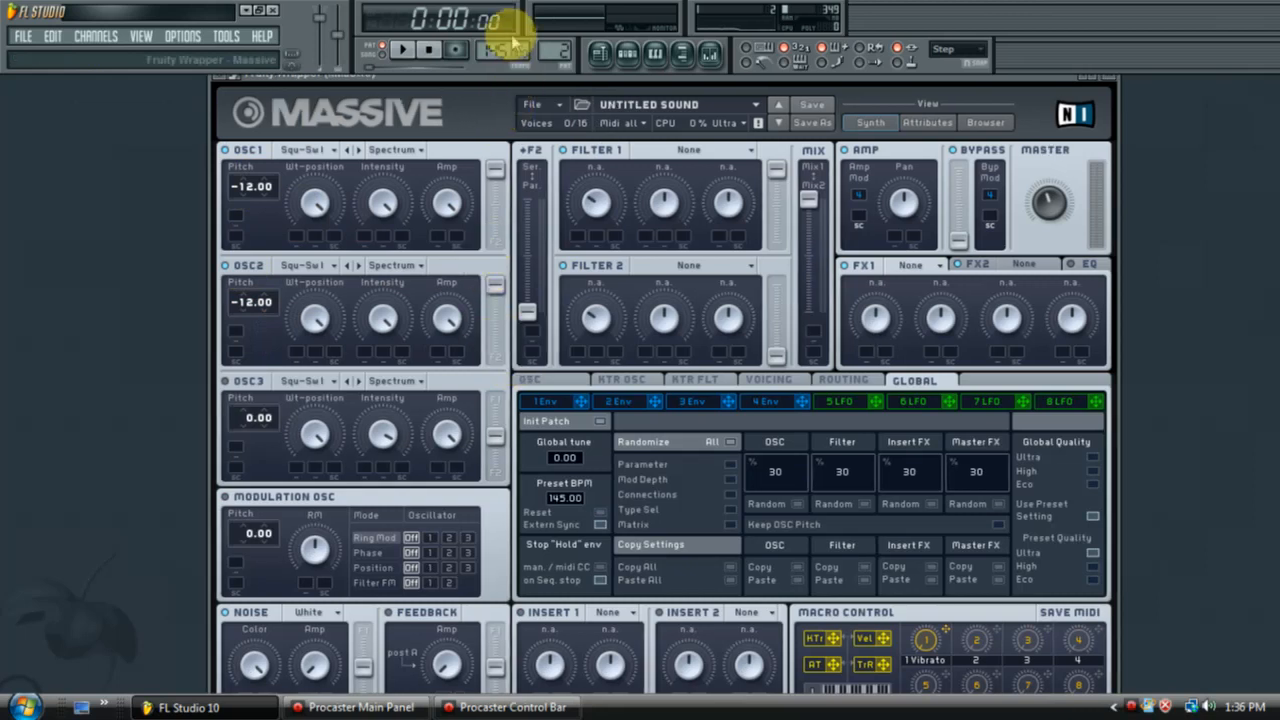
Detach the Massive plug-in window and move it up so the whole interface fits on screen
{"action": "left_click", "coordinate": [220, 86]}
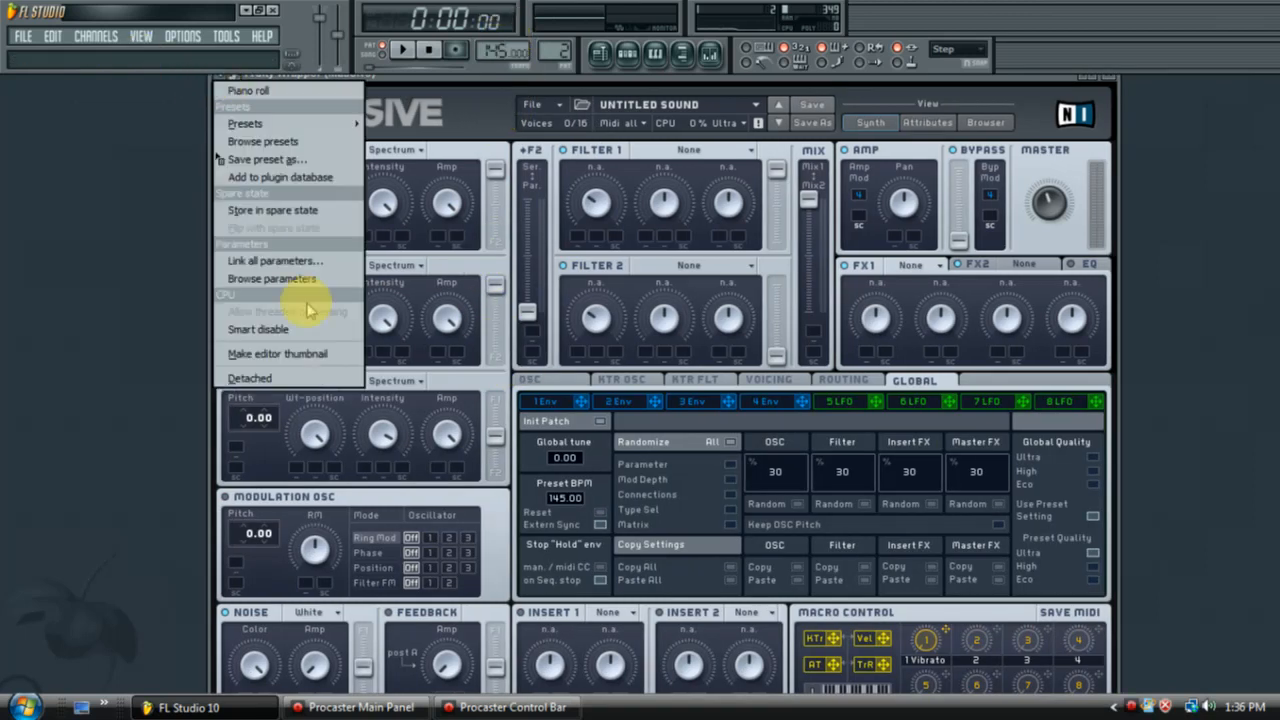
{"action": "left_click", "coordinate": [300, 377]}
{"action": "left_click_drag", "start_coordinate": [489, 79], "coordinate": [612, 26]}
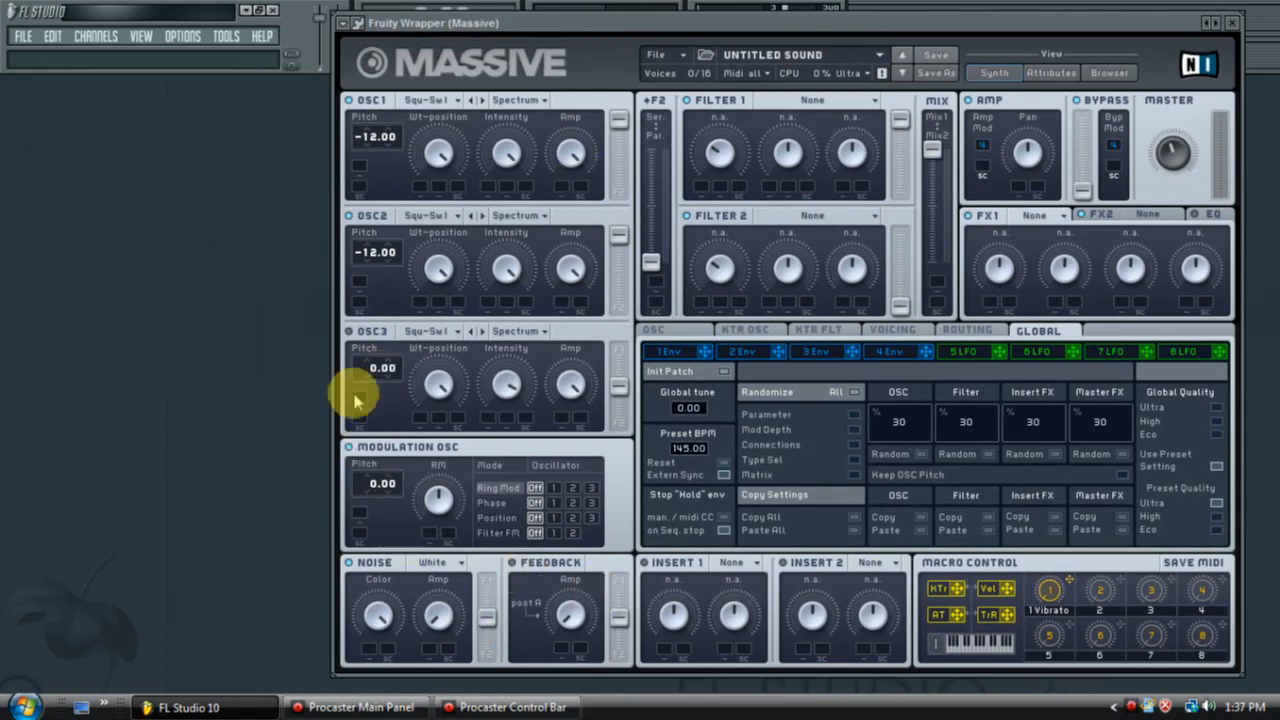
In the modulation oscillator, assign Ring Mod, Phase and Position to oscillator 1
{"action": "left_click", "coordinate": [555, 488]}
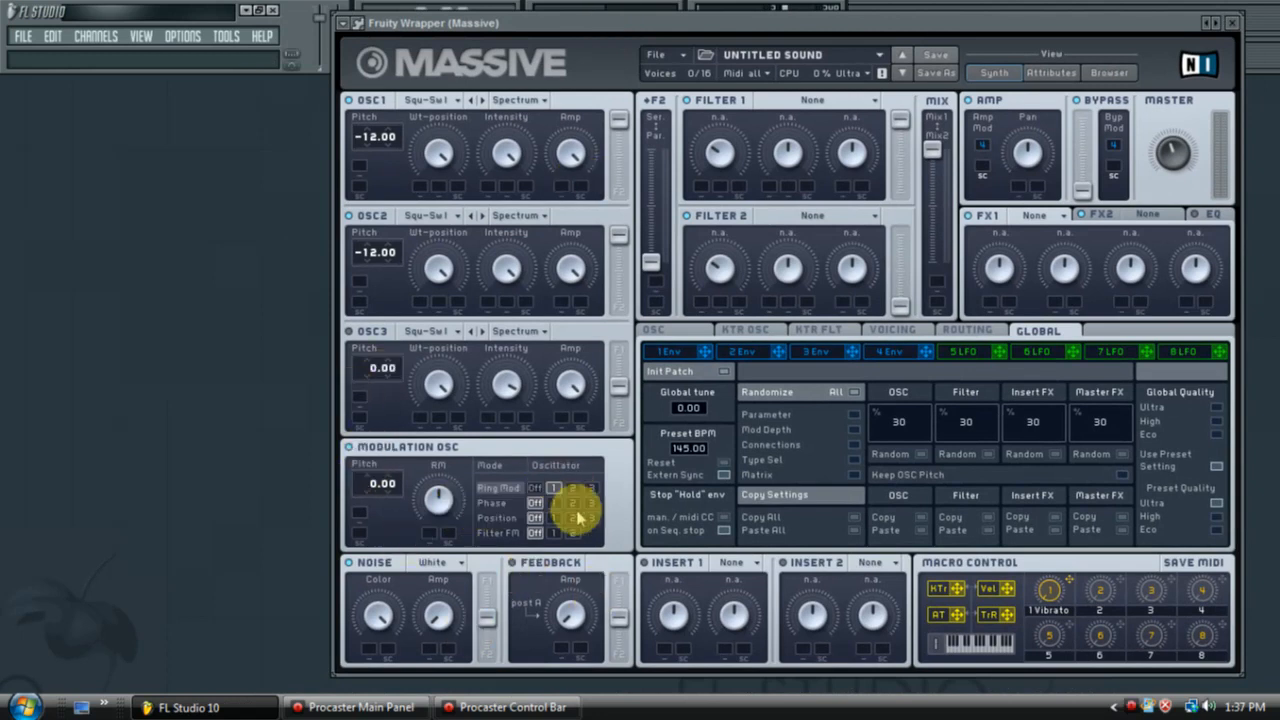
{"action": "left_click", "coordinate": [574, 515]}
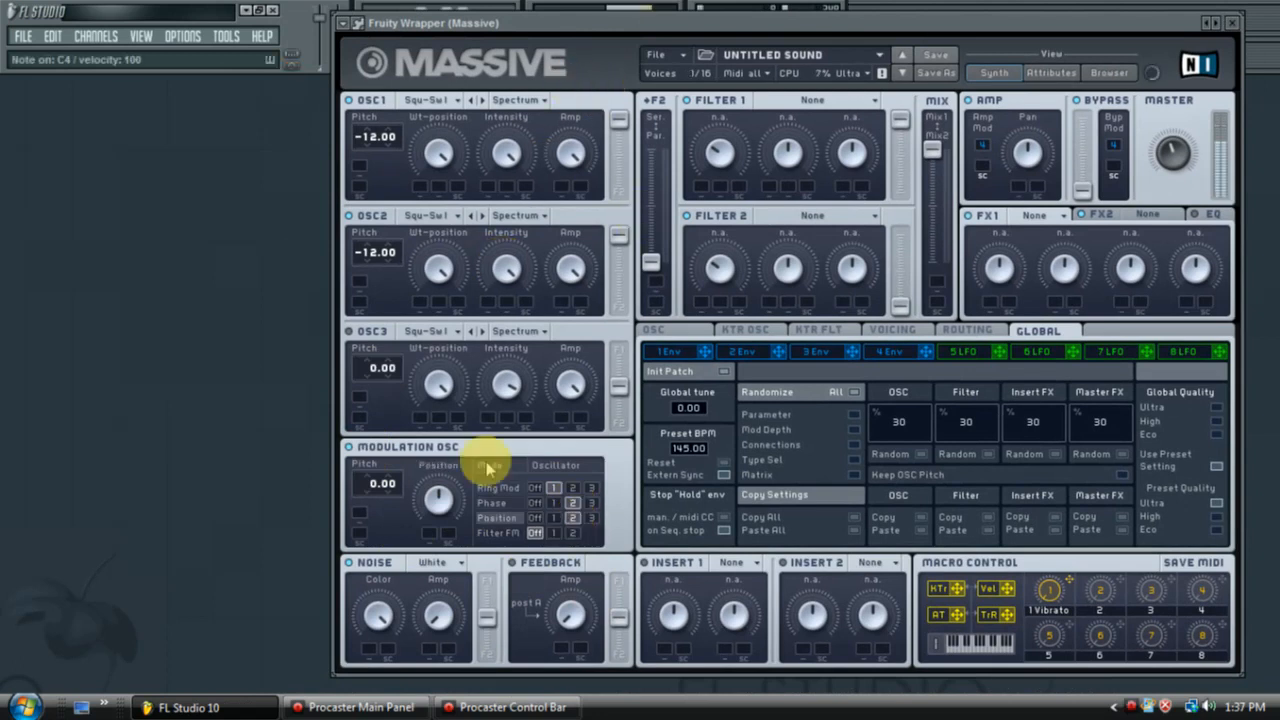
{"action": "left_click", "coordinate": [556, 503]}
{"action": "left_click", "coordinate": [558, 518]}
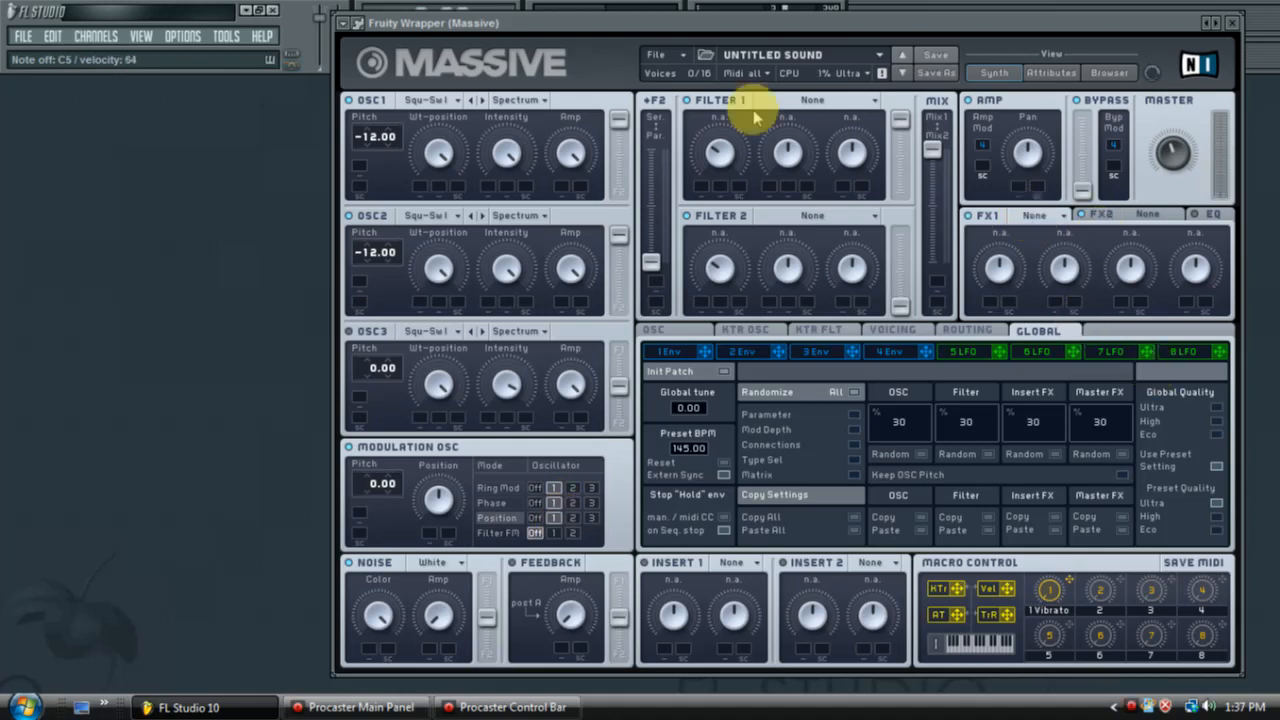
Set Filter 1 to Lowpass 4 with the cutoff raised to about 0.87 and the resonance turned well down
{"action": "left_click", "coordinate": [812, 100]}
{"action": "left_click", "coordinate": [810, 118]}
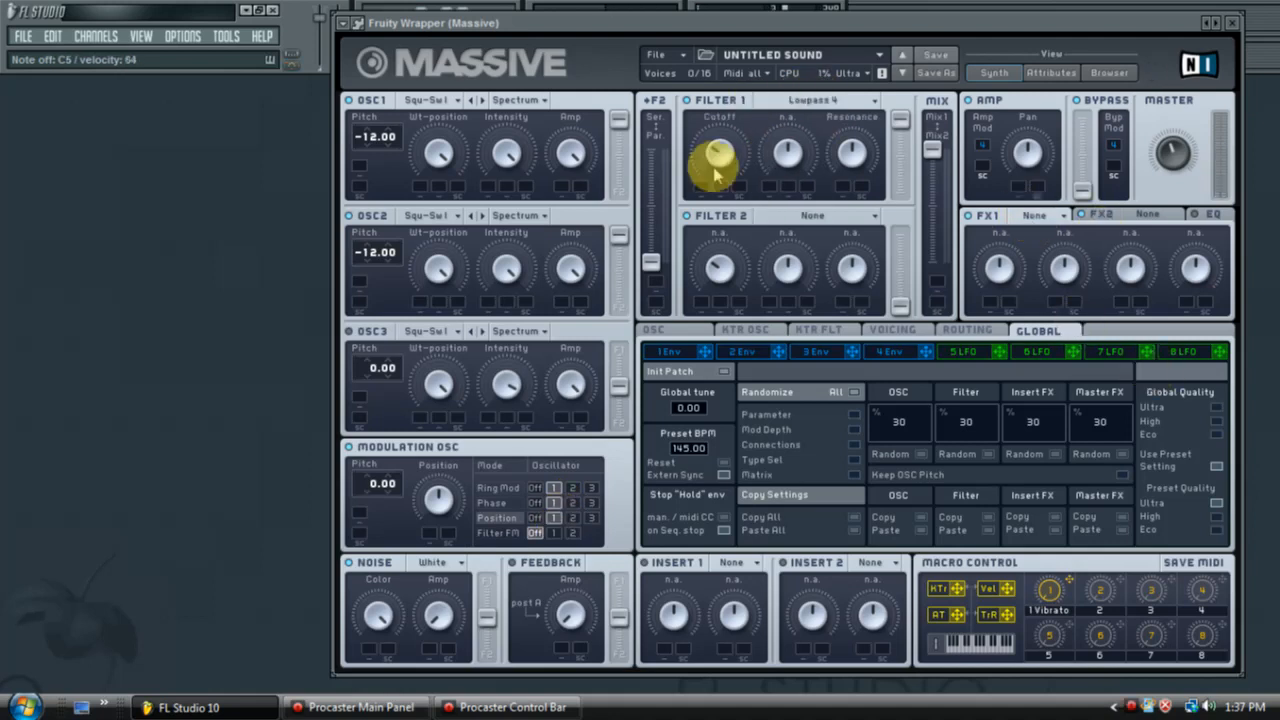
{"action": "left_click_drag", "start_coordinate": [716, 170], "coordinate": [729, 37]}
{"action": "mouse_move", "coordinate": [866, 143]}
{"action": "left_mouse_down"}
{"action": "mouse_move", "coordinate": [851, 100]}
{"action": "mouse_move", "coordinate": [851, 251]}
{"action": "mouse_move", "coordinate": [847, 148]}
{"action": "left_mouse_up"}
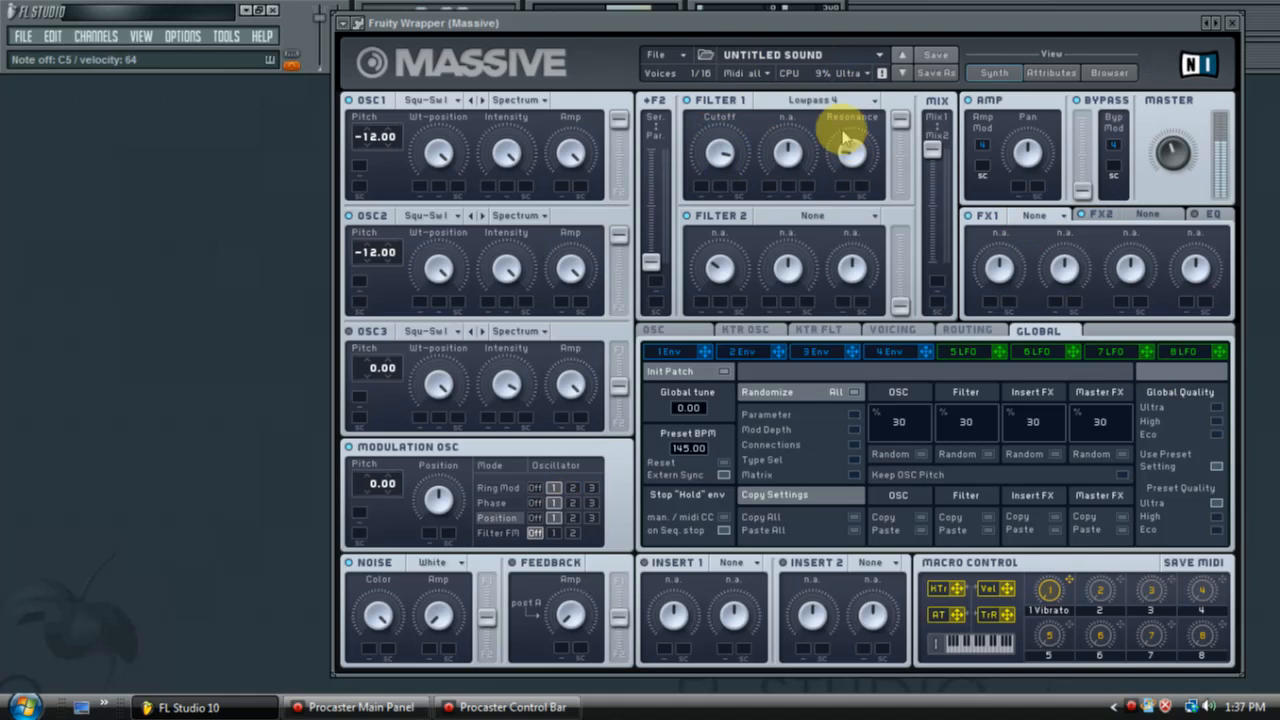
{"action": "left_click_drag", "start_coordinate": [861, 22], "coordinate": [683, 34]}
{"action": "left_click", "coordinate": [545, 170]}
Load the Brauner Tube effect in FX1 and lower OSC1's pitch to -24.00
{"action": "left_click", "coordinate": [856, 226]}
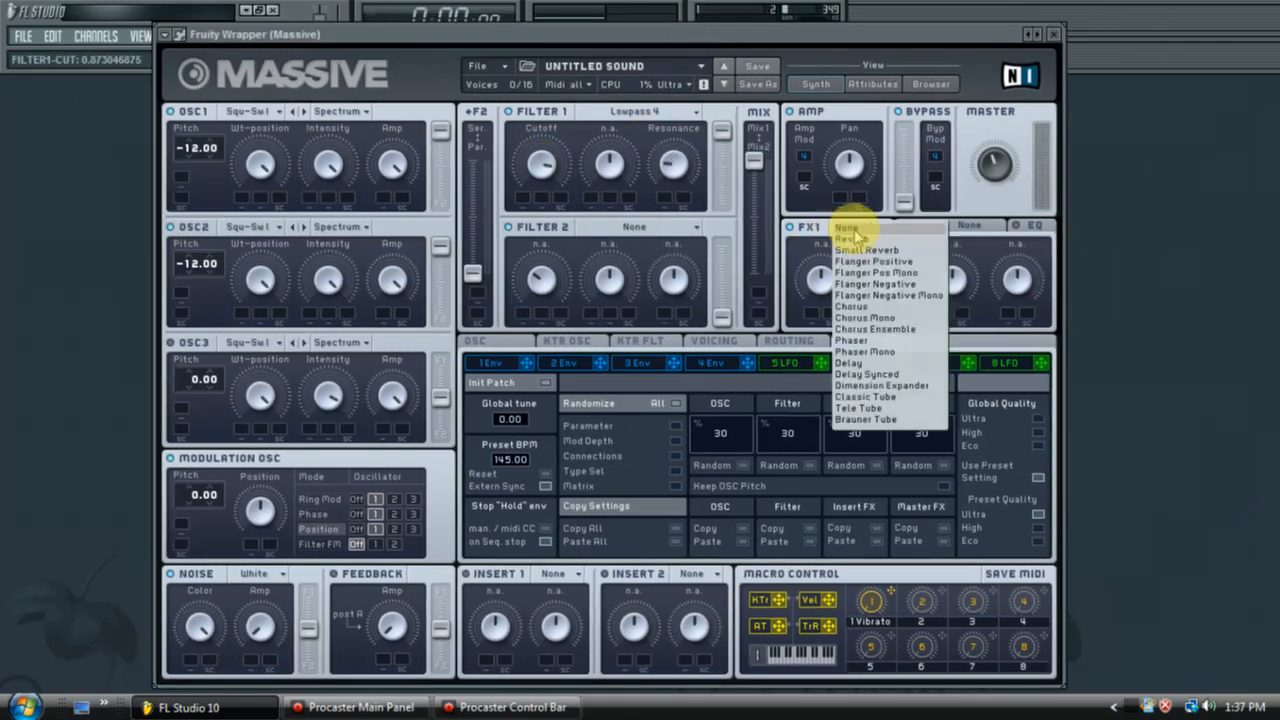
{"action": "left_click", "coordinate": [864, 419]}
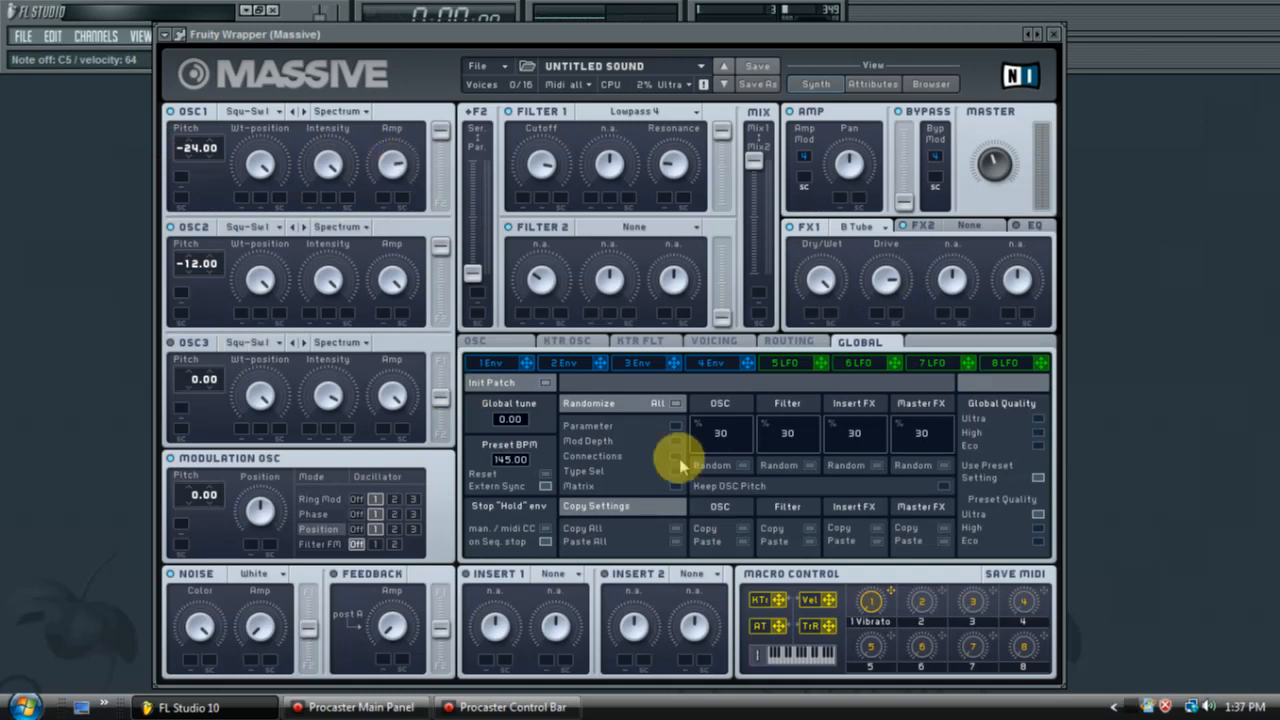
In the voicing settings, set Unisono to 4 voices and the voice mode to Monorotate
{"action": "left_click", "coordinate": [716, 341]}
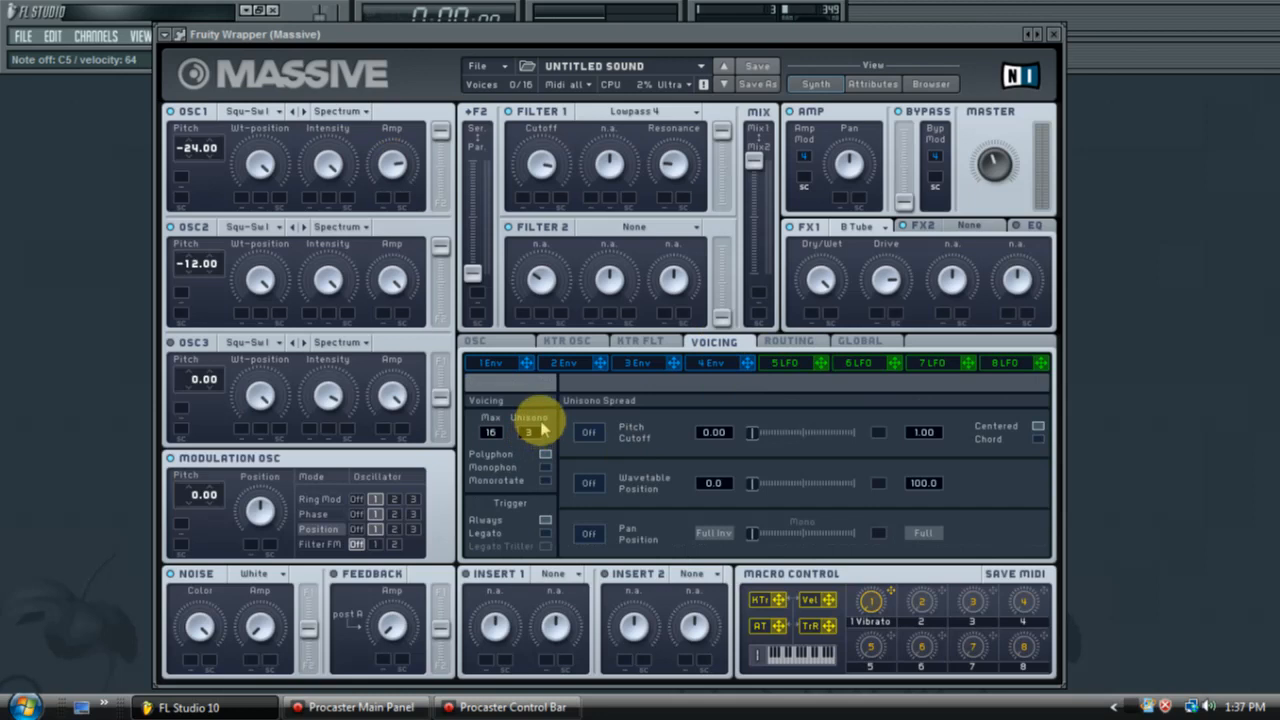
{"action": "left_click", "coordinate": [527, 433]}
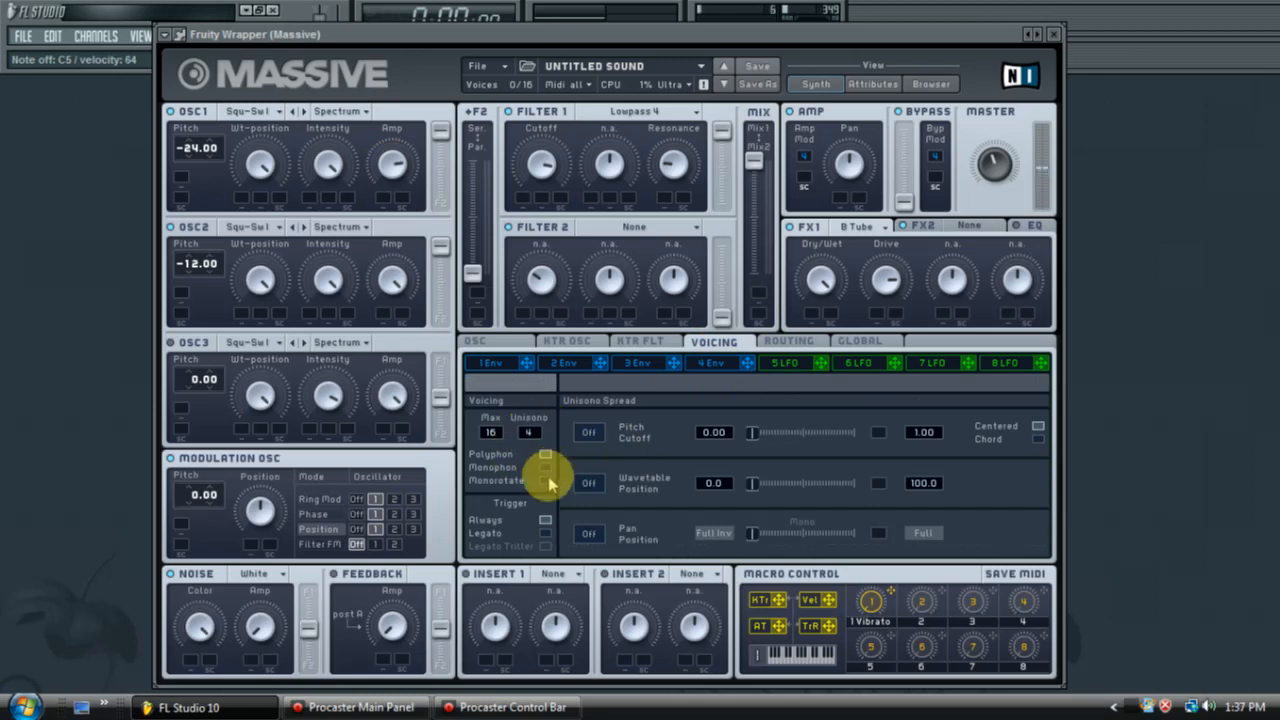
{"action": "left_click", "coordinate": [546, 480]}
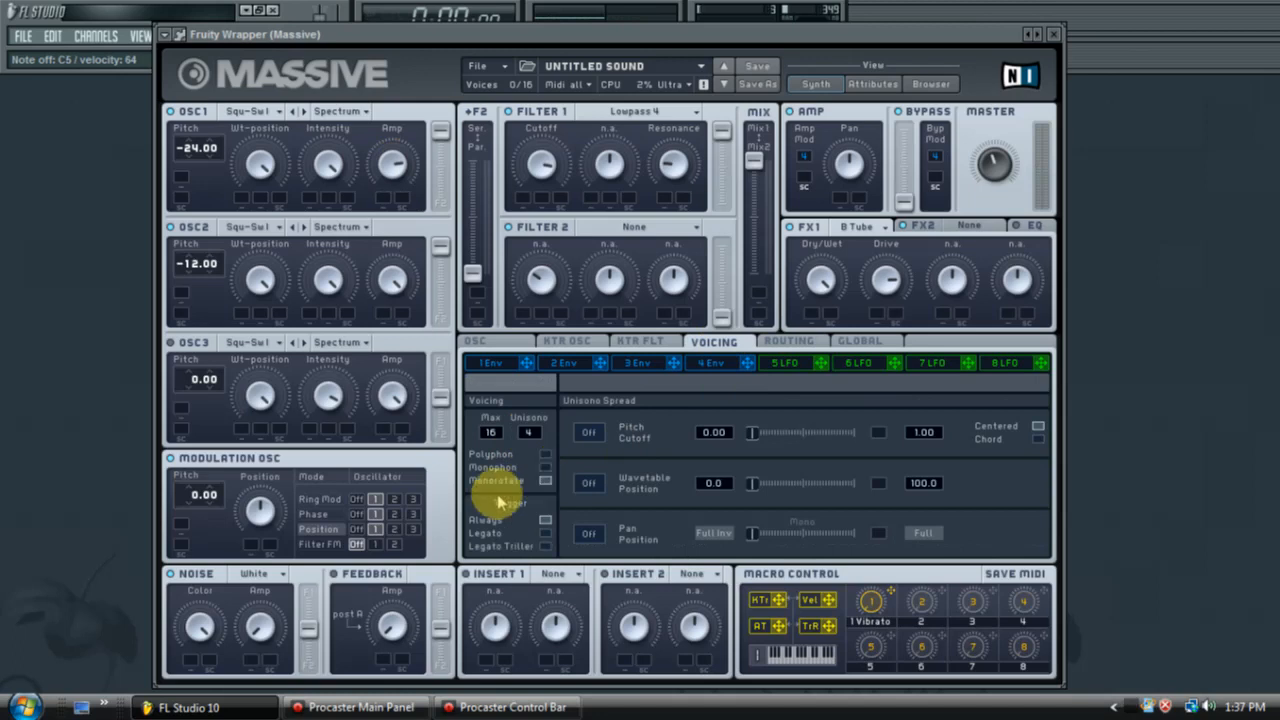
Turn on the Pitch Cutoff, Wavetable Position and Pan Position unisono spreads, and set Unisono to 3 voices
{"action": "left_click", "coordinate": [589, 433]}
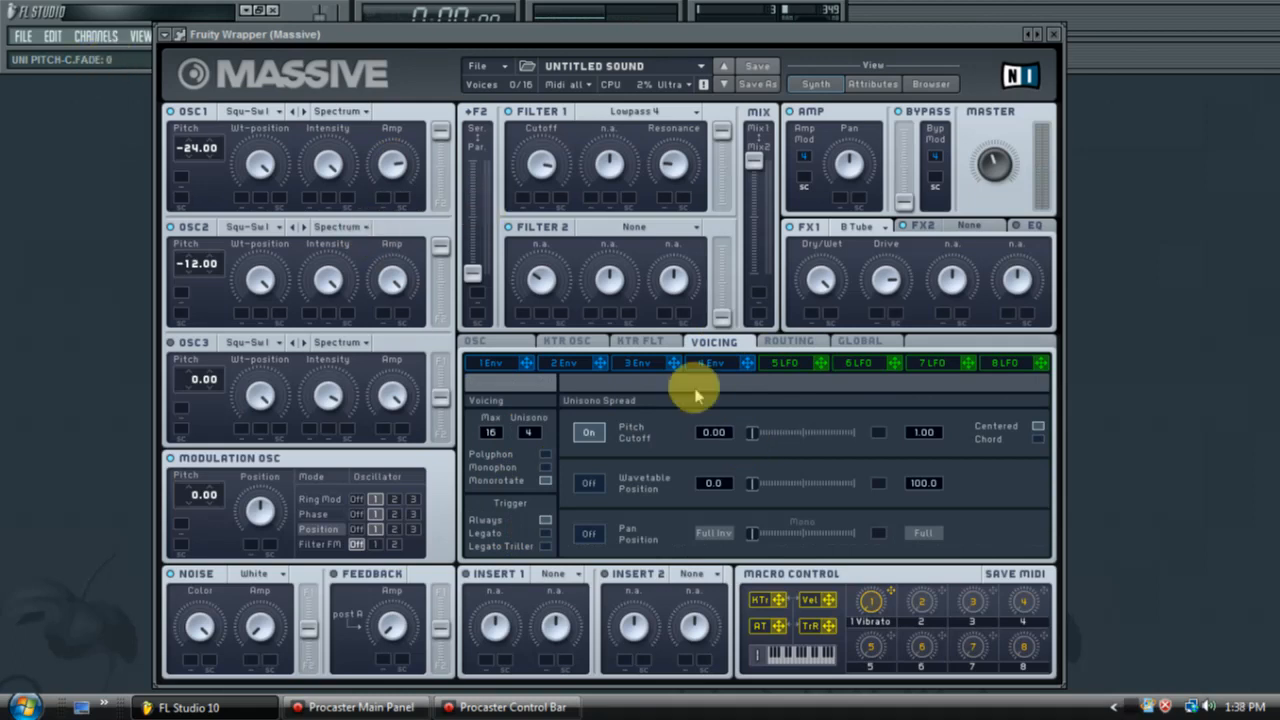
{"action": "key", "text": "z"}
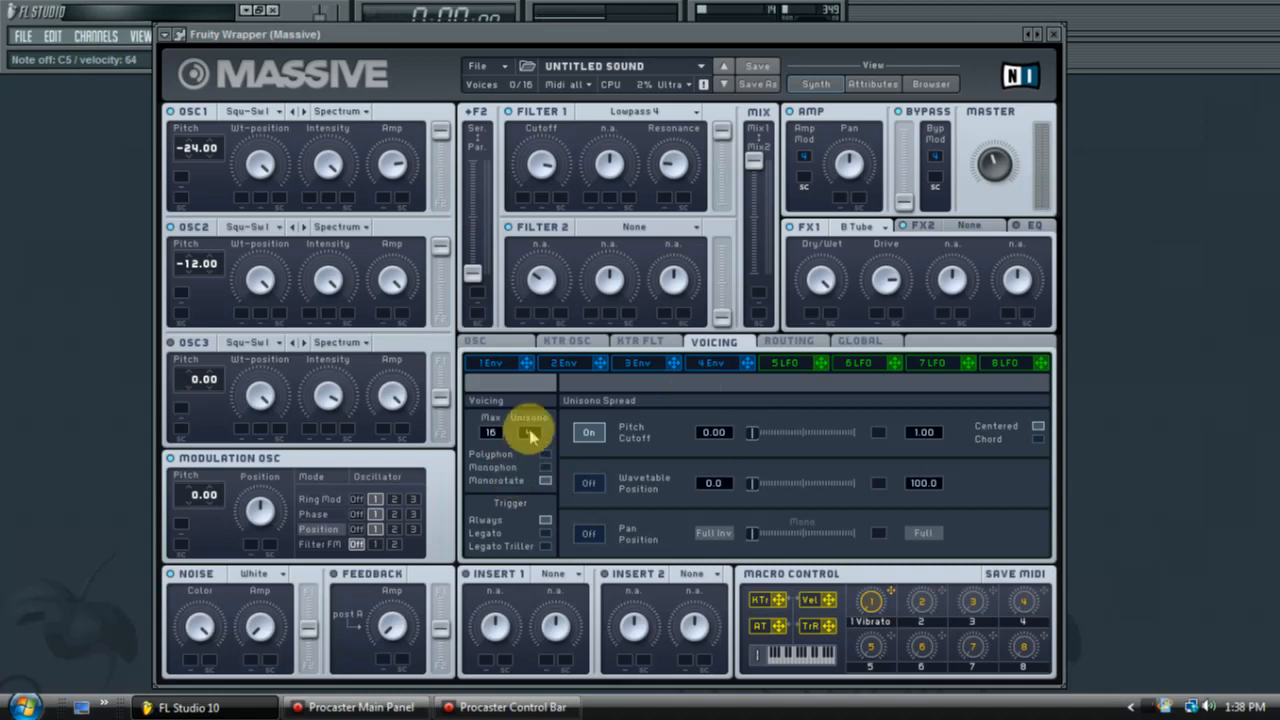
{"action": "scroll", "coordinate": [531, 443], "scroll_direction": "up", "scroll_amount": 1}
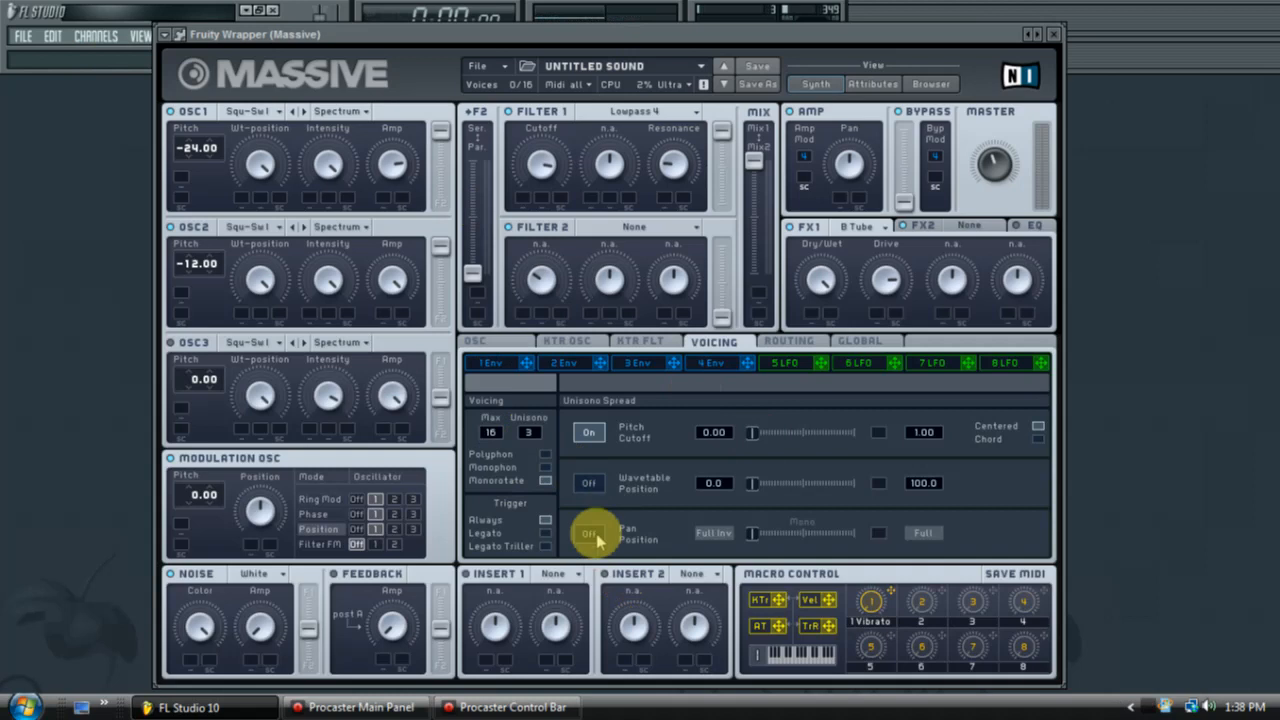
{"action": "left_click", "coordinate": [589, 485]}
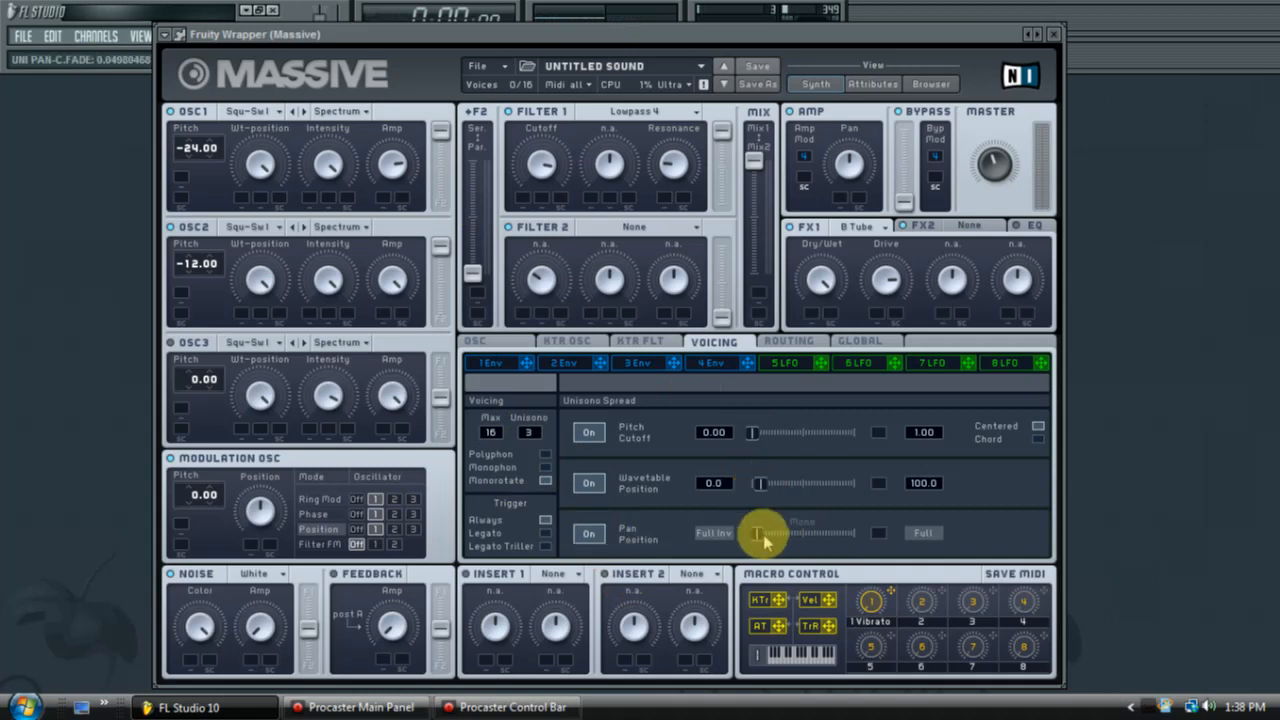
{"action": "key", "text": "z"}
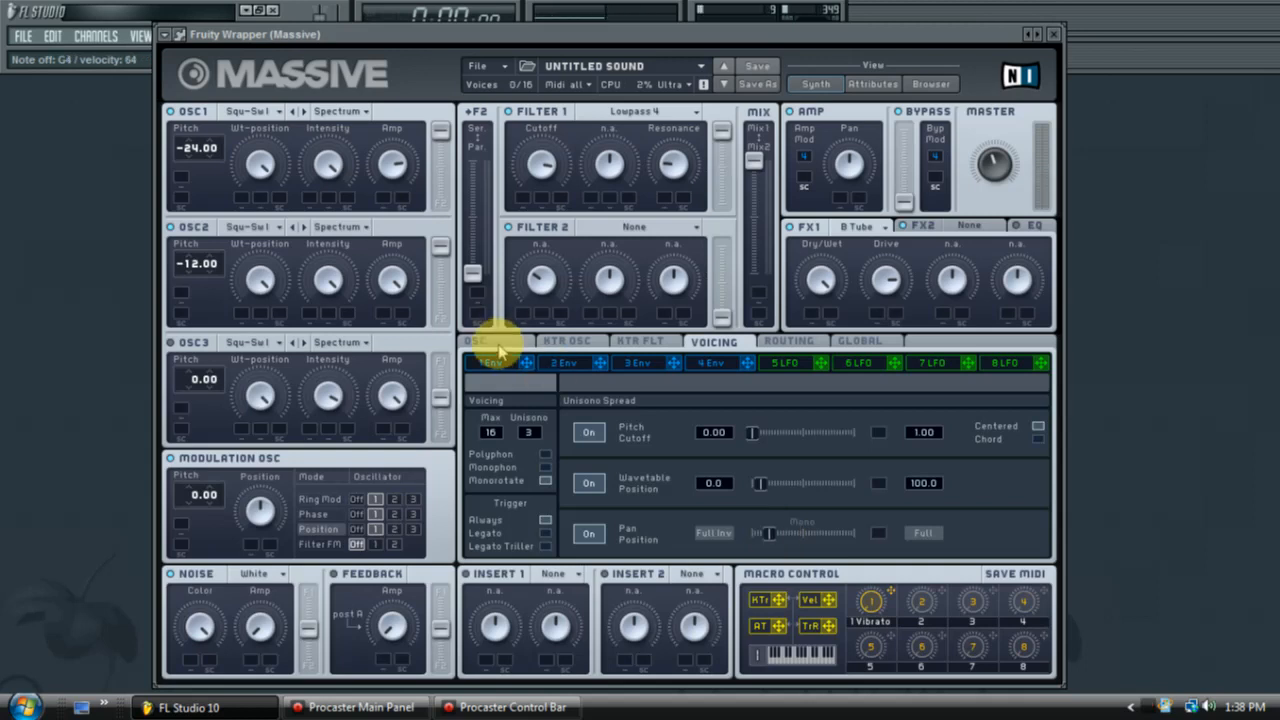
Set the attack time of envelope 4 to 0
{"action": "left_click", "coordinate": [499, 346]}
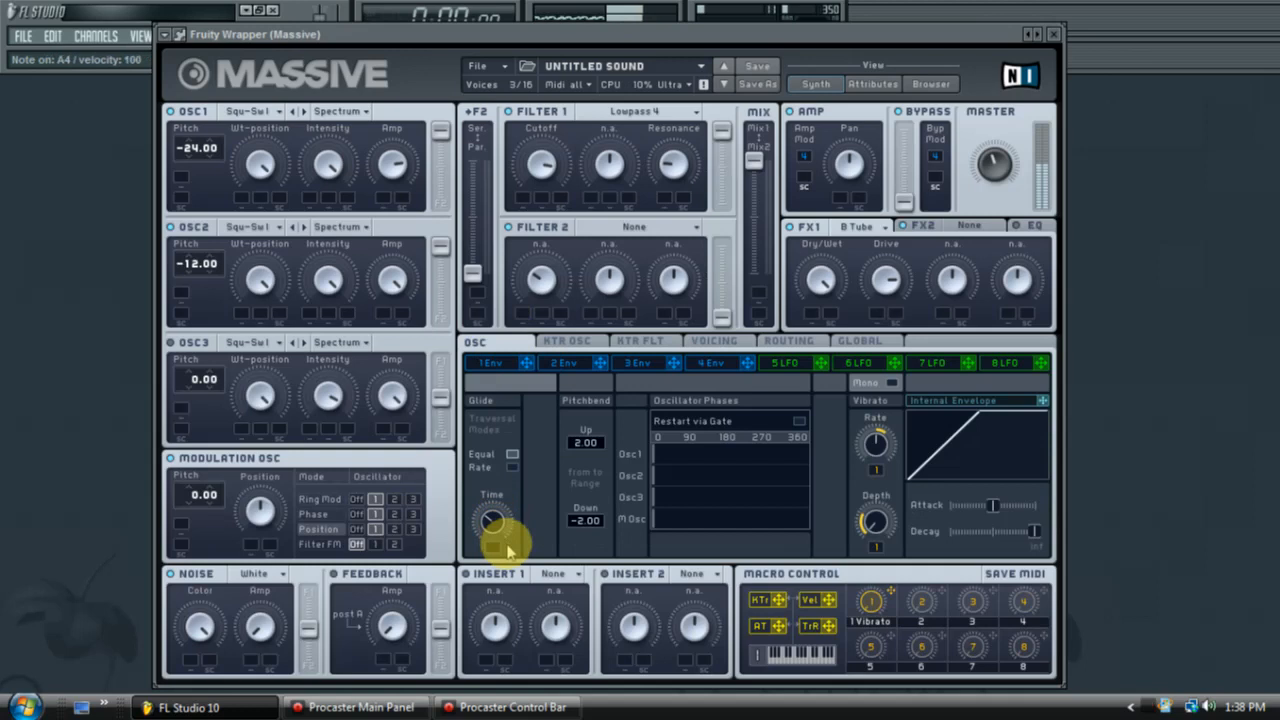
{"action": "left_click", "coordinate": [700, 362]}
{"action": "left_click_drag", "start_coordinate": [562, 524], "coordinate": [600, 694]}
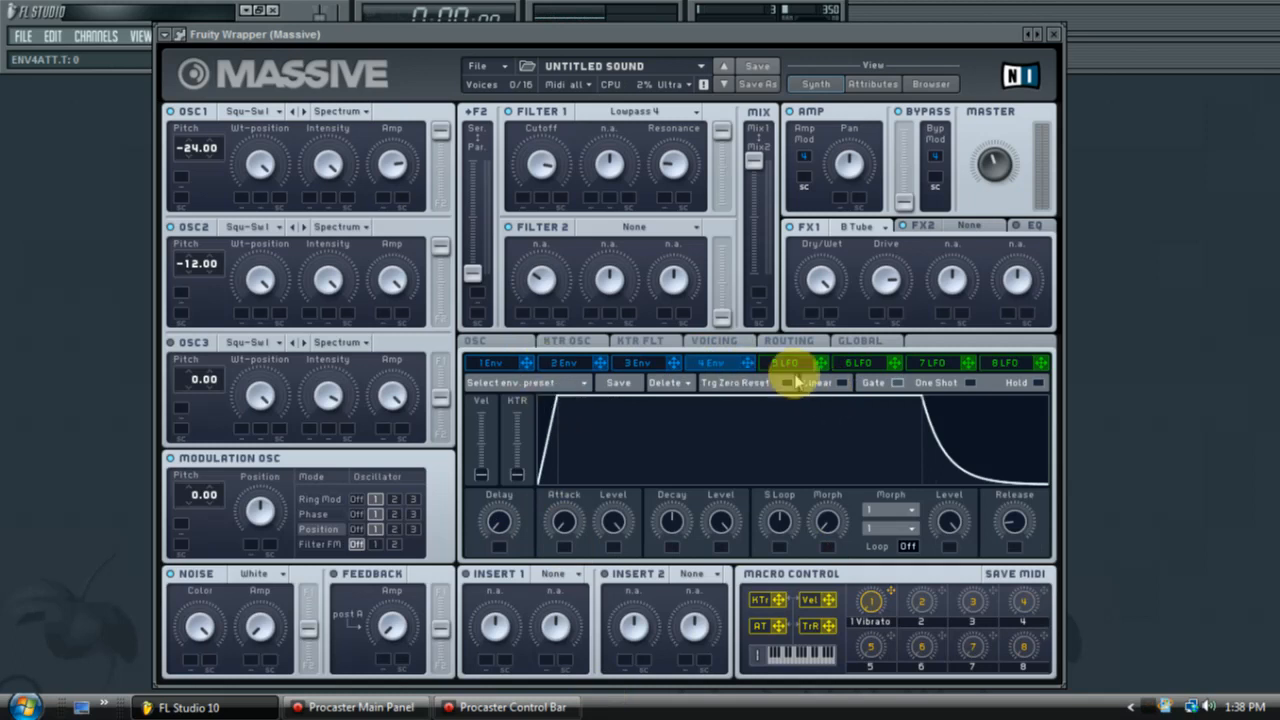
Turn on Massive's EQ, raise the low shelf and slightly raise the boost, and lower the high shelf slightly
{"action": "left_click", "coordinate": [1025, 226]}
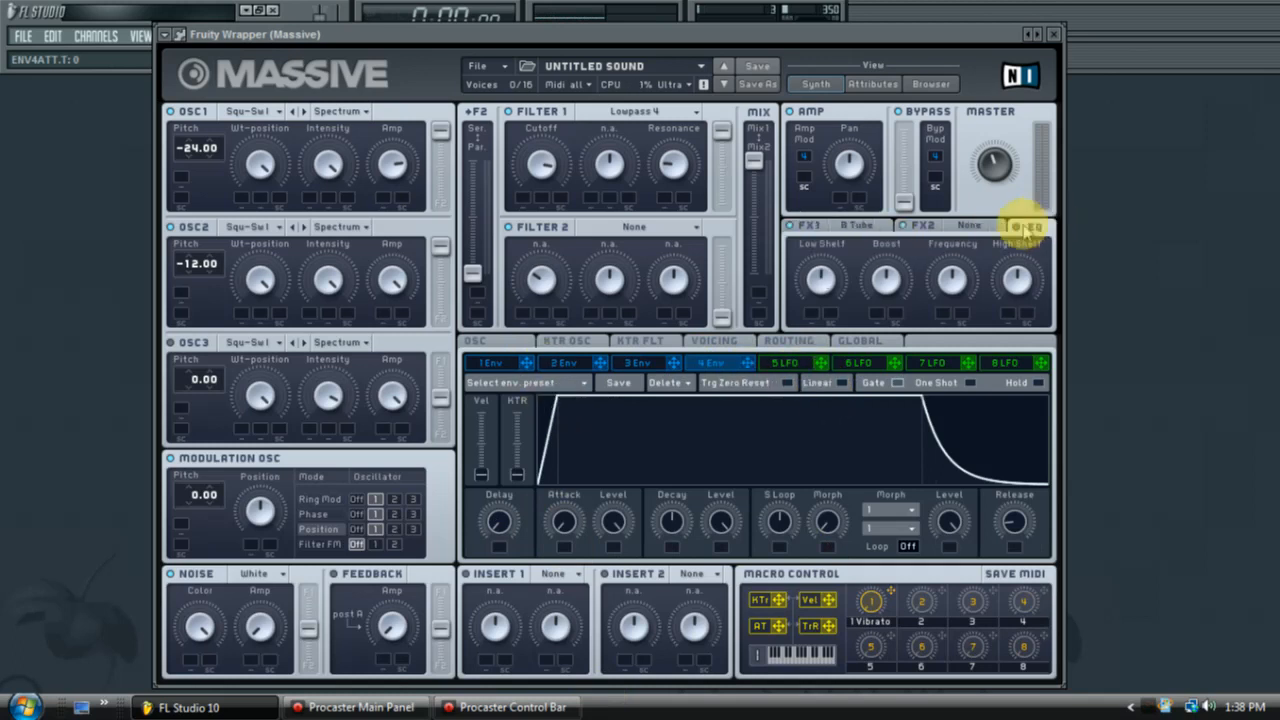
{"action": "left_click_drag", "start_coordinate": [1010, 276], "coordinate": [1020, 290]}
{"action": "left_click", "coordinate": [889, 282]}
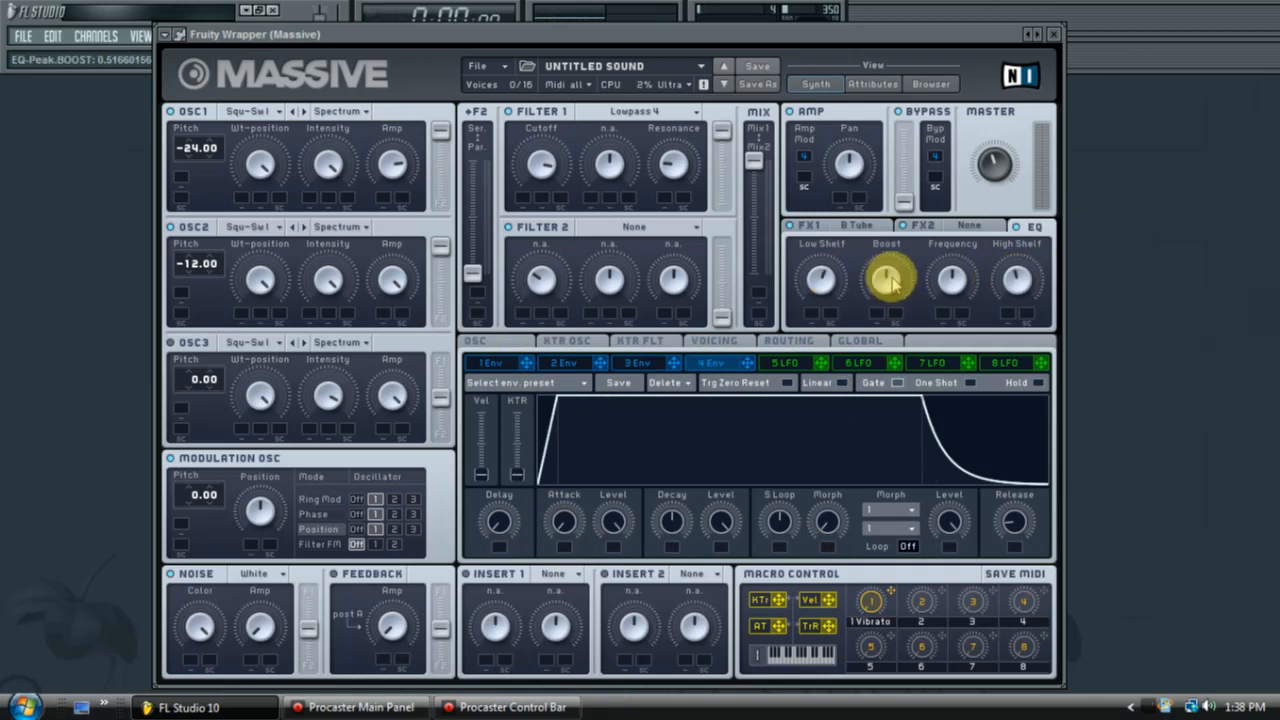
{"action": "left_click", "coordinate": [955, 279]}
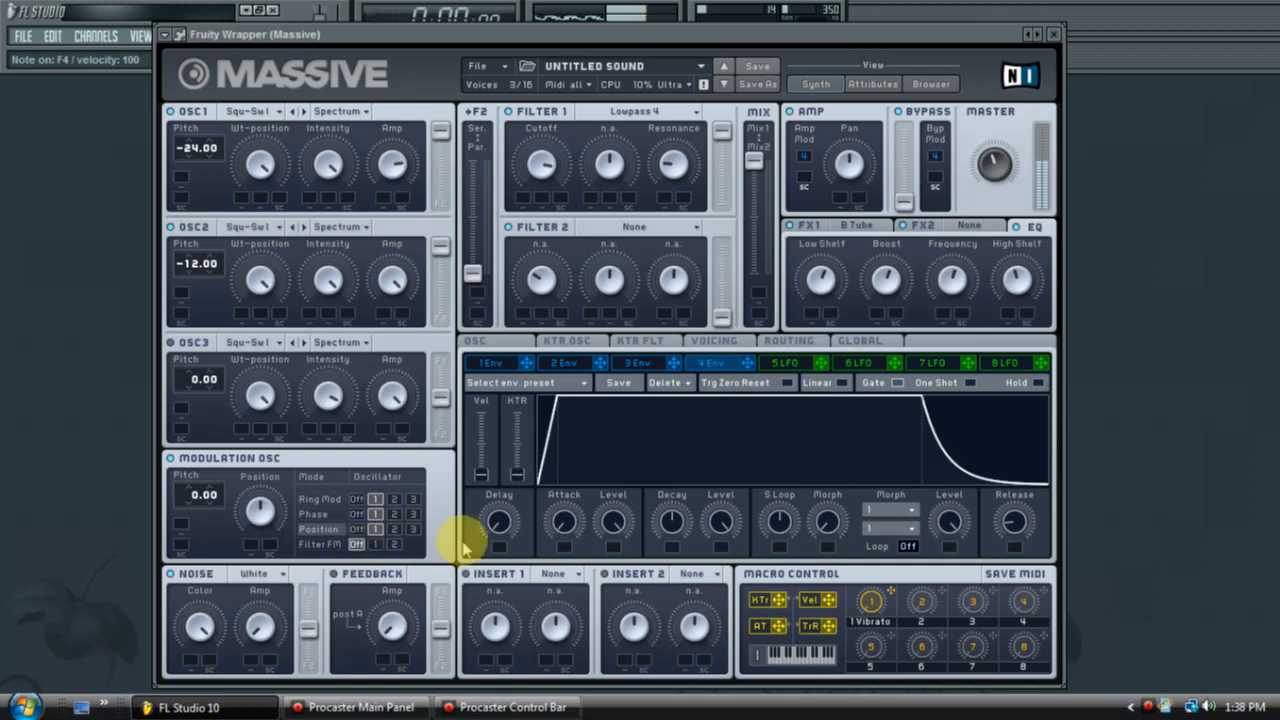
Load Sample & Hold in Insert 1, turn its pitch all the way up and reduce its dry/wet mix
{"action": "left_click", "coordinate": [553, 574]}
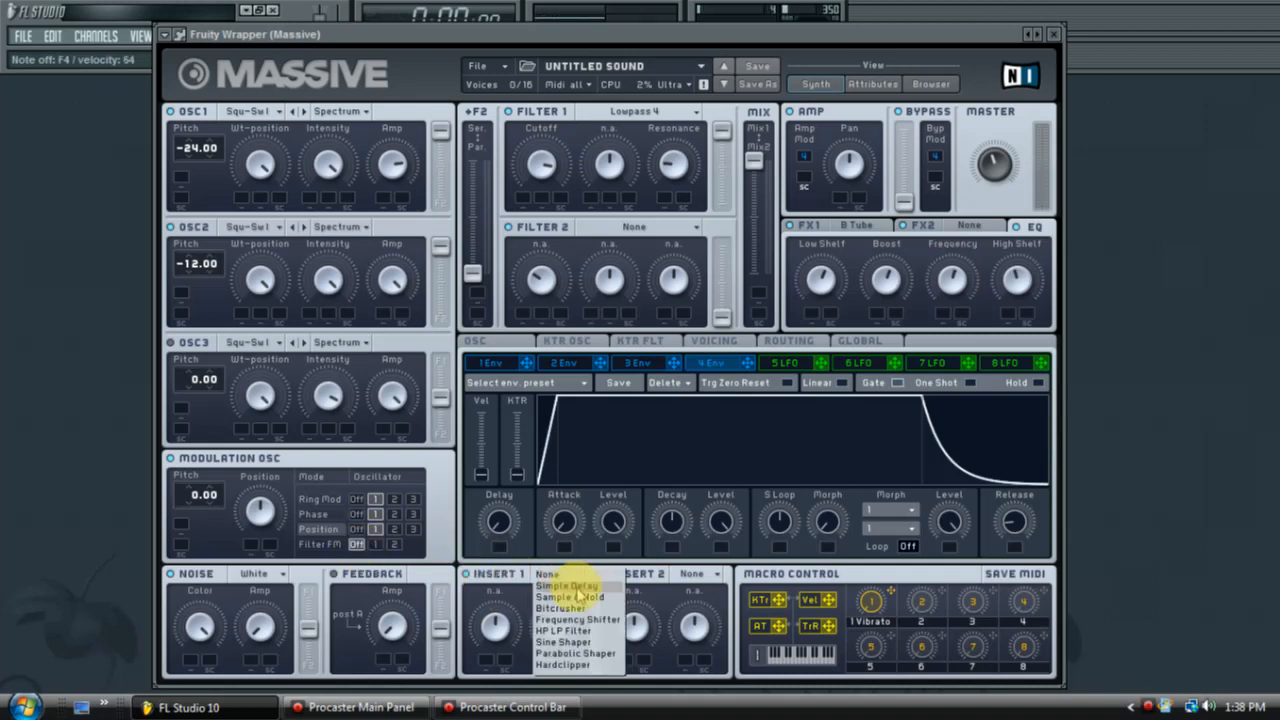
{"action": "left_click", "coordinate": [572, 597]}
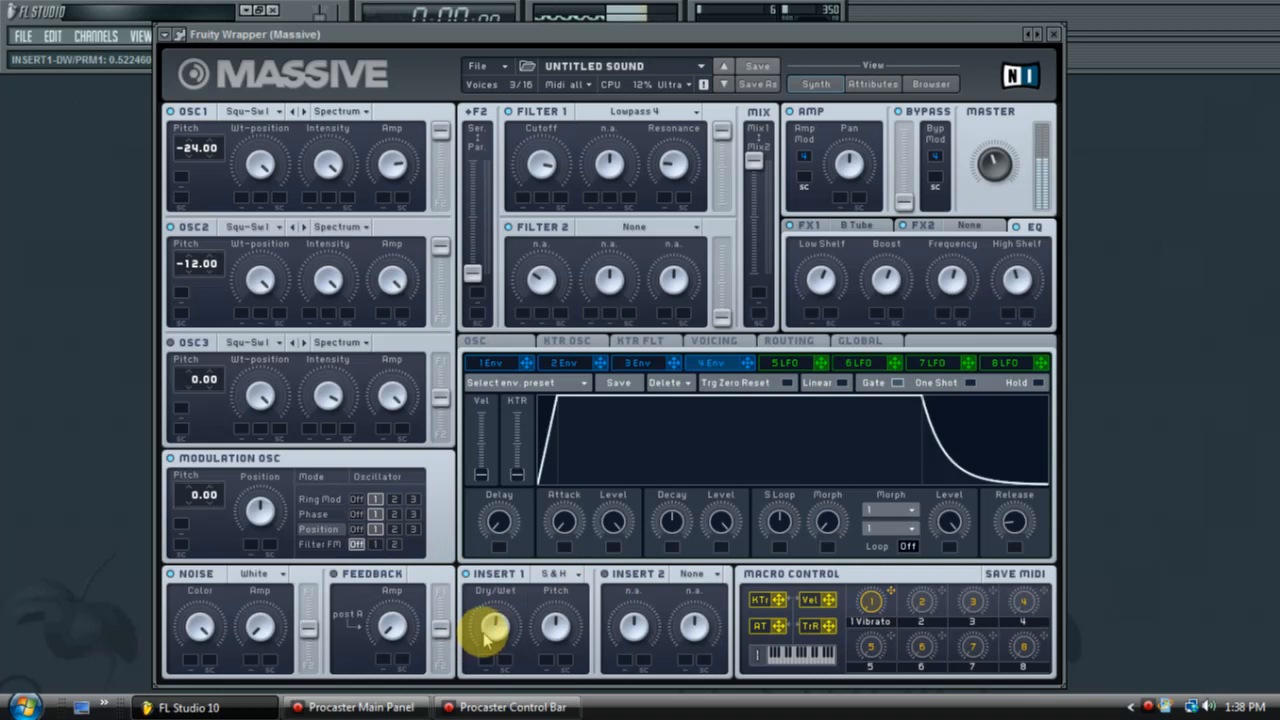
{"action": "left_click", "coordinate": [556, 625]}
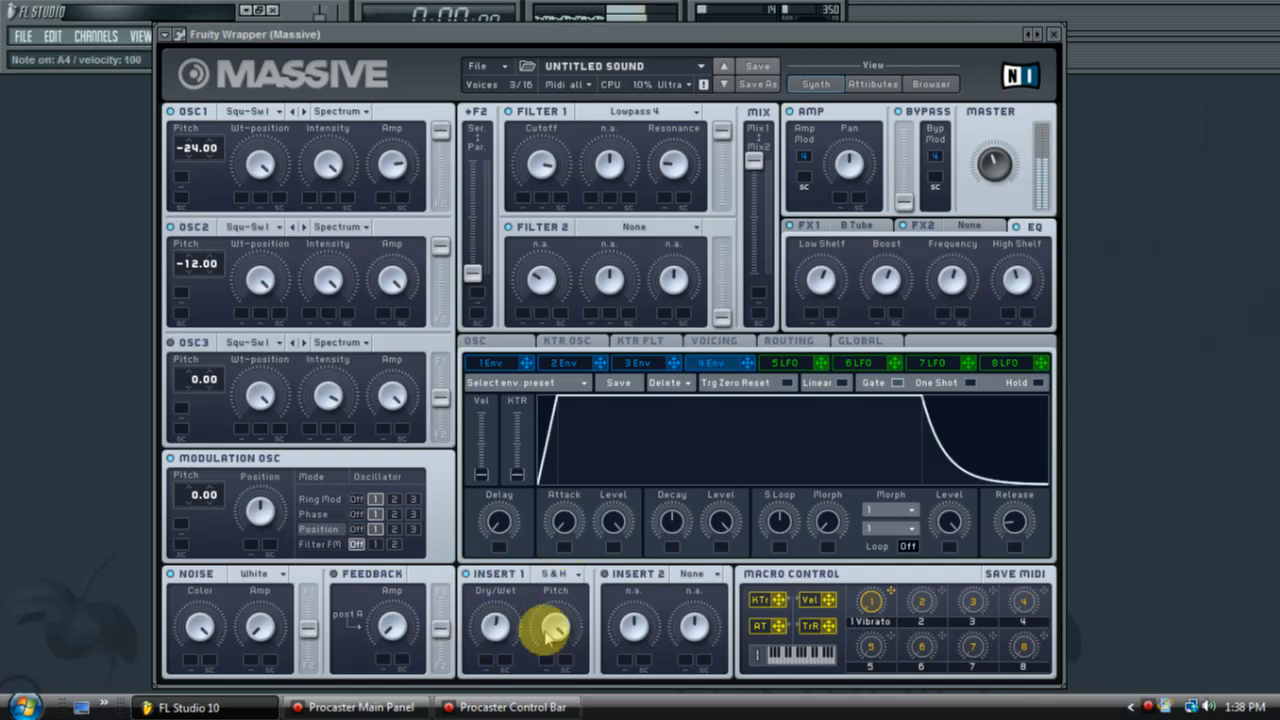
{"action": "left_click_drag", "start_coordinate": [496, 627], "coordinate": [515, 655]}
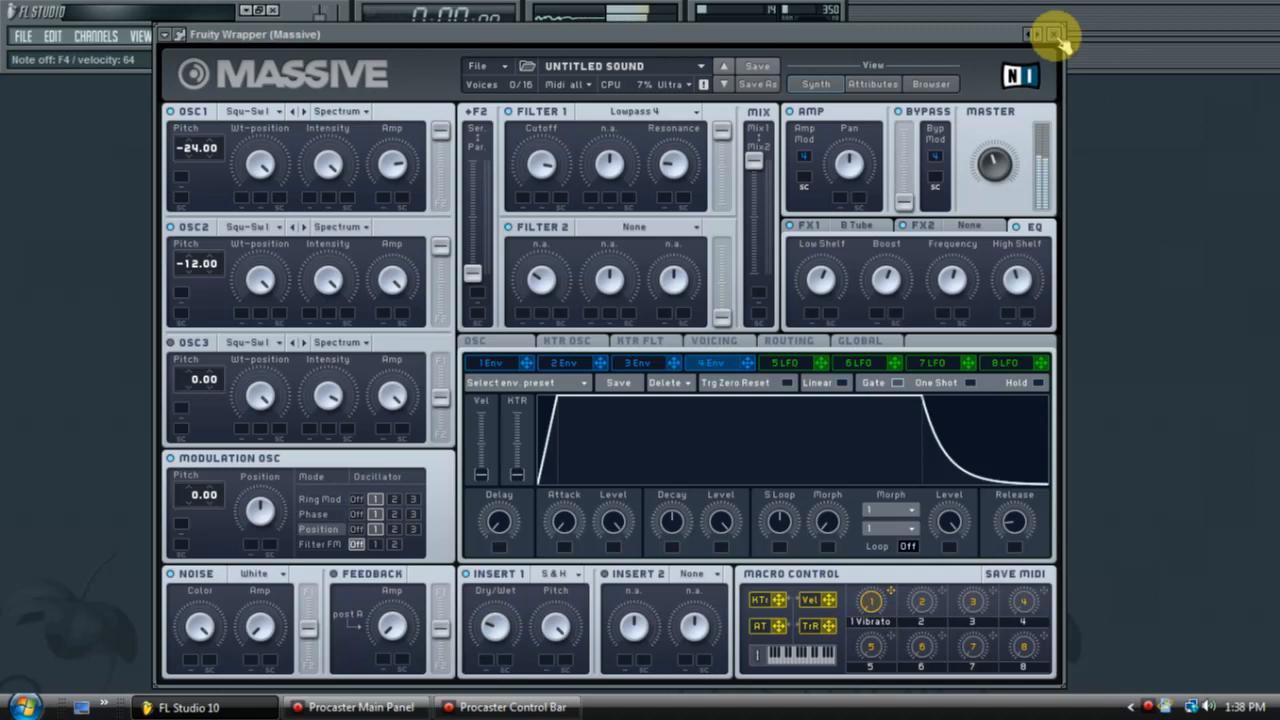
Close the Massive plug-in window and rename its channel as Bass
{"action": "left_click", "coordinate": [1060, 37]}
{"action": "right_click", "coordinate": [521, 302]}
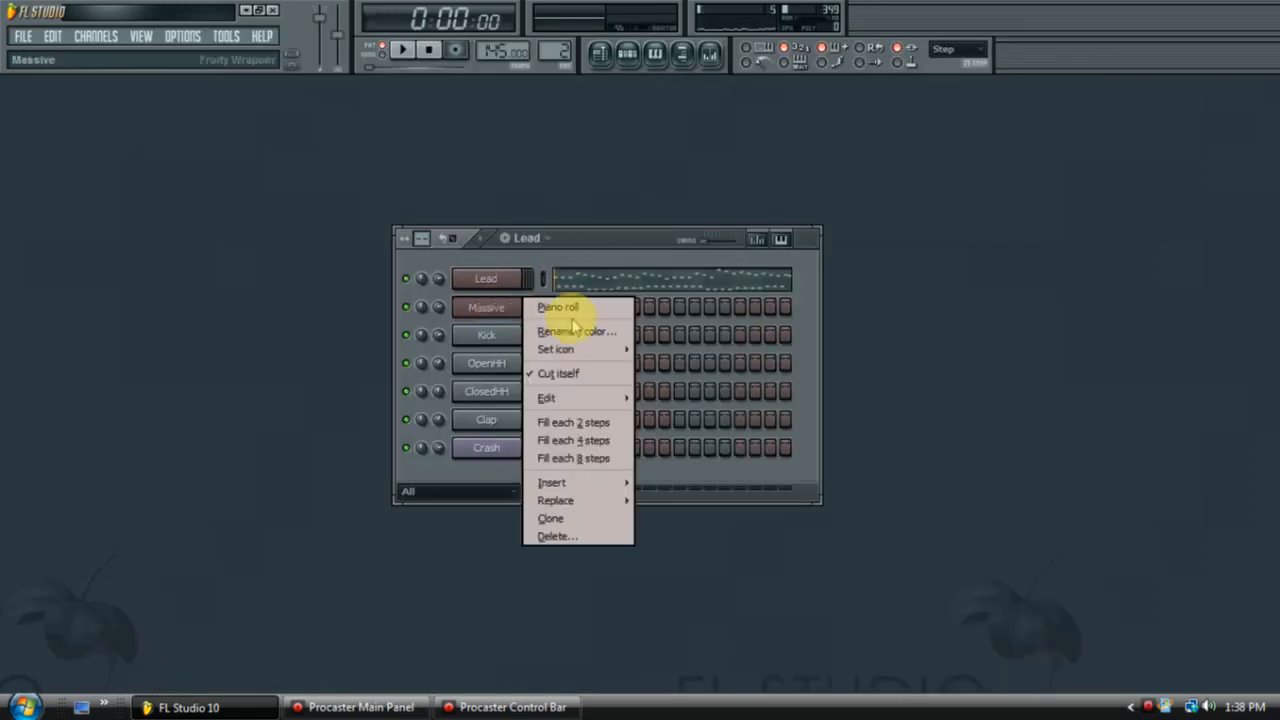
{"action": "left_click", "coordinate": [573, 330]}
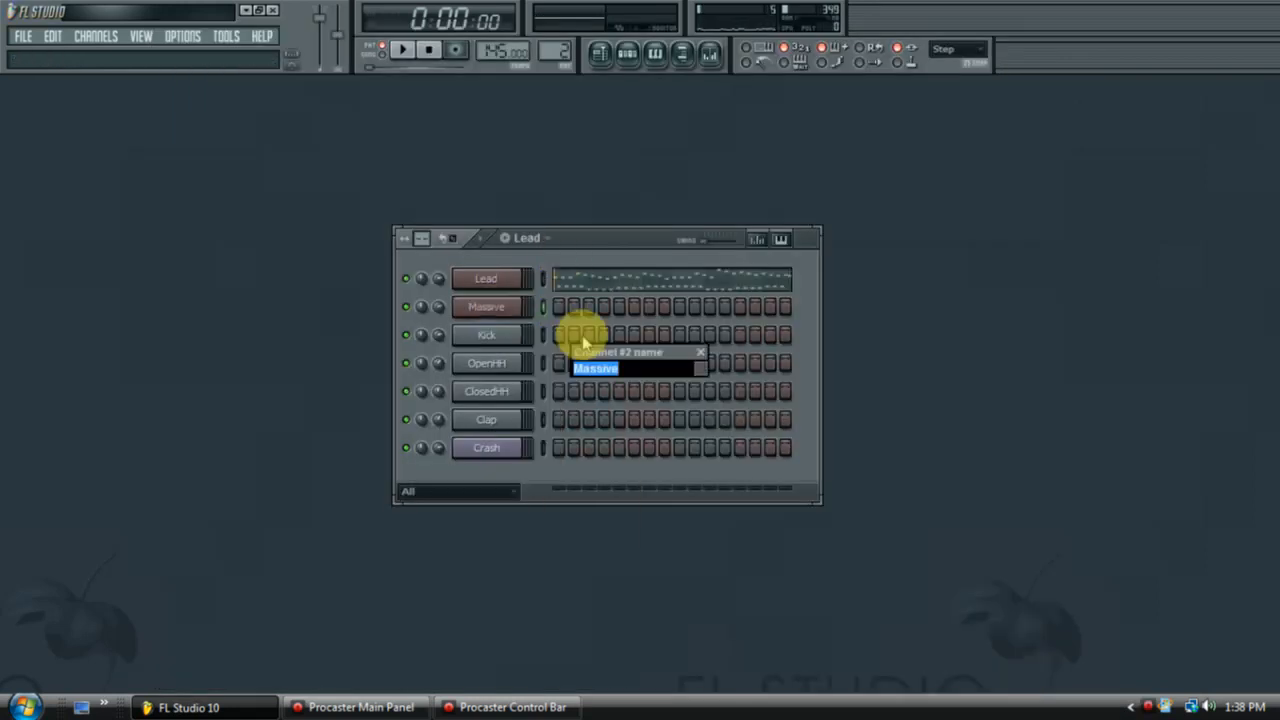
{"action": "key", "text": "Return"}
In the Bass piano roll, trace the Lead's low ghost notes: four off-beat A4 in bar 1, F4 in bar 2 and G4 in bar 3
{"action": "right_click", "coordinate": [520, 304]}
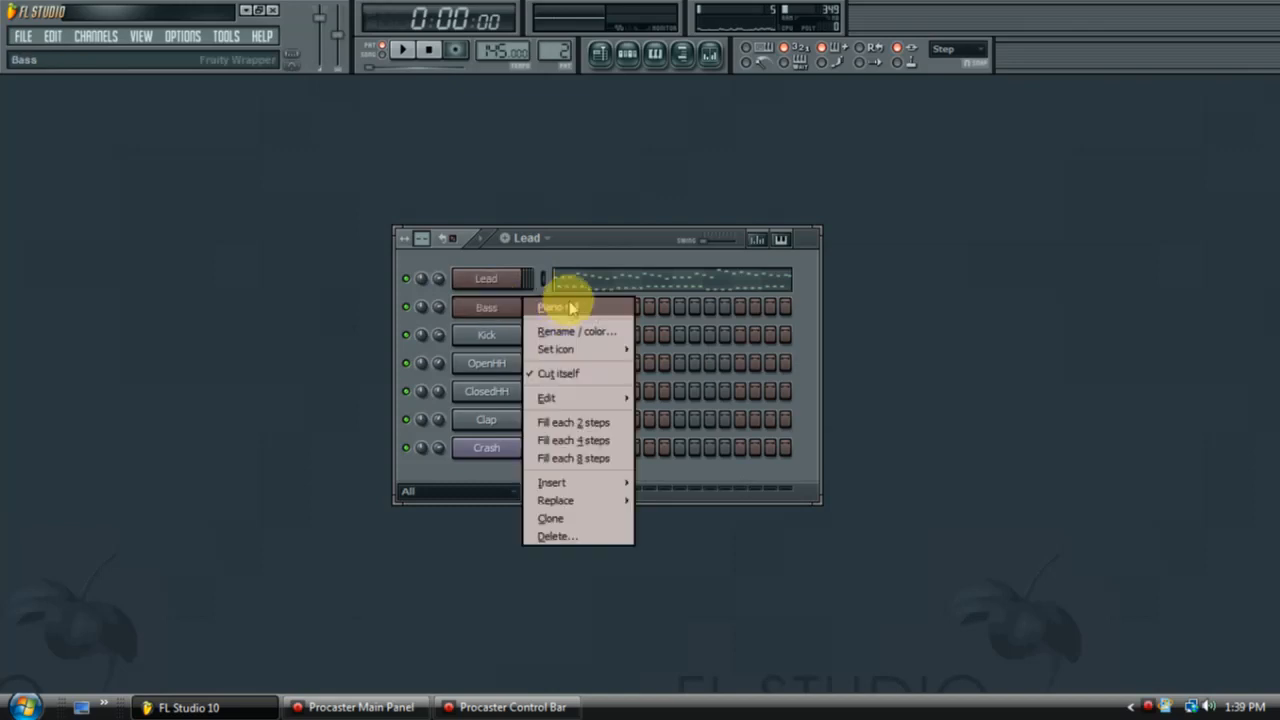
{"action": "left_click", "coordinate": [580, 345]}
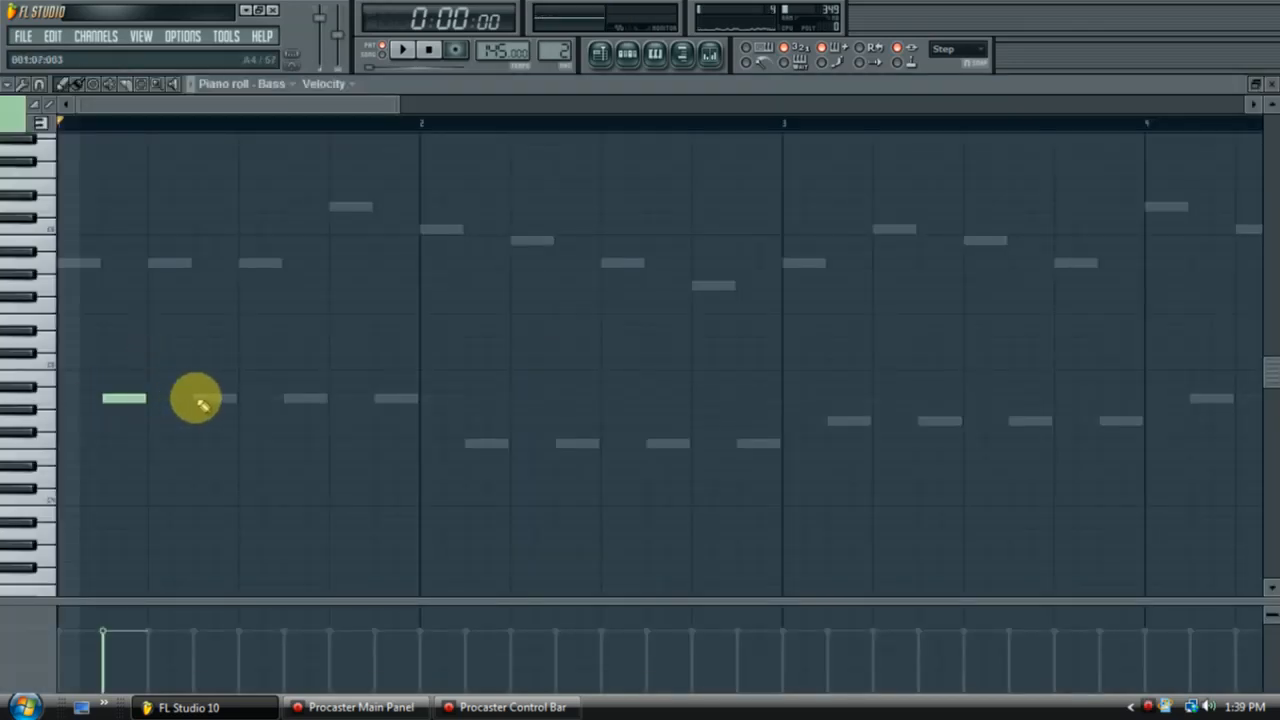
{"action": "left_click", "coordinate": [302, 398]}
{"action": "left_click", "coordinate": [471, 443]}
{"action": "left_click", "coordinate": [557, 443]}
{"action": "left_click", "coordinate": [651, 443]}
{"action": "left_click", "coordinate": [745, 443]}
{"action": "left_click", "coordinate": [837, 420]}
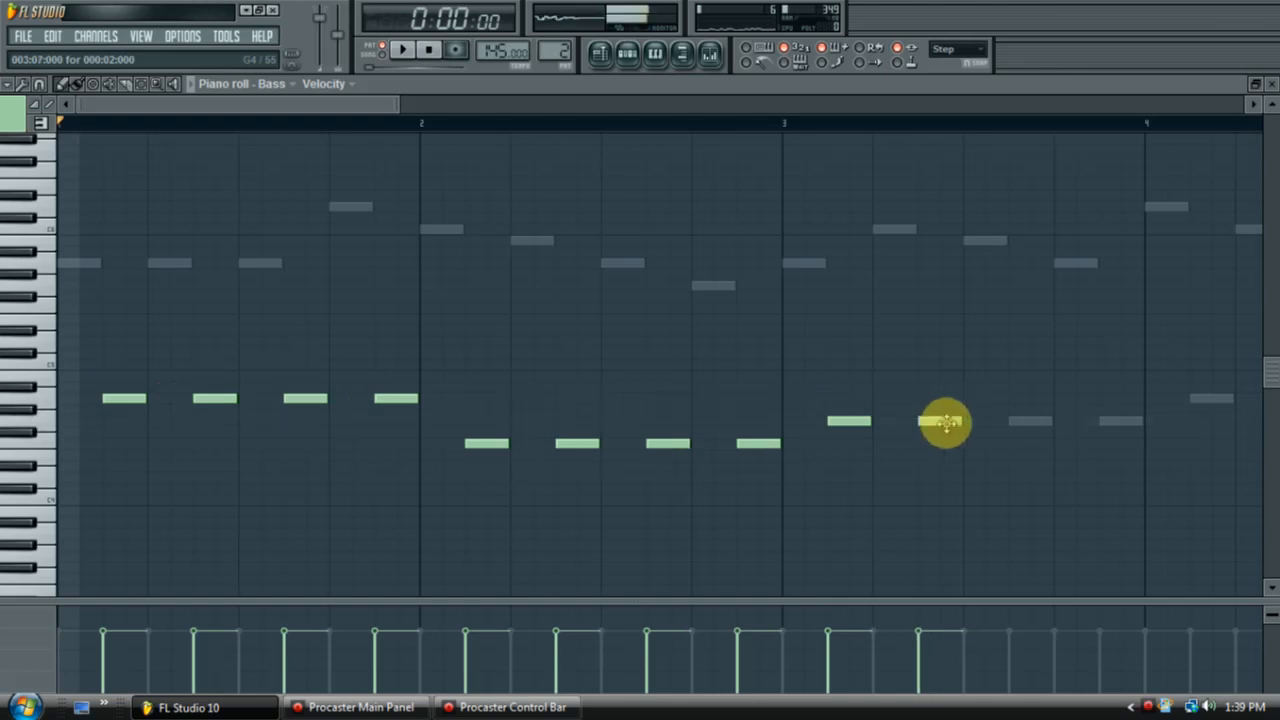
{"action": "left_click", "coordinate": [1016, 421]}
{"action": "left_click", "coordinate": [1100, 421]}
Add four off-beat A4 bass notes in bar 4 and delete the stray A#4 note
{"action": "scroll", "coordinate": [1073, 423], "scroll_direction": "right", "scroll_amount": 2}
{"action": "scroll", "coordinate": [1073, 423], "scroll_direction": "right", "scroll_amount": 8}
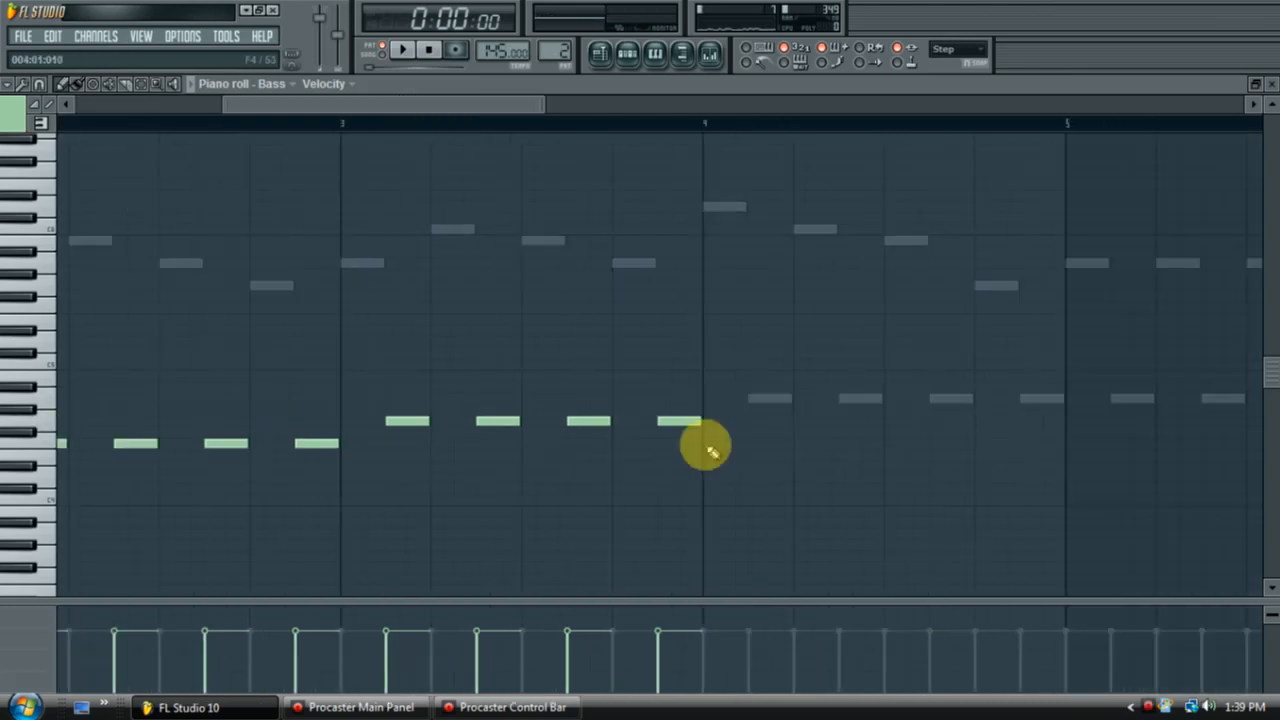
{"action": "left_click", "coordinate": [380, 398]}
{"action": "left_click", "coordinate": [490, 400]}
{"action": "left_click", "coordinate": [585, 386]}
{"action": "left_click", "coordinate": [558, 400]}
{"action": "right_click", "coordinate": [603, 387]}
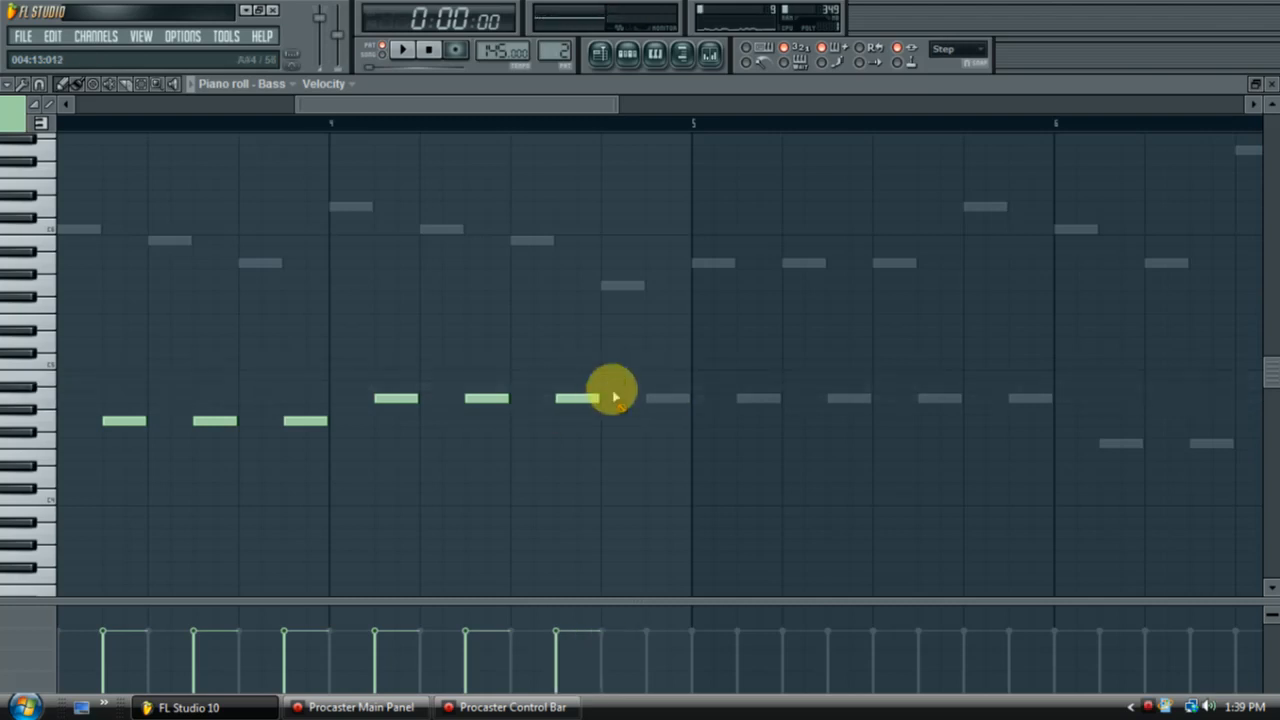
{"action": "left_click", "coordinate": [650, 398]}
Duplicate the four-bar bass phrase so the copy starts in bar 5 on the ghost notes, then deselect it and start playback
{"action": "key", "text": "ctrl+v"}
{"action": "left_click_drag", "start_coordinate": [365, 100], "coordinate": [390, 140]}
{"action": "left_click_drag", "start_coordinate": [289, 401], "coordinate": [655, 400]}
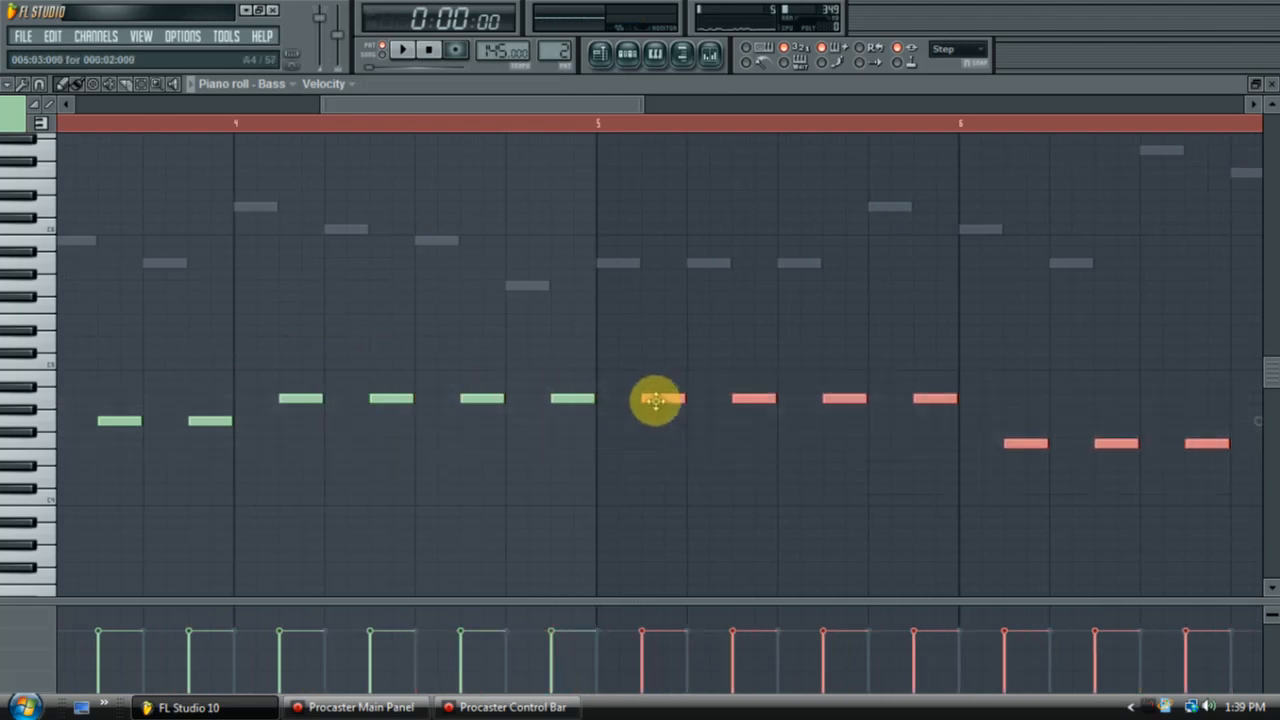
{"action": "left_click", "coordinate": [563, 220]}
{"action": "left_click", "coordinate": [410, 52]}
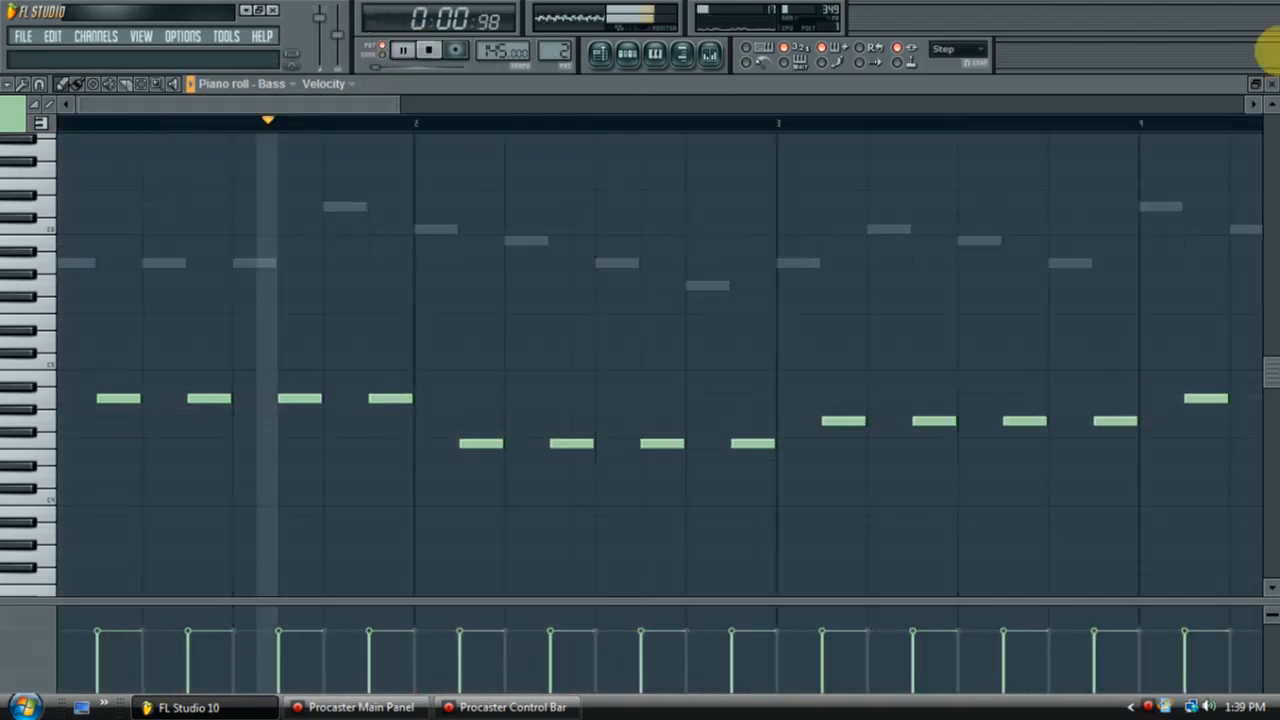
Close the Bass piano roll and look at the Bass and Lead plug-ins in turn during playback
{"action": "left_click", "coordinate": [1270, 84]}
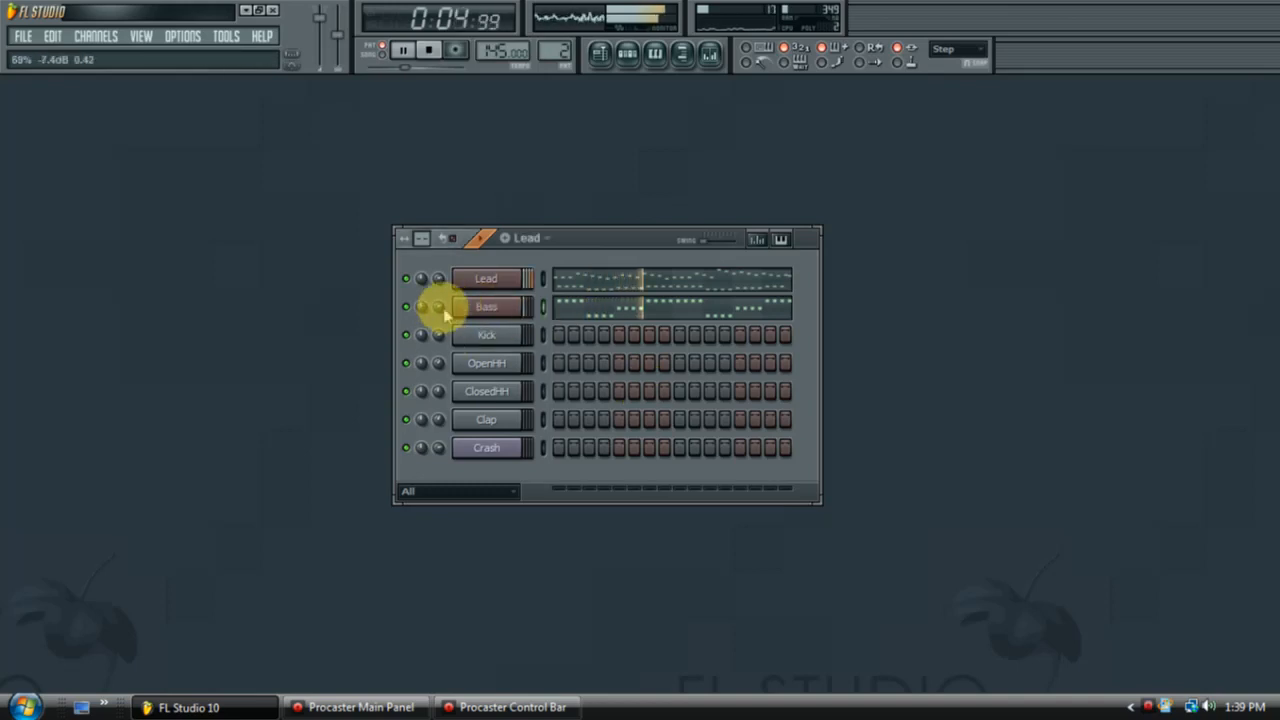
{"action": "left_click_drag", "start_coordinate": [623, 240], "coordinate": [653, 173]}
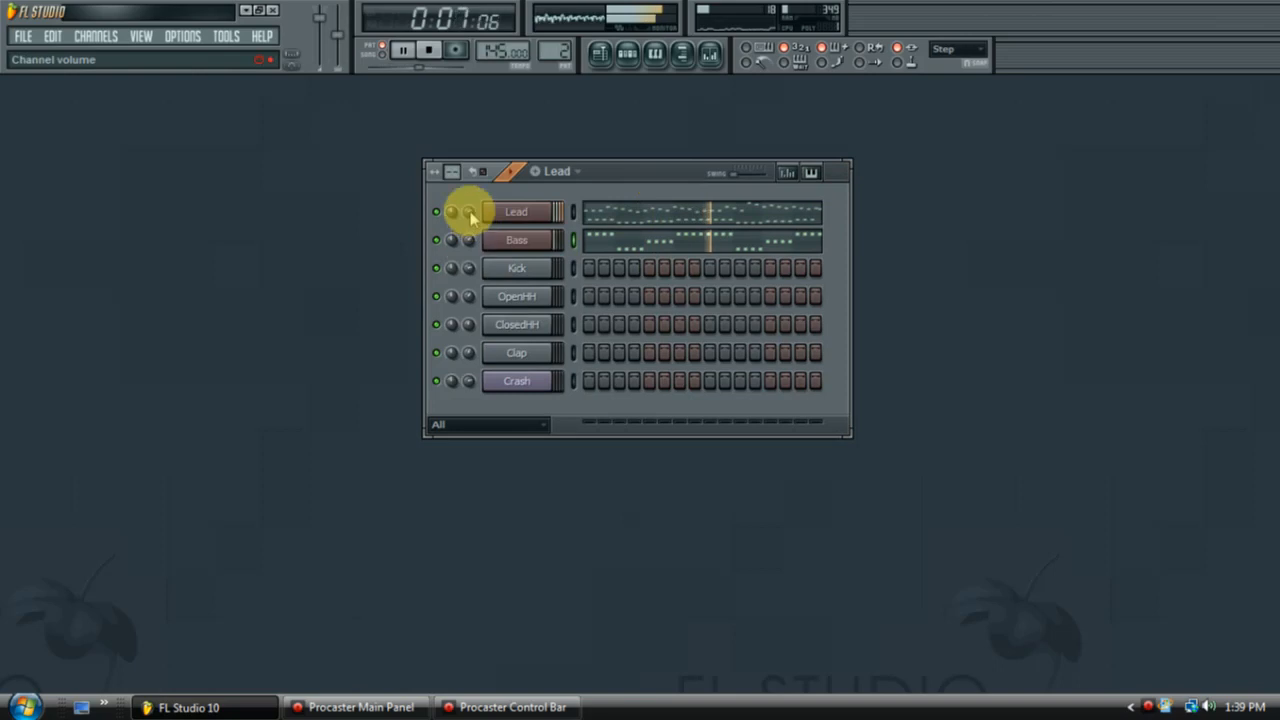
{"action": "left_click", "coordinate": [508, 242]}
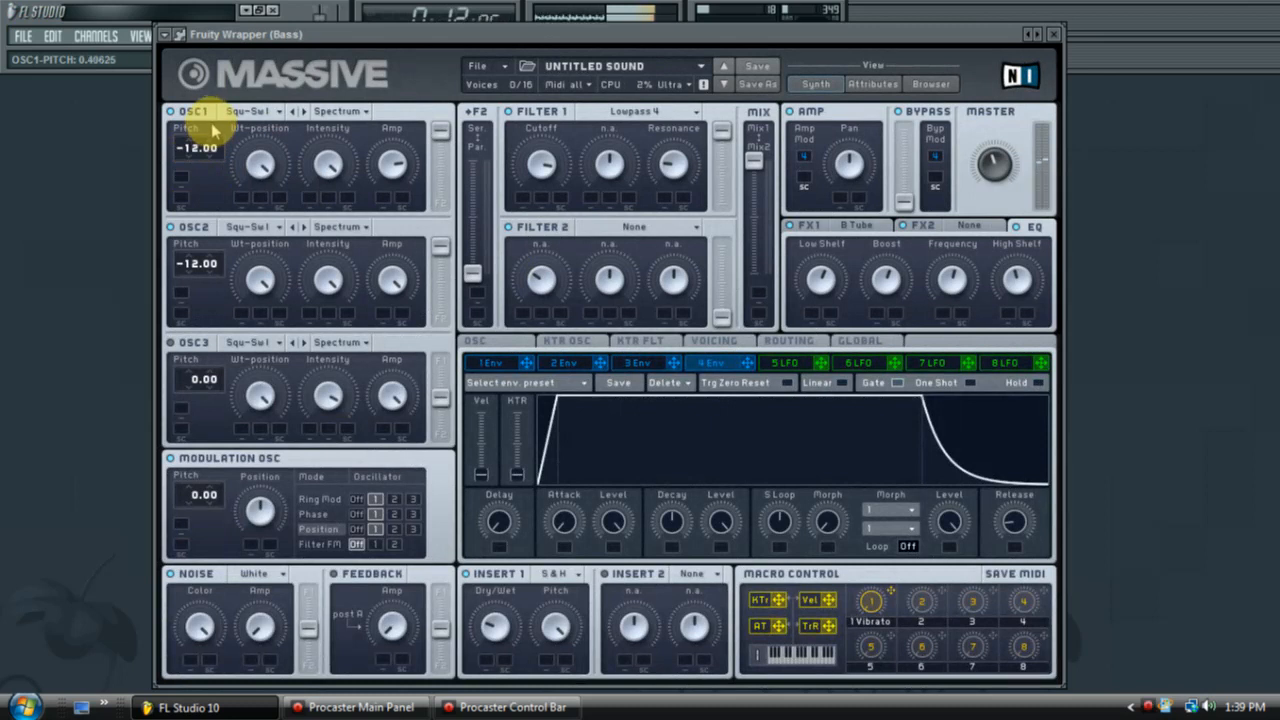
{"action": "left_click", "coordinate": [1053, 34]}
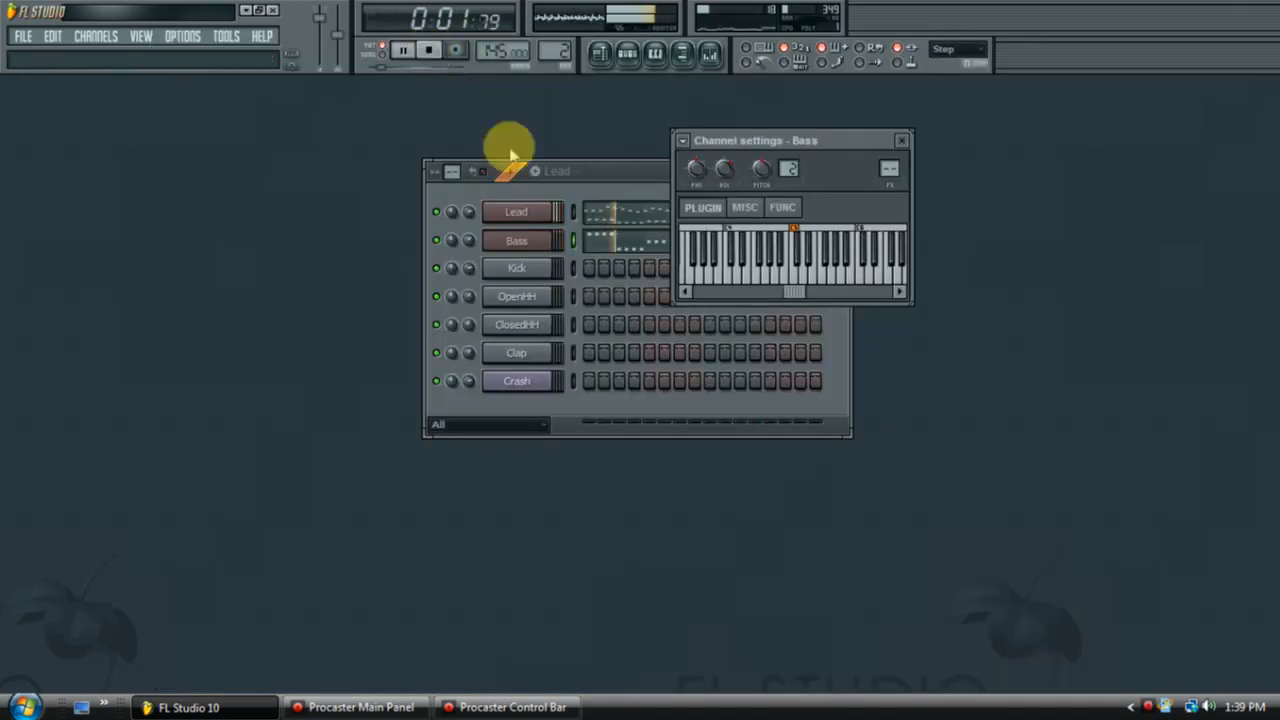
{"action": "left_click", "coordinate": [520, 210]}
{"action": "left_click", "coordinate": [990, 116]}
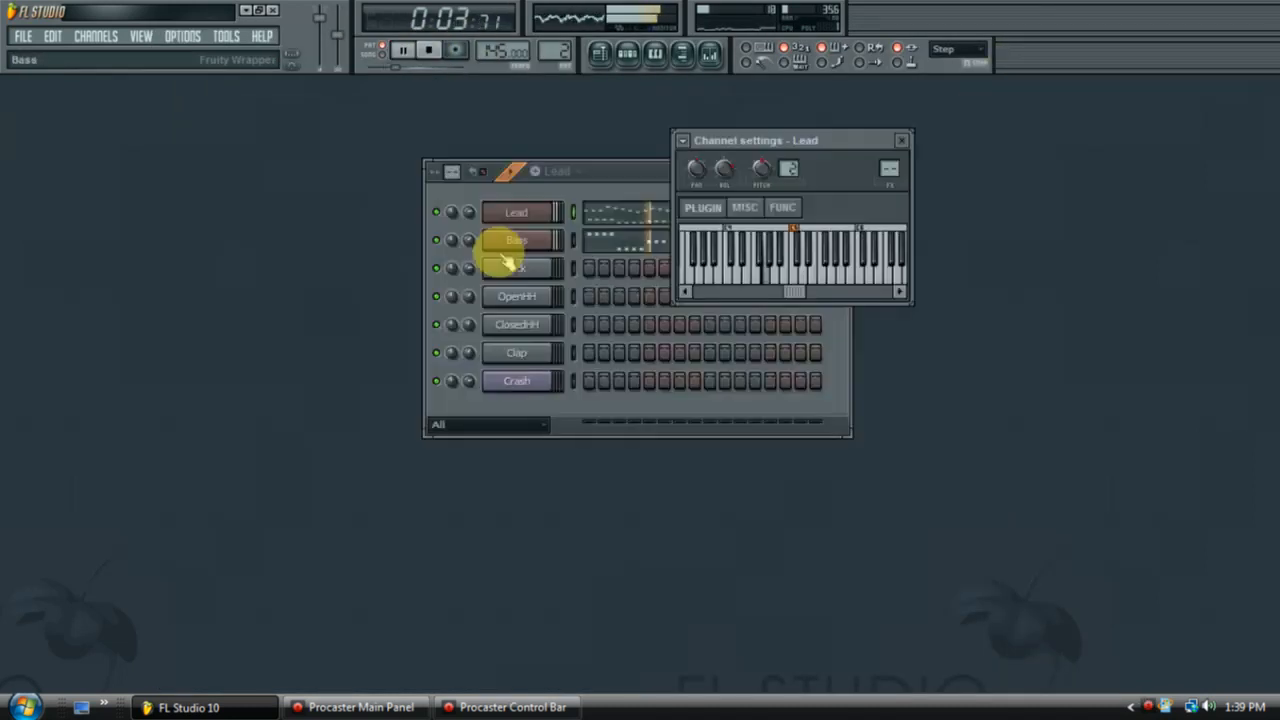
Set Massive's oscillator 1 pitch to -24.00 on the Bass channel, stop playback and close the plug-in and channel settings windows
{"action": "left_click", "coordinate": [506, 250]}
{"action": "left_click_drag", "start_coordinate": [208, 143], "coordinate": [190, 168]}
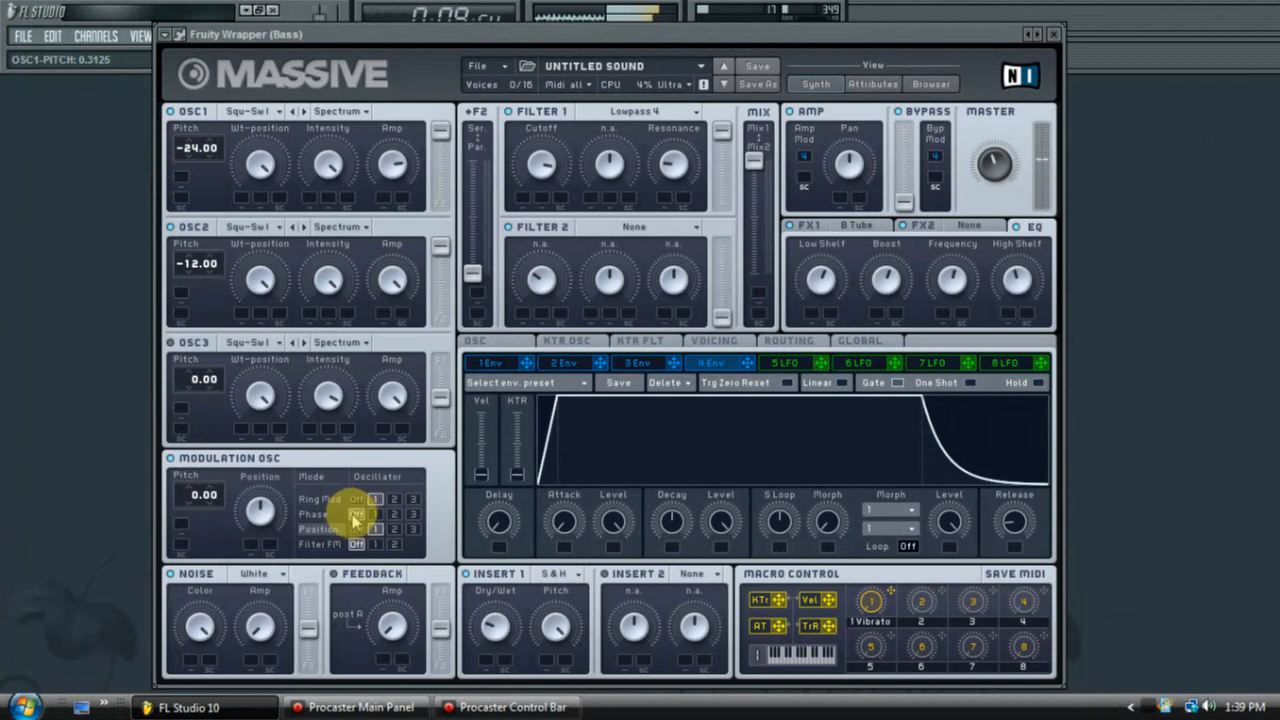
{"action": "mouse_move", "coordinate": [484, 38]}
{"action": "left_mouse_down"}
{"action": "mouse_move", "coordinate": [471, 90]}
{"action": "mouse_move", "coordinate": [498, 27]}
{"action": "left_mouse_up"}
{"action": "left_click", "coordinate": [428, 49]}
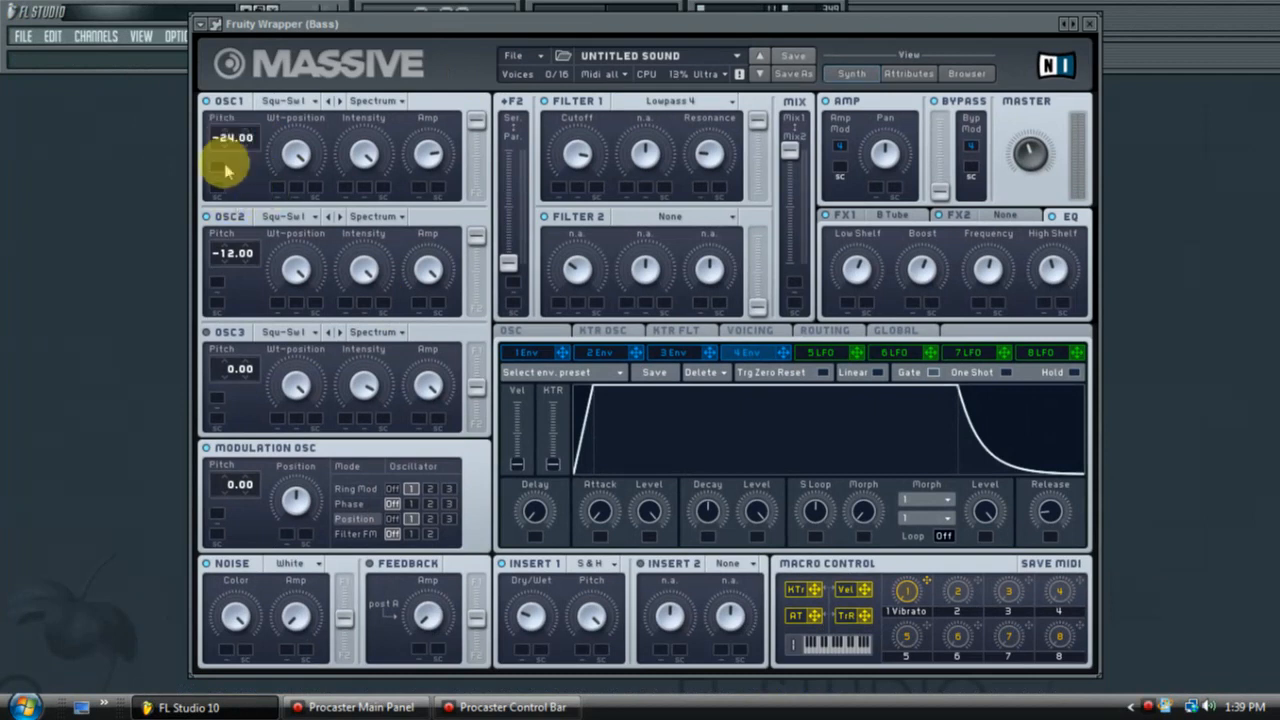
{"action": "mouse_move", "coordinate": [290, 28]}
{"action": "left_mouse_down"}
{"action": "mouse_move", "coordinate": [350, 18]}
{"action": "mouse_move", "coordinate": [313, 33]}
{"action": "left_mouse_up"}
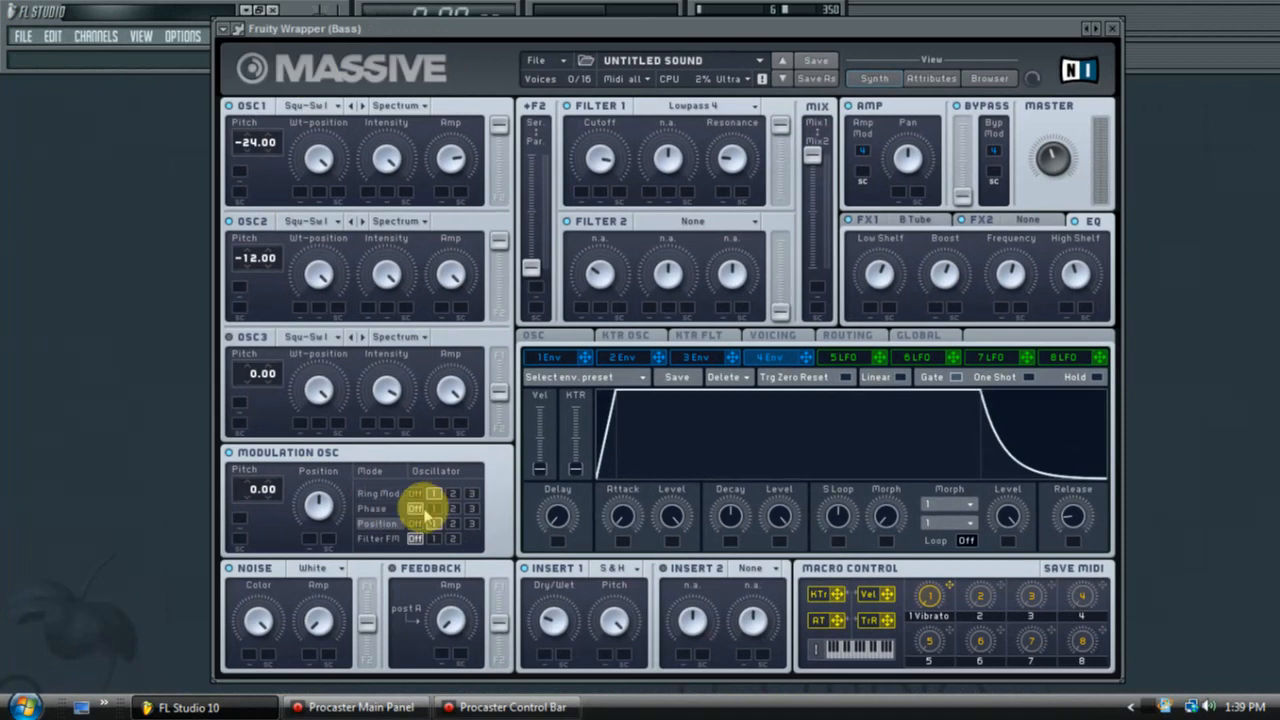
{"action": "left_click_drag", "start_coordinate": [522, 40], "coordinate": [440, 122]}
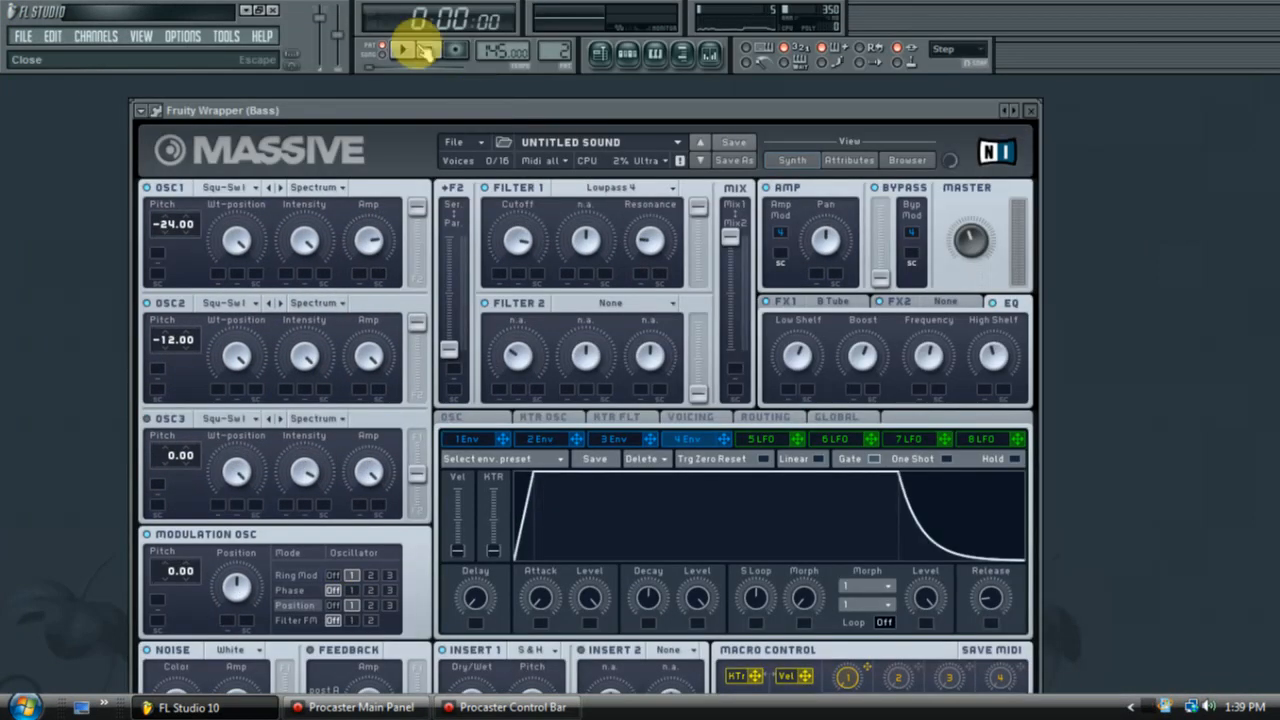
{"action": "key", "text": "Escape"}
{"action": "left_click", "coordinate": [900, 137]}
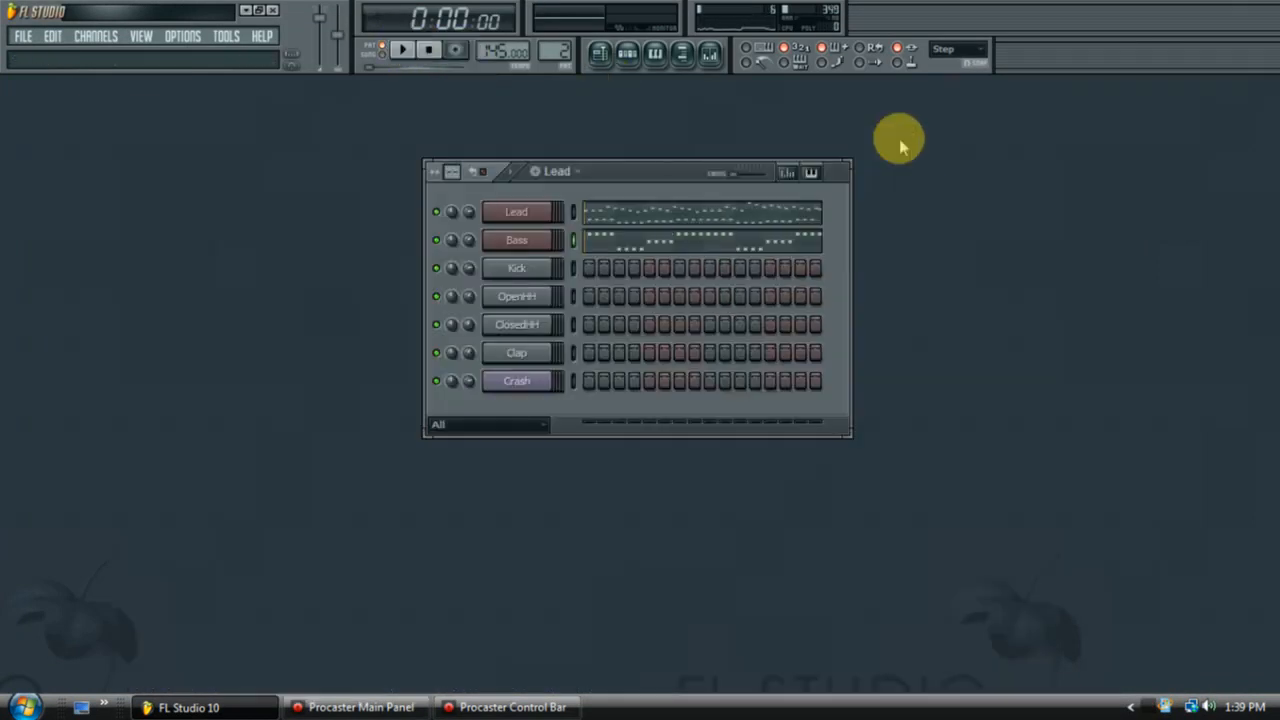
Listen to the lead and bass together, transfer the bass notes into empty pattern 3 and rename that pattern Bass
{"action": "left_click", "coordinate": [403, 55]}
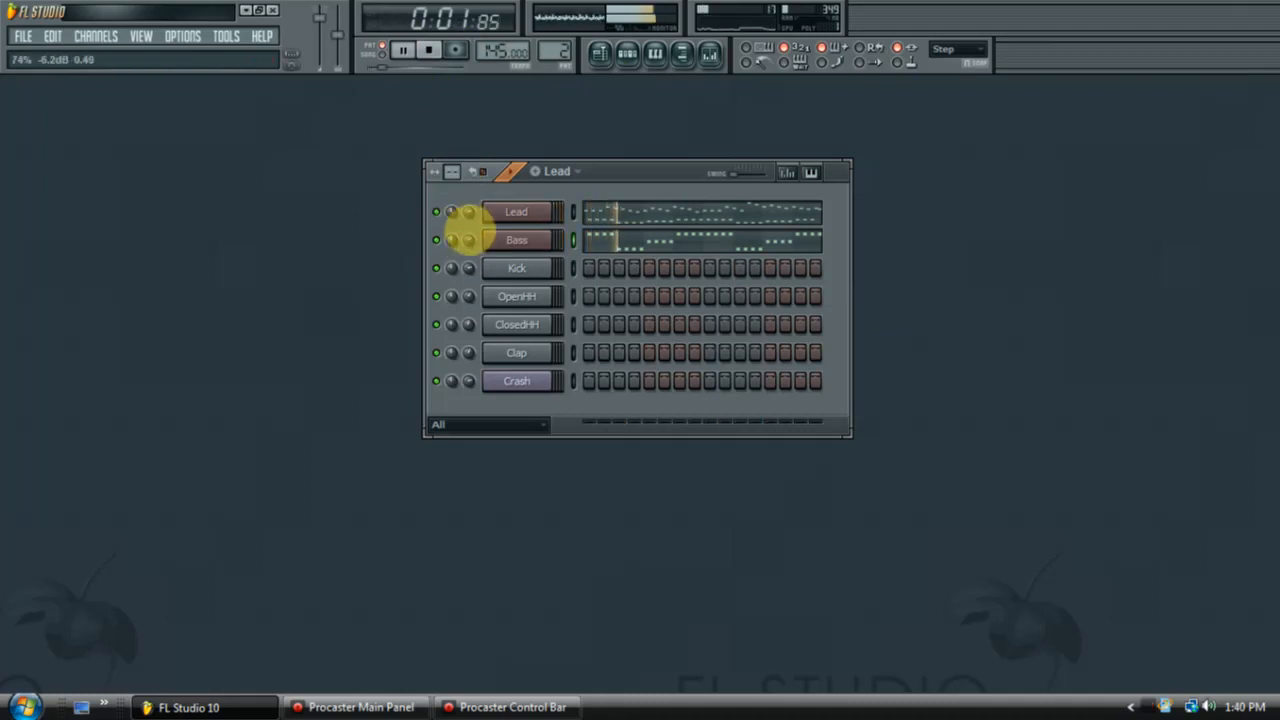
{"action": "left_click_drag", "start_coordinate": [649, 166], "coordinate": [543, 148]}
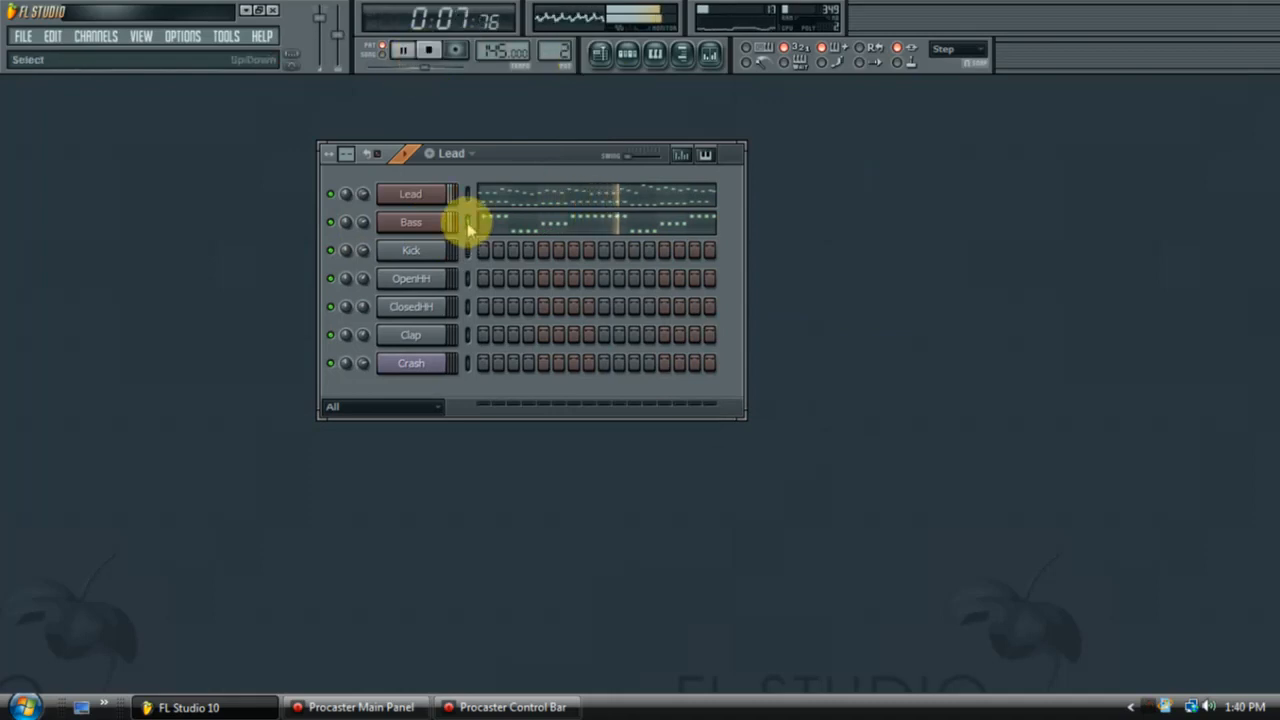
{"action": "scroll", "coordinate": [553, 50], "scroll_direction": "up", "scroll_amount": 1}
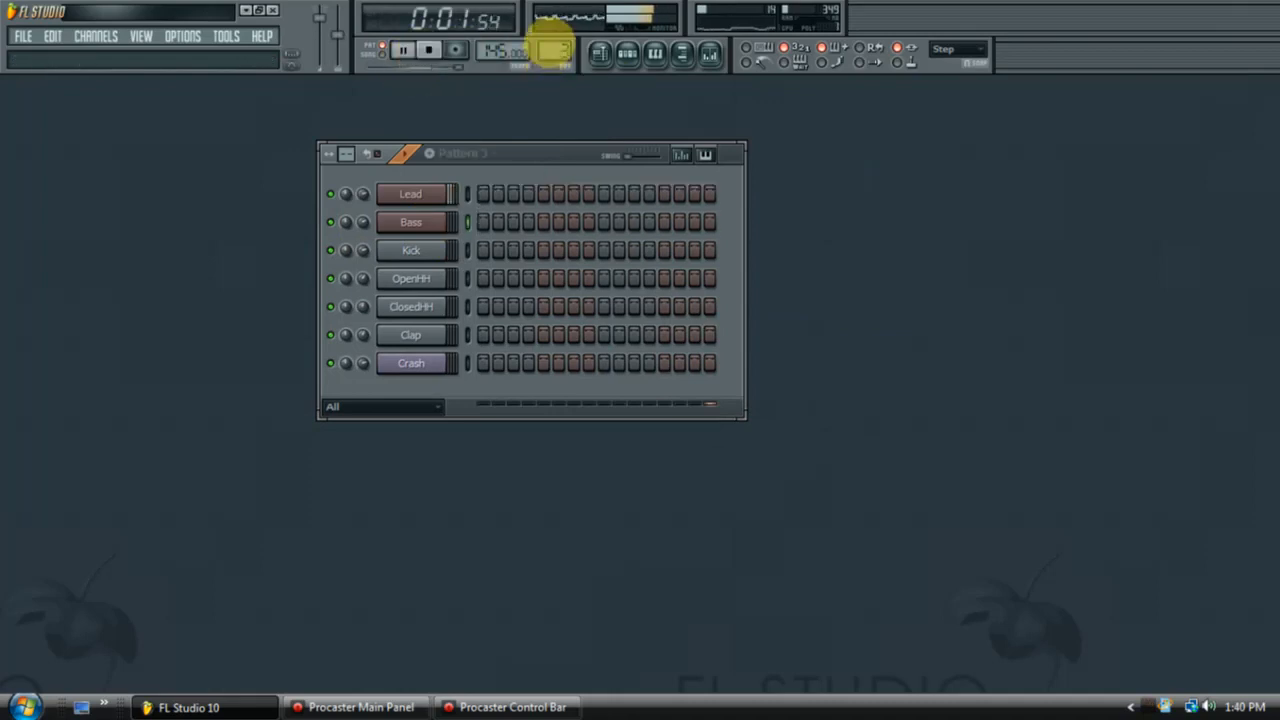
{"action": "left_click", "coordinate": [428, 50]}
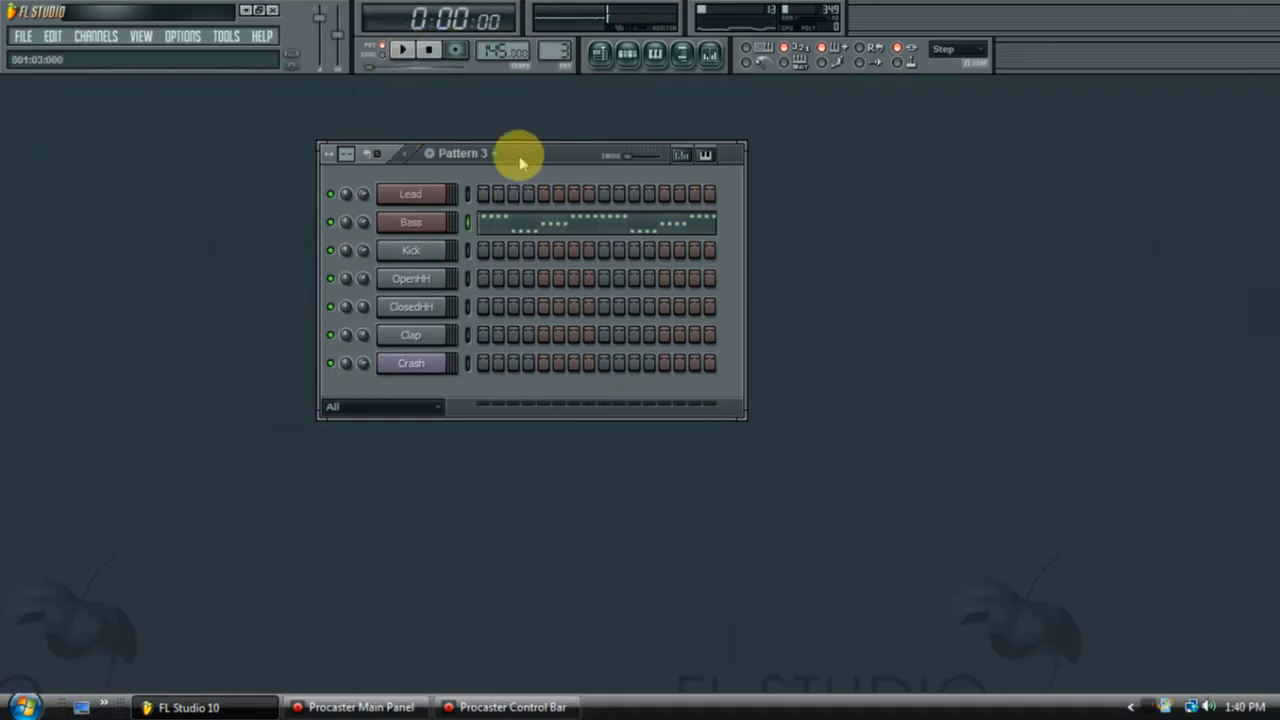
{"action": "key", "text": "F2"}
{"action": "type", "text": "Bass"}
{"action": "key", "text": "Return"}
Open the playlist and place the eight-bar Bass pattern clip on Track 4 starting at bar 1
{"action": "left_click", "coordinate": [597, 52]}
{"action": "left_click_drag", "start_coordinate": [640, 309], "coordinate": [143, 309]}
{"action": "scroll", "coordinate": [960, 48], "scroll_direction": "down", "scroll_amount": 6}
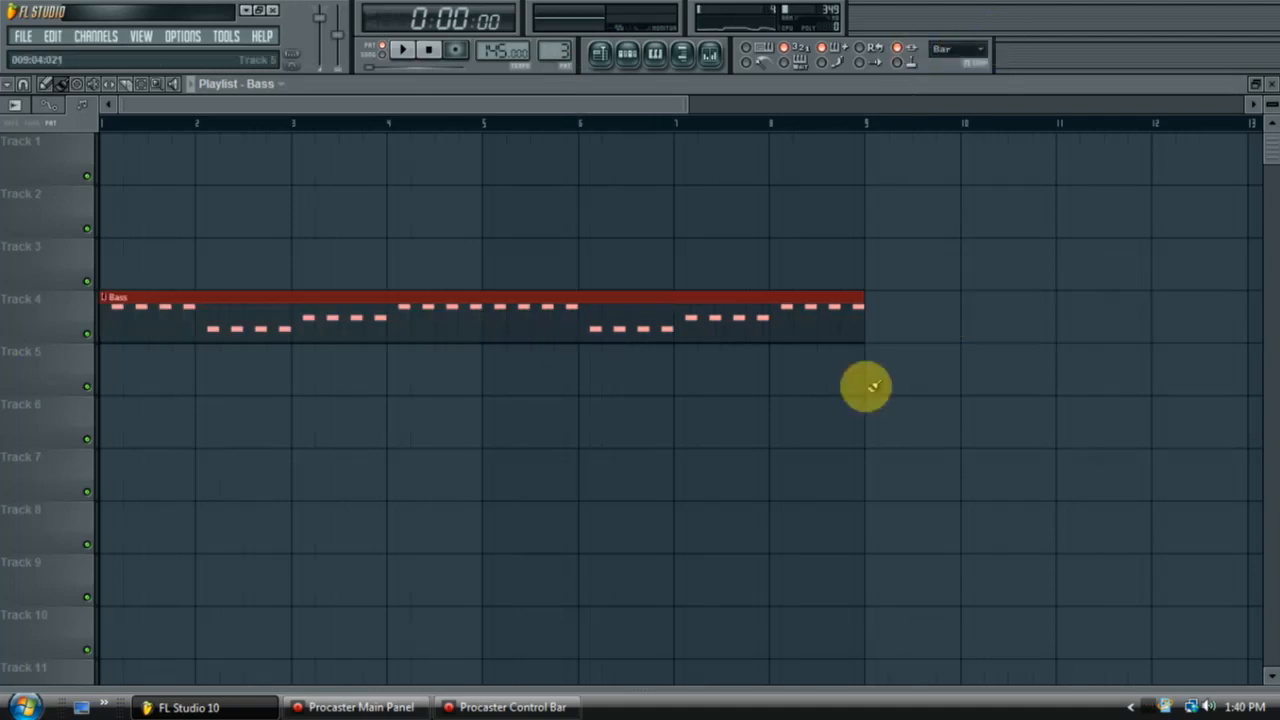
Place a Drums pattern clip on Track 1 and repeat it so four clips fill bars 1 to 8
{"action": "left_click", "coordinate": [122, 172]}
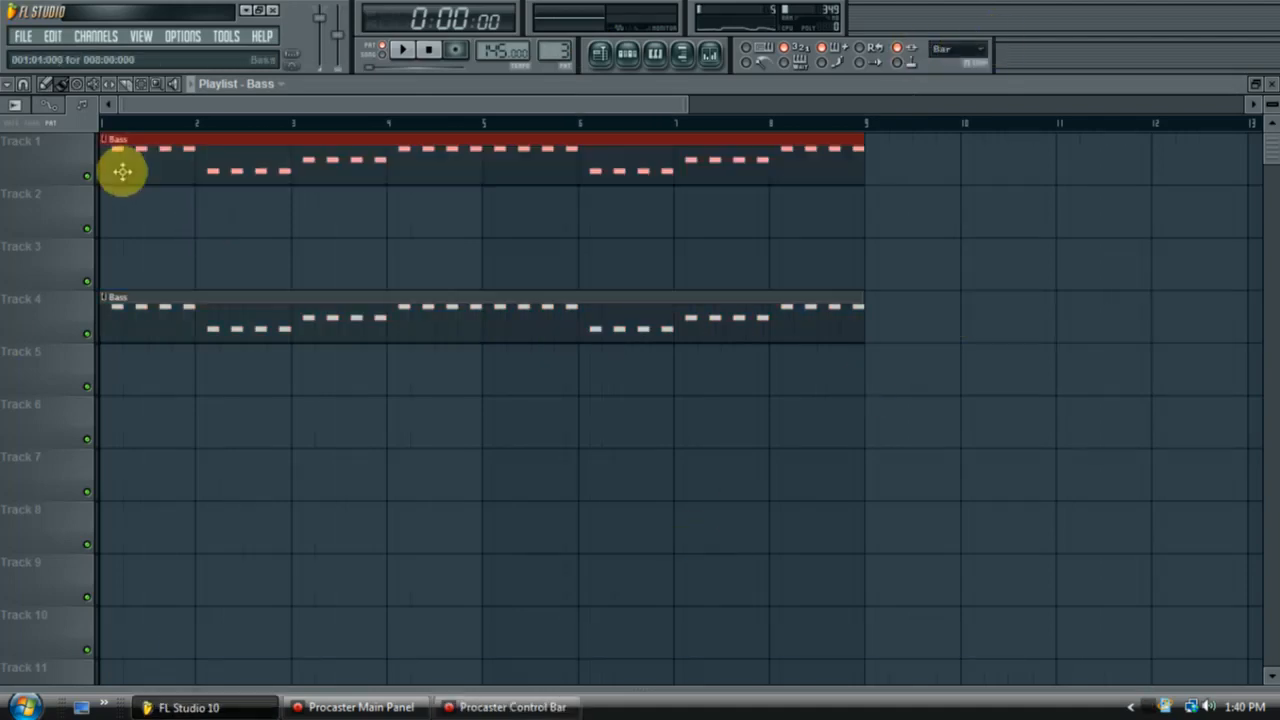
{"action": "left_click", "coordinate": [111, 143]}
{"action": "mouse_move", "coordinate": [165, 189]}
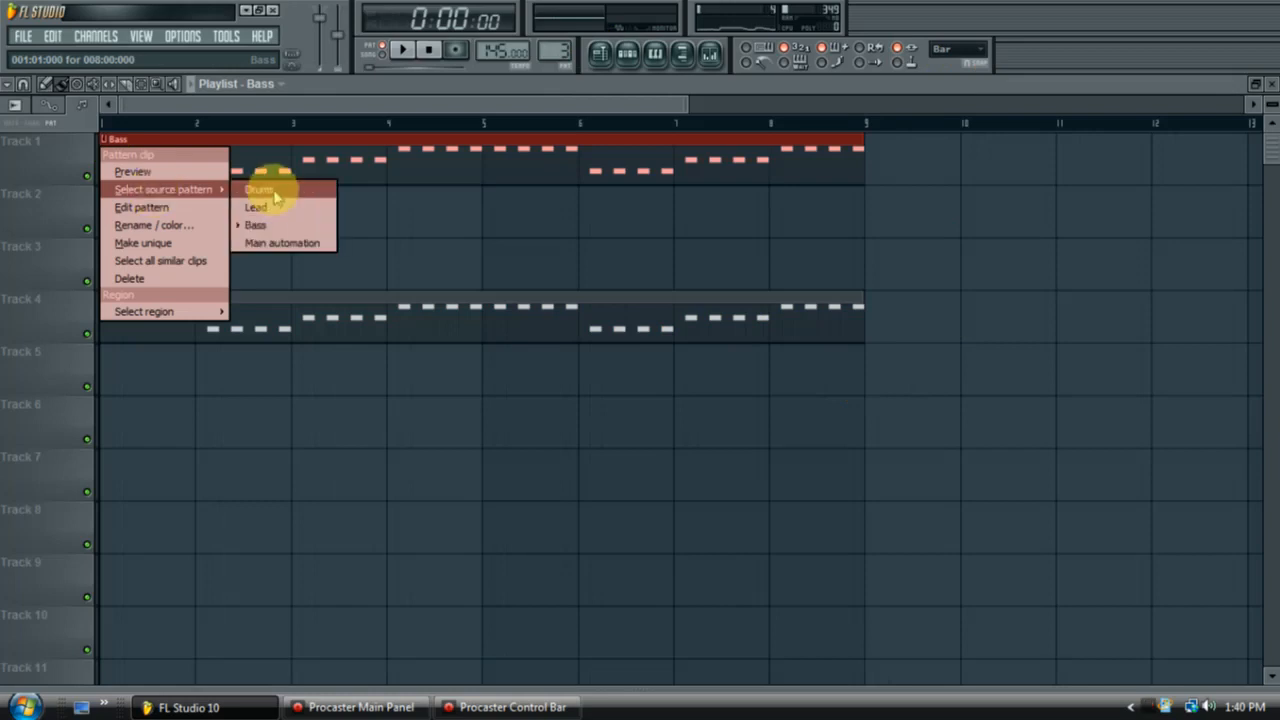
{"action": "left_click", "coordinate": [275, 197]}
{"action": "left_click_drag", "start_coordinate": [300, 160], "coordinate": [680, 145]}
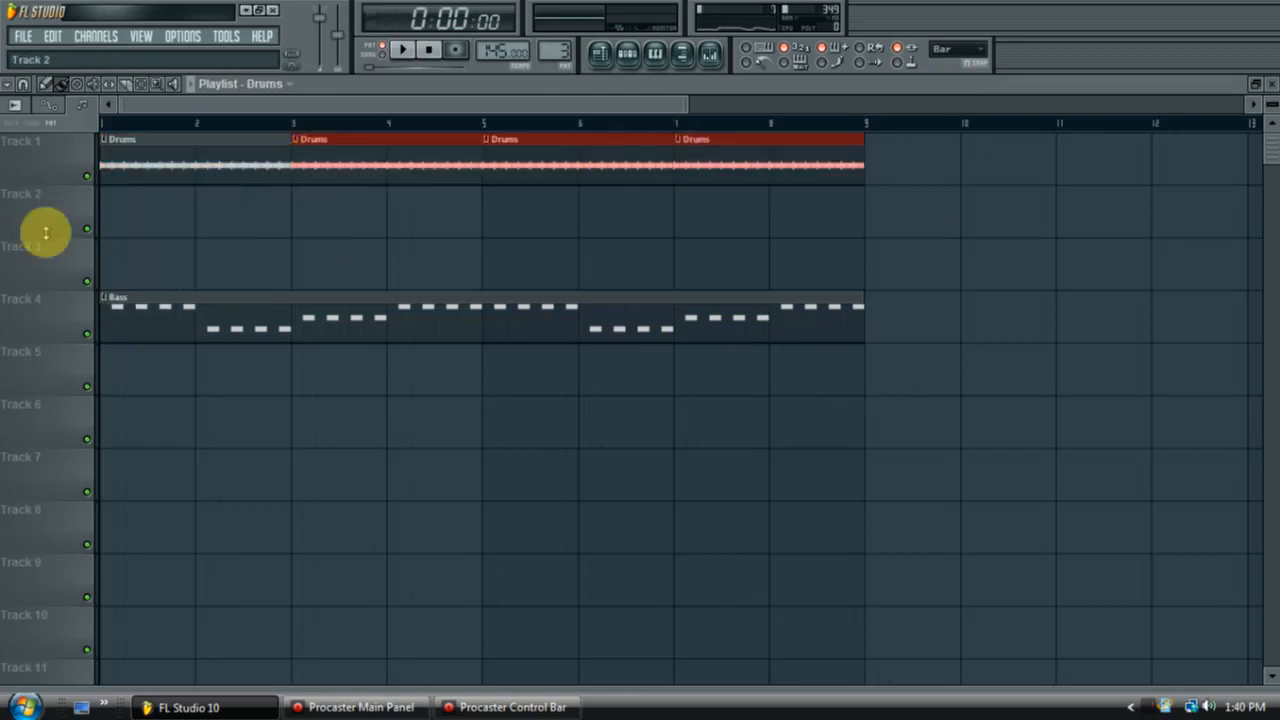
Place a clip on Track 2 at bar 1 and set its source pattern to Lead
{"action": "left_click", "coordinate": [143, 202]}
{"action": "left_click", "coordinate": [113, 196]}
{"action": "mouse_move", "coordinate": [200, 245]}
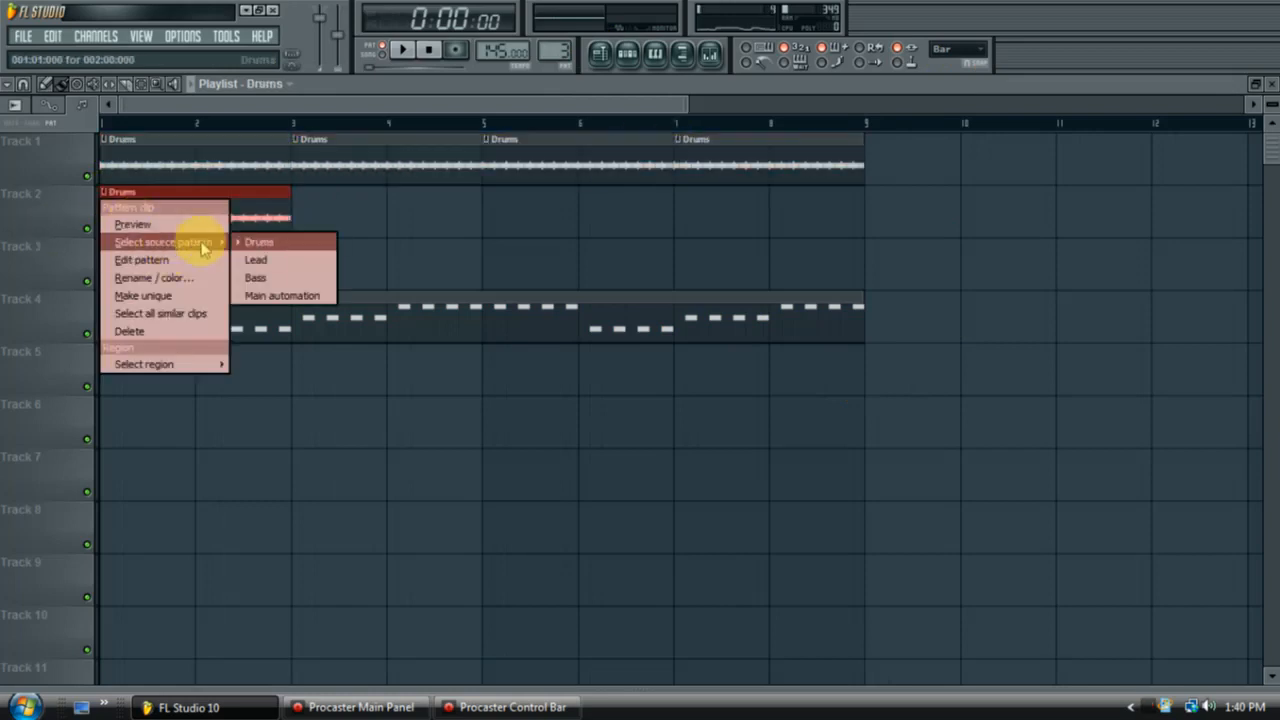
{"action": "left_click", "coordinate": [272, 262]}
Rearrange the playlist clips so Lead sits on Track 1, Bass on Track 2 and the four Drums clips on Track 3
{"action": "left_click_drag", "start_coordinate": [166, 171], "coordinate": [157, 271]}
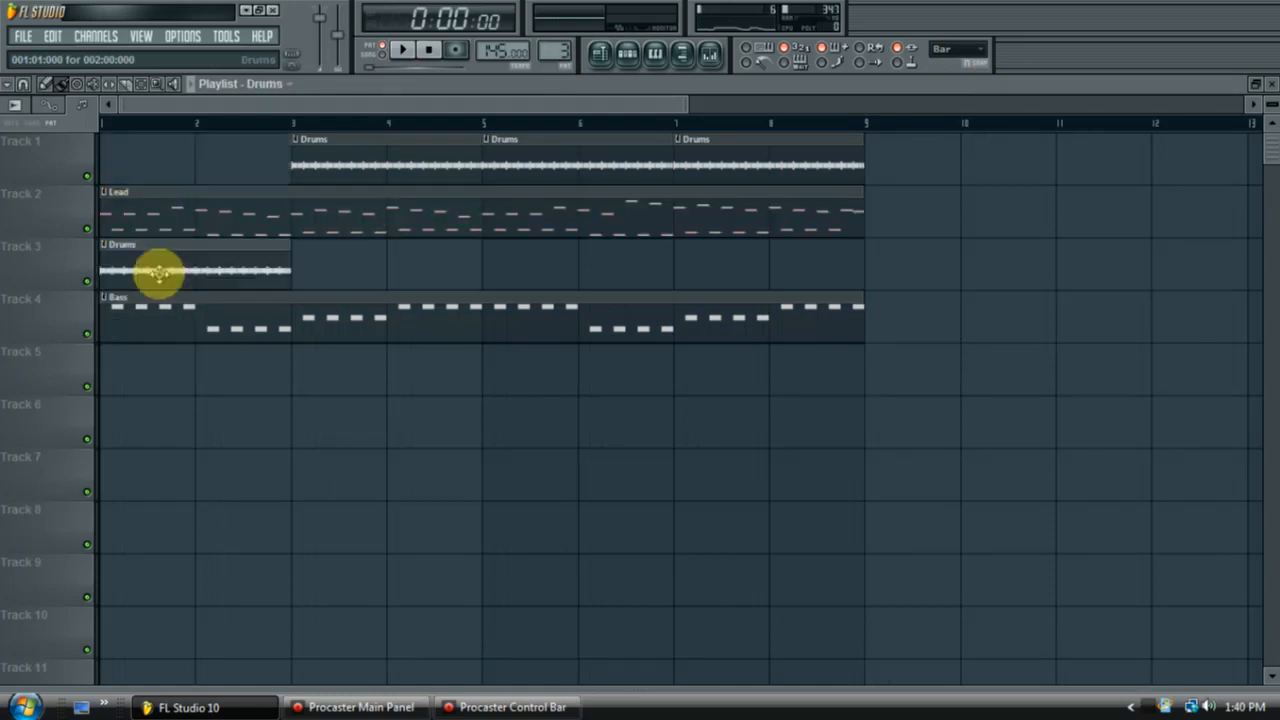
{"action": "left_click_drag", "start_coordinate": [389, 163], "coordinate": [384, 266]}
{"action": "left_click_drag", "start_coordinate": [344, 220], "coordinate": [344, 167]}
{"action": "left_click_drag", "start_coordinate": [529, 165], "coordinate": [542, 273]}
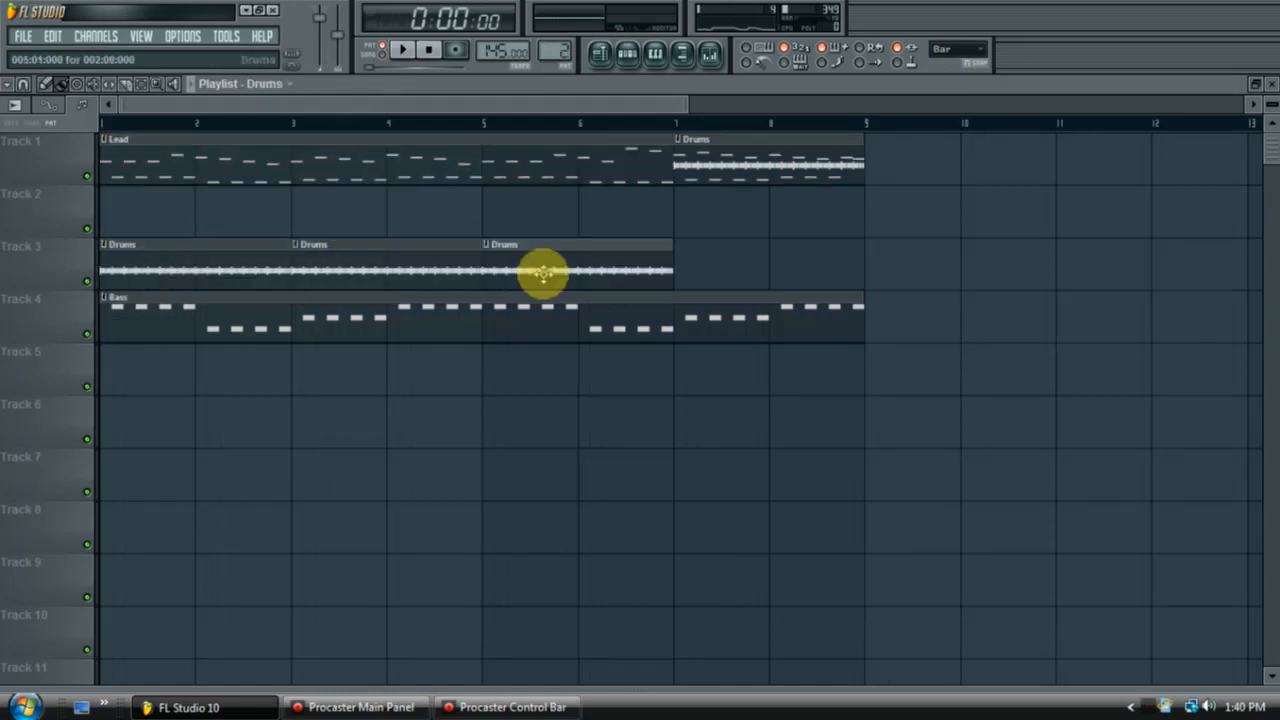
{"action": "left_click_drag", "start_coordinate": [745, 157], "coordinate": [674, 194]}
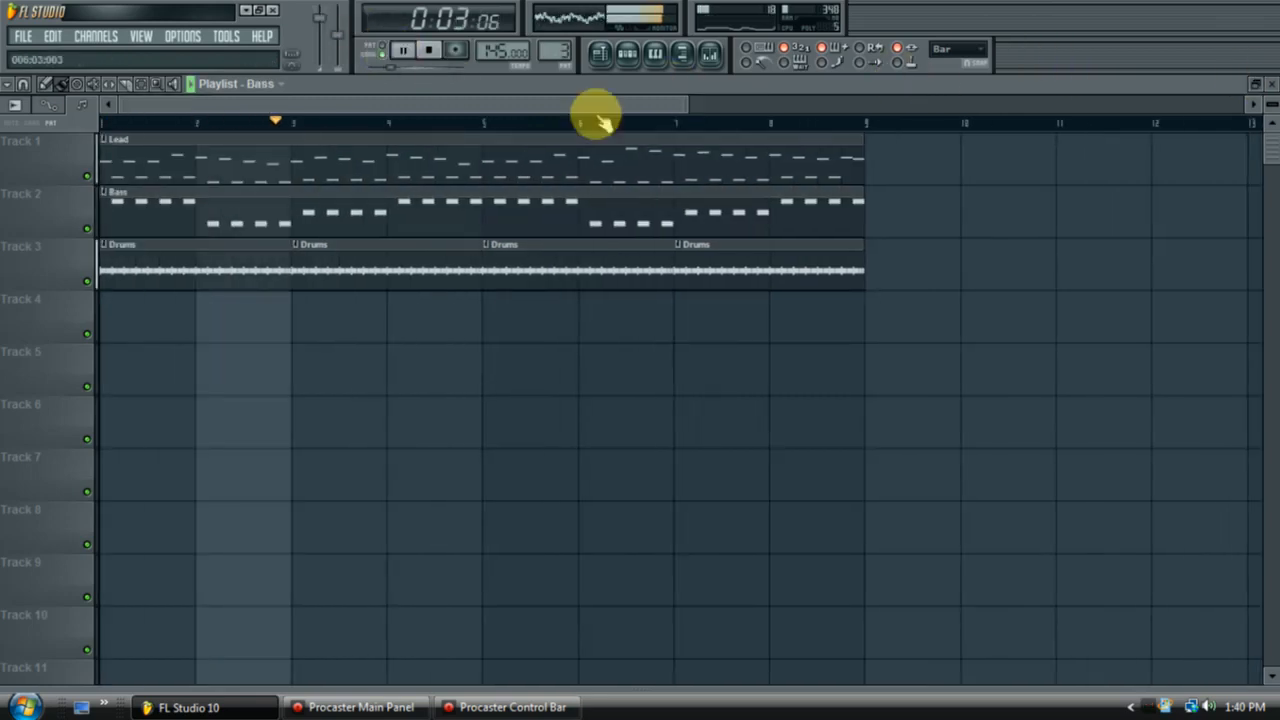
Set the song tempo to 154 and glance at the channels during playback before returning to the playlist
{"action": "left_click", "coordinate": [429, 50]}
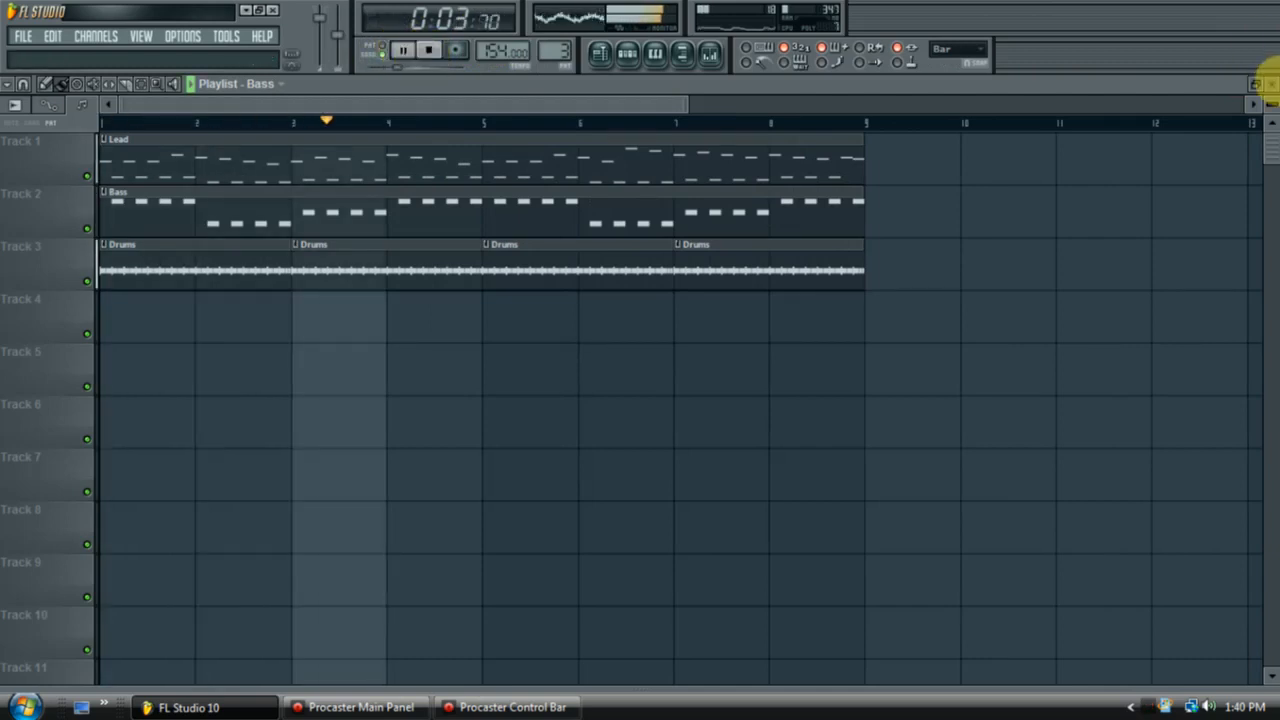
{"action": "left_click", "coordinate": [1272, 84]}
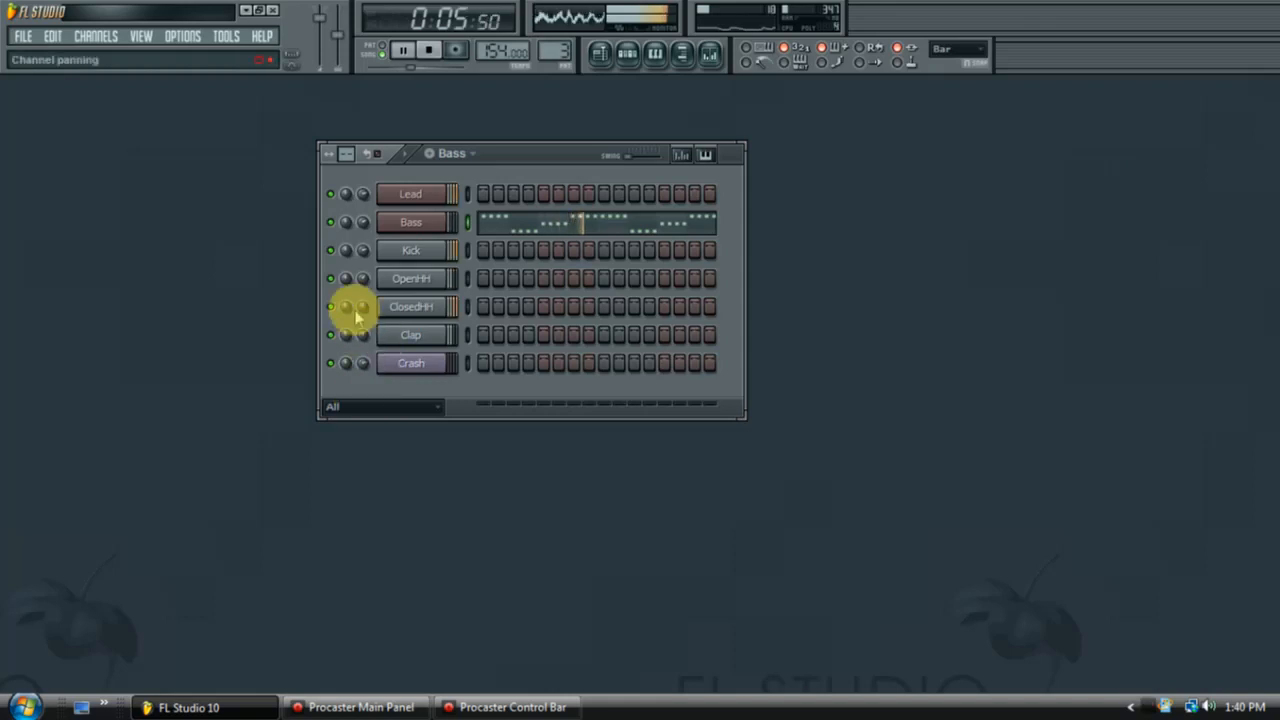
{"action": "left_click", "coordinate": [600, 60]}
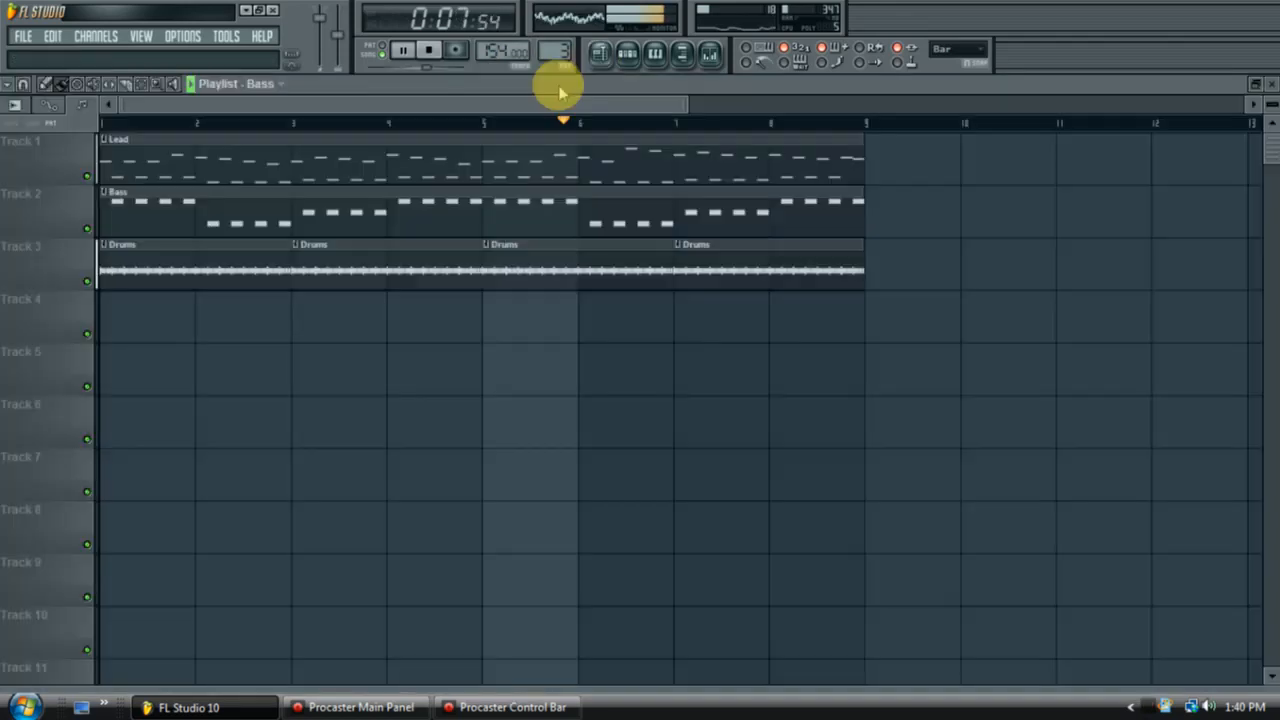
Extend the arrangement to bar 16 with second Lead and Bass clips at bar 9 and four more Drums clips on Track 3
{"action": "left_click", "coordinate": [857, 157]}
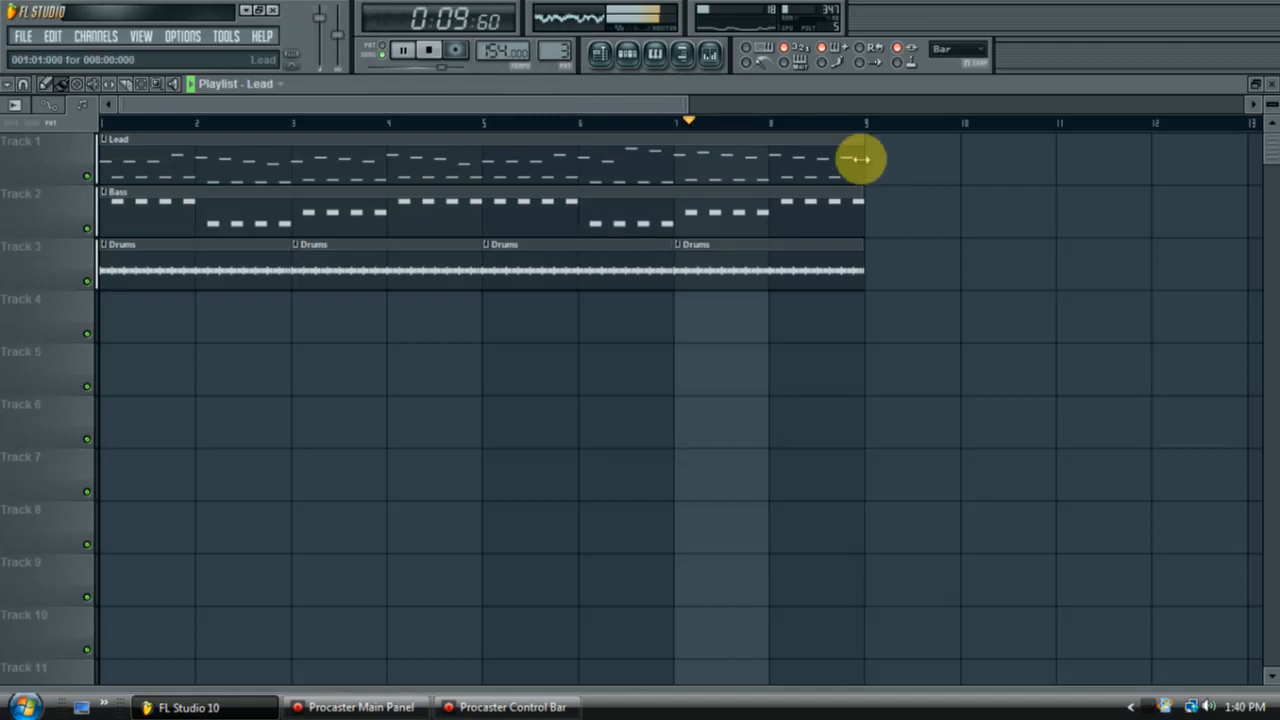
{"action": "left_click", "coordinate": [874, 160]}
{"action": "left_click", "coordinate": [829, 223]}
{"action": "left_click", "coordinate": [874, 208]}
{"action": "left_click", "coordinate": [860, 262]}
{"action": "left_click", "coordinate": [874, 257]}
{"action": "scroll", "coordinate": [571, 106], "scroll_direction": "right", "scroll_amount": 2}
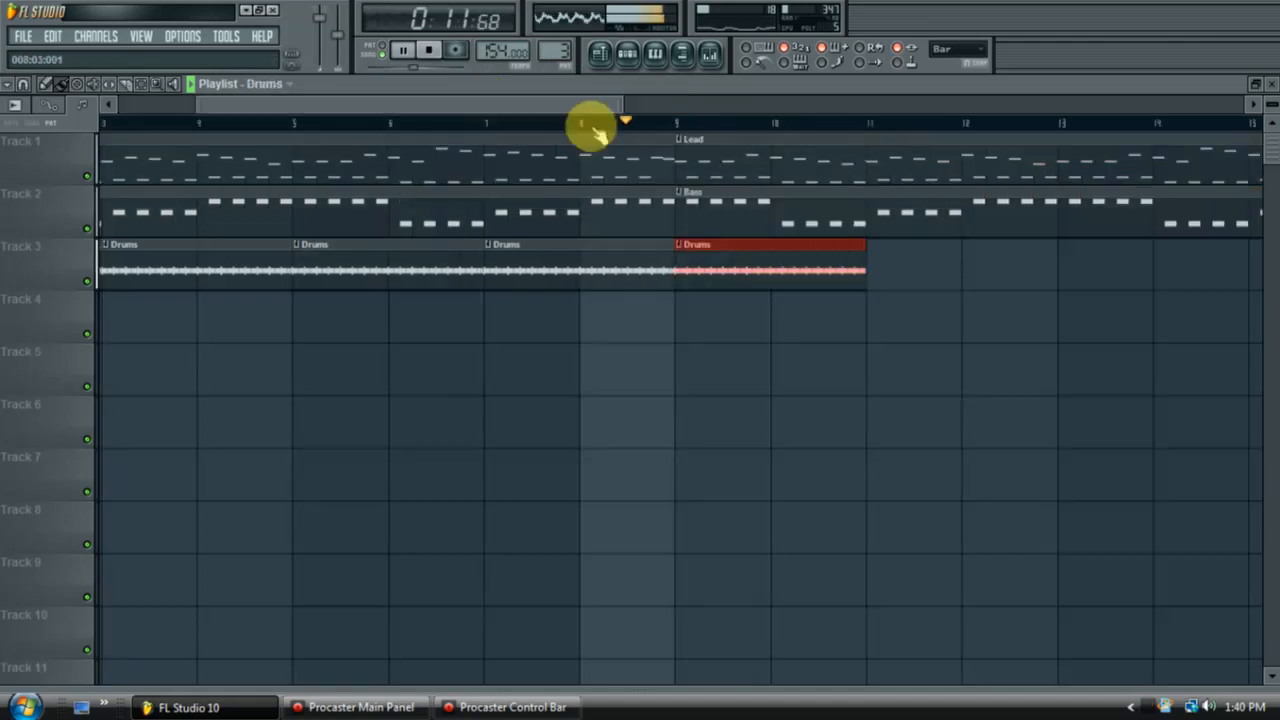
{"action": "left_click_drag", "start_coordinate": [846, 251], "coordinate": [1240, 254]}
{"action": "scroll", "coordinate": [634, 106], "scroll_direction": "right", "scroll_amount": 3}
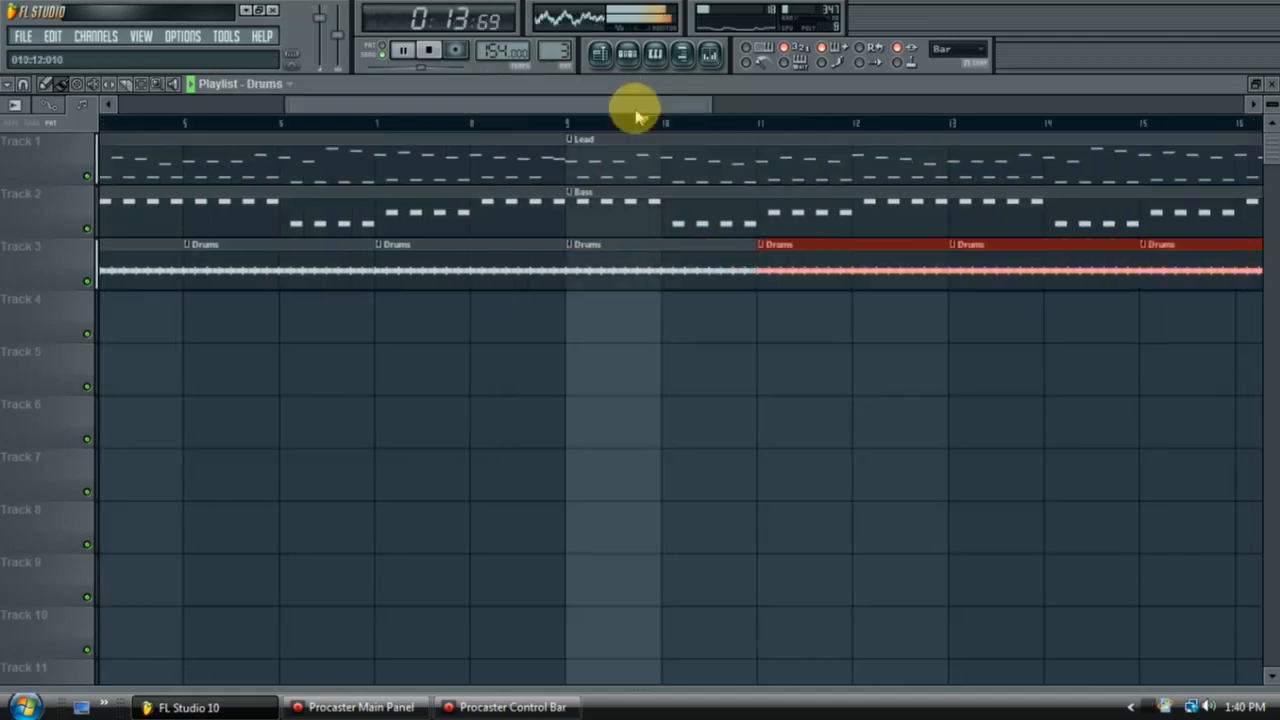
{"action": "left_click", "coordinate": [437, 323]}
{"action": "left_click", "coordinate": [418, 297]}
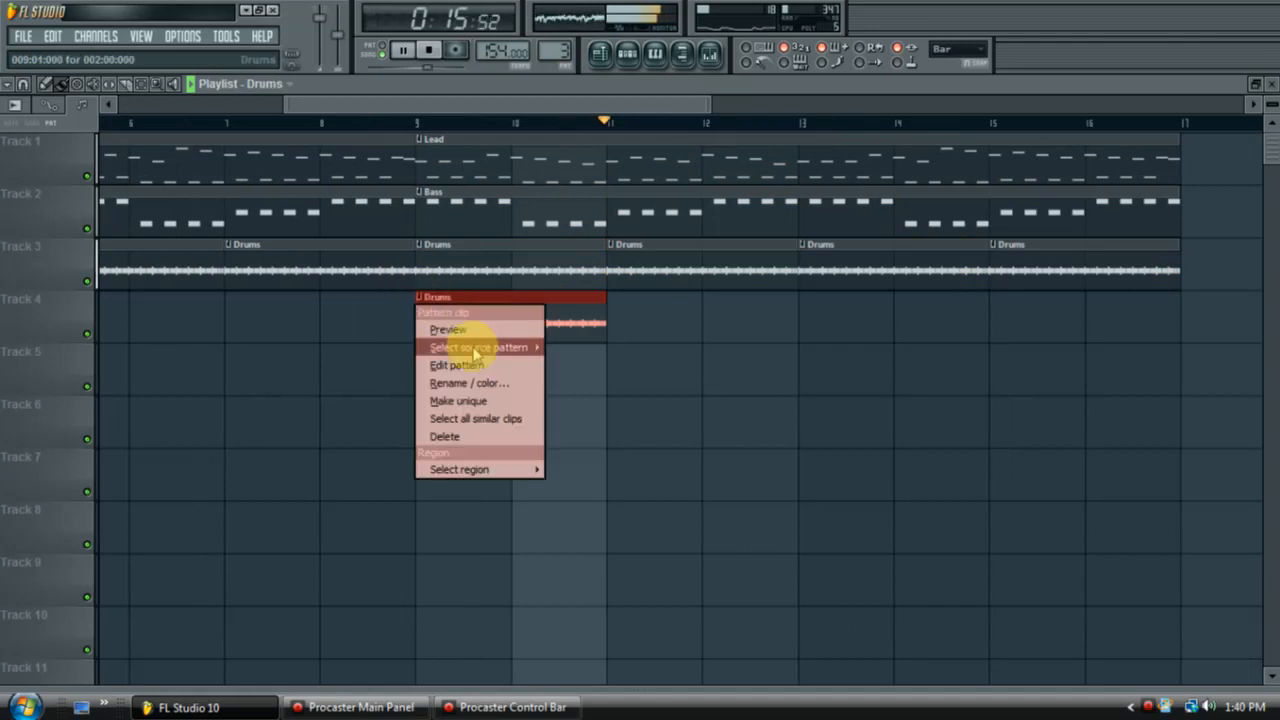
{"action": "mouse_move", "coordinate": [478, 347]}
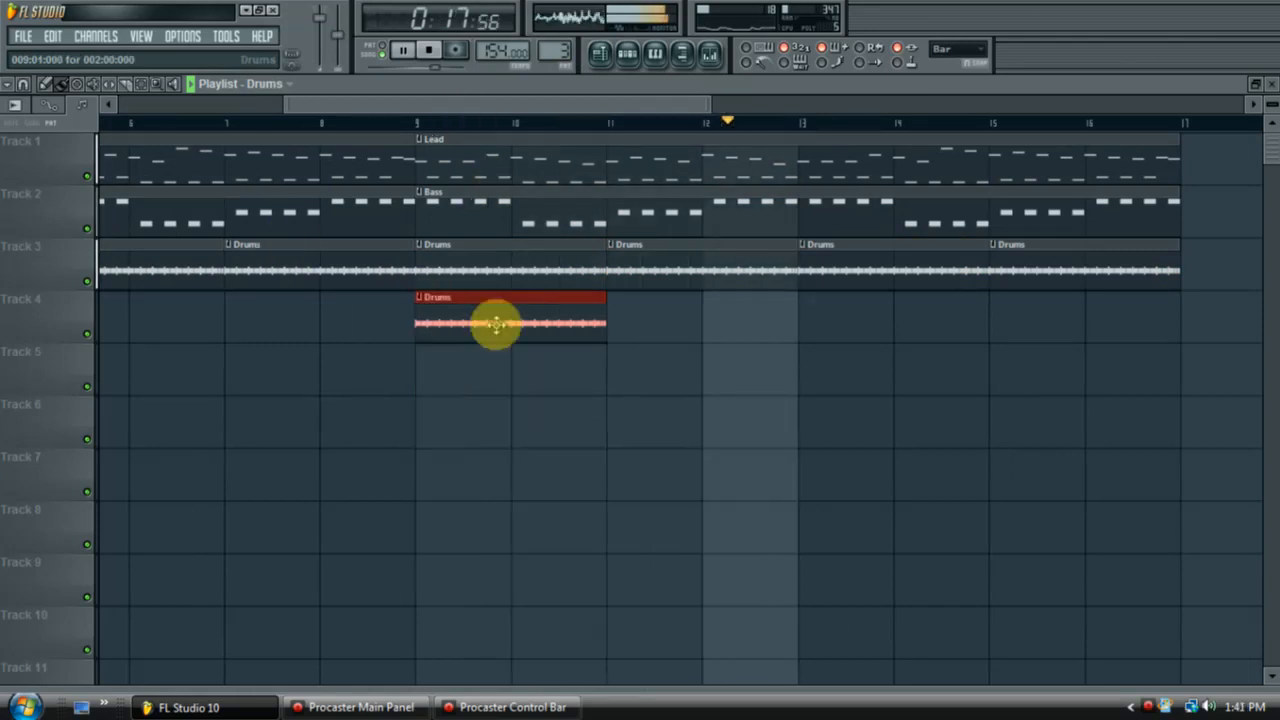
{"action": "right_click", "coordinate": [494, 323]}
Choose the Crash audio clip as the source and place it on Track 4 at bar 9
{"action": "left_click", "coordinate": [8, 84]}
{"action": "mouse_move", "coordinate": [100, 274]}
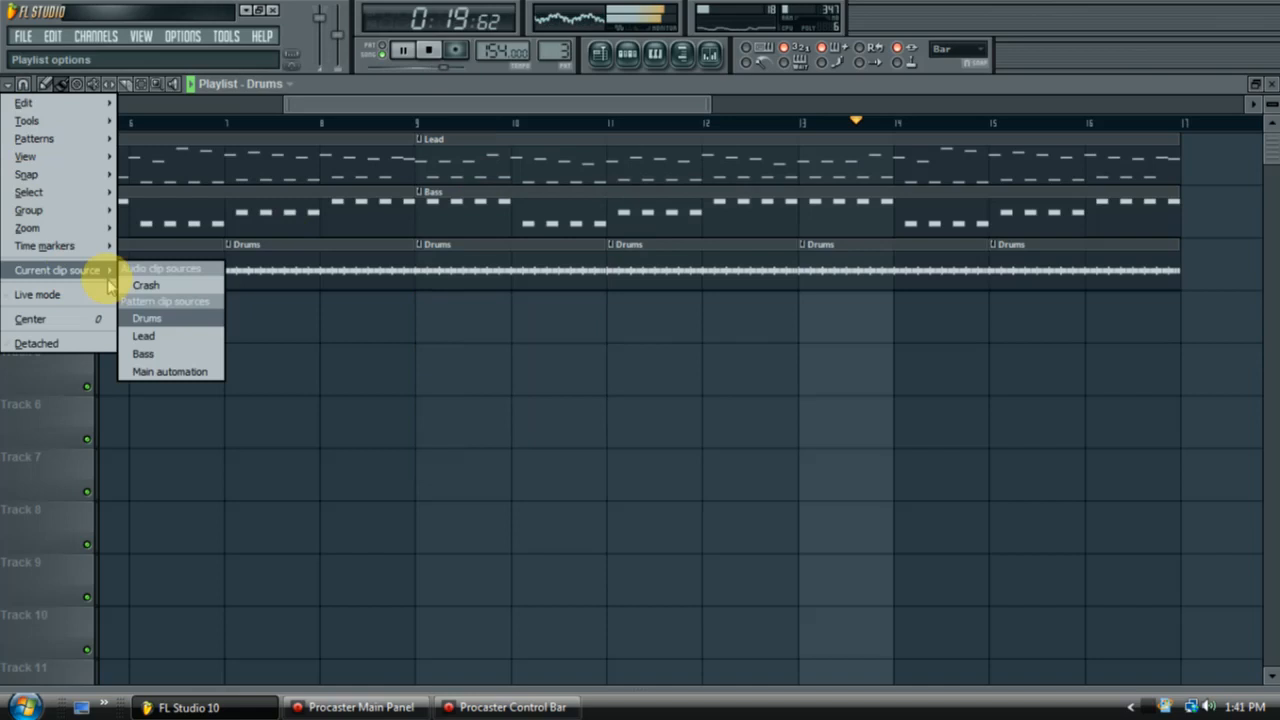
{"action": "left_click", "coordinate": [160, 283]}
{"action": "left_click", "coordinate": [433, 312]}
Play the crash transition from bar 8, check the Crash channel in the step sequencer and replay the transition in the playlist
{"action": "left_click", "coordinate": [337, 120]}
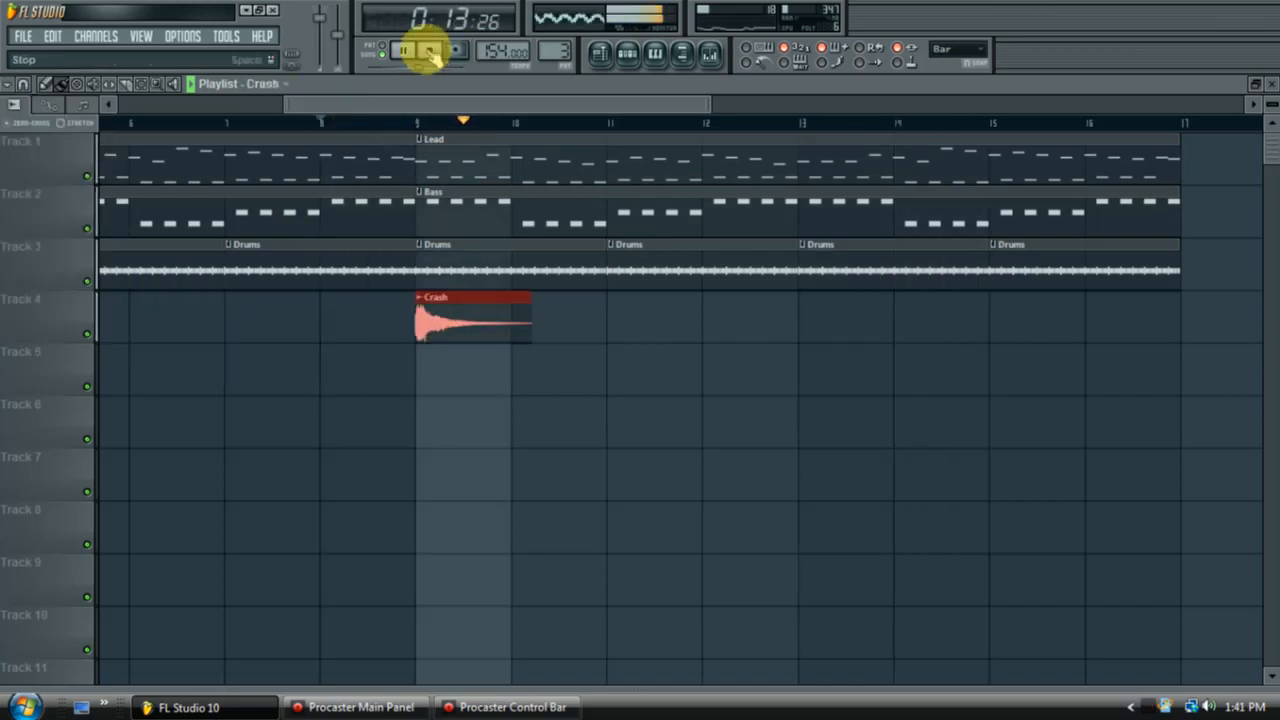
{"action": "left_click", "coordinate": [432, 57]}
{"action": "key", "text": "F5"}
{"action": "key", "text": "F6"}
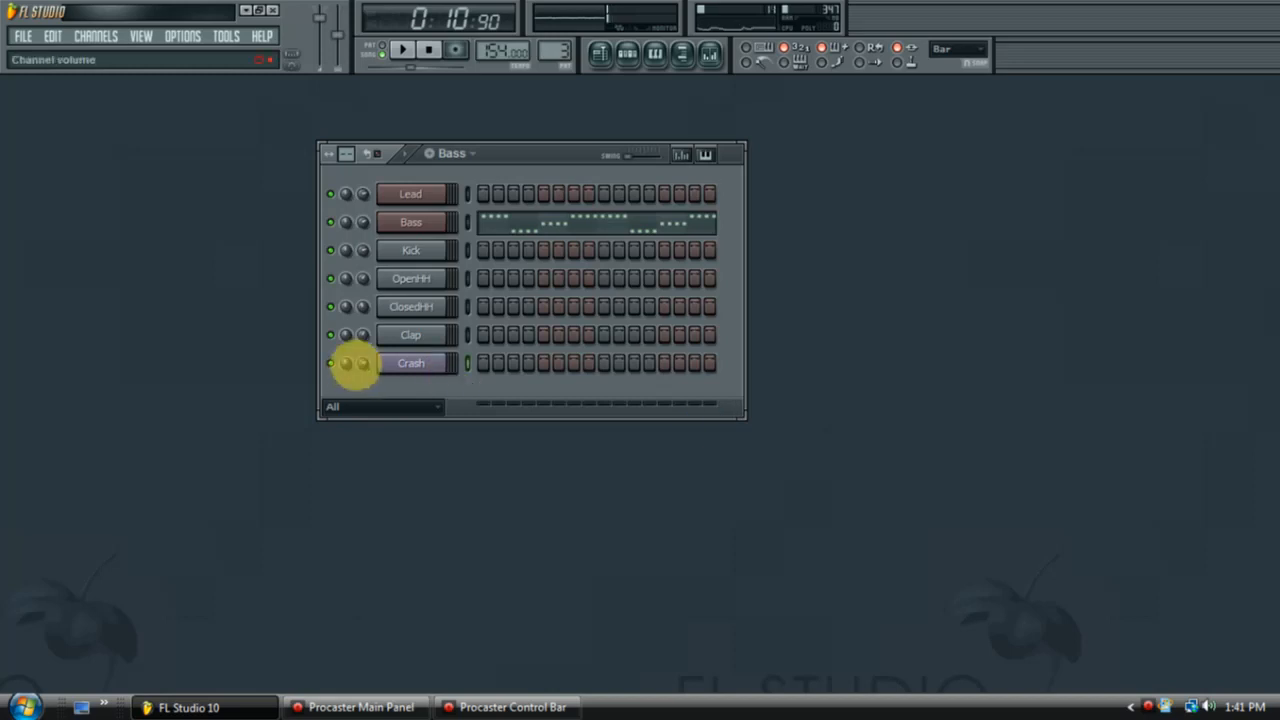
{"action": "left_click", "coordinate": [622, 53]}
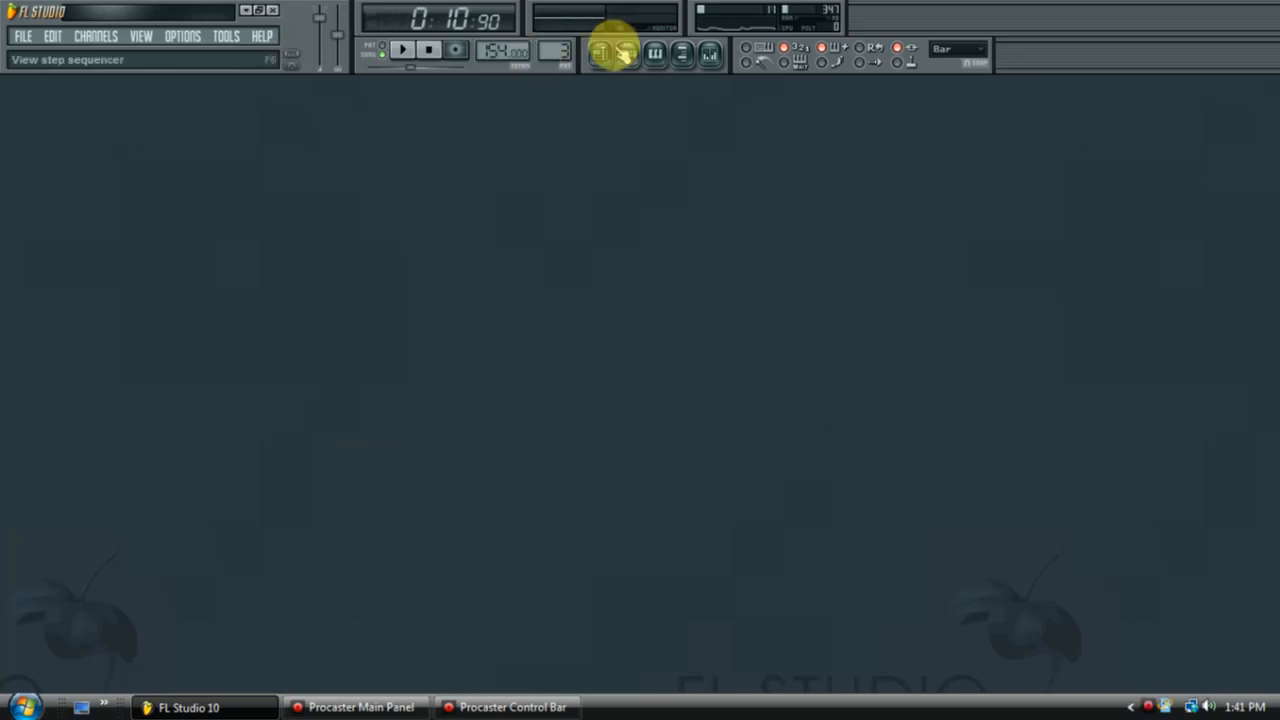
{"action": "left_click", "coordinate": [598, 52]}
{"action": "left_click", "coordinate": [403, 49]}
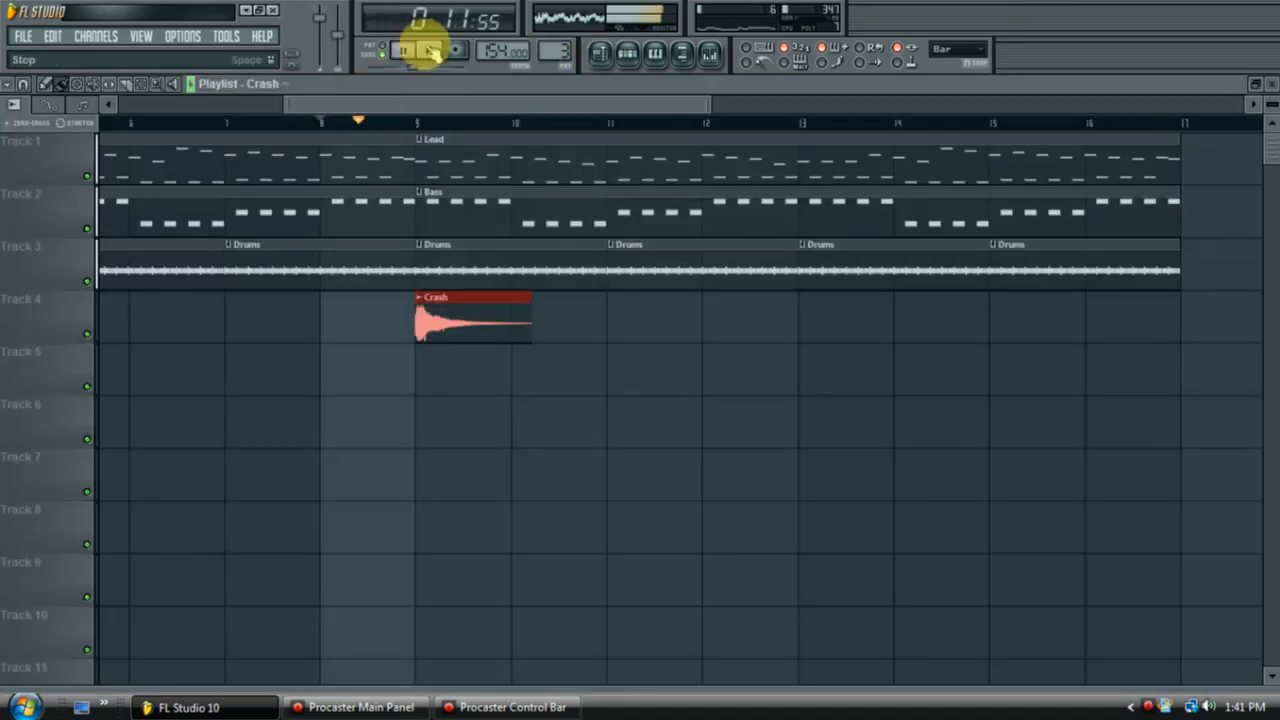
Stop playback and delete the four Drums clips from bars 1 to 8 on Track 3
{"action": "left_click", "coordinate": [430, 50]}
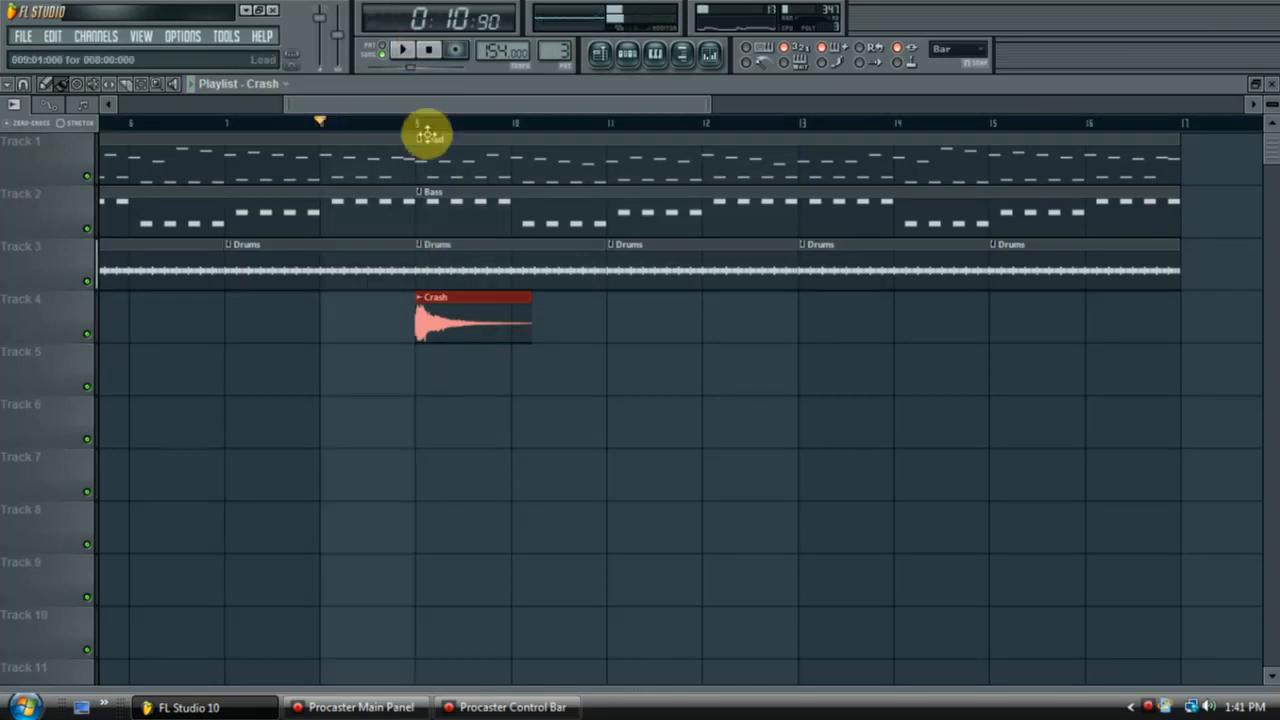
{"action": "left_click_drag", "start_coordinate": [403, 113], "coordinate": [177, 120]}
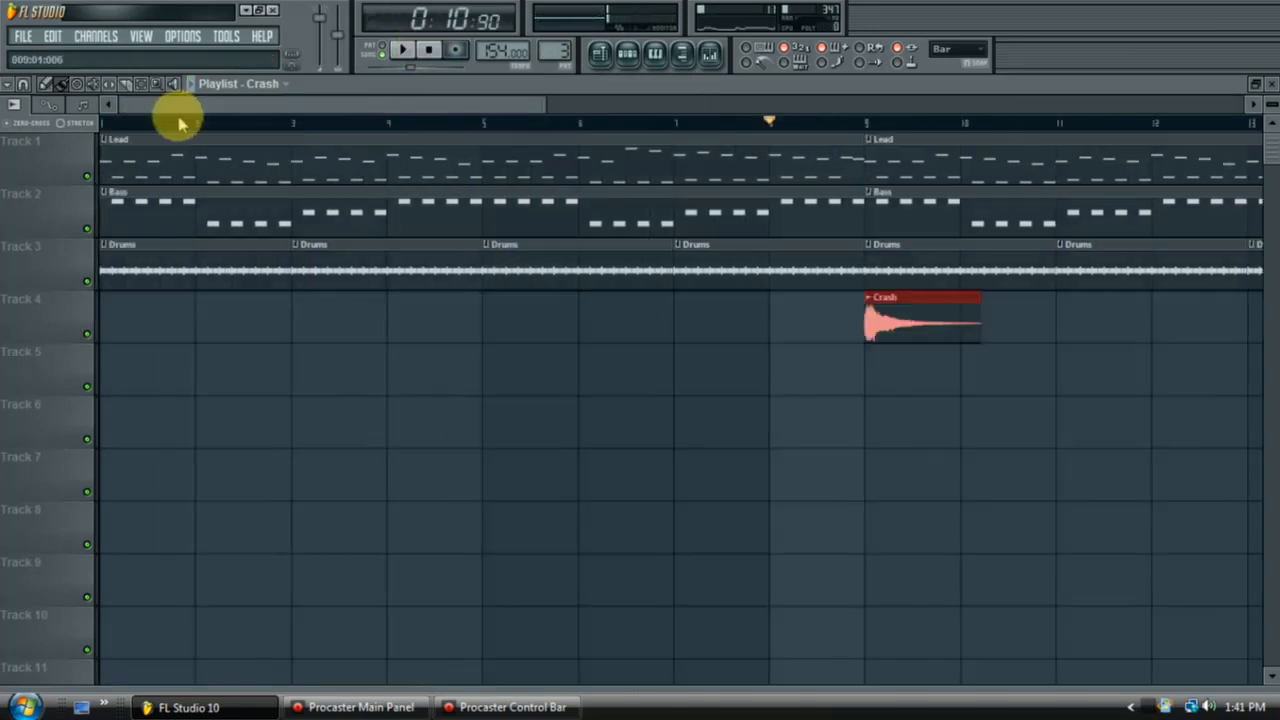
{"action": "right_click", "coordinate": [155, 265]}
{"action": "right_click", "coordinate": [390, 267]}
{"action": "right_click", "coordinate": [503, 271]}
{"action": "right_click", "coordinate": [780, 267]}
Browse the Vengence Sounds samples to the VEC3 Reverse folder inside Essential Club 3's VEC3 Cymbals
{"action": "left_click", "coordinate": [1271, 83]}
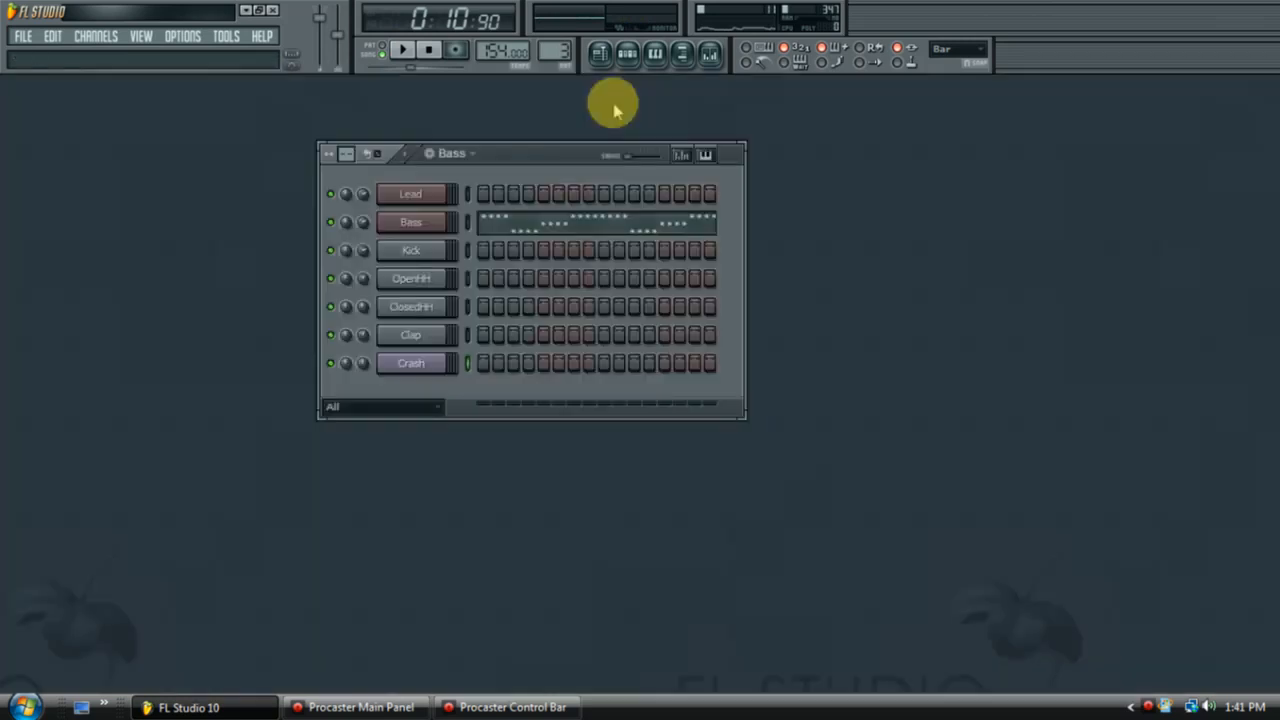
{"action": "left_click", "coordinate": [682, 55]}
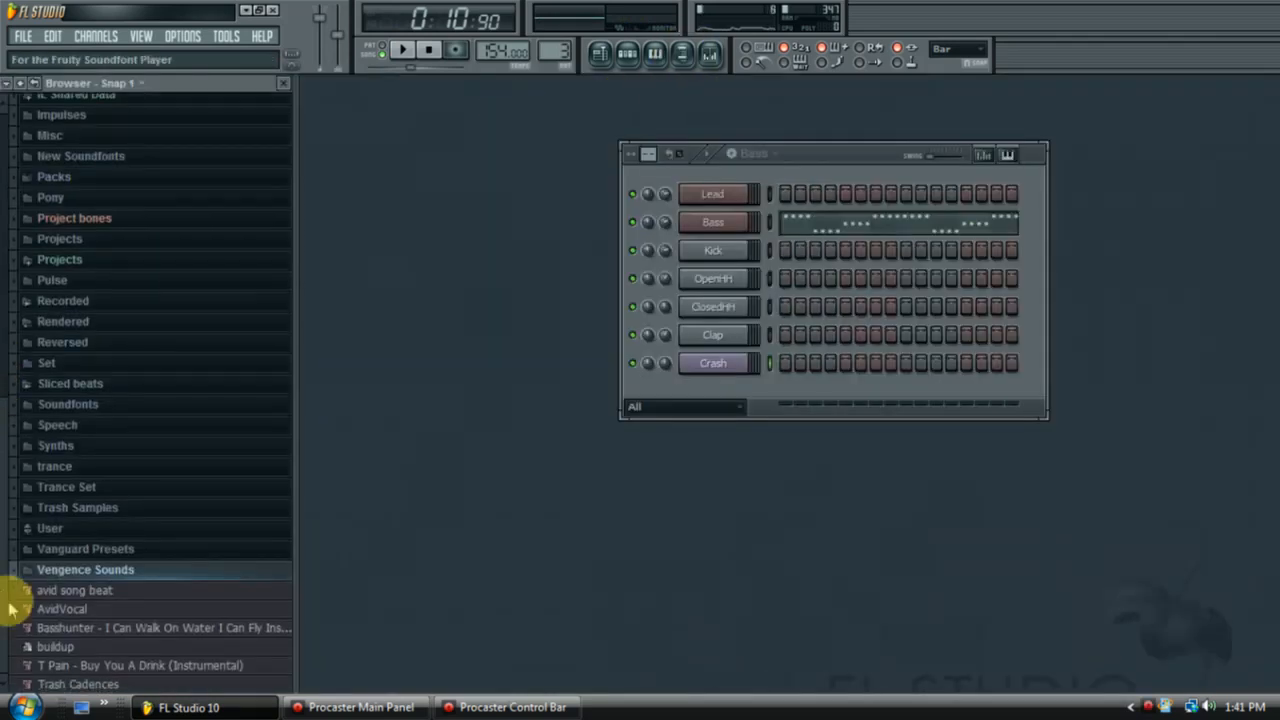
{"action": "left_click", "coordinate": [30, 576]}
{"action": "left_click", "coordinate": [90, 404]}
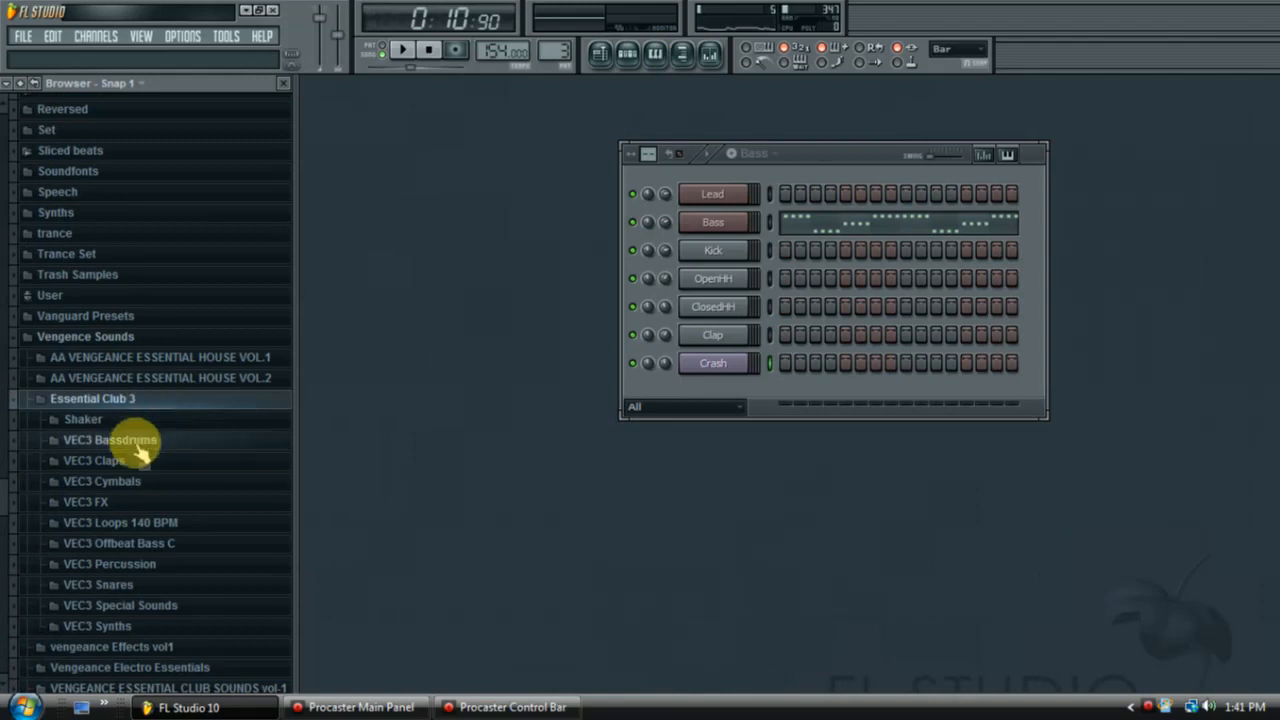
{"action": "scroll", "coordinate": [40, 447], "scroll_direction": "down", "scroll_amount": 3}
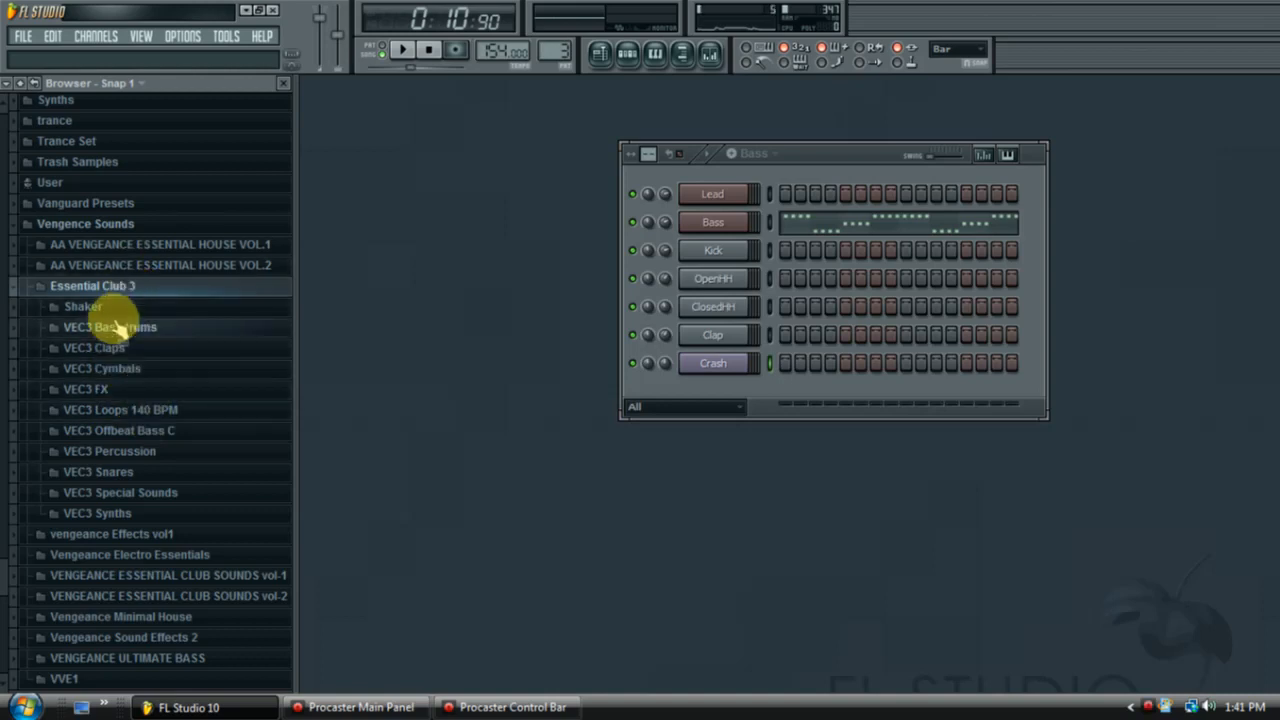
{"action": "left_click", "coordinate": [140, 368]}
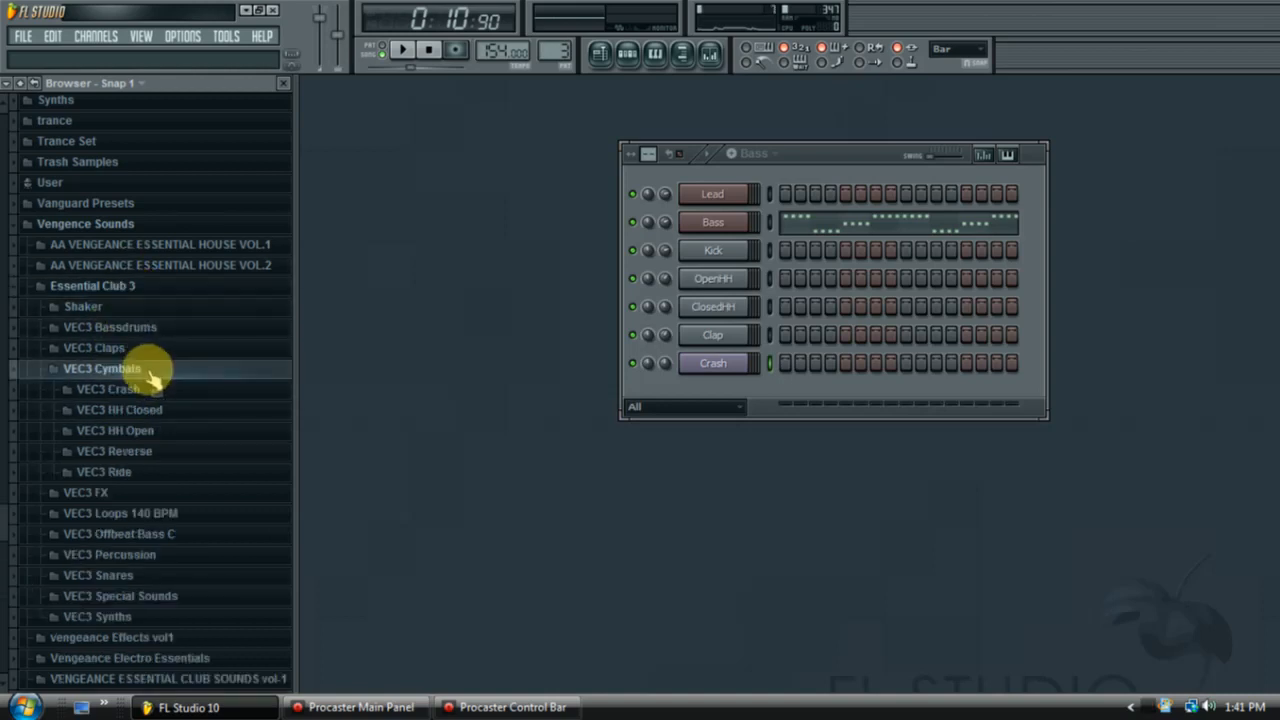
{"action": "left_click", "coordinate": [160, 451]}
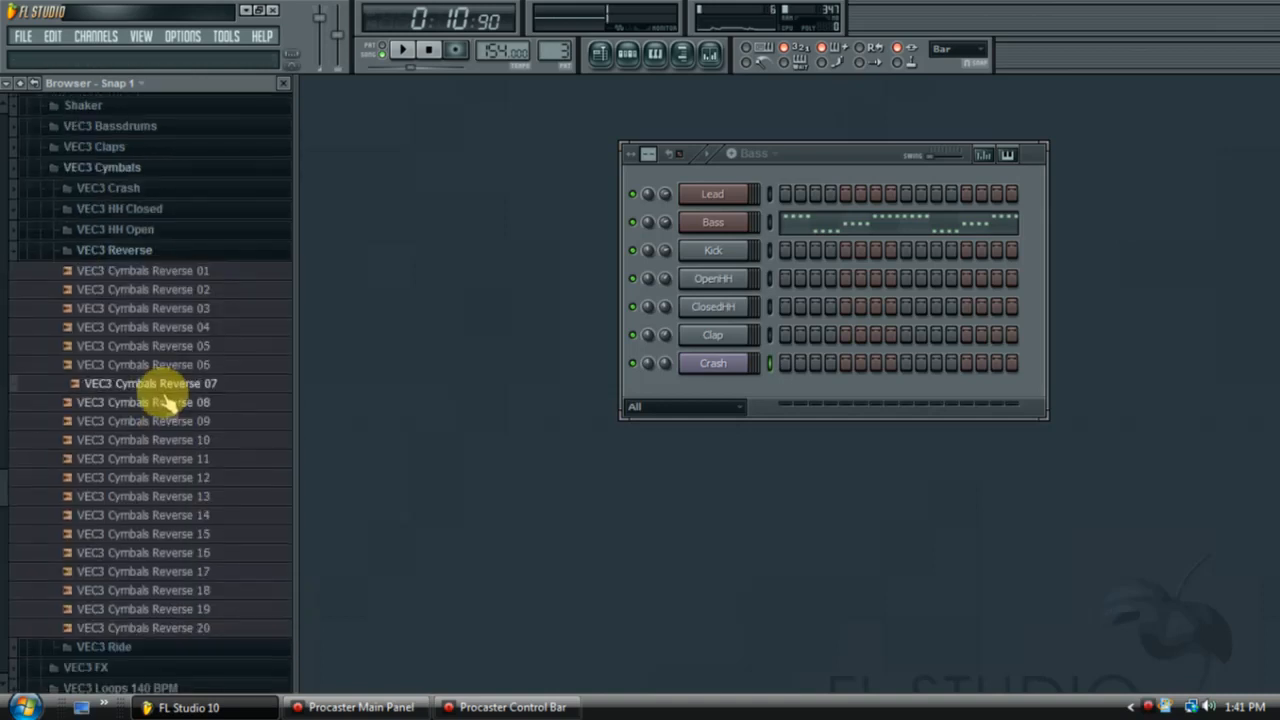
Place the VEC3 Cymbals Reverse 07 sample on Track 4 so that it ends right where the Crash clip starts at bar 9
{"action": "left_click", "coordinate": [600, 55]}
{"action": "left_click_drag", "start_coordinate": [164, 382], "coordinate": [816, 313]}
{"action": "scroll", "coordinate": [948, 50], "scroll_direction": "up", "scroll_amount": 6}
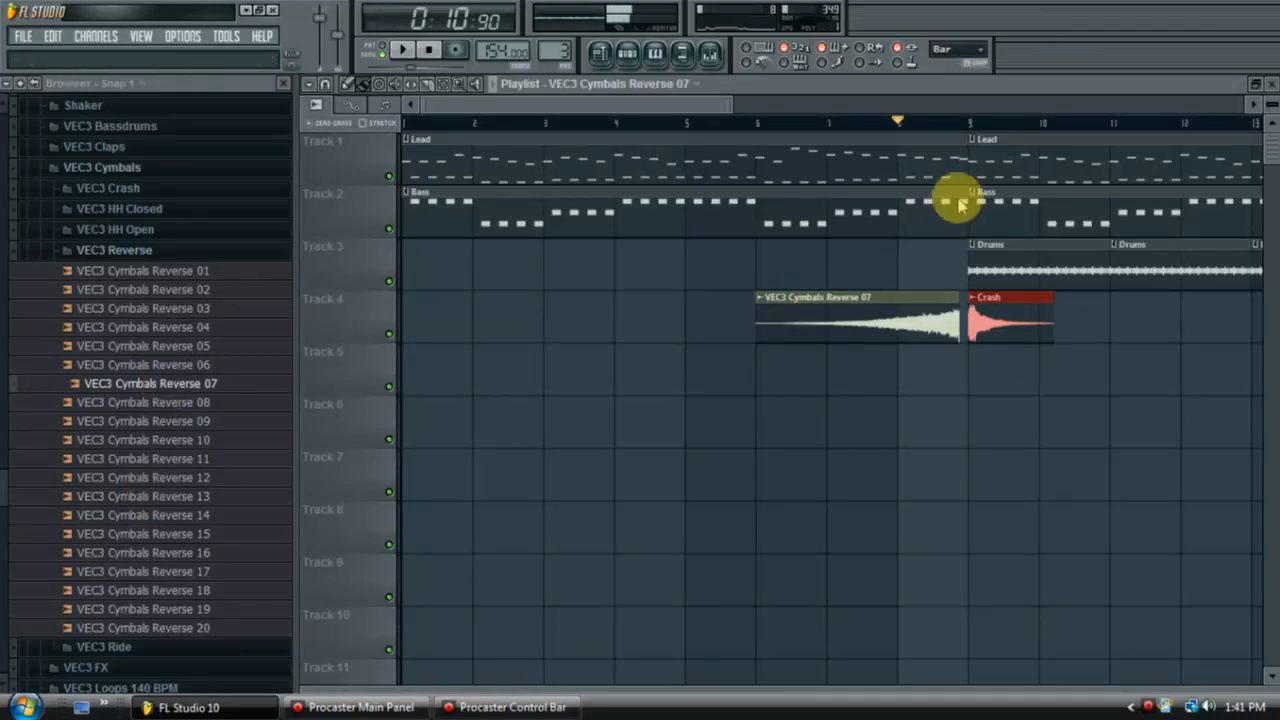
{"action": "left_click_drag", "start_coordinate": [912, 316], "coordinate": [920, 318]}
{"action": "scroll", "coordinate": [686, 120], "scroll_direction": "right", "scroll_amount": 1}
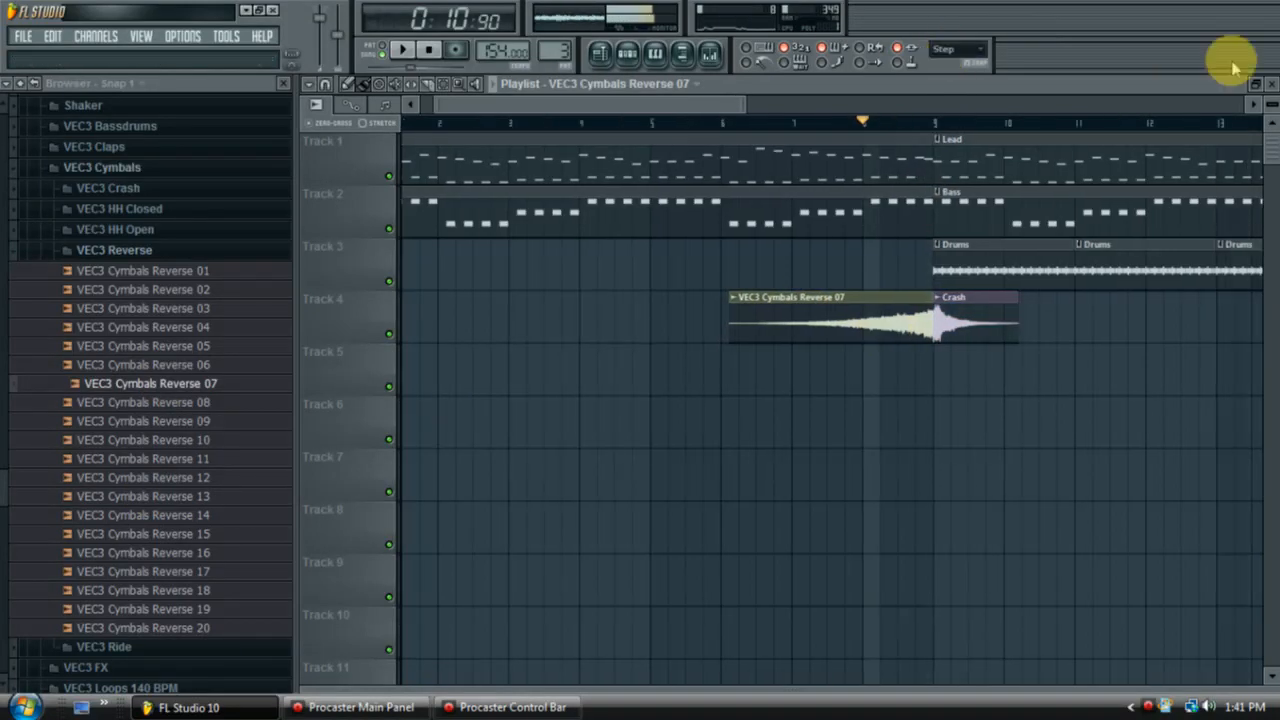
Collapse the cymbal sample folders and shift all playlist clips eight bars later so the drums start at bar 17
{"action": "left_click", "coordinate": [1262, 84]}
{"action": "left_click", "coordinate": [143, 251]}
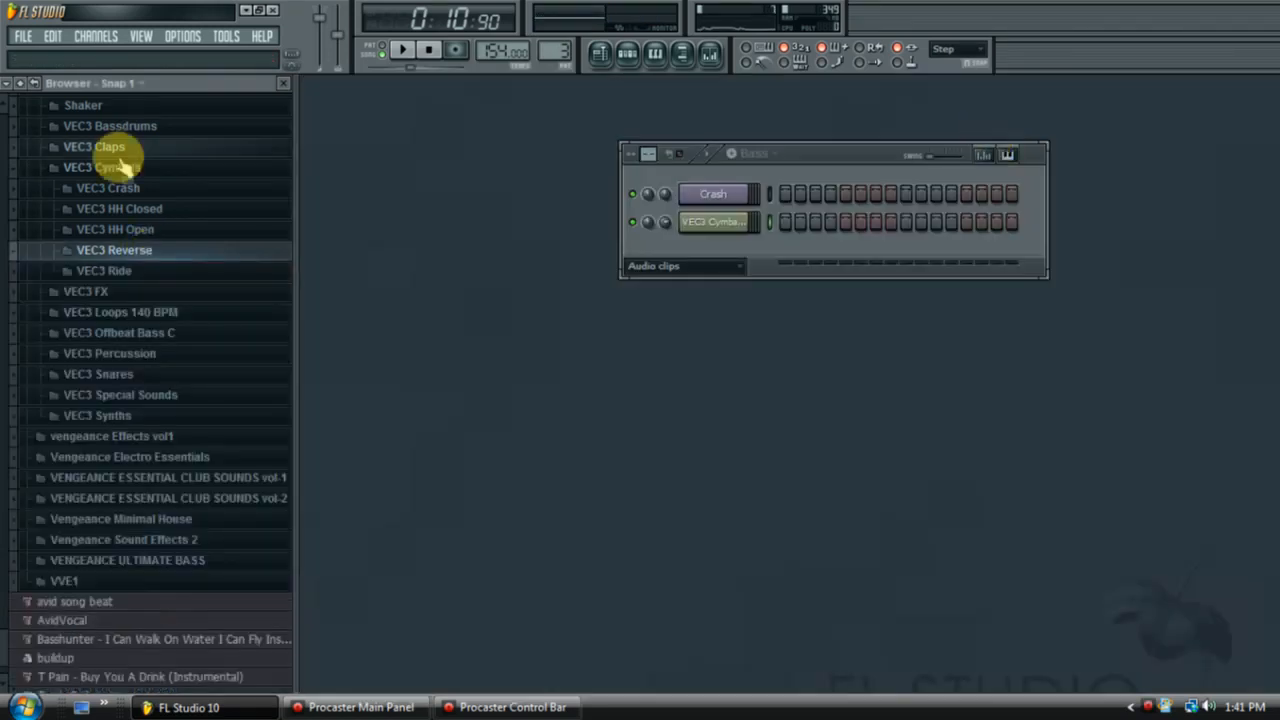
{"action": "left_click", "coordinate": [90, 167]}
{"action": "left_click", "coordinate": [598, 55]}
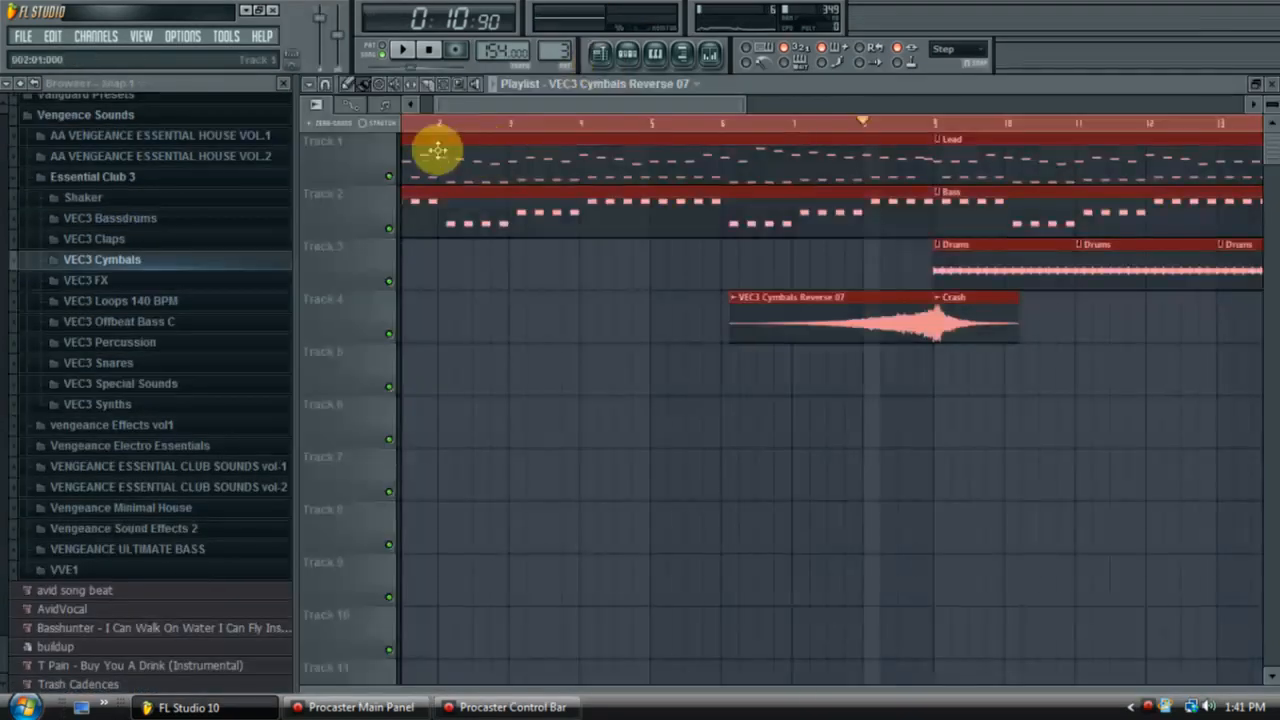
{"action": "left_click_drag", "start_coordinate": [400, 157], "coordinate": [984, 180]}
{"action": "left_click", "coordinate": [936, 310]}
{"action": "right_click", "coordinate": [1000, 313]}
Add a Lead clip on Track 1 and a Bass clip on Track 2 at bar 1
{"action": "left_click", "coordinate": [1034, 160]}
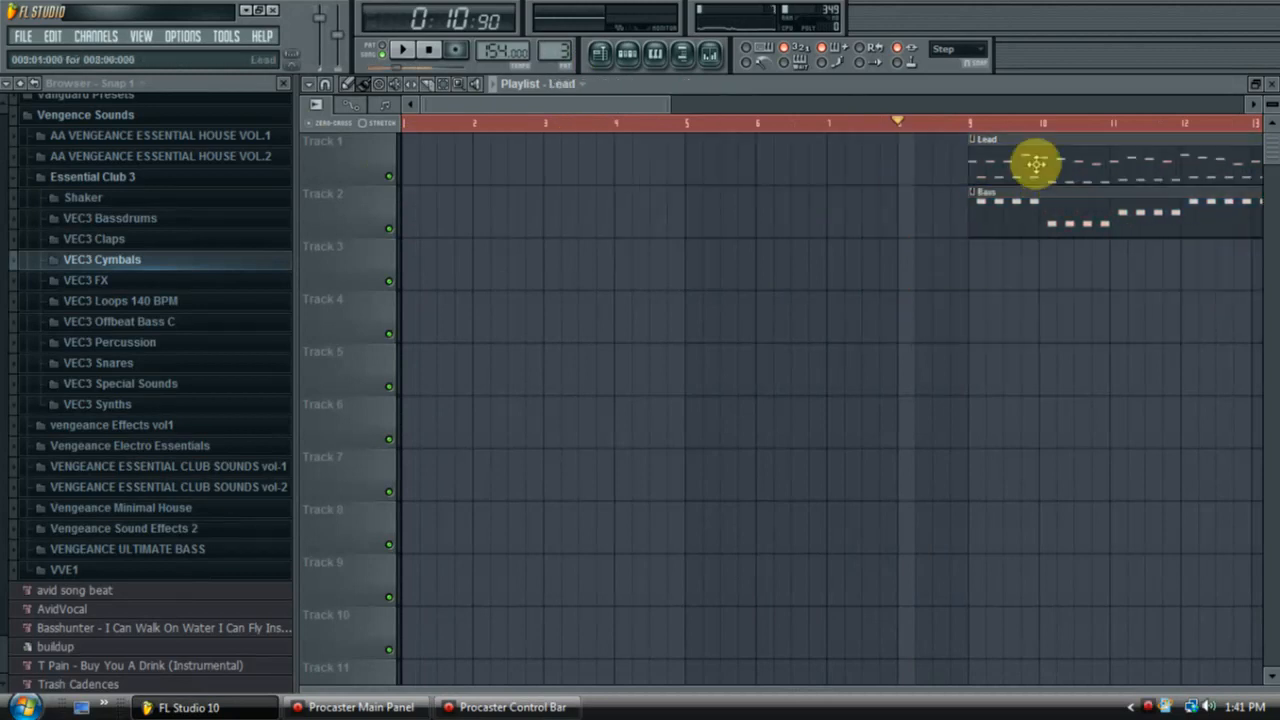
{"action": "left_click_drag", "start_coordinate": [541, 300], "coordinate": [251, 86]}
{"action": "left_click", "coordinate": [997, 228]}
{"action": "left_click", "coordinate": [686, 394]}
{"action": "left_click_drag", "start_coordinate": [920, 411], "coordinate": [280, 259]}
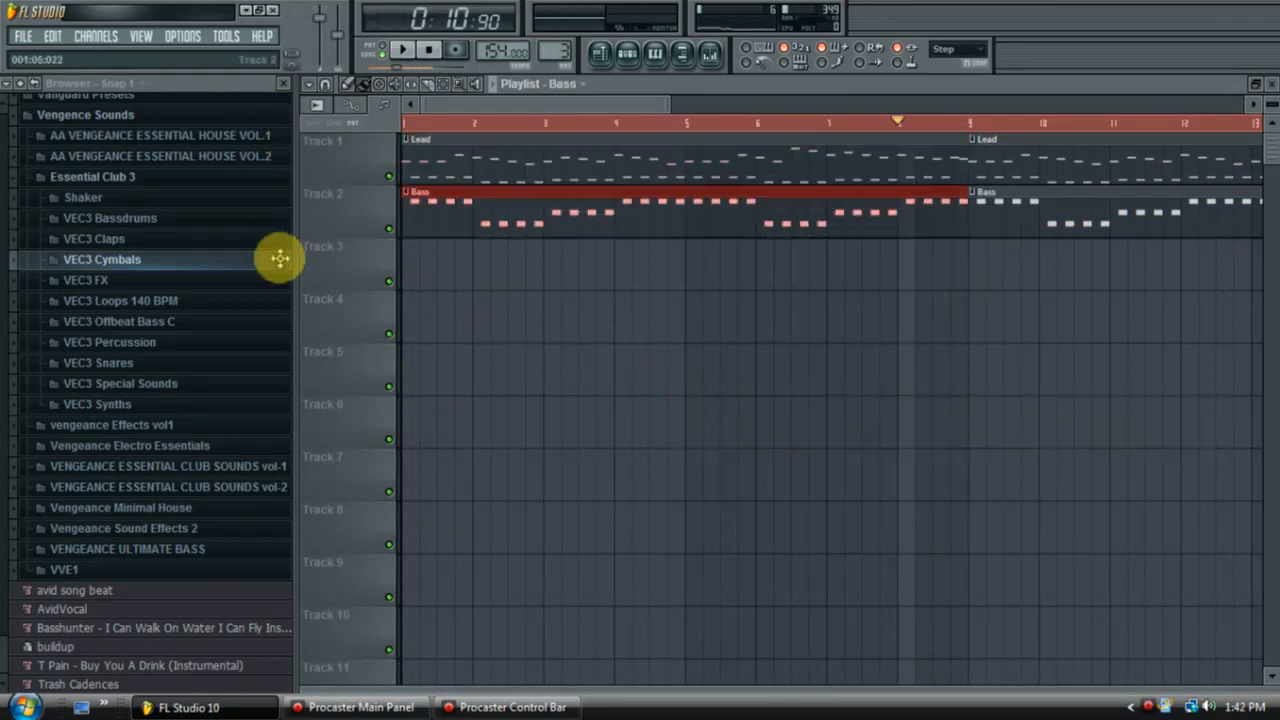
Close the sample browser and load Fruity Filter into the first effect slot of the mixer's Master track
{"action": "left_click", "coordinate": [1262, 85]}
{"action": "left_click", "coordinate": [707, 52]}
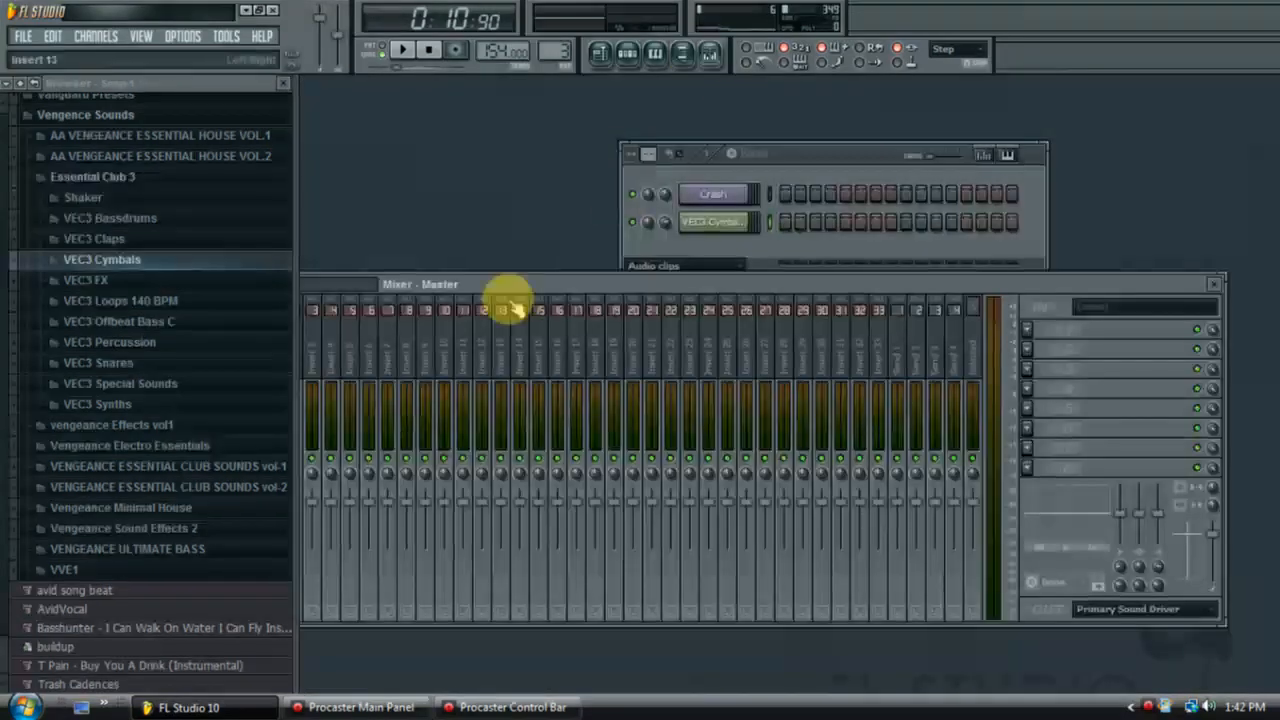
{"action": "left_click", "coordinate": [285, 87]}
{"action": "left_click_drag", "start_coordinate": [490, 246], "coordinate": [542, 264]}
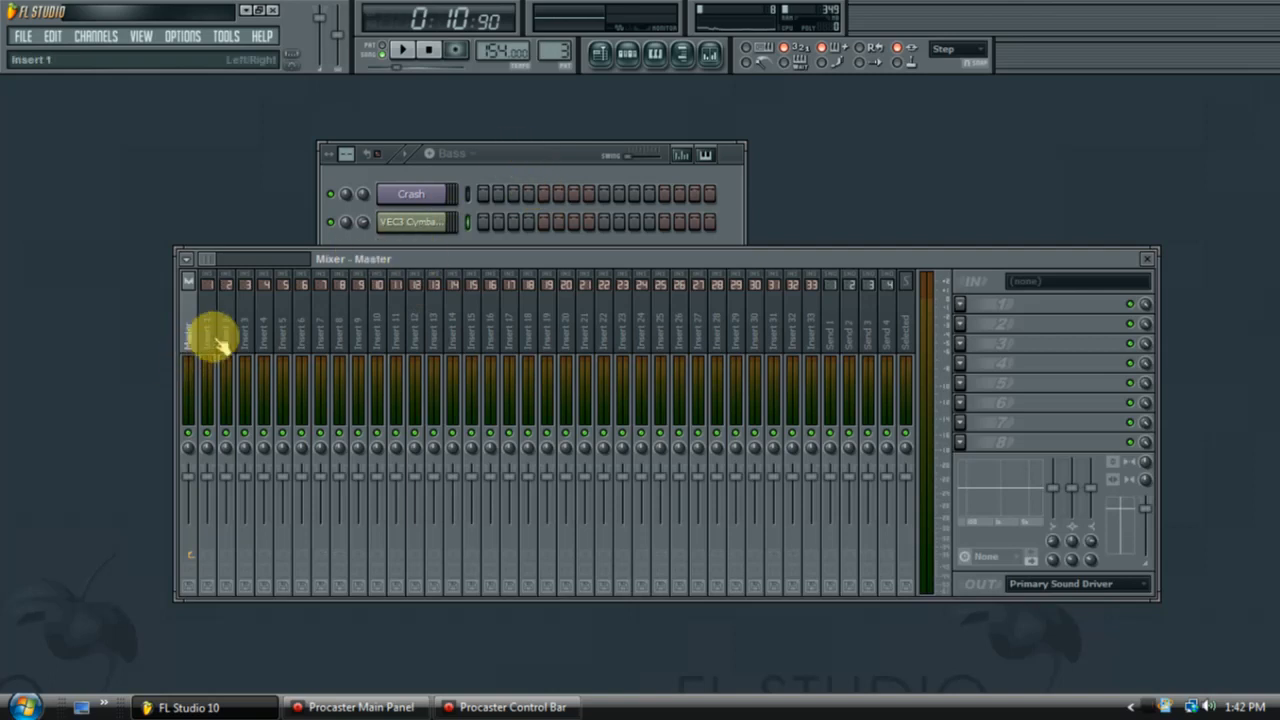
{"action": "left_click", "coordinate": [968, 305]}
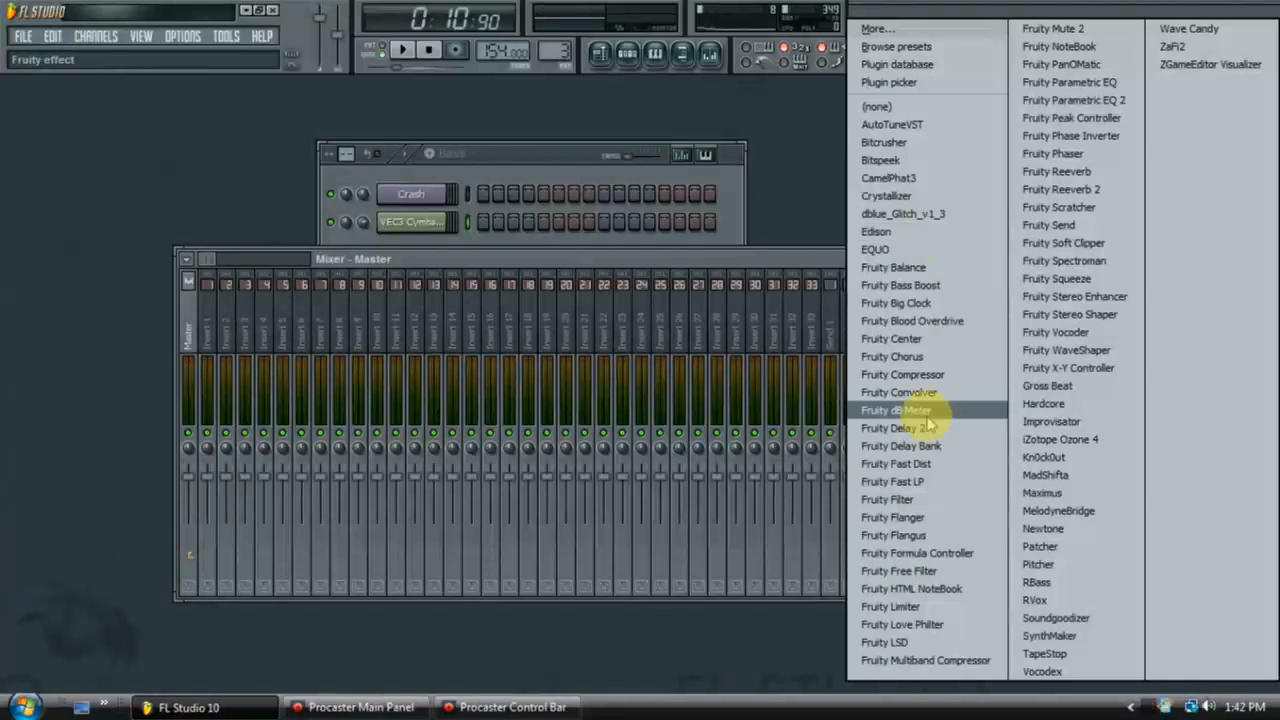
{"action": "left_click", "coordinate": [890, 499]}
{"action": "left_click_drag", "start_coordinate": [198, 208], "coordinate": [553, 249]}
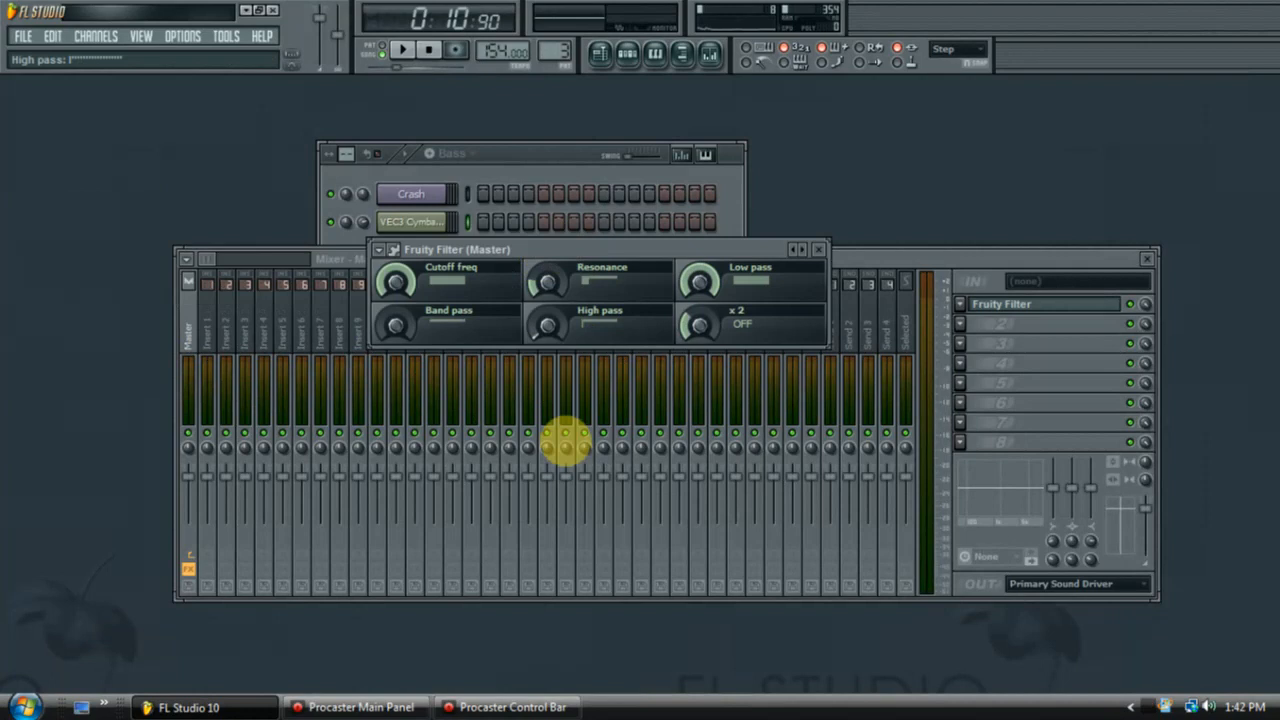
Create an automation clip for the filter's Cutoff freq, rising steadily on Track 5 from bar 1 to bar 17
{"action": "right_click", "coordinate": [397, 285]}
{"action": "left_click", "coordinate": [485, 391]}
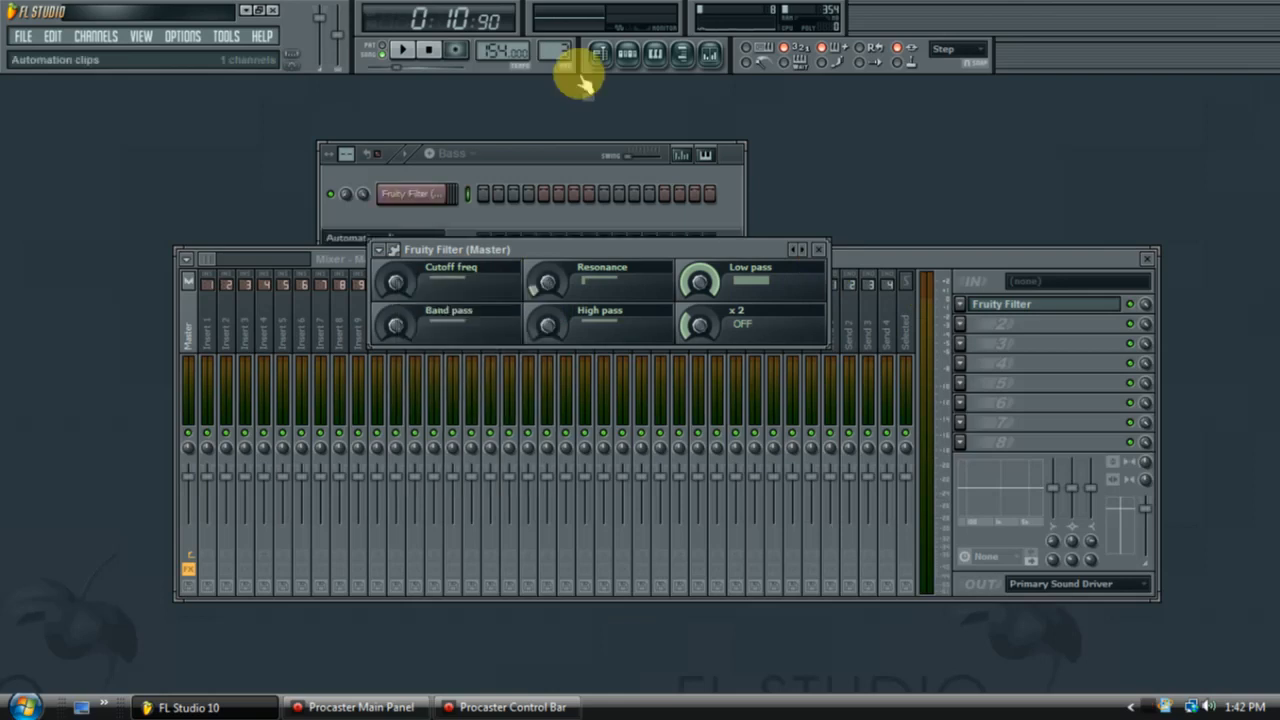
{"action": "left_click", "coordinate": [603, 53]}
{"action": "left_click_drag", "start_coordinate": [447, 105], "coordinate": [805, 353]}
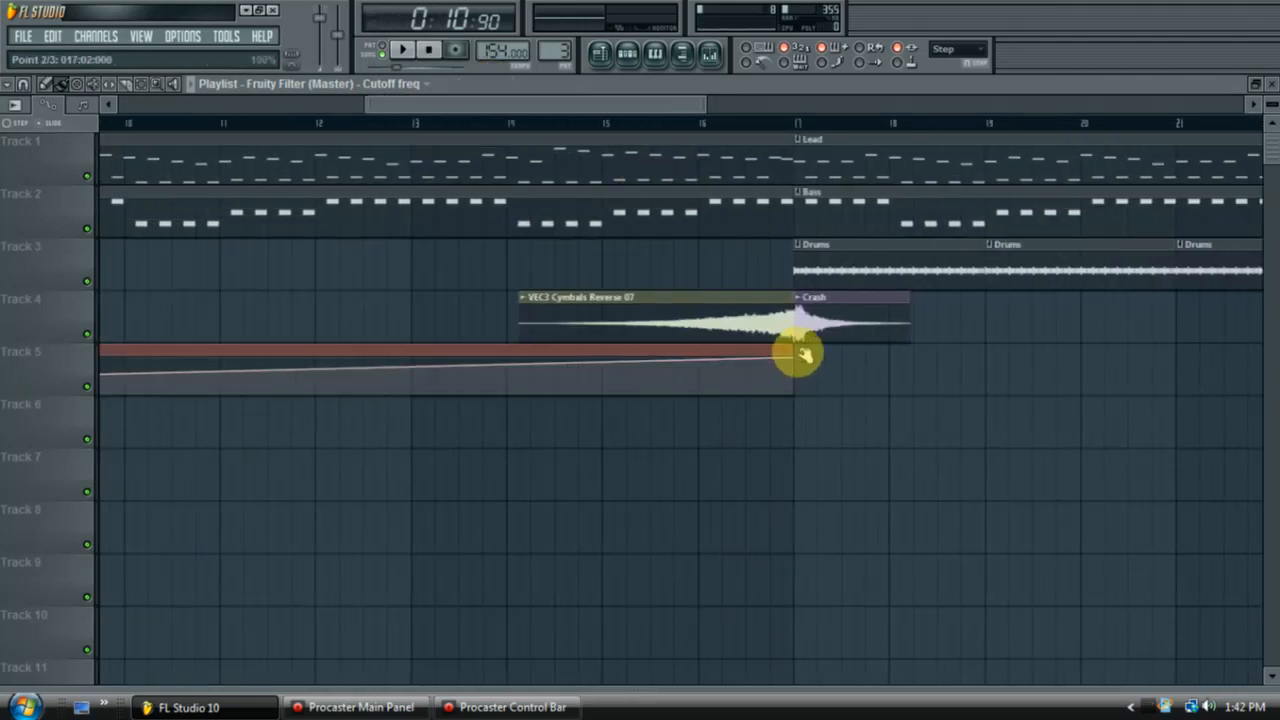
Play the song from the beginning to hear the filter sweep, then stop playback
{"action": "left_click", "coordinate": [428, 50]}
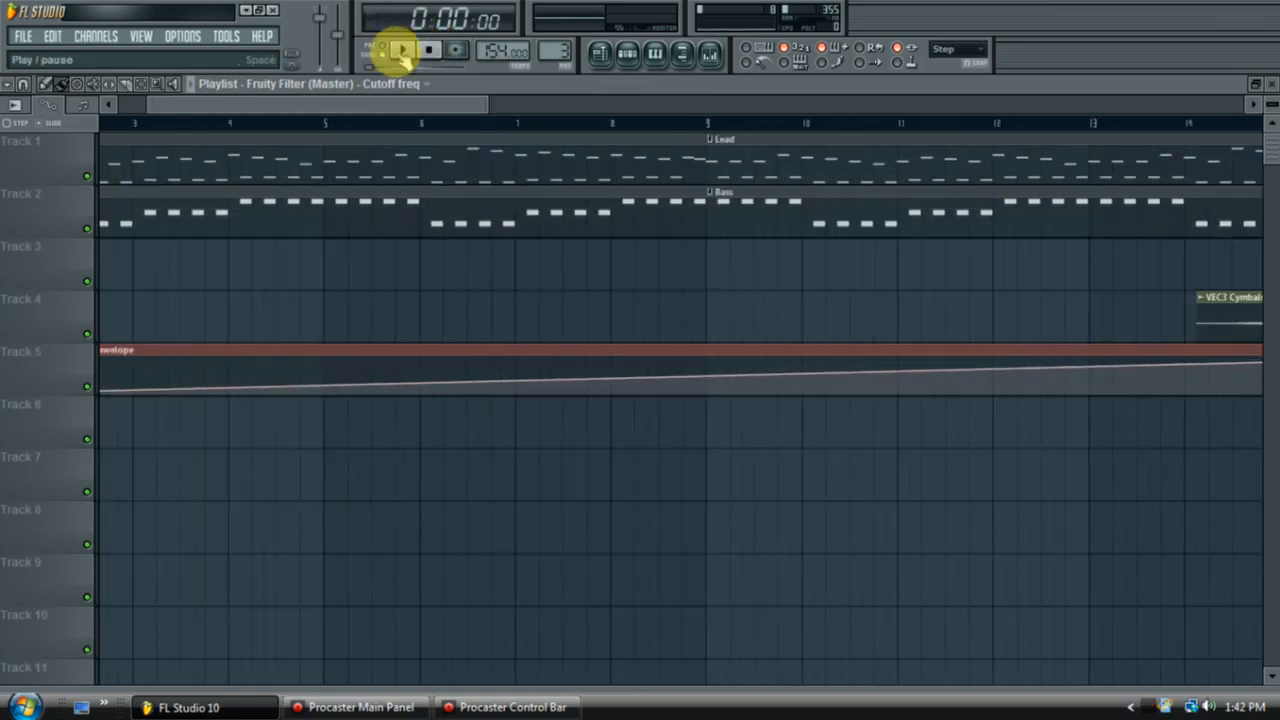
{"action": "left_click", "coordinate": [401, 51]}
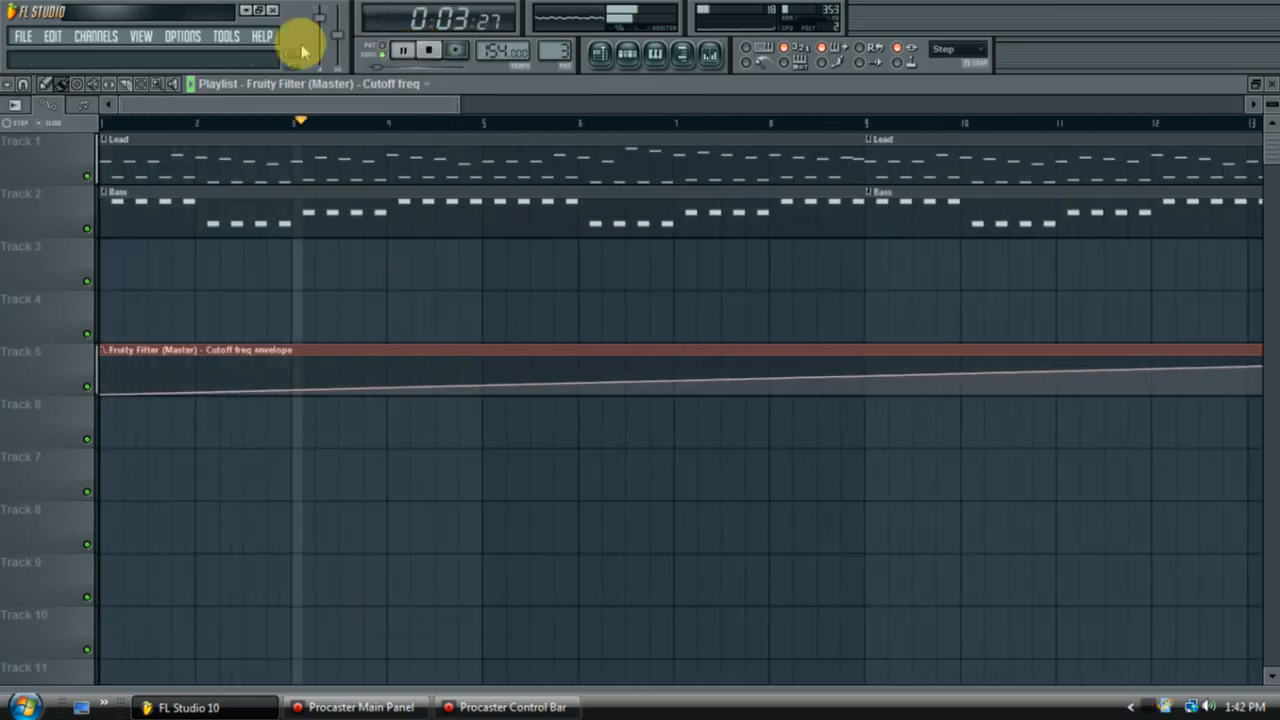
{"action": "left_click_drag", "start_coordinate": [309, 106], "coordinate": [366, 120]}
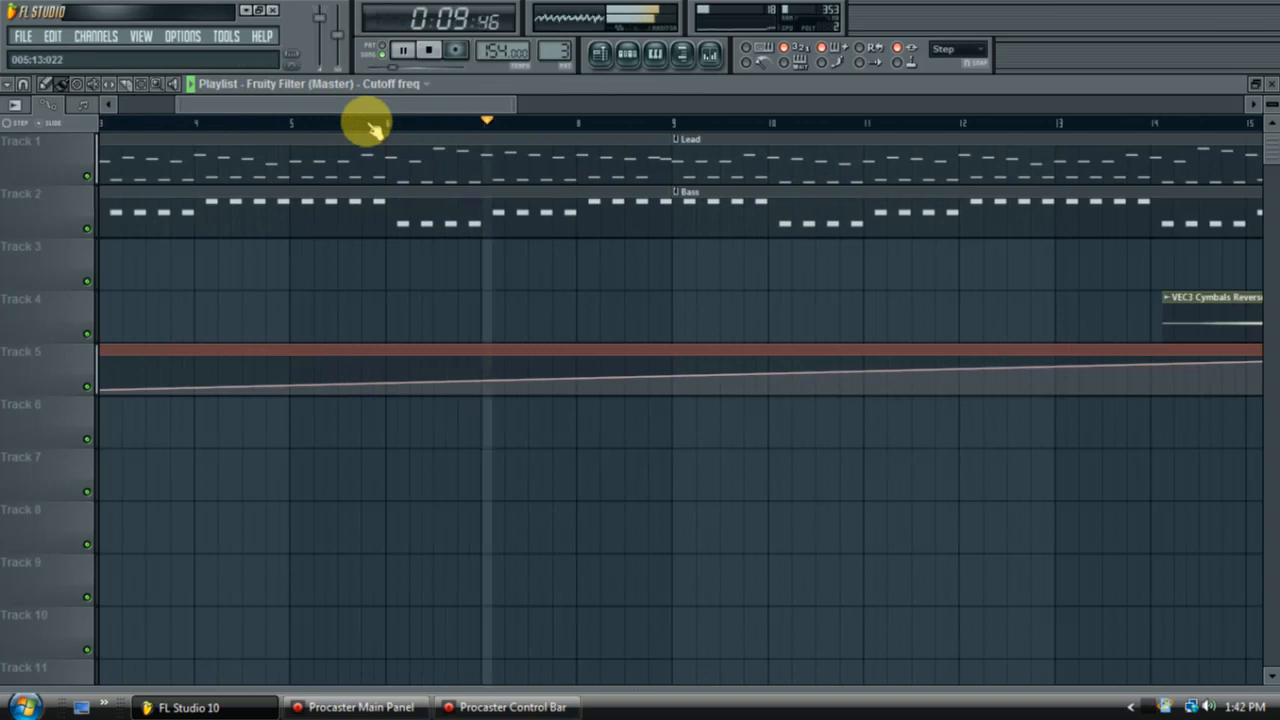
{"action": "left_click", "coordinate": [430, 52]}
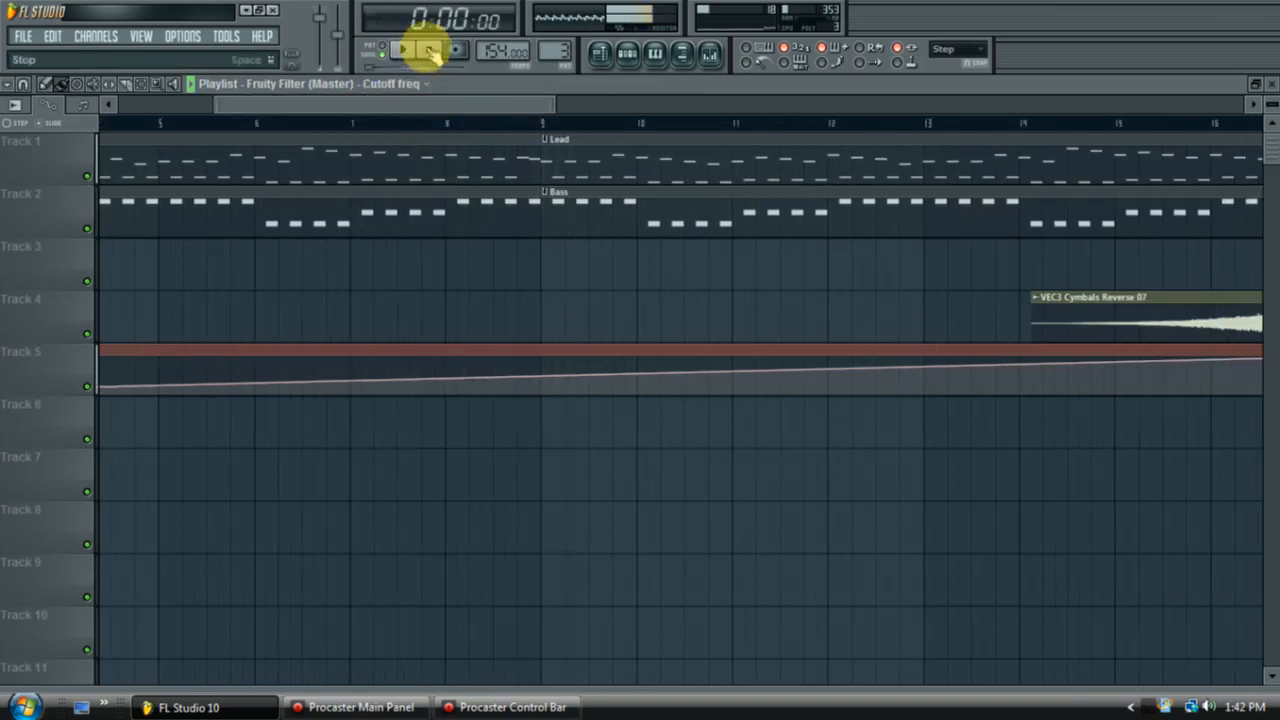
Delete the Bass clips at bars 1 and 9 on Track 2 and leave the playlist
{"action": "right_click", "coordinate": [441, 209]}
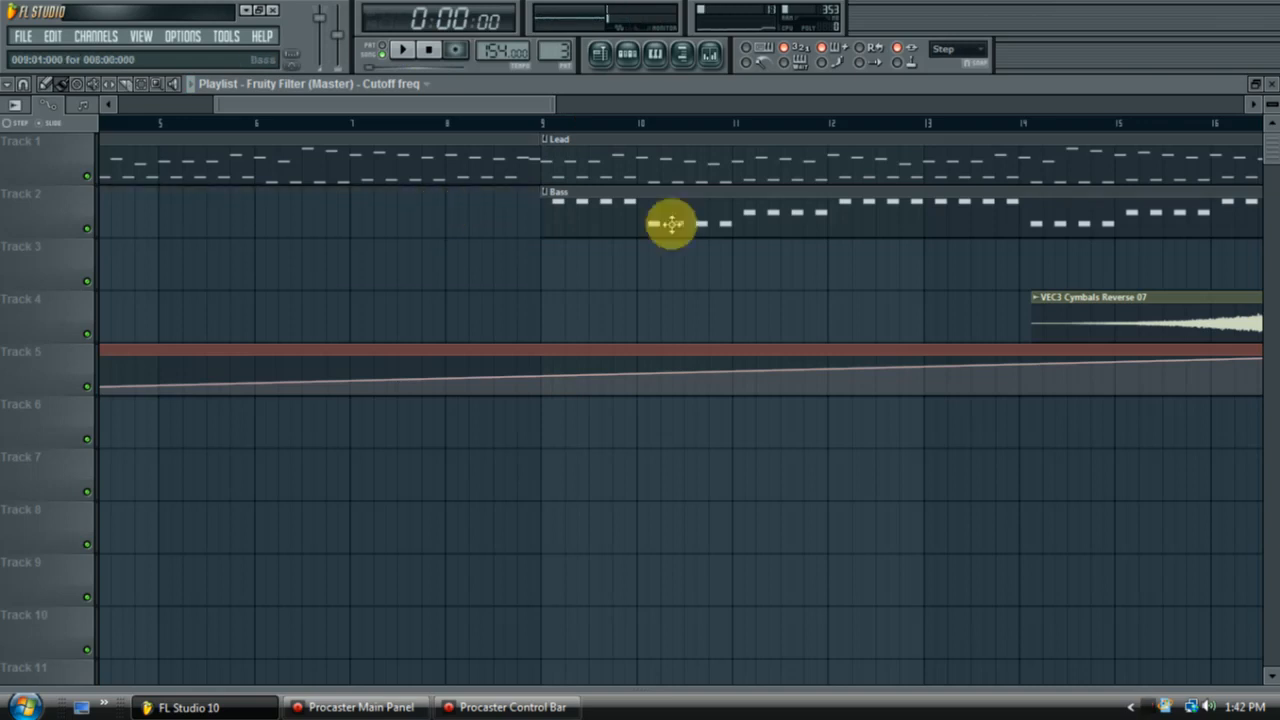
{"action": "right_click", "coordinate": [671, 215]}
{"action": "left_click", "coordinate": [1265, 84]}
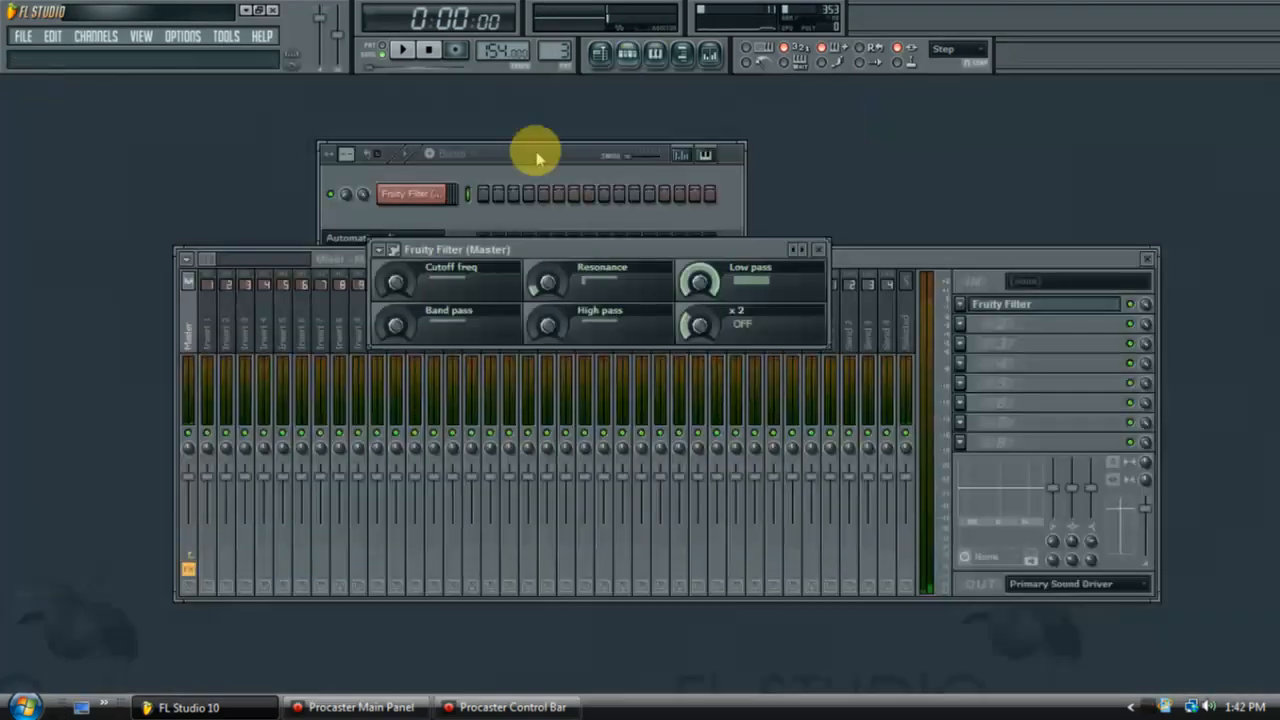
Show all channels, switch to Pattern 4 and fill the Kick channel on every fourth step
{"action": "left_click", "coordinate": [389, 269]}
{"action": "left_click_drag", "start_coordinate": [515, 154], "coordinate": [666, 181]}
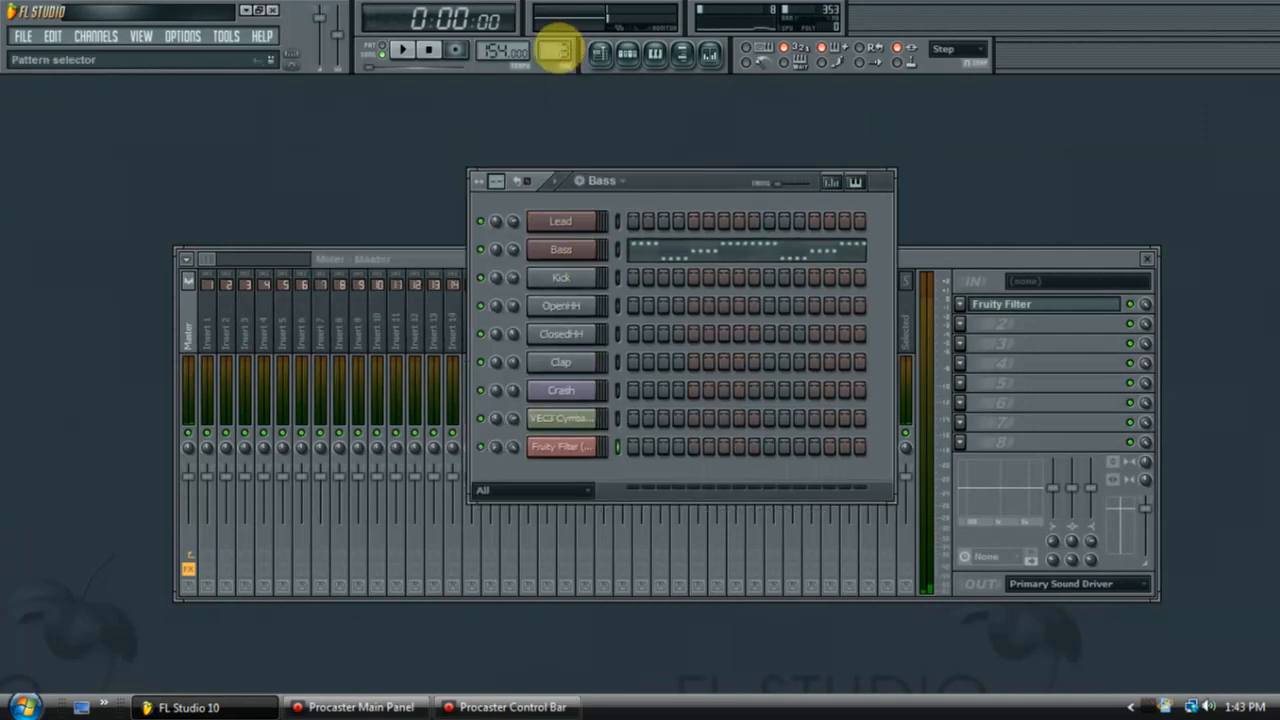
{"action": "scroll", "coordinate": [558, 50], "scroll_direction": "up", "scroll_amount": 1}
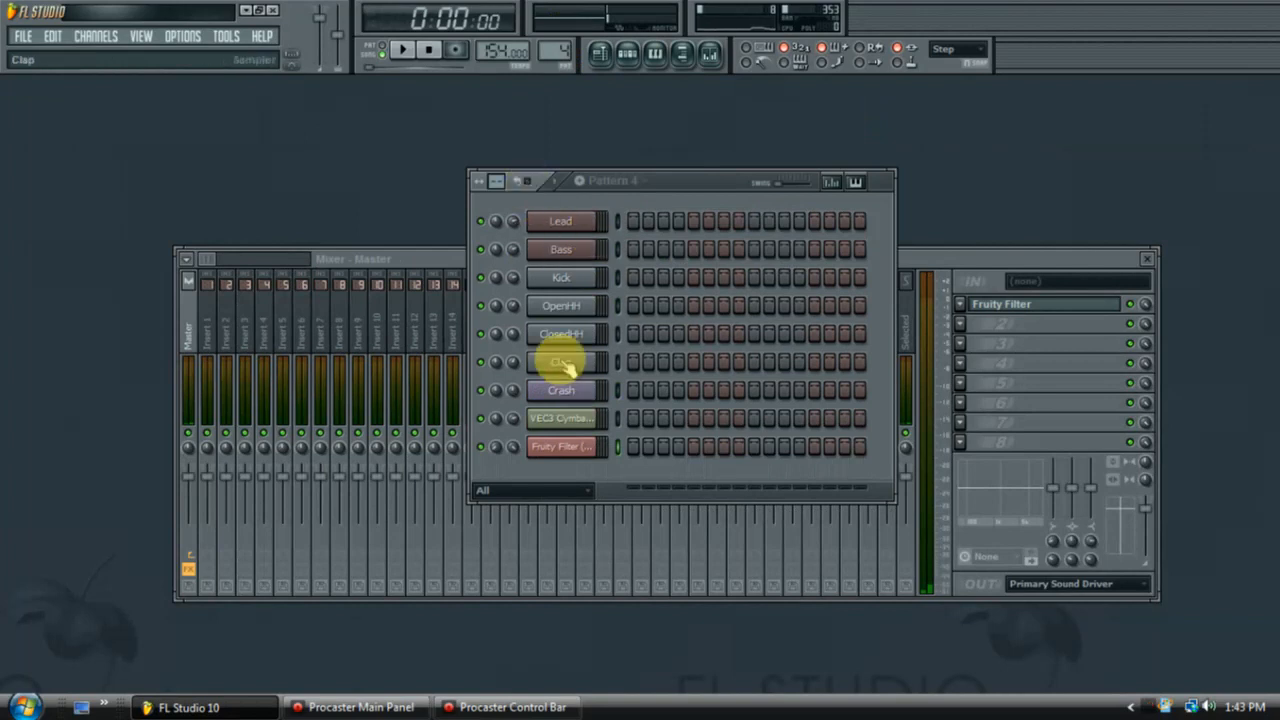
{"action": "right_click", "coordinate": [565, 290]}
{"action": "left_click", "coordinate": [634, 432]}
Open the Bass channel's piano roll in Pattern 4 and place a two-step note at the start of bar 1
{"action": "left_click", "coordinate": [535, 224]}
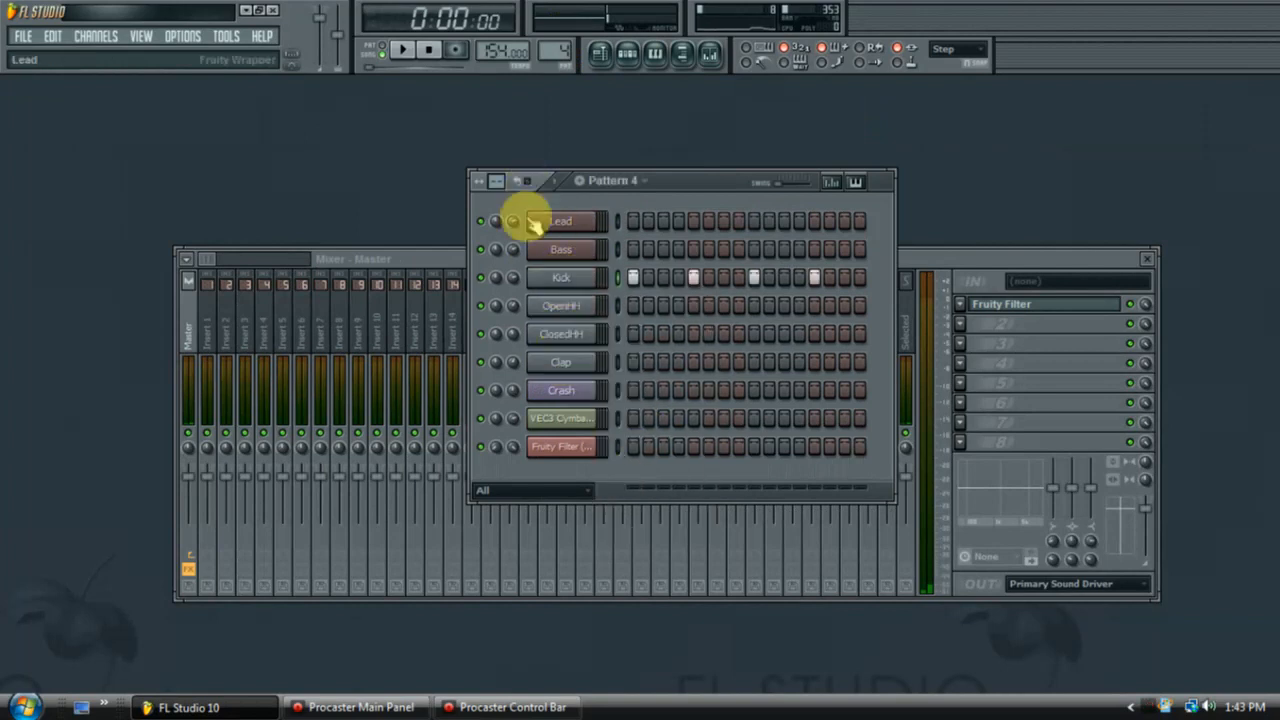
{"action": "right_click", "coordinate": [565, 223]}
{"action": "left_click", "coordinate": [716, 174]}
{"action": "right_click", "coordinate": [556, 250]}
{"action": "left_click", "coordinate": [670, 257]}
{"action": "left_click", "coordinate": [70, 260]}
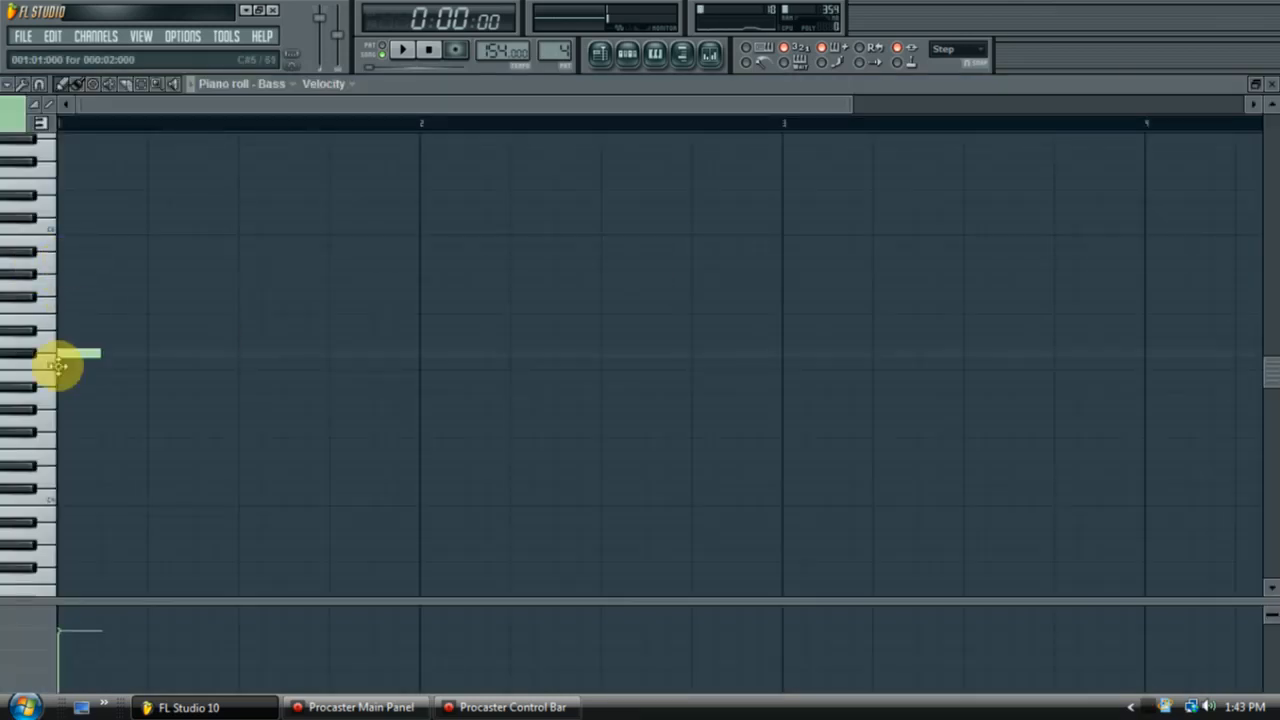
Play the playlist briefly from just before bar 17 to hear the end of the Lead buildup
{"action": "left_click", "coordinate": [600, 52]}
{"action": "scroll", "coordinate": [751, 140], "scroll_direction": "right", "scroll_amount": 5}
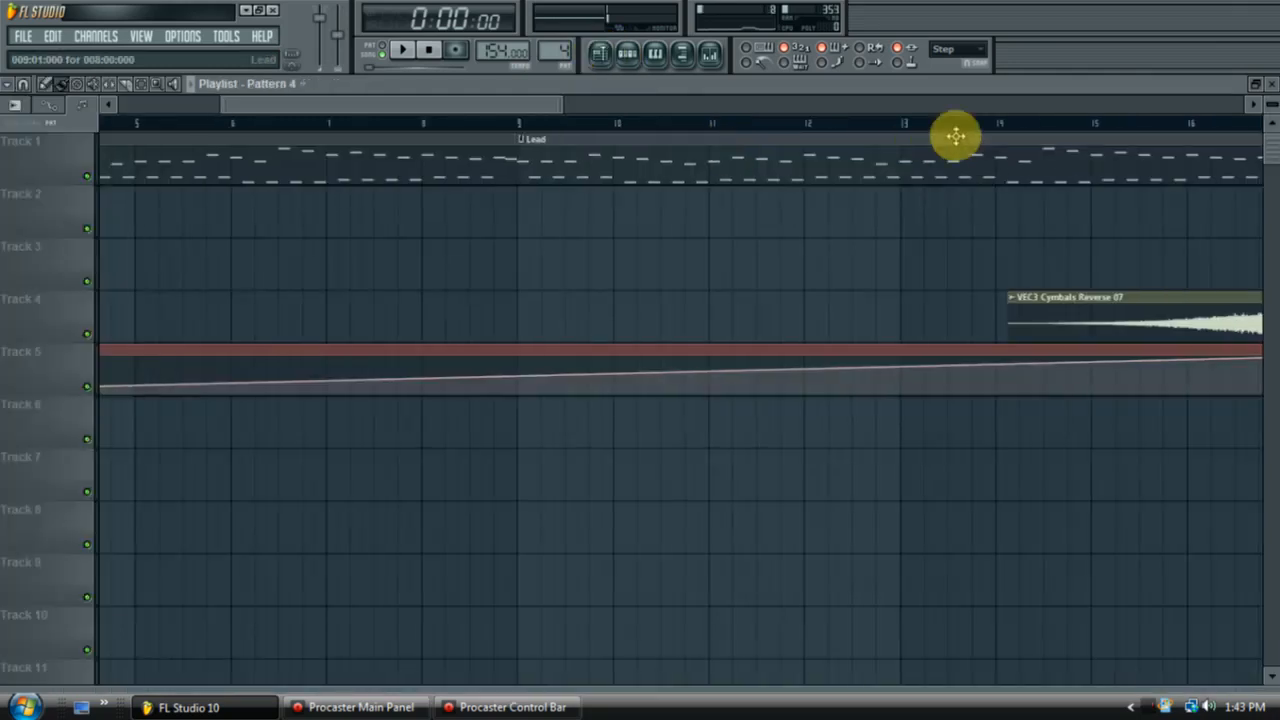
{"action": "scroll", "coordinate": [910, 135], "scroll_direction": "right", "scroll_amount": 8}
{"action": "left_click", "coordinate": [914, 127]}
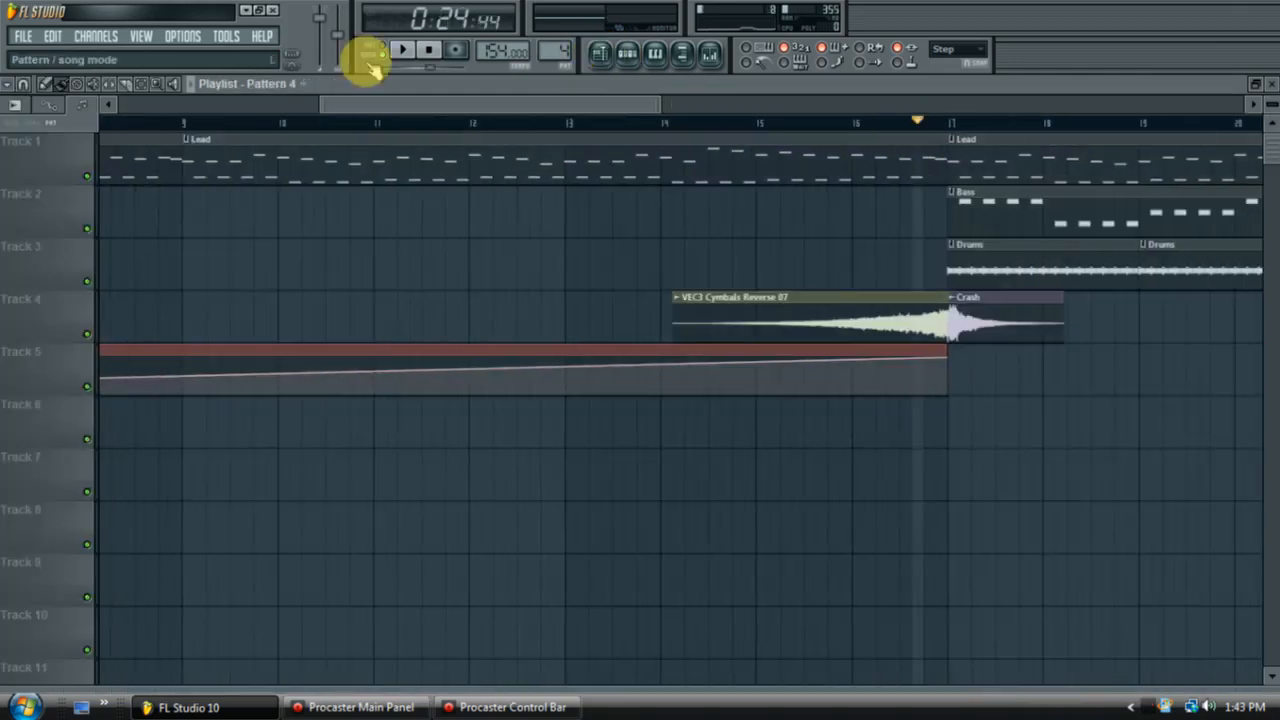
{"action": "left_click", "coordinate": [400, 52]}
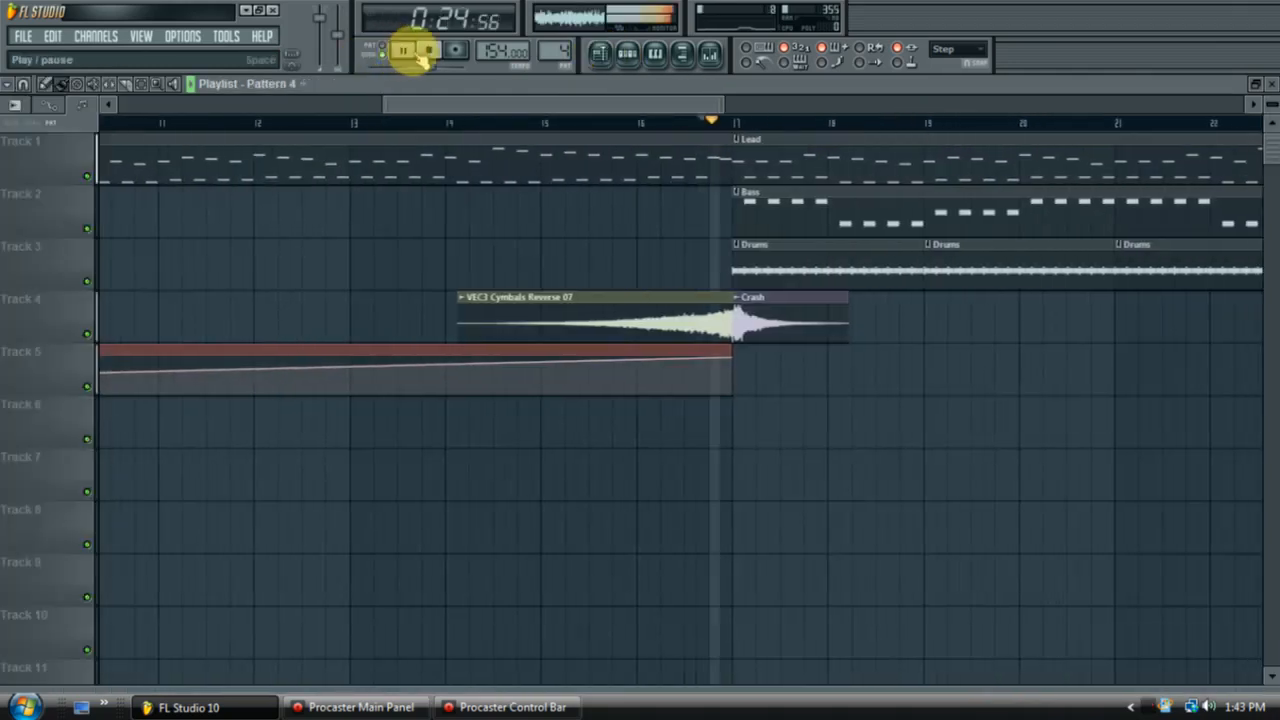
{"action": "left_click", "coordinate": [430, 50]}
Return to the Bass piano roll, switch to pattern mode and play the Pattern 4 note briefly
{"action": "left_click", "coordinate": [1271, 84]}
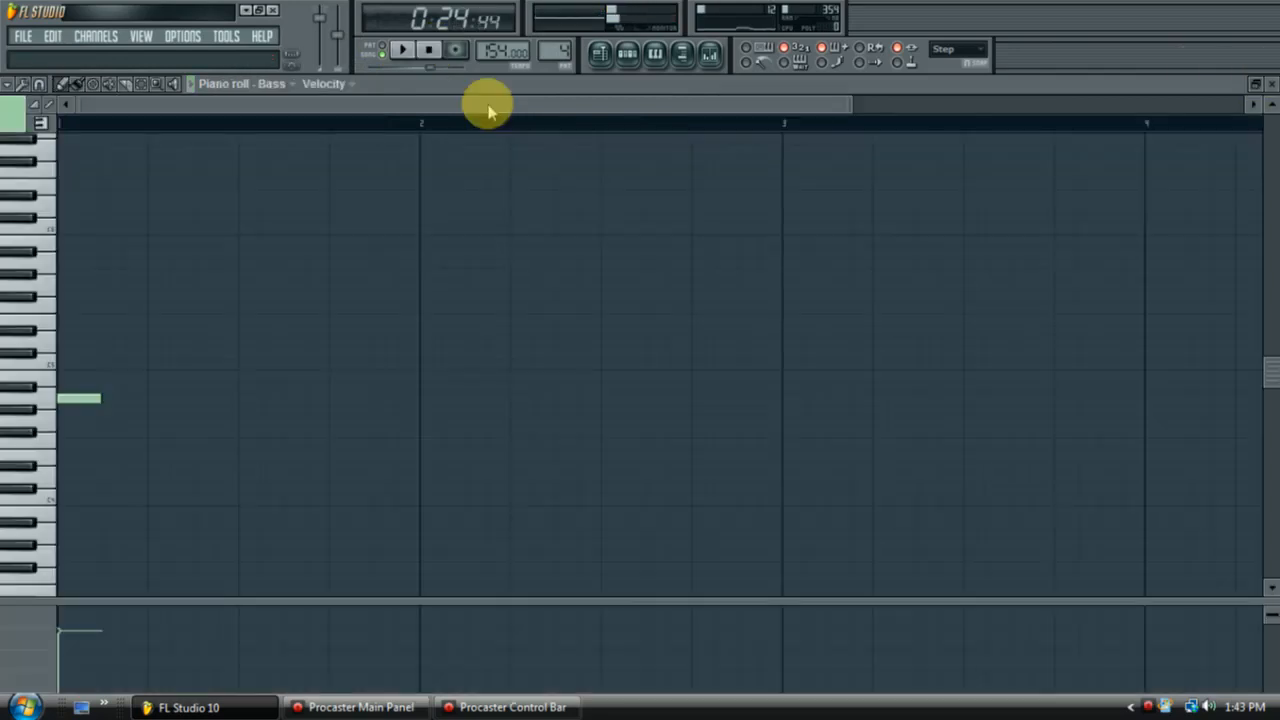
{"action": "left_click", "coordinate": [385, 50]}
{"action": "left_click", "coordinate": [400, 50]}
{"action": "left_click", "coordinate": [428, 50]}
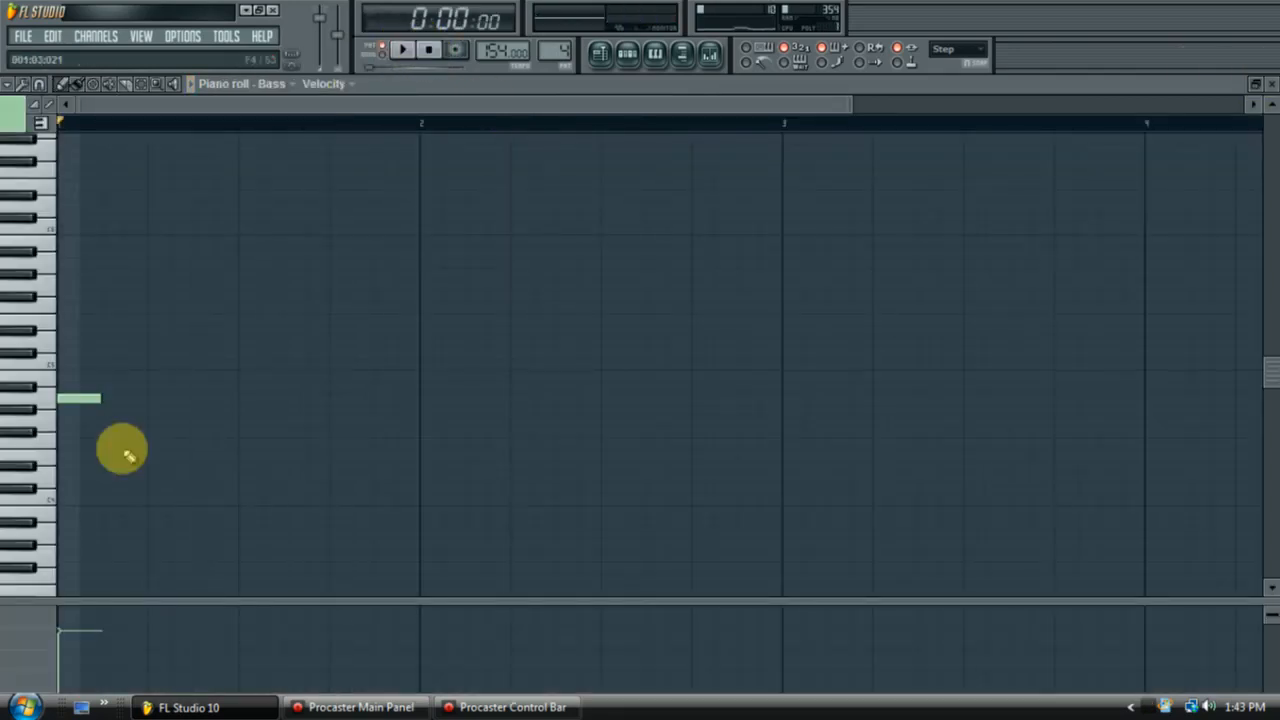
Lengthen the first Bass note to four steps and add matching notes F4, G4 and A4 at the starts of bars 2, 3 and 4
{"action": "left_click", "coordinate": [411, 447]}
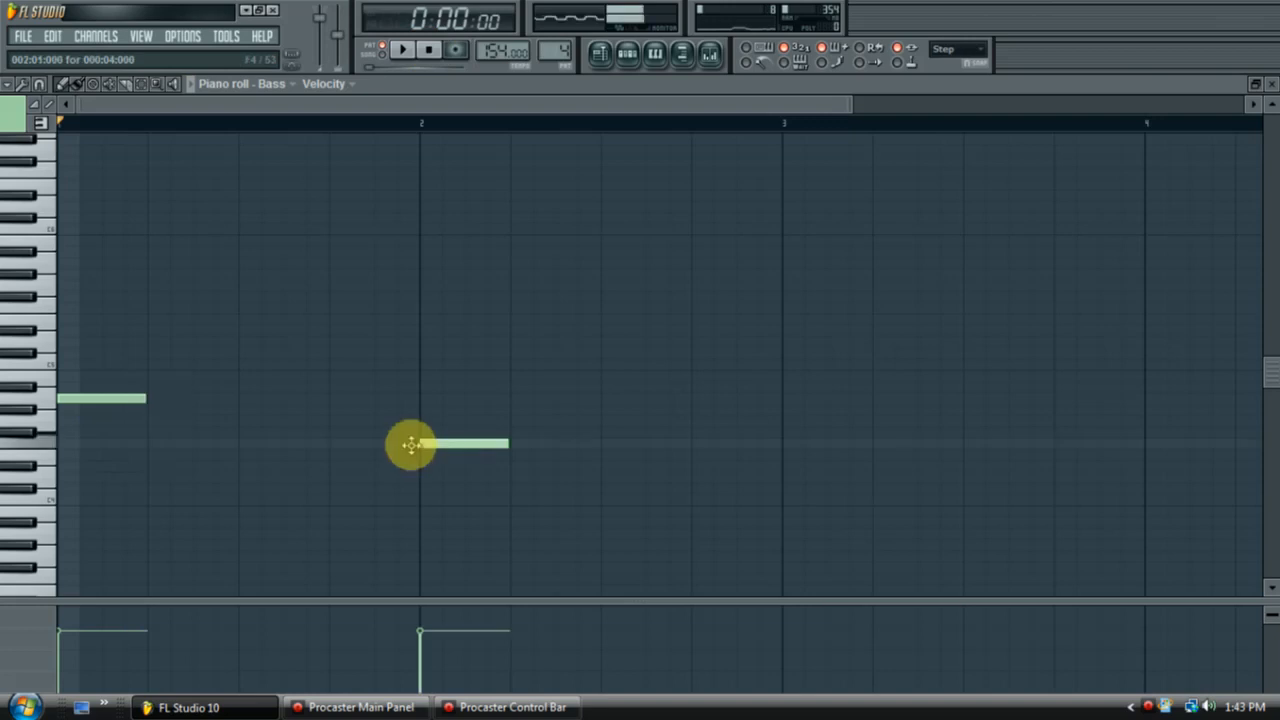
{"action": "left_click", "coordinate": [777, 421]}
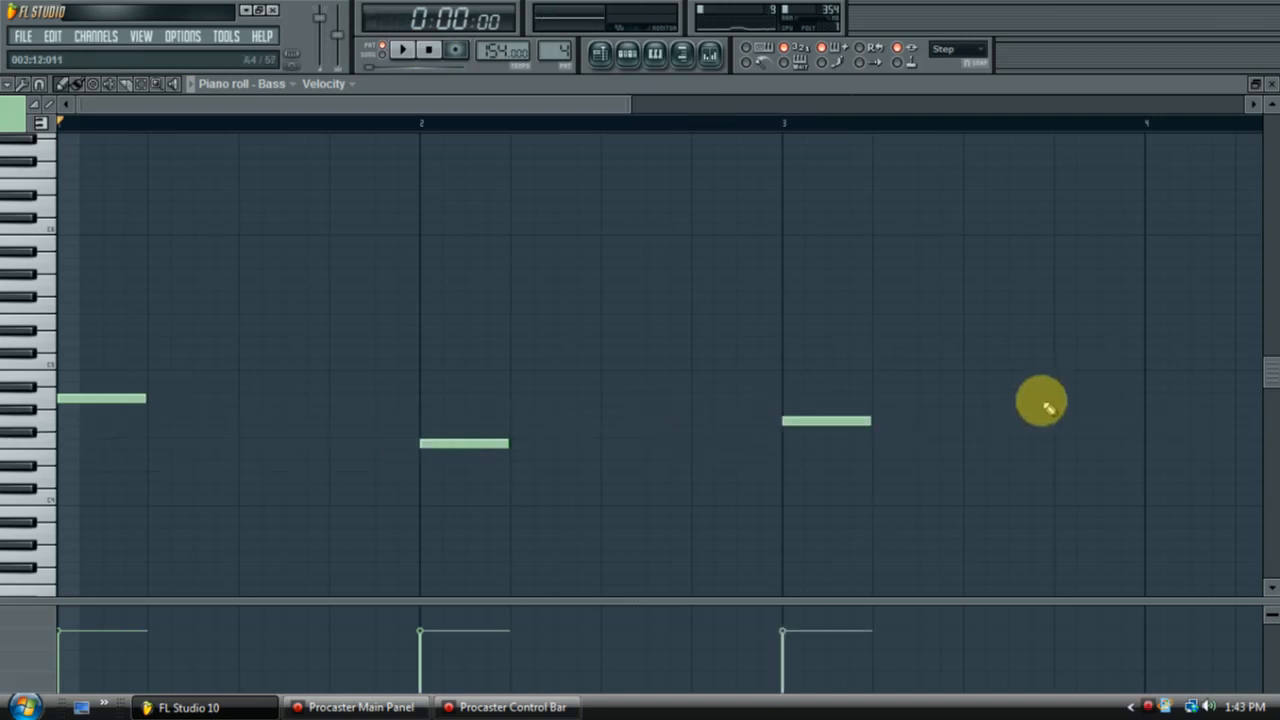
{"action": "left_click", "coordinate": [1150, 399]}
{"action": "left_click", "coordinate": [1271, 84]}
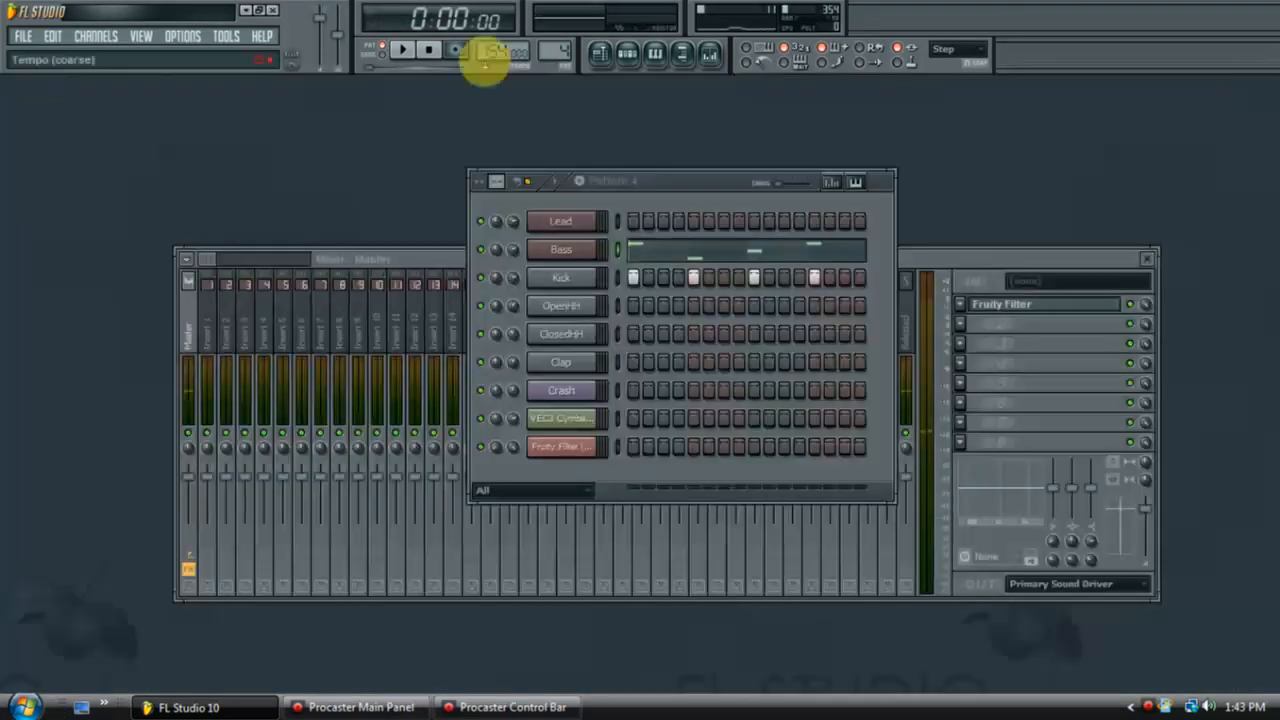
Place Pattern 4 clips on Track 3 at bars 9 and 13 while auditioning the playlist from just before bar 9
{"action": "left_click", "coordinate": [599, 51]}
{"action": "left_click_drag", "start_coordinate": [598, 297], "coordinate": [799, 238]}
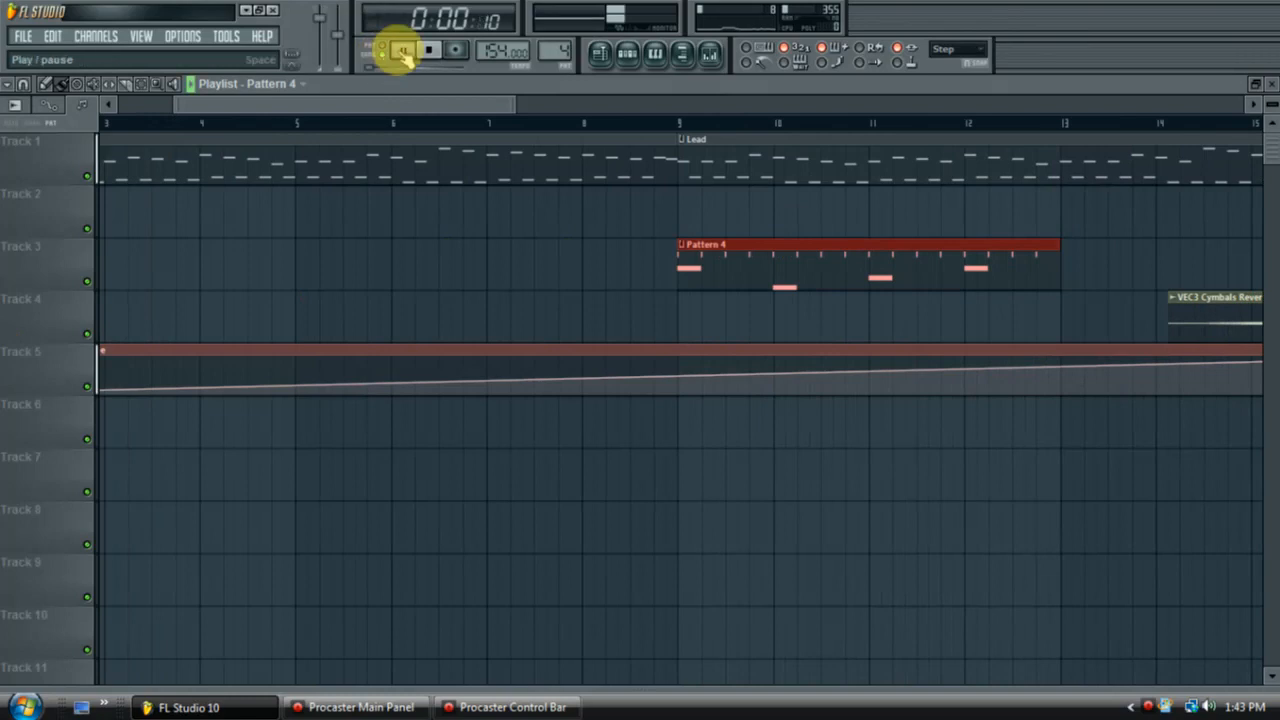
{"action": "left_click", "coordinate": [594, 117]}
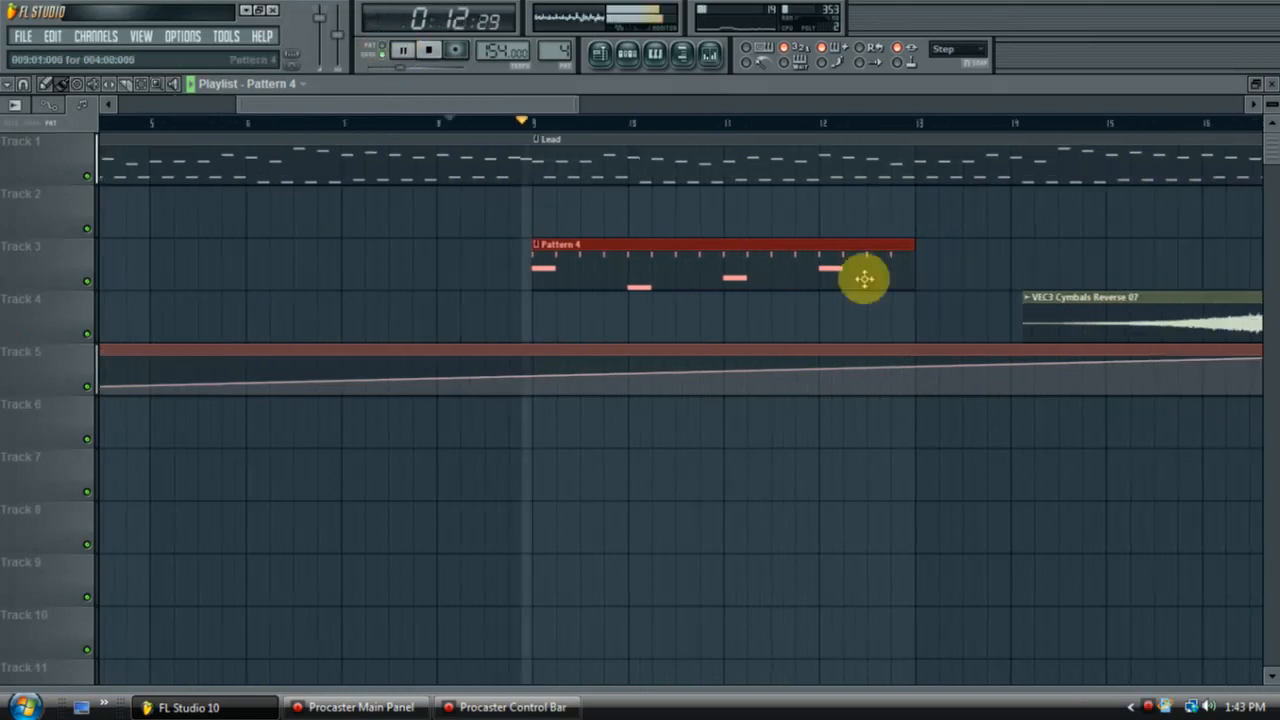
{"action": "left_click_drag", "start_coordinate": [805, 214], "coordinate": [843, 271]}
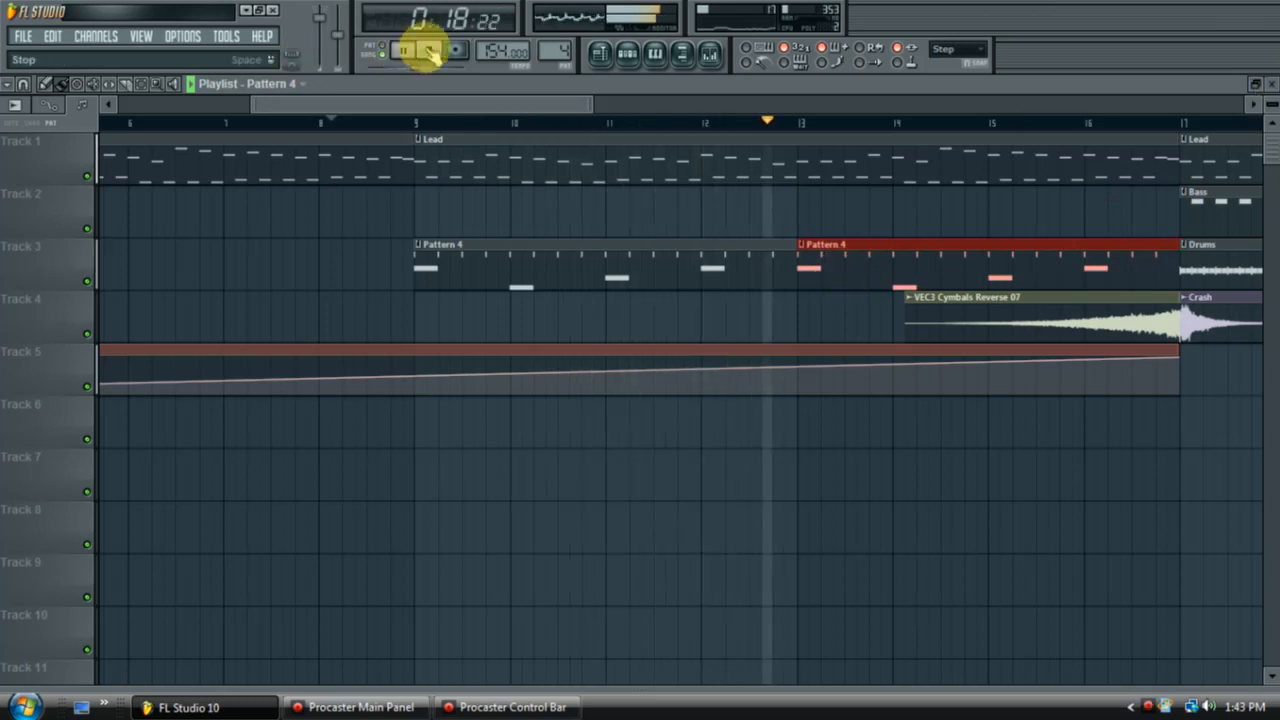
{"action": "left_click", "coordinate": [432, 53]}
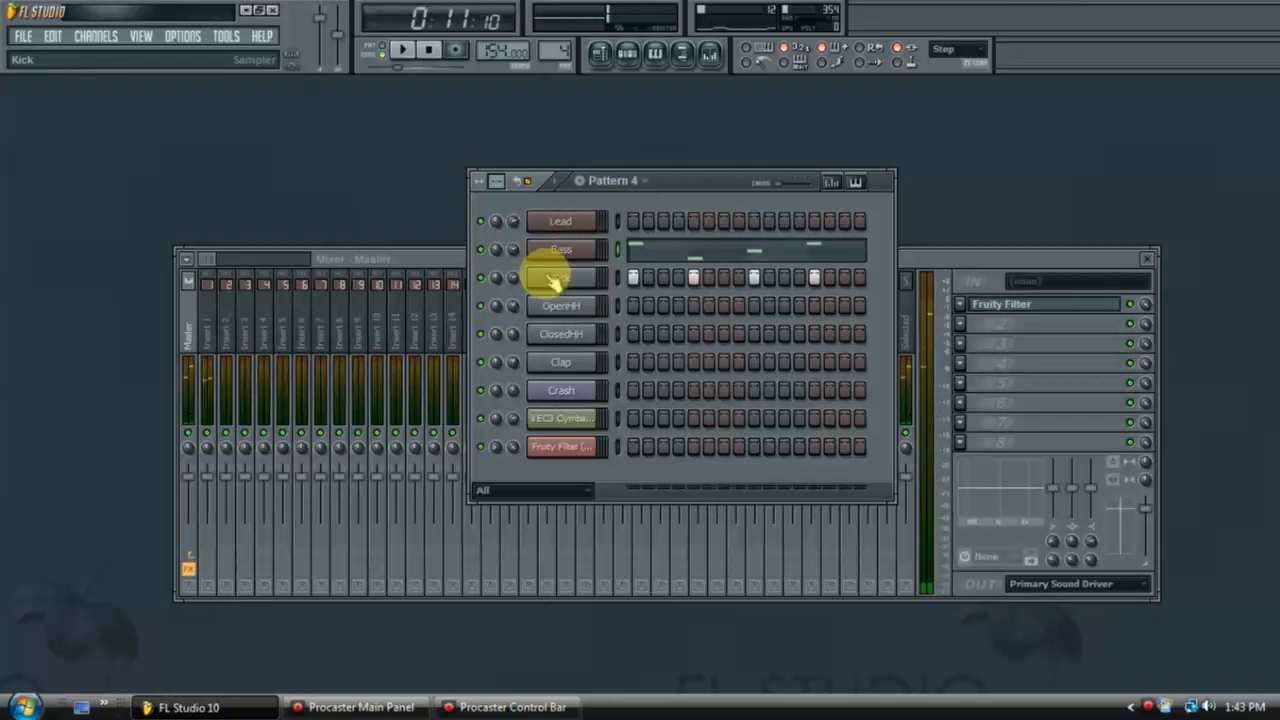
Clear the Kick steps from Pattern 4 and name the empty Pattern 5 Kick
{"action": "right_click", "coordinate": [553, 281]}
{"action": "key", "text": "Escape"}
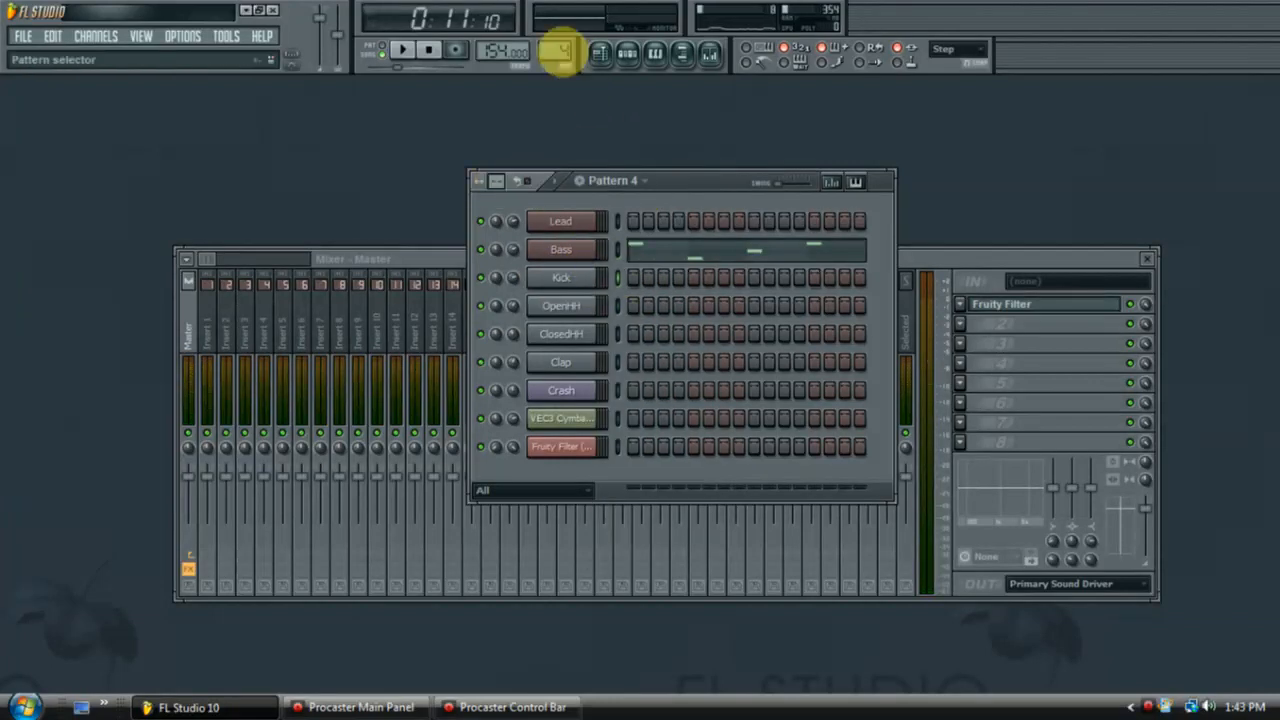
{"action": "scroll", "coordinate": [560, 53], "scroll_direction": "up", "scroll_amount": 6}
{"action": "scroll", "coordinate": [558, 48], "scroll_direction": "down", "scroll_amount": 1}
{"action": "scroll", "coordinate": [558, 48], "scroll_direction": "up", "scroll_amount": 1}
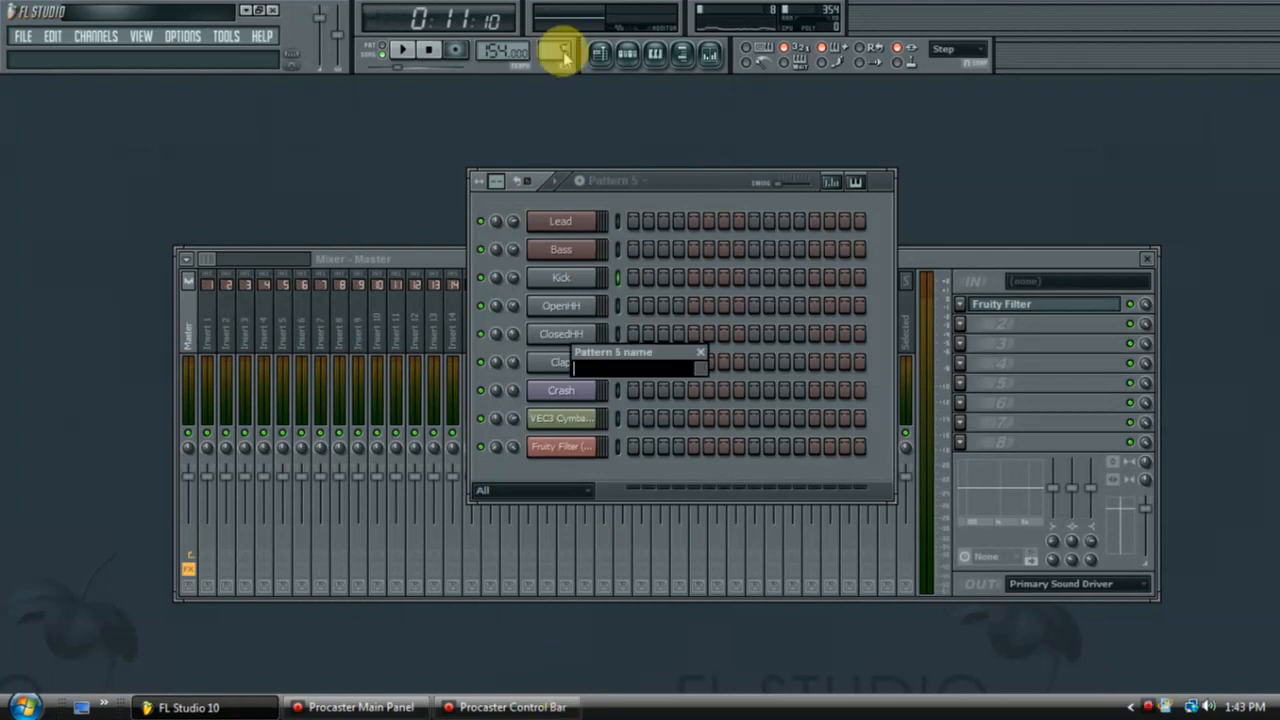
{"action": "key", "text": "Return"}
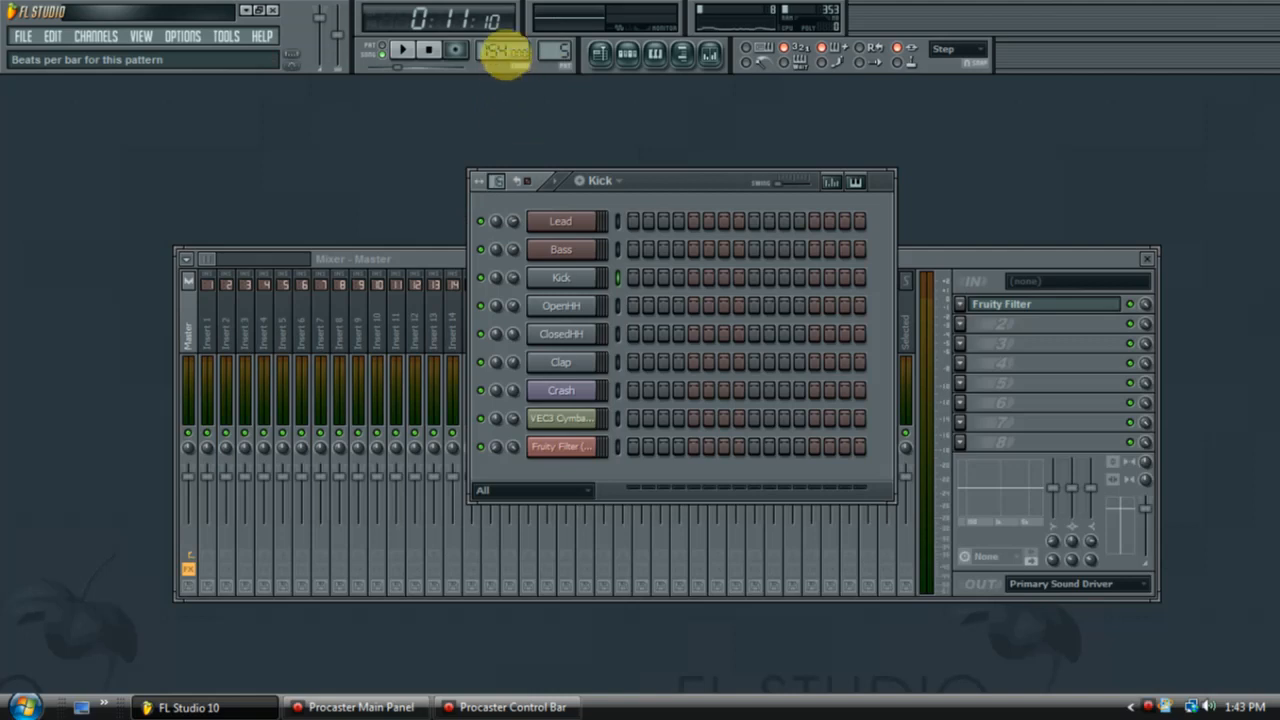
Lengthen the Kick pattern to four bars and fill its Kick channel on every fourth step, with an extra hit near the end
{"action": "scroll", "coordinate": [505, 53], "scroll_direction": "up", "scroll_amount": 12}
{"action": "right_click", "coordinate": [594, 277]}
{"action": "left_click", "coordinate": [655, 432]}
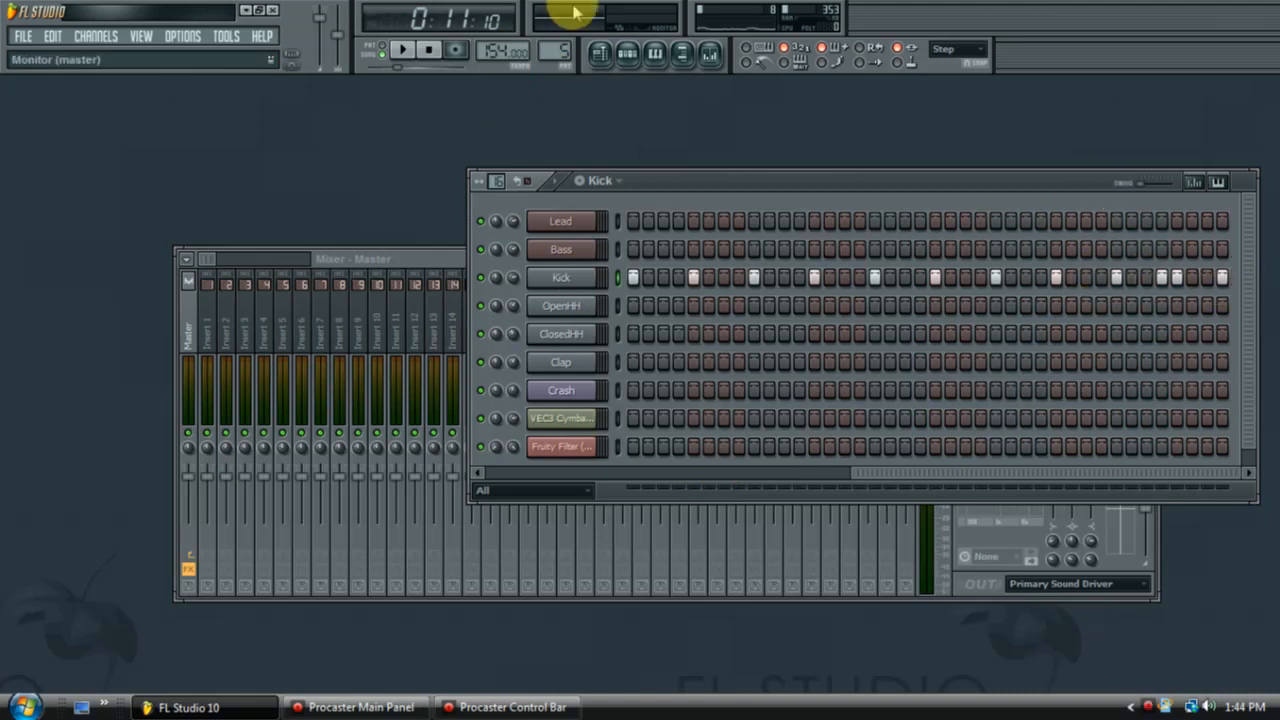
Place the Kick pattern in the playlist and move its clip to Track 2 at bar 9
{"action": "left_click", "coordinate": [603, 57]}
{"action": "left_click", "coordinate": [614, 463]}
{"action": "left_click_drag", "start_coordinate": [614, 463], "coordinate": [494, 305]}
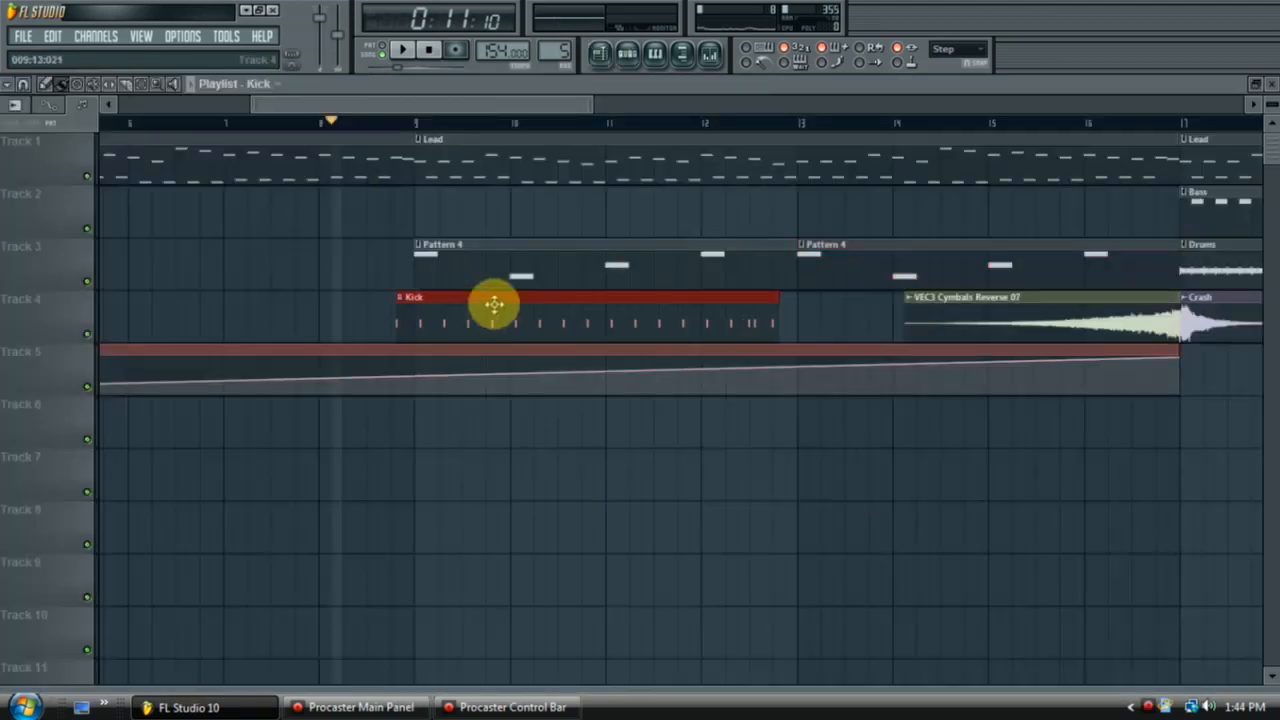
{"action": "scroll", "coordinate": [786, 289], "scroll_direction": "down", "scroll_amount": 1}
{"action": "left_click_drag", "start_coordinate": [679, 305], "coordinate": [672, 199]}
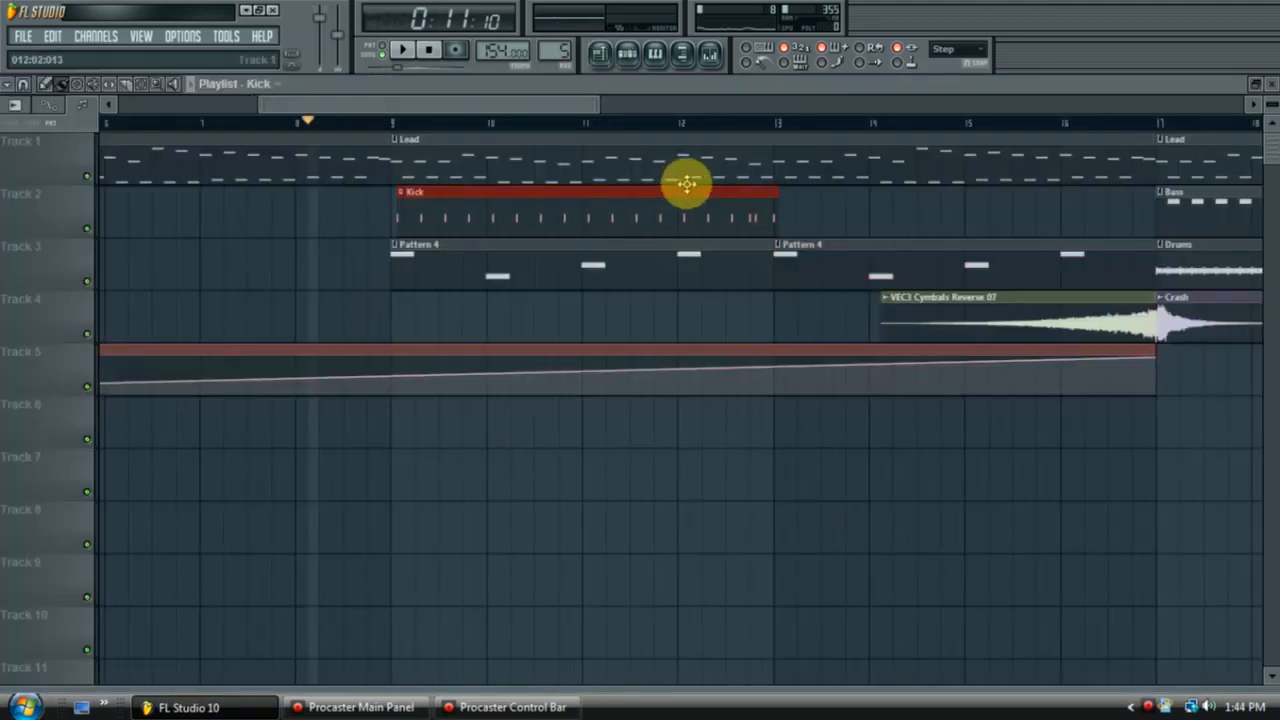
Open the Pattern 4 clip, rename the pattern BassHits and close its piano roll
{"action": "double_click", "coordinate": [487, 276]}
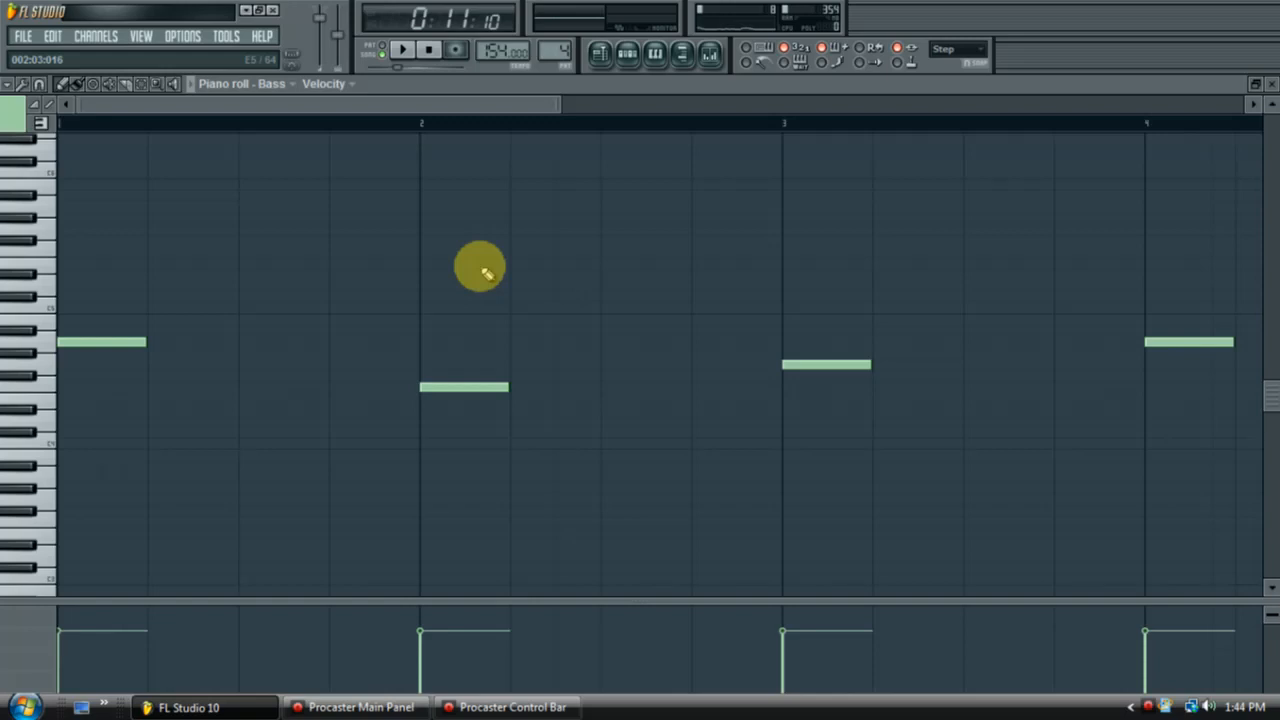
{"action": "key", "text": "F2"}
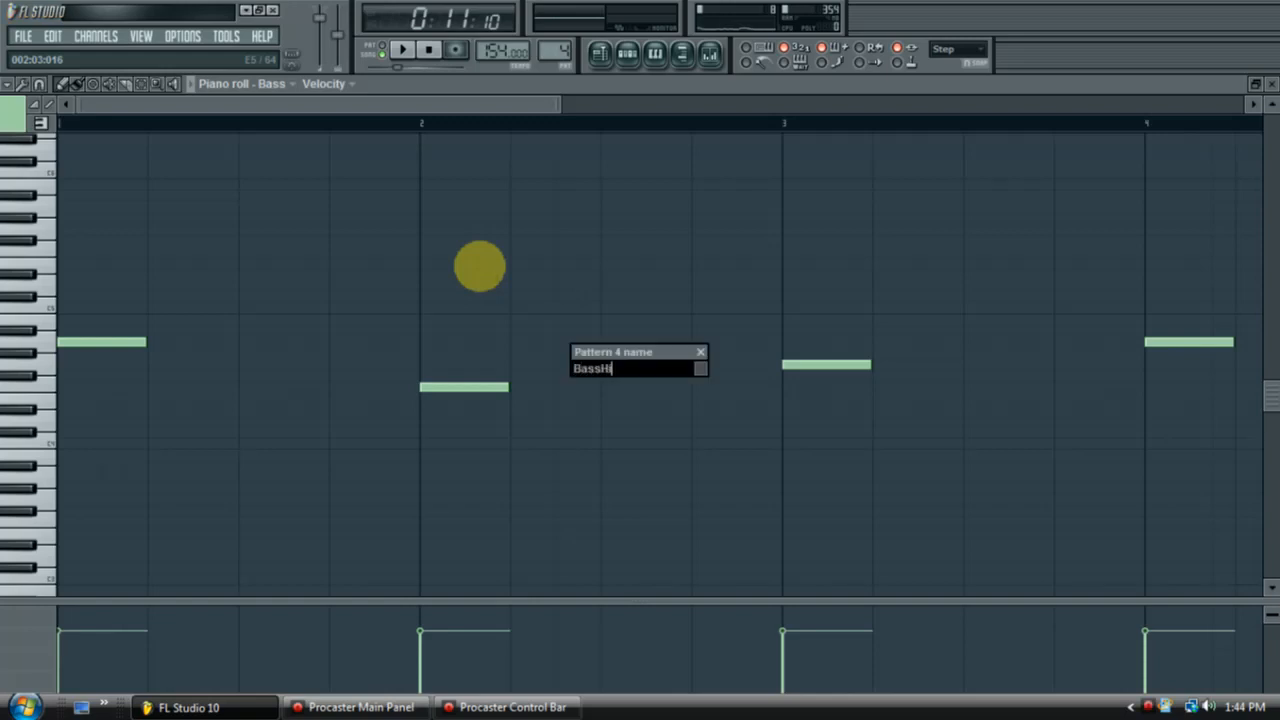
{"action": "type", "text": "BassHit"}
{"action": "key", "text": "Return"}
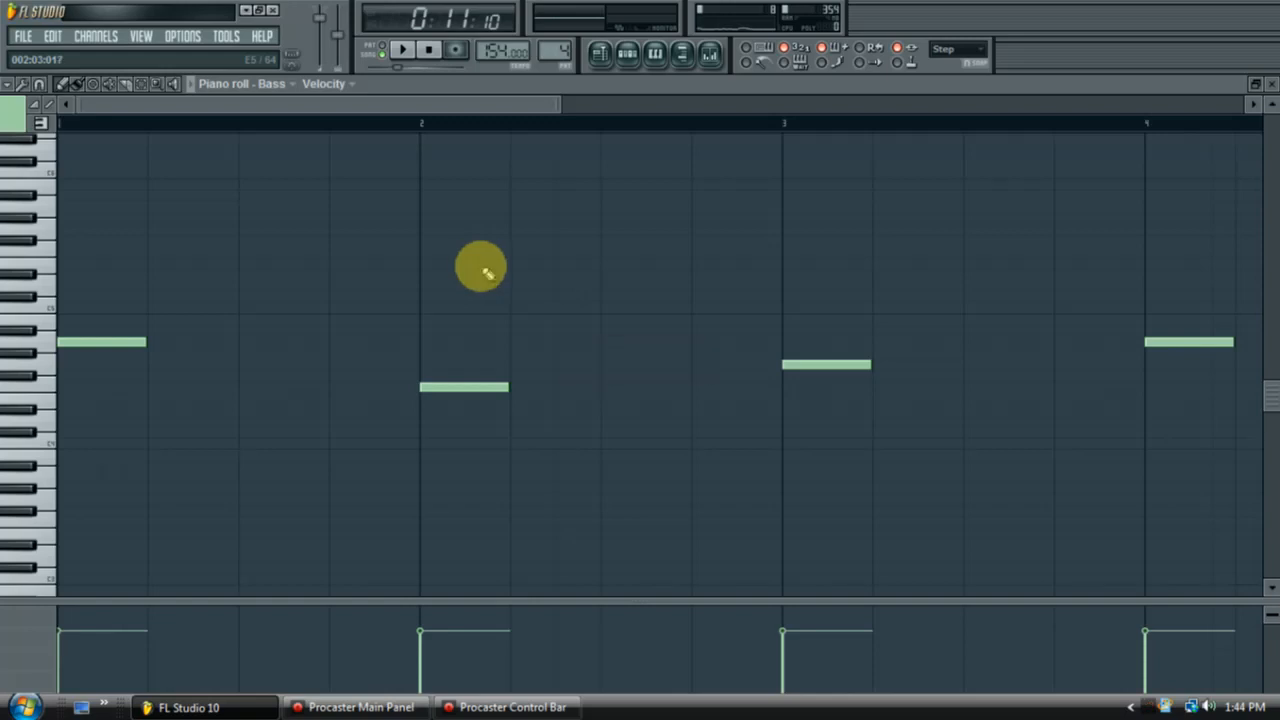
{"action": "left_click", "coordinate": [1269, 89]}
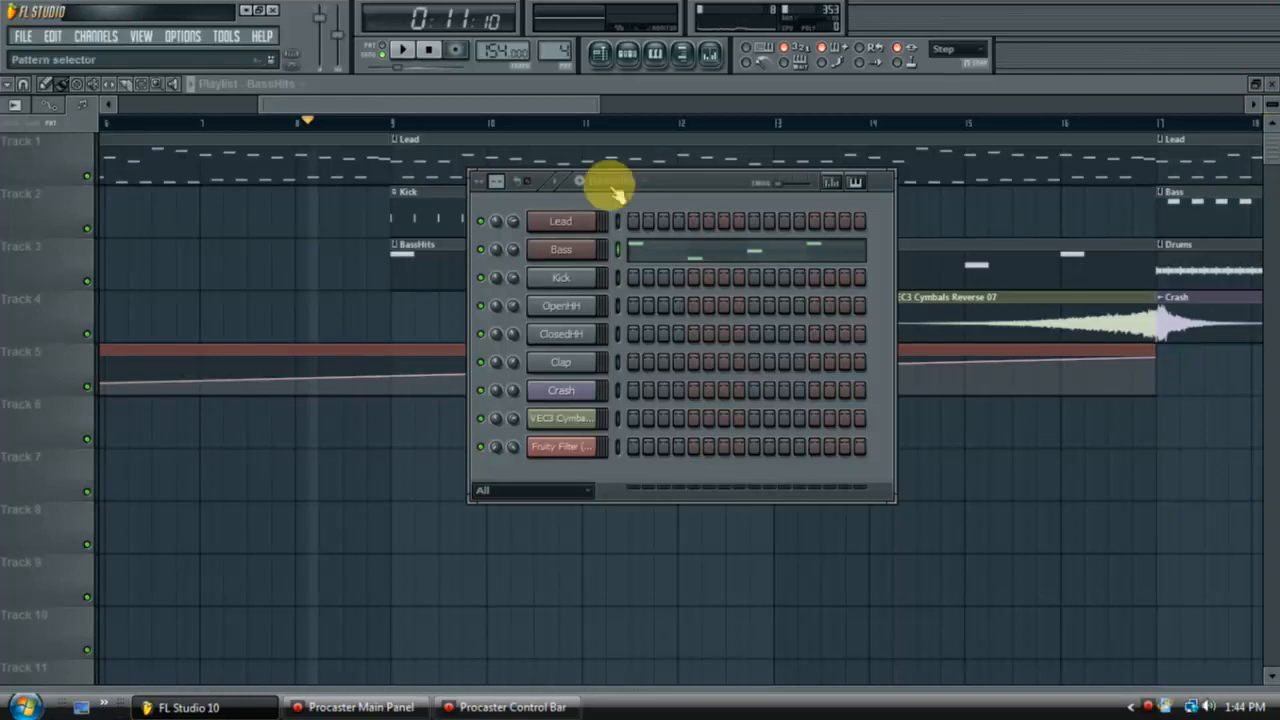
Add a second Kick clip on Track 2 at bar 13 and make it a unique pattern
{"action": "key", "text": "F6"}
{"action": "left_click_drag", "start_coordinate": [488, 104], "coordinate": [504, 104]}
{"action": "left_click", "coordinate": [690, 206]}
{"action": "left_click", "coordinate": [700, 451]}
{"action": "left_click_drag", "start_coordinate": [775, 455], "coordinate": [797, 192]}
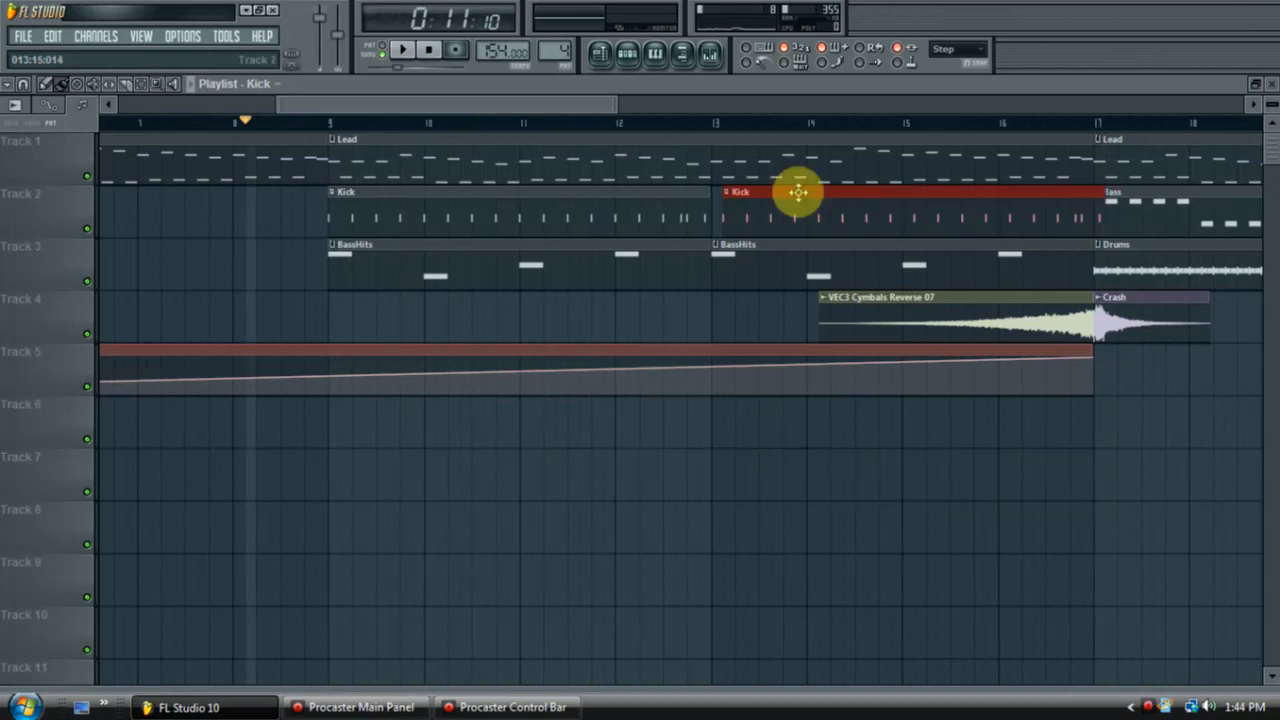
{"action": "left_click", "coordinate": [716, 193]}
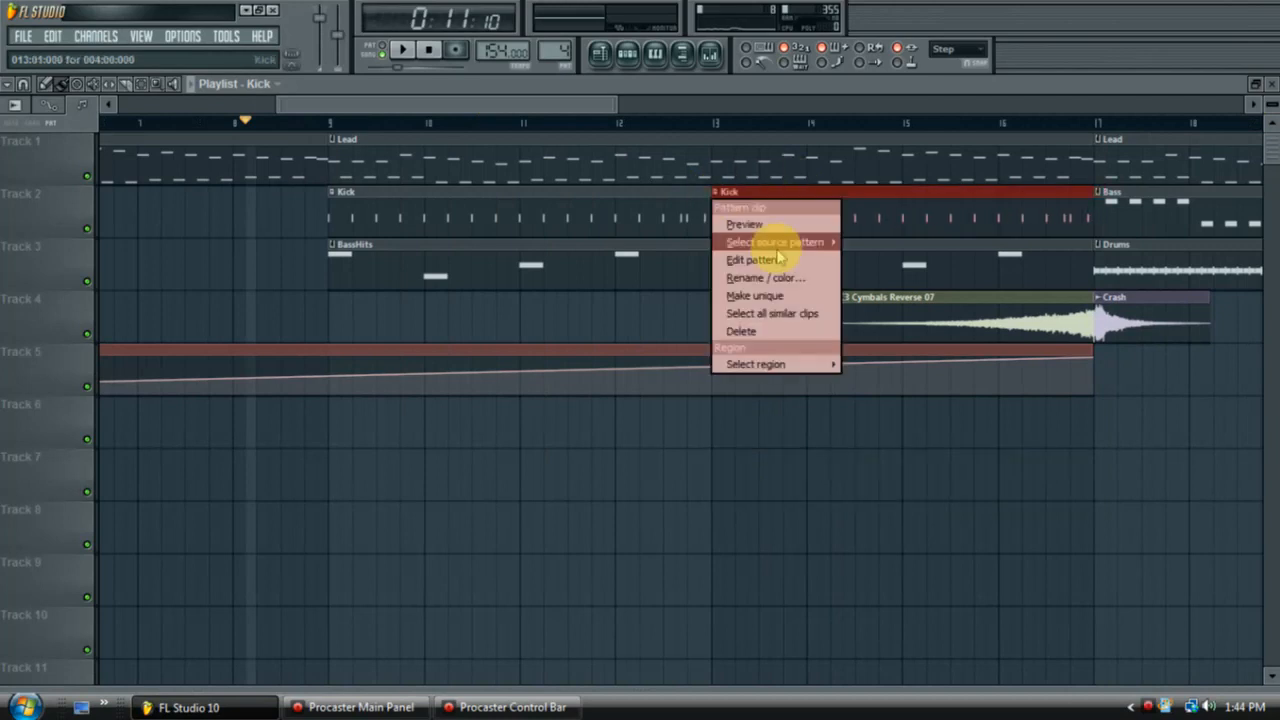
{"action": "left_click", "coordinate": [756, 296]}
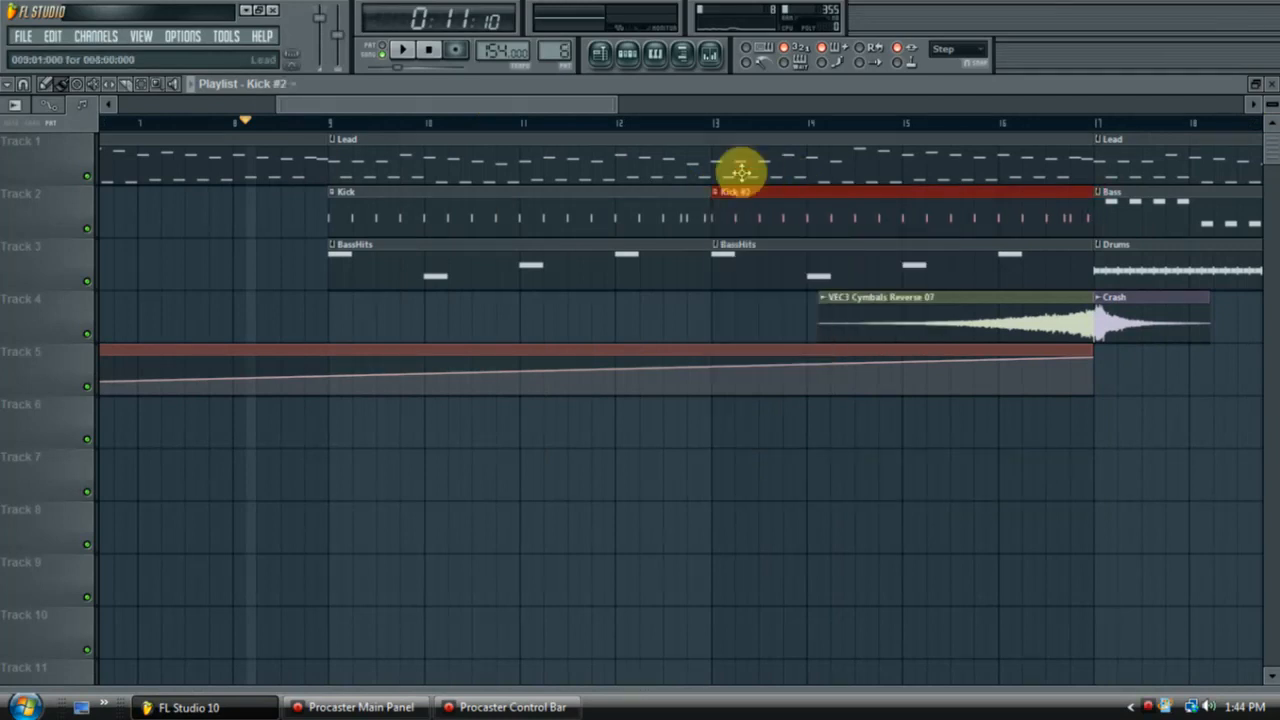
Fill Kick #2 on every second step with consecutive hits through its last bar, and send the Kick channel to the piano roll
{"action": "right_click", "coordinate": [563, 283]}
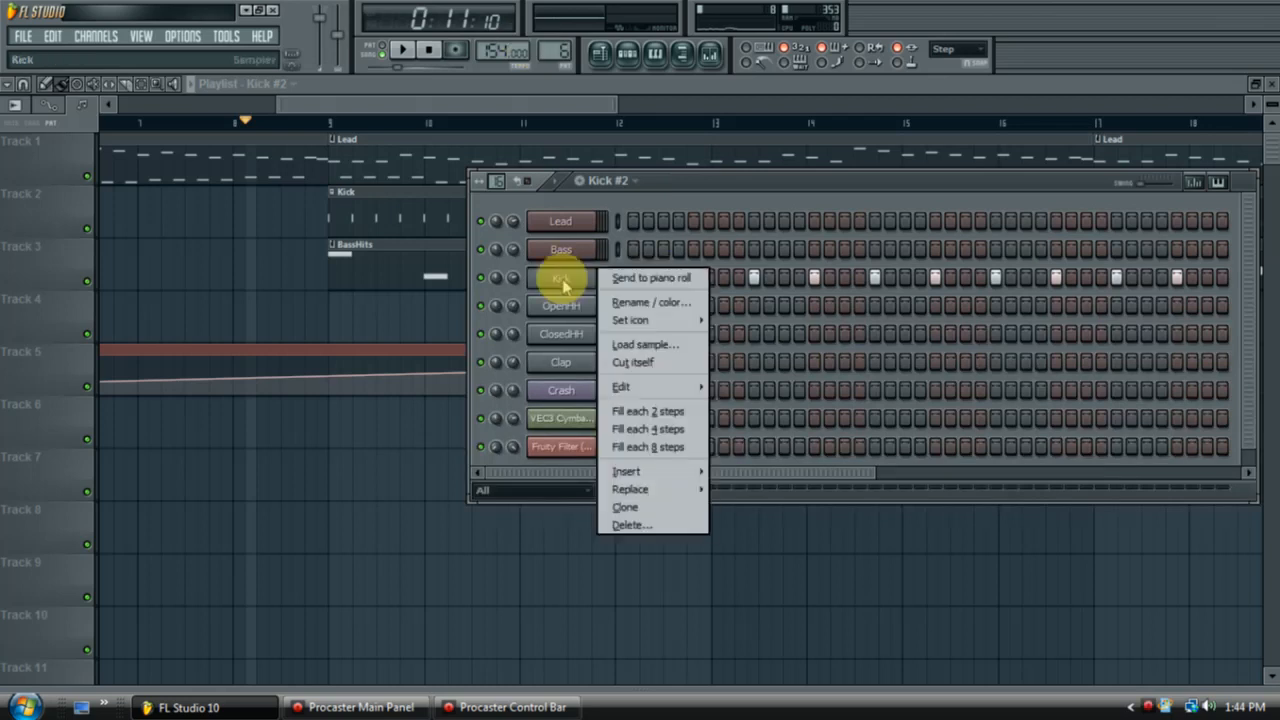
{"action": "left_click", "coordinate": [664, 450]}
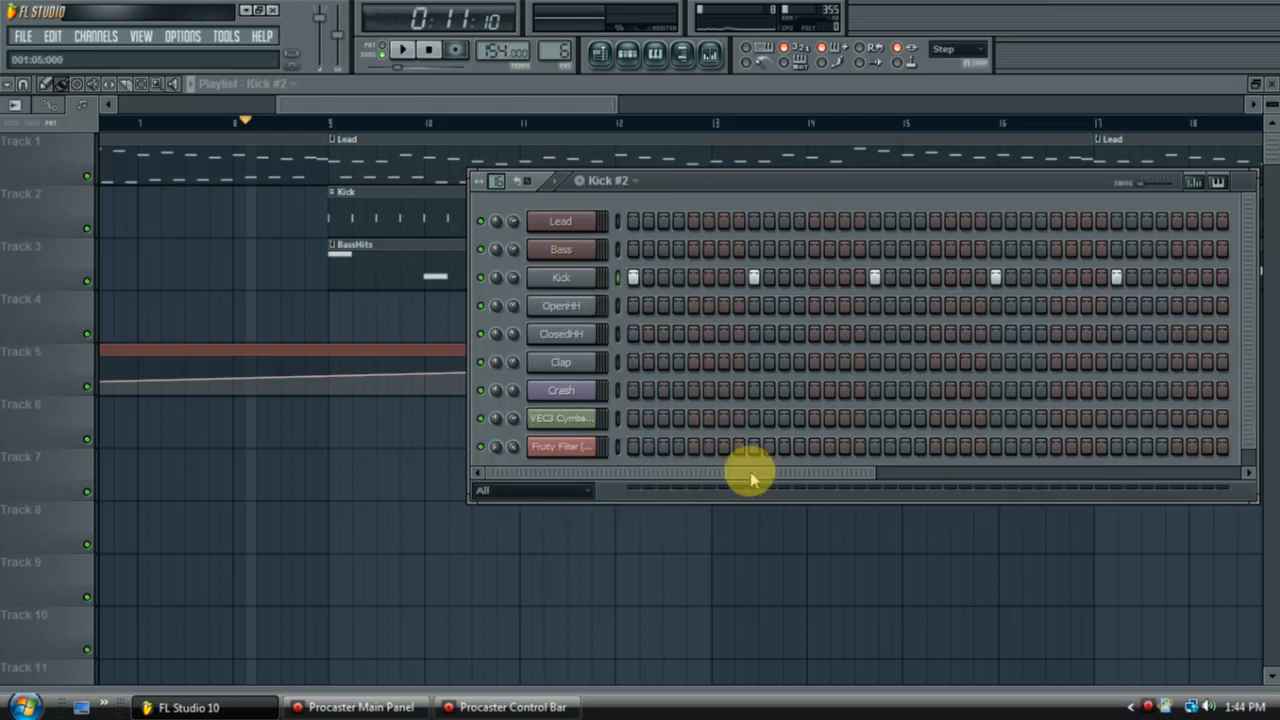
{"action": "right_click", "coordinate": [572, 286]}
{"action": "left_click", "coordinate": [627, 404]}
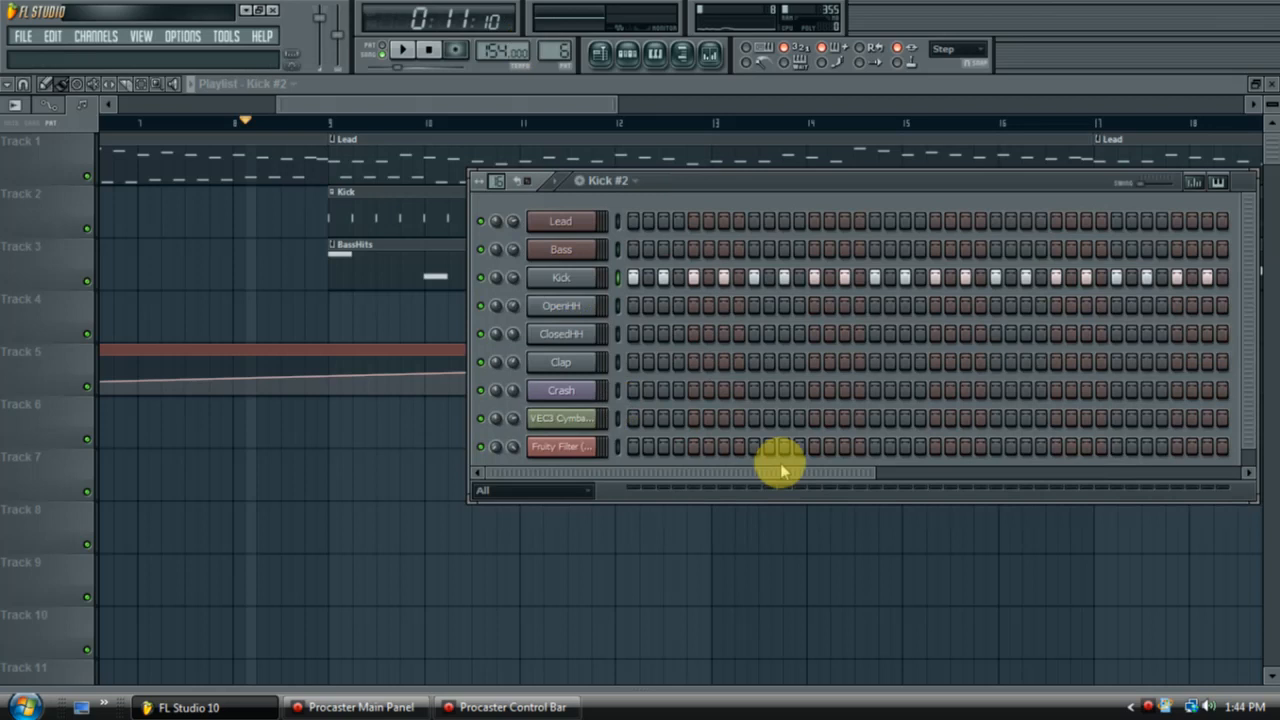
{"action": "right_click", "coordinate": [596, 277]}
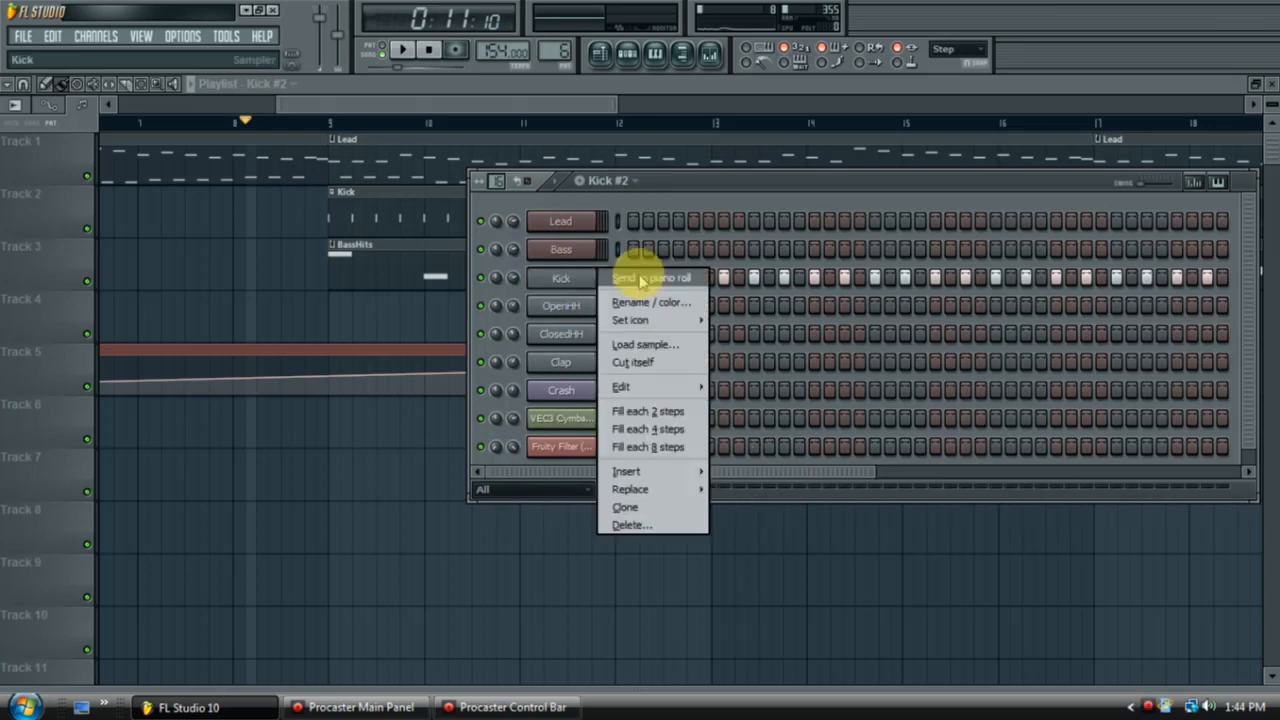
{"action": "left_click", "coordinate": [871, 478]}
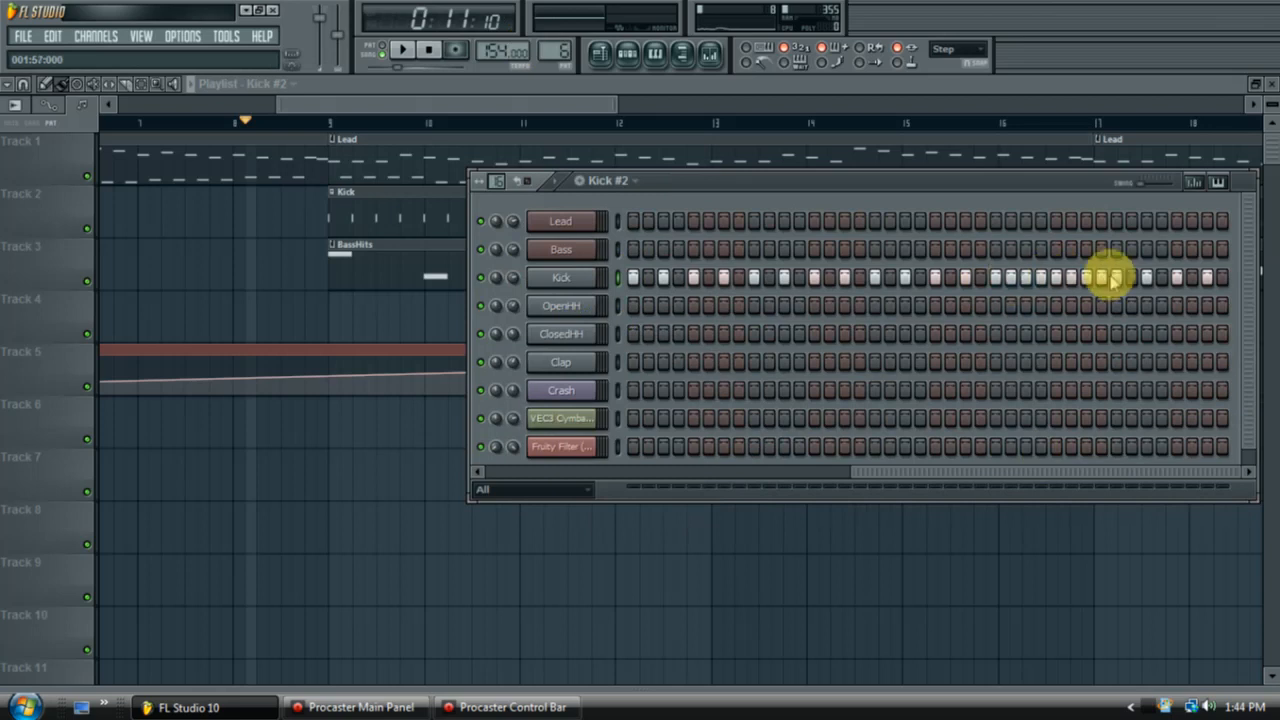
{"action": "key", "text": "F7"}
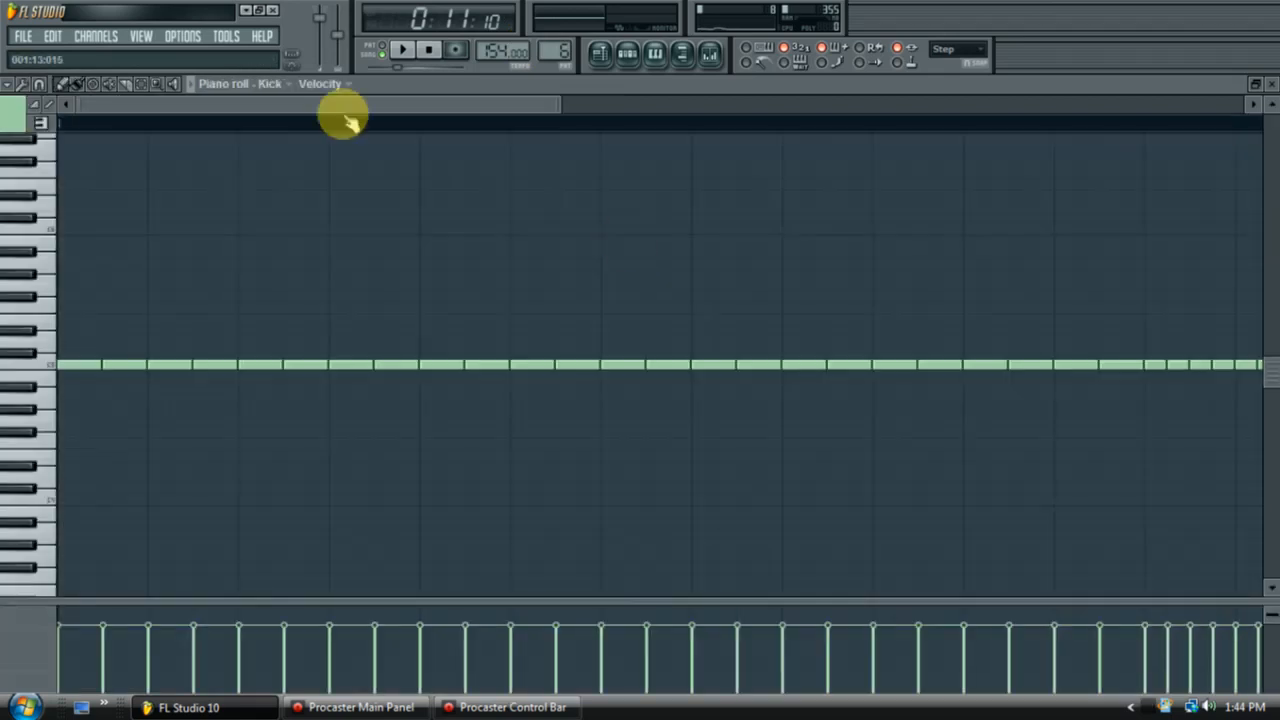
Try chopping the last eight Kick notes in half with the Default chopper pattern
{"action": "scroll", "coordinate": [337, 109], "scroll_direction": "down", "scroll_amount": 3}
{"action": "left_click_drag", "start_coordinate": [584, 400], "coordinate": [360, 356]}
{"action": "key", "text": "alt+u"}
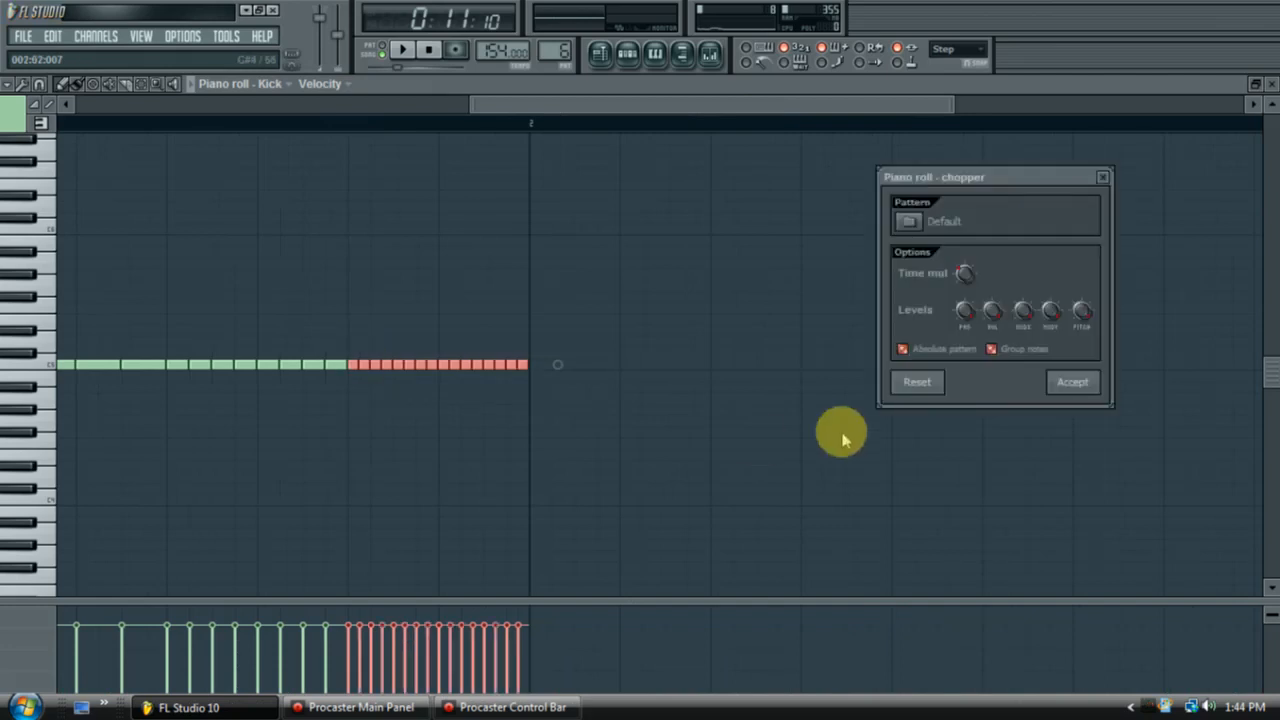
{"action": "left_click", "coordinate": [1071, 385]}
{"action": "left_click_drag", "start_coordinate": [598, 118], "coordinate": [514, 103]}
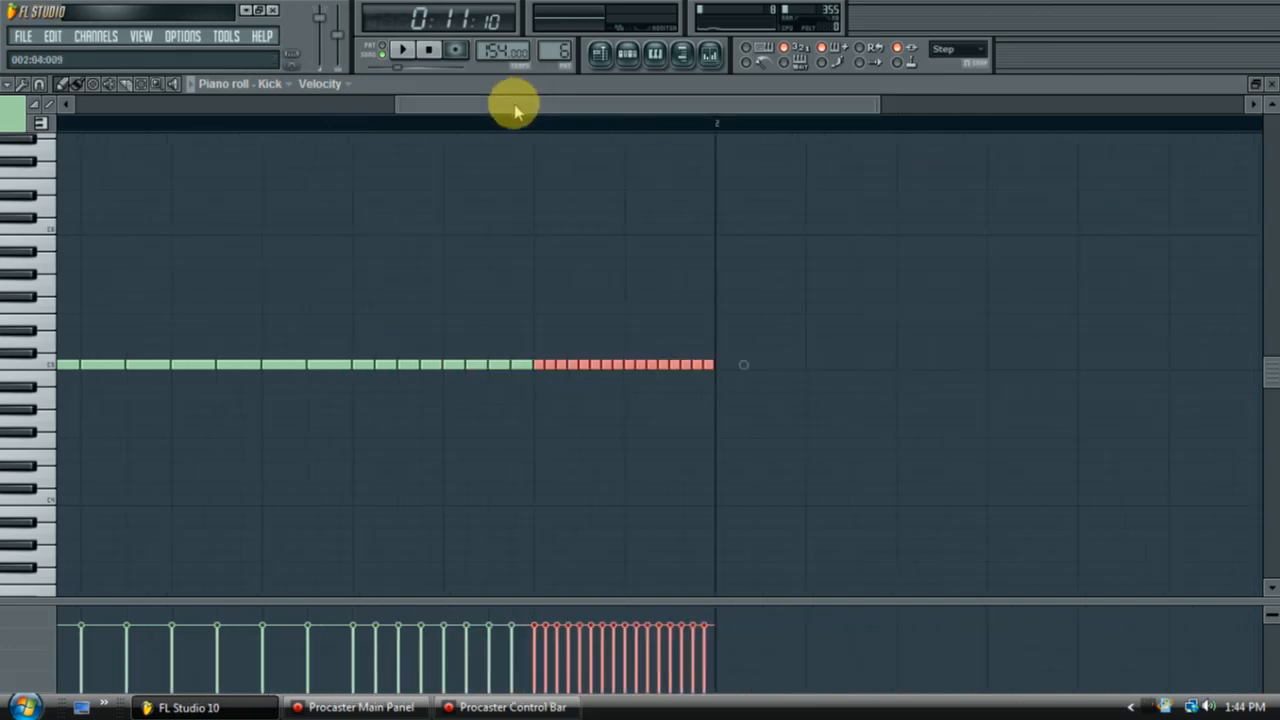
Chop only the last four Kick notes in half with the Default chopper pattern and deselect them
{"action": "left_click_drag", "start_coordinate": [844, 435], "coordinate": [645, 362]}
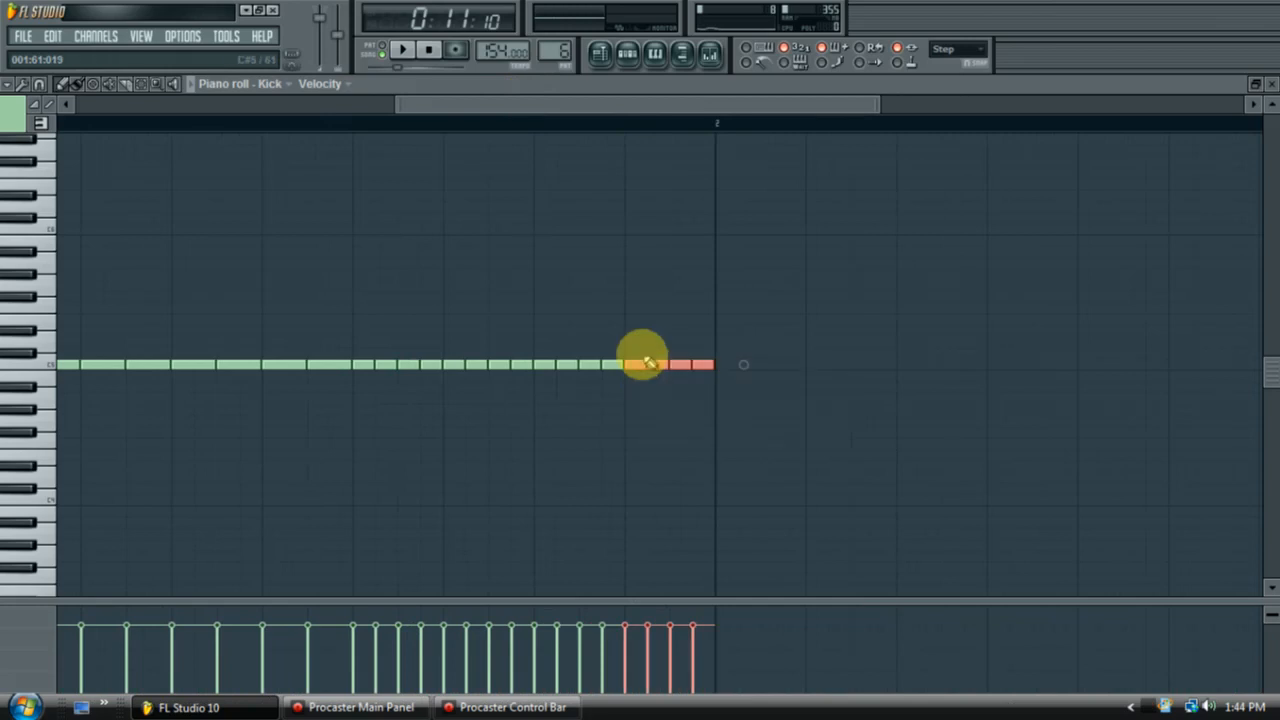
{"action": "key", "text": "alt+u"}
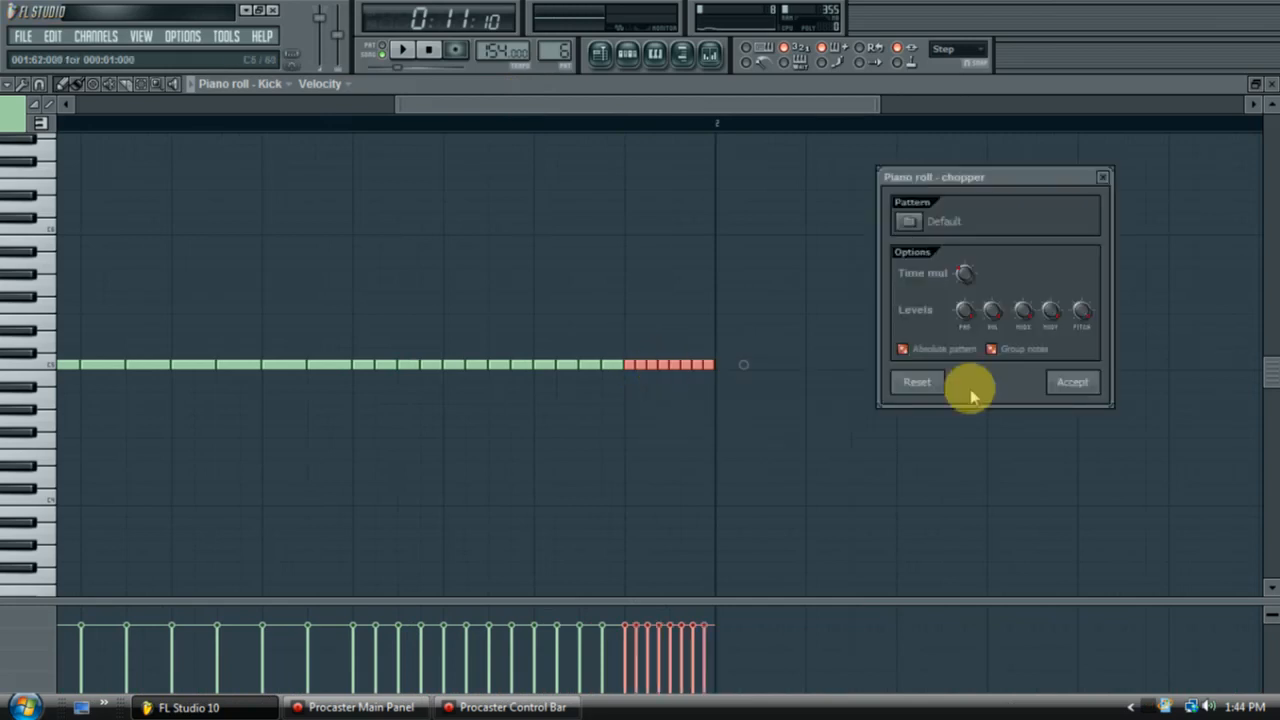
{"action": "left_click", "coordinate": [1084, 390]}
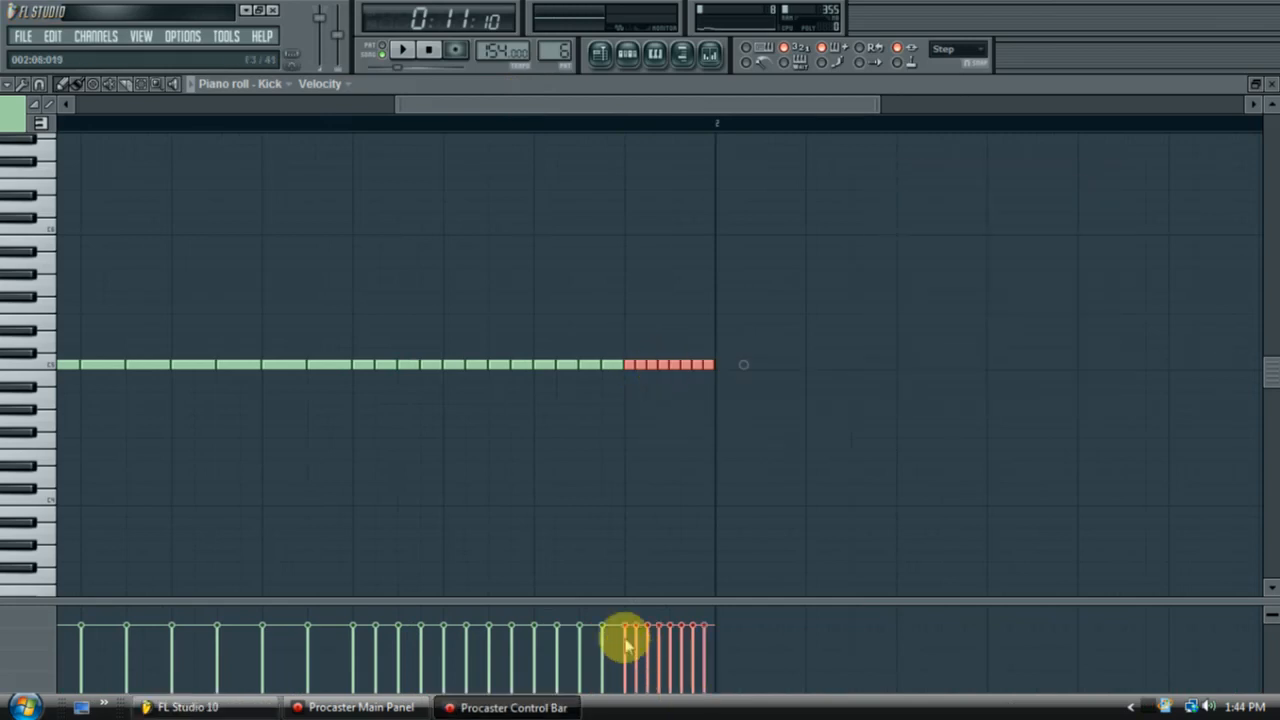
{"action": "key", "text": "ctrl+d"}
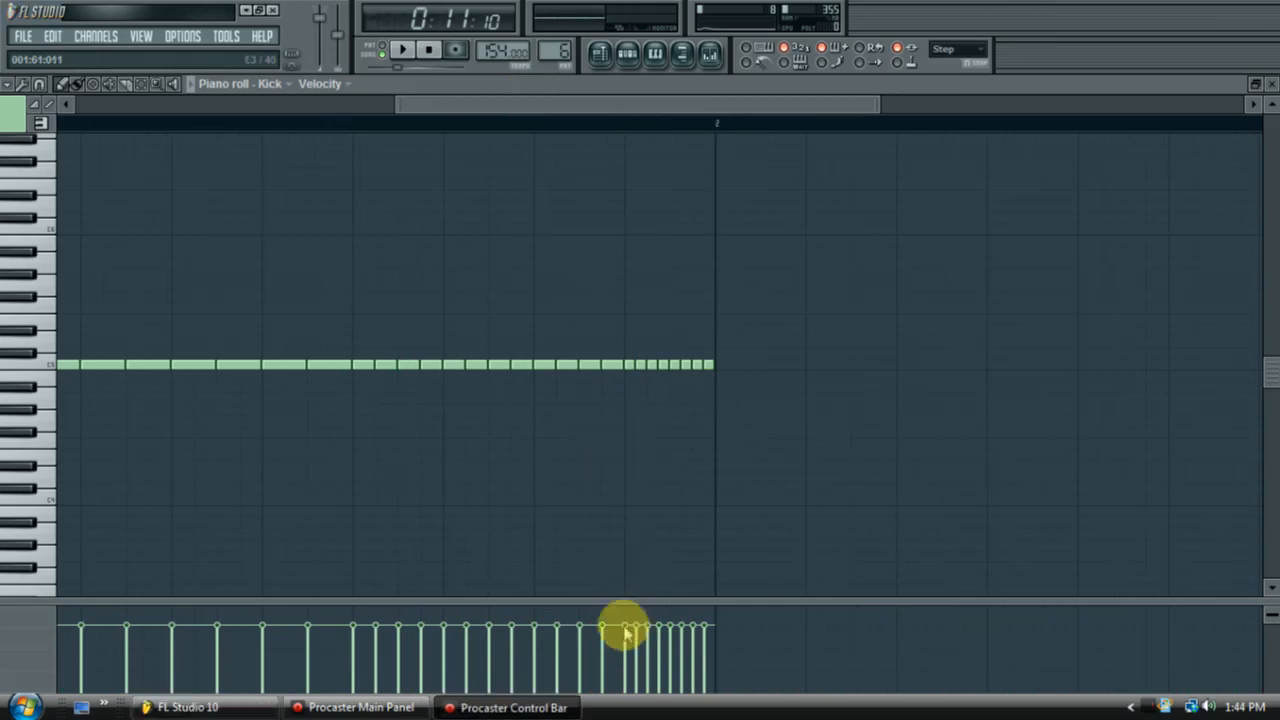
Ramp the velocities of the last eight chopped Kick notes upward and return to the playlist
{"action": "left_click_drag", "start_coordinate": [563, 110], "coordinate": [543, 114]}
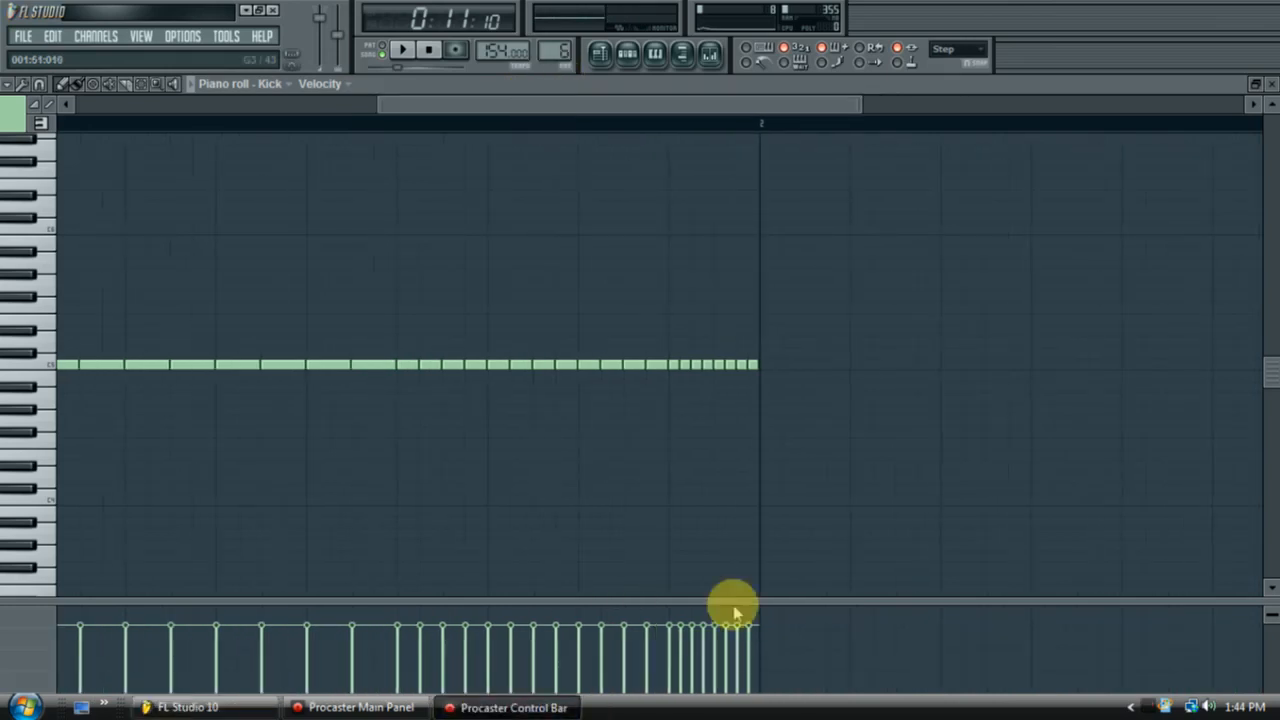
{"action": "left_click", "coordinate": [676, 650]}
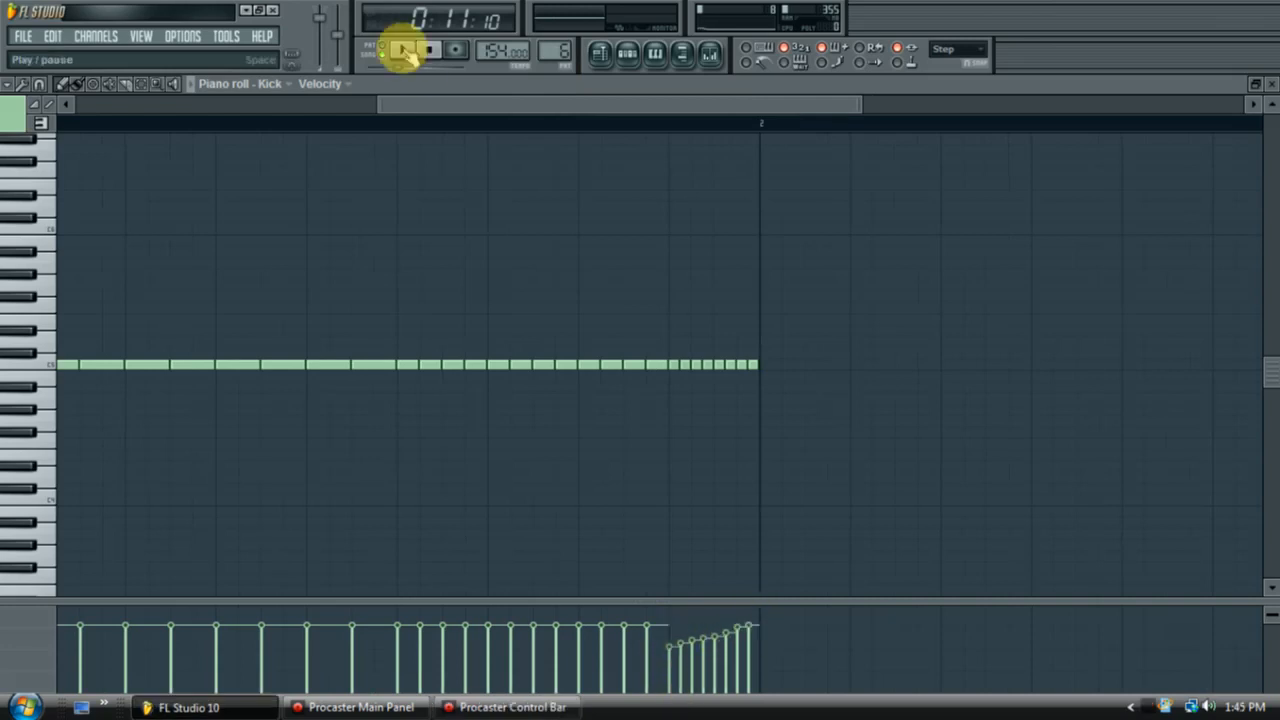
{"action": "left_click", "coordinate": [1270, 84]}
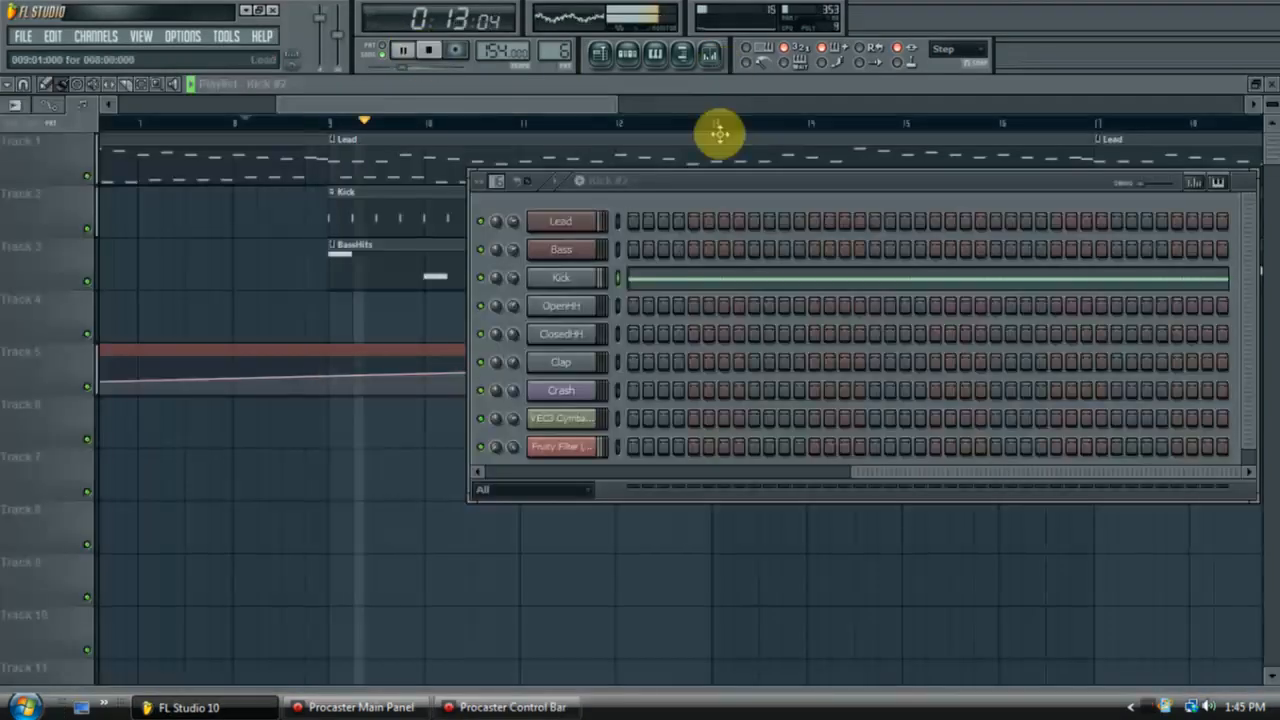
Play the arrangement through the kick buildup into the bar 17 drop, stop it, and restart playback from the beginning
{"action": "left_click", "coordinate": [582, 108]}
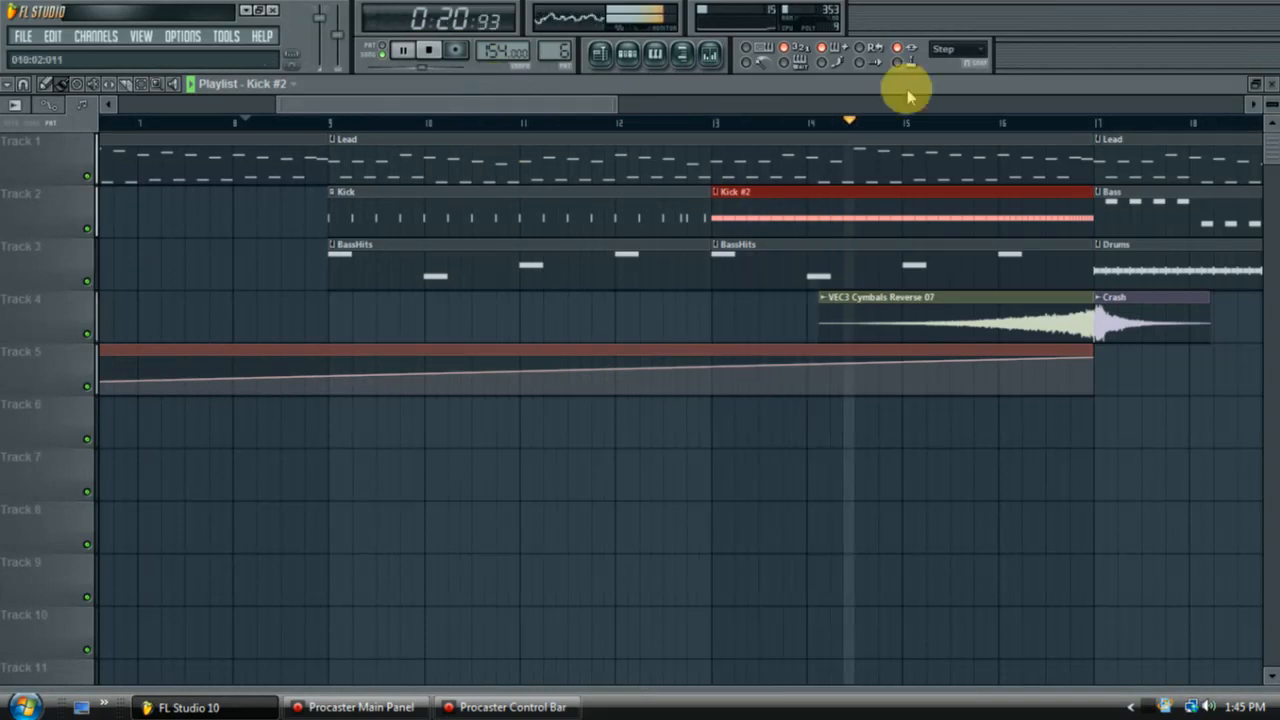
{"action": "left_click_drag", "start_coordinate": [400, 106], "coordinate": [454, 106]}
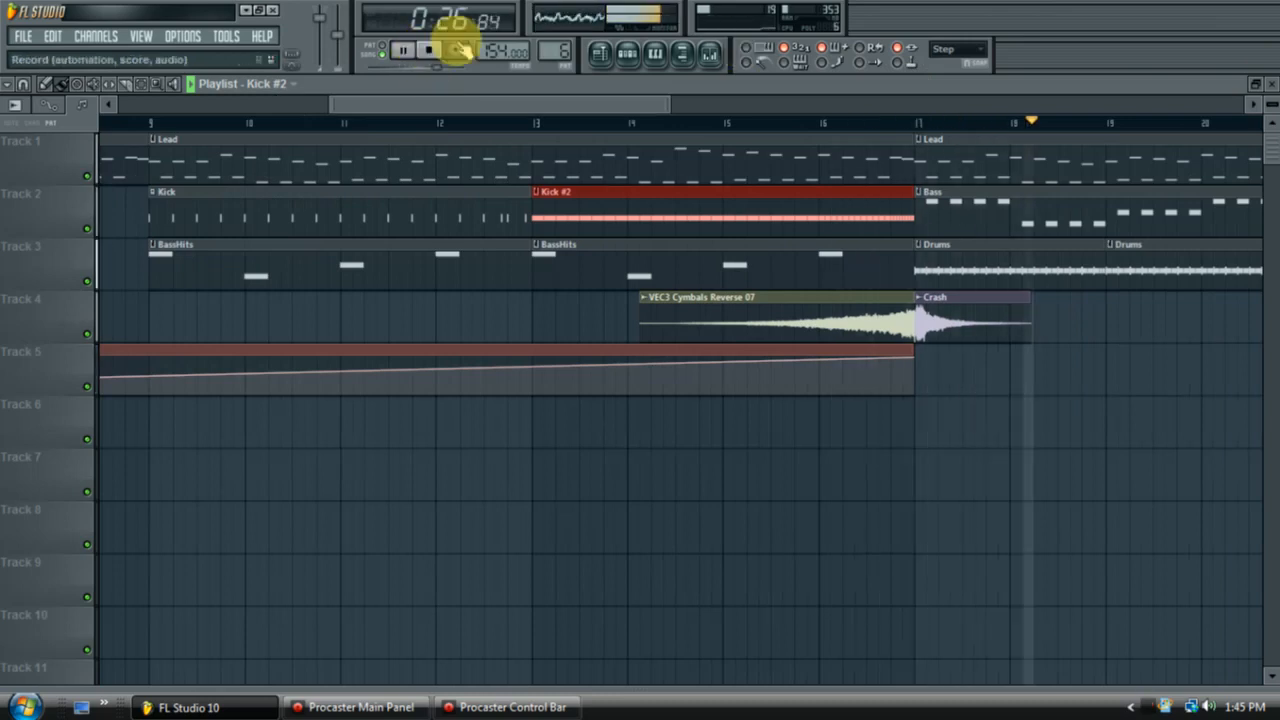
{"action": "left_click", "coordinate": [429, 50]}
{"action": "left_click", "coordinate": [628, 54]}
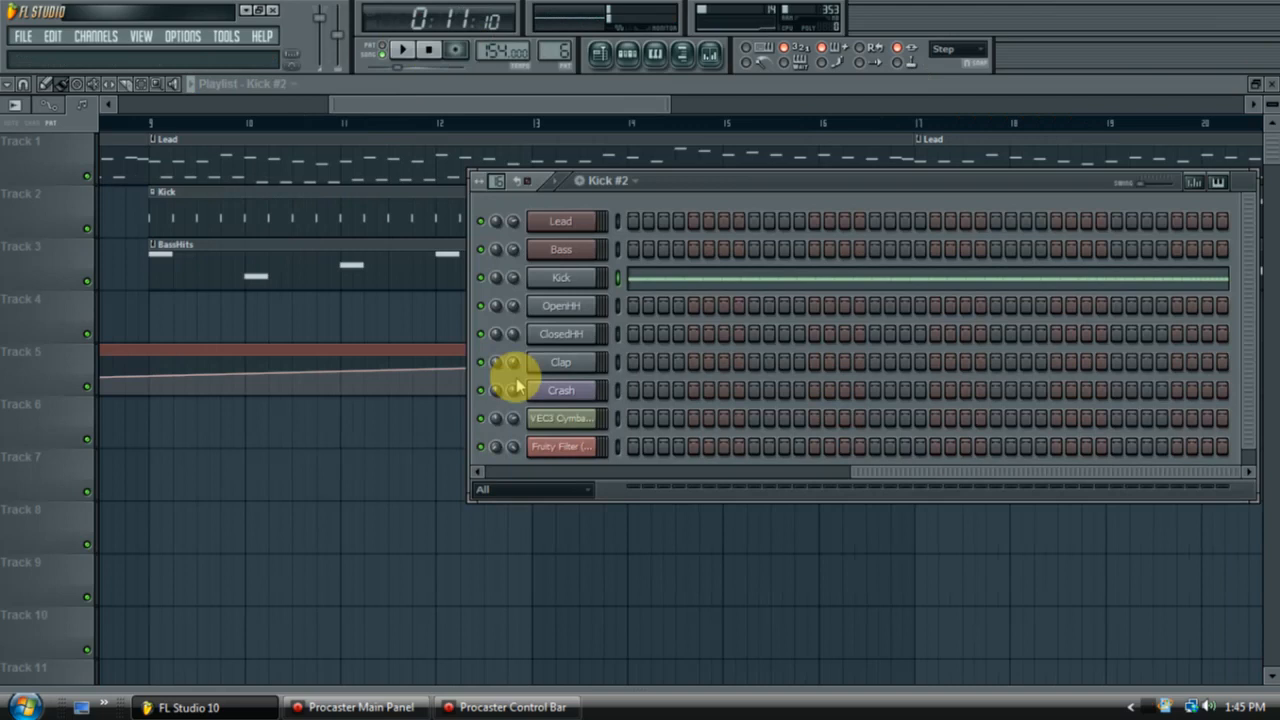
{"action": "left_click", "coordinate": [598, 106]}
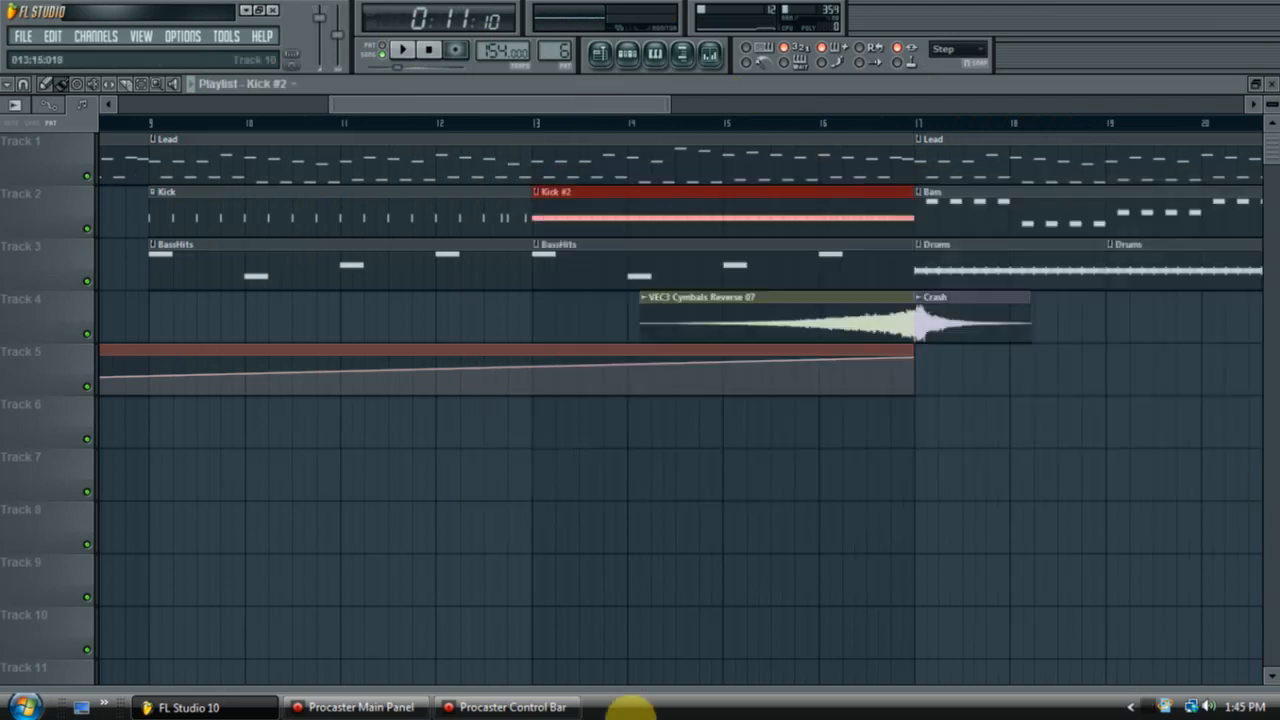
{"action": "left_click", "coordinate": [427, 52]}
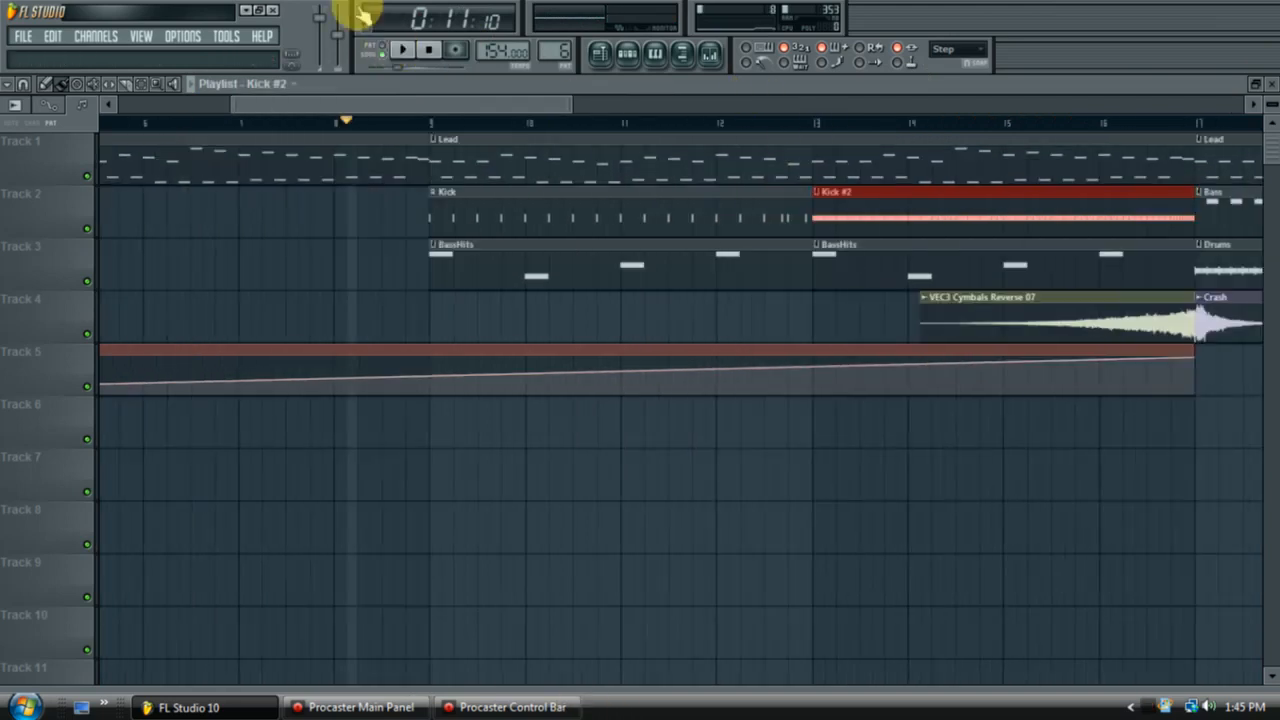
{"action": "left_click", "coordinate": [403, 50]}
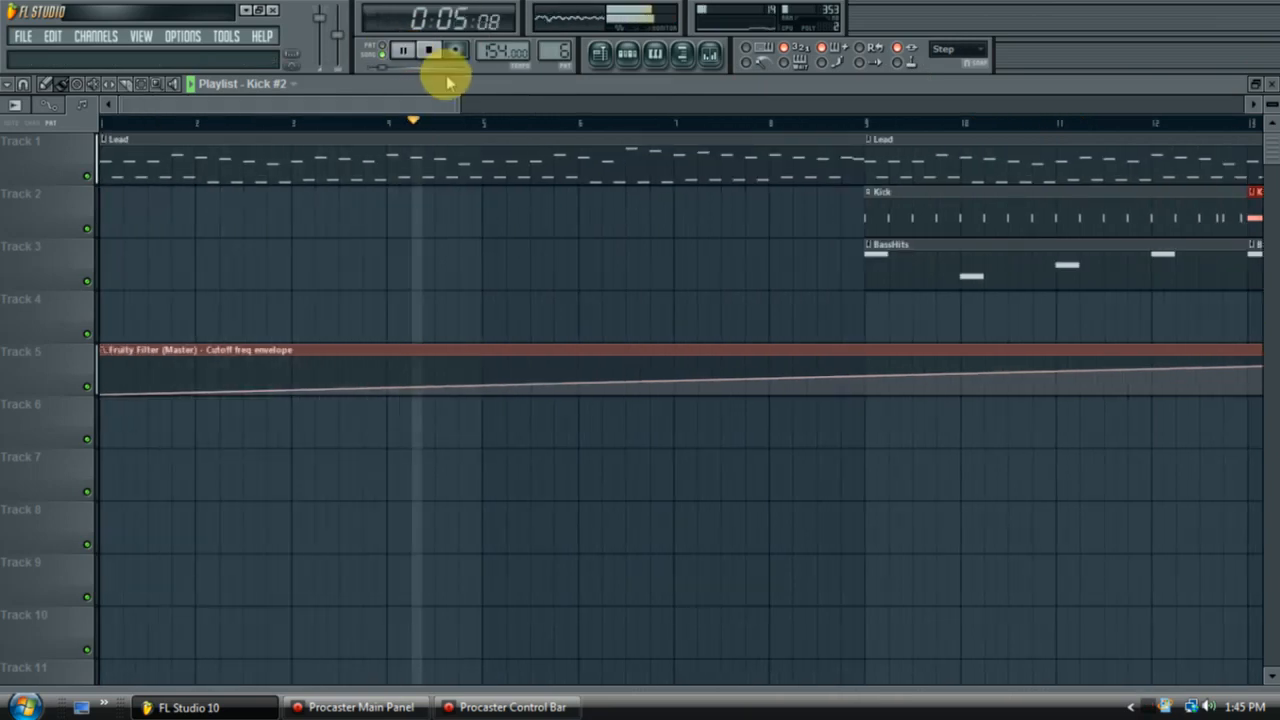
Clone the Lead channel as Lead #2, close its plugin and channel settings windows, and select the Lead pattern
{"action": "left_click", "coordinate": [1268, 84]}
{"action": "right_click", "coordinate": [560, 221]}
{"action": "left_click", "coordinate": [663, 249]}
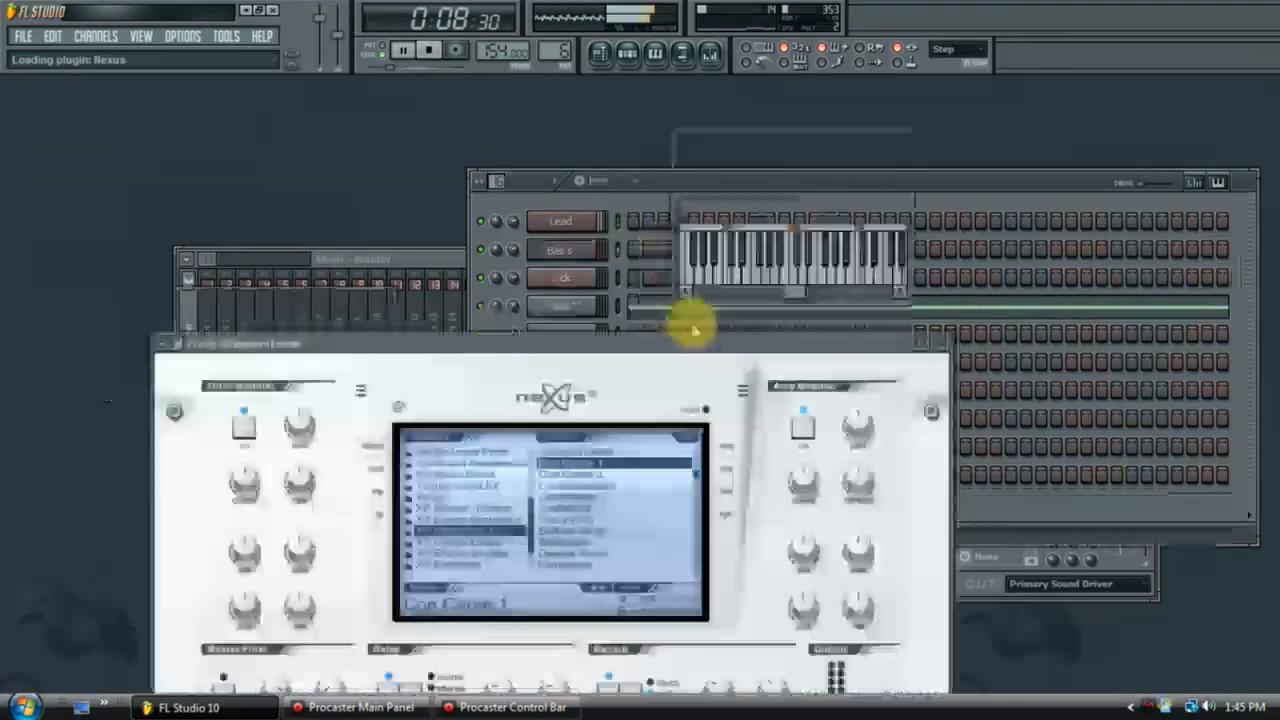
{"action": "left_click", "coordinate": [938, 343]}
{"action": "left_click", "coordinate": [893, 135]}
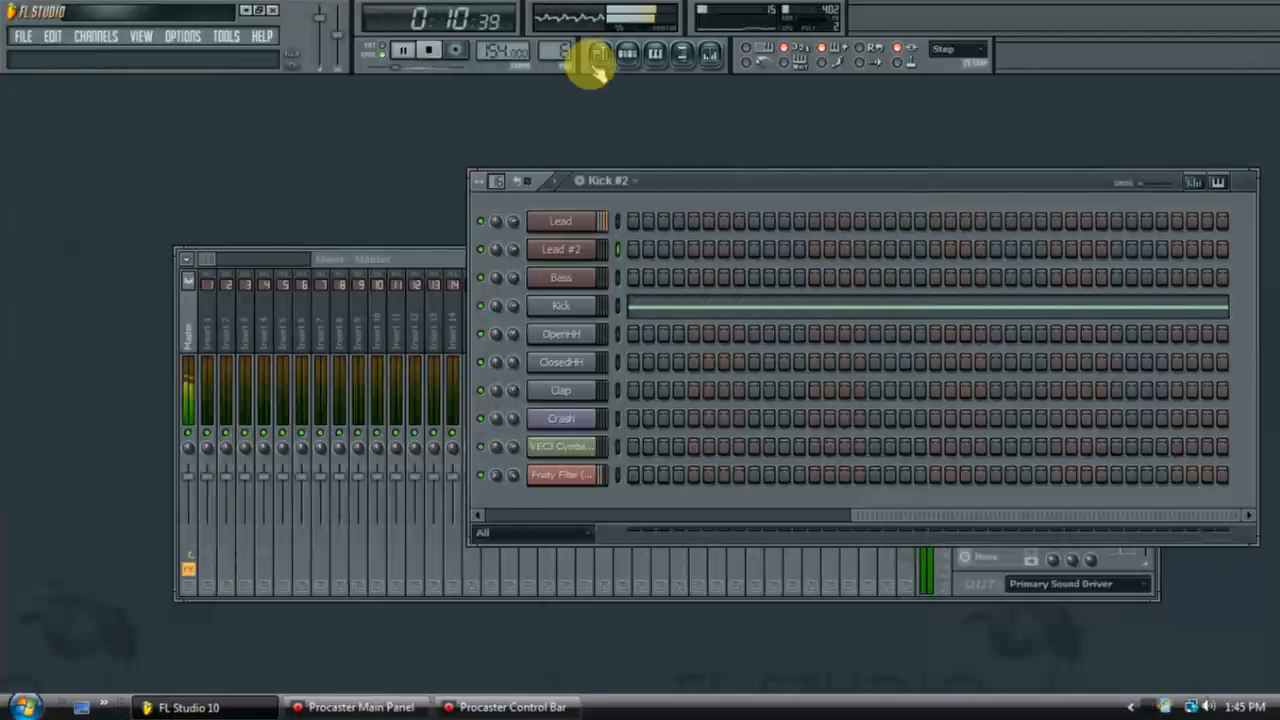
{"action": "scroll", "coordinate": [556, 51], "scroll_direction": "down", "scroll_amount": 2}
{"action": "scroll", "coordinate": [556, 46], "scroll_direction": "down", "scroll_amount": 1}
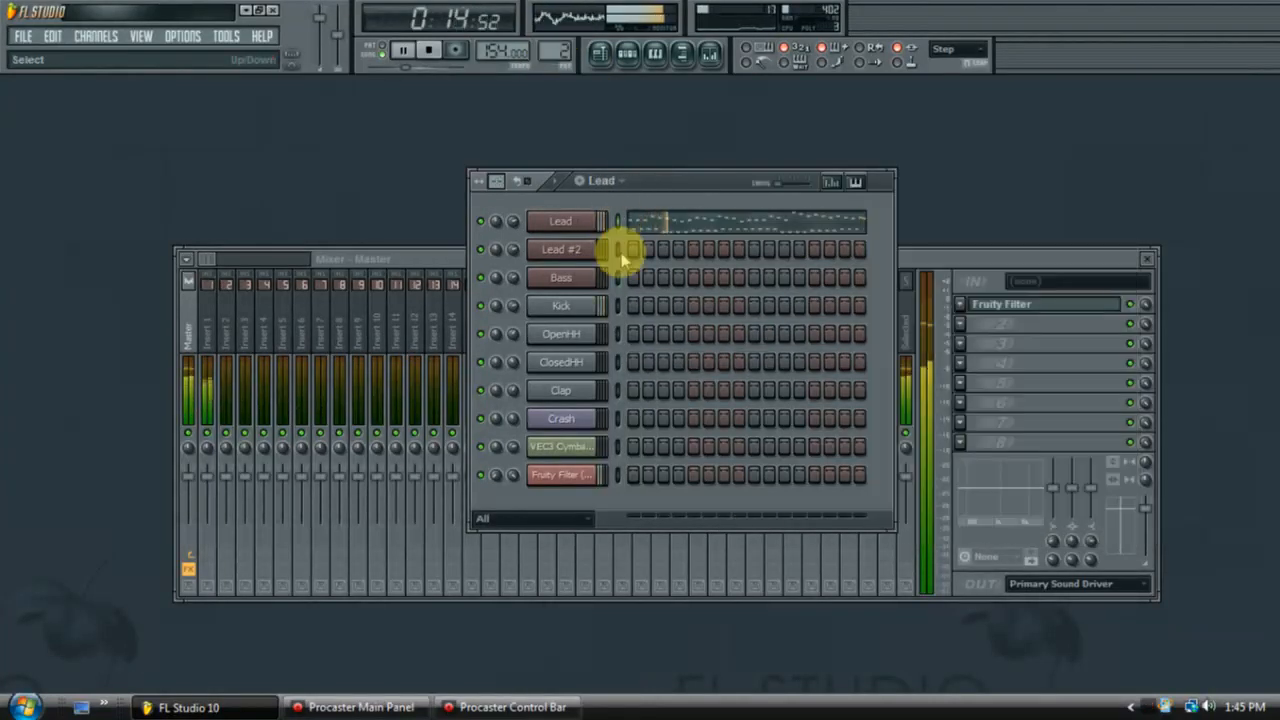
Copy the Lead notes into Lead #2 and transpose all of the copied notes down one octave in its piano roll
{"action": "left_click", "coordinate": [568, 252]}
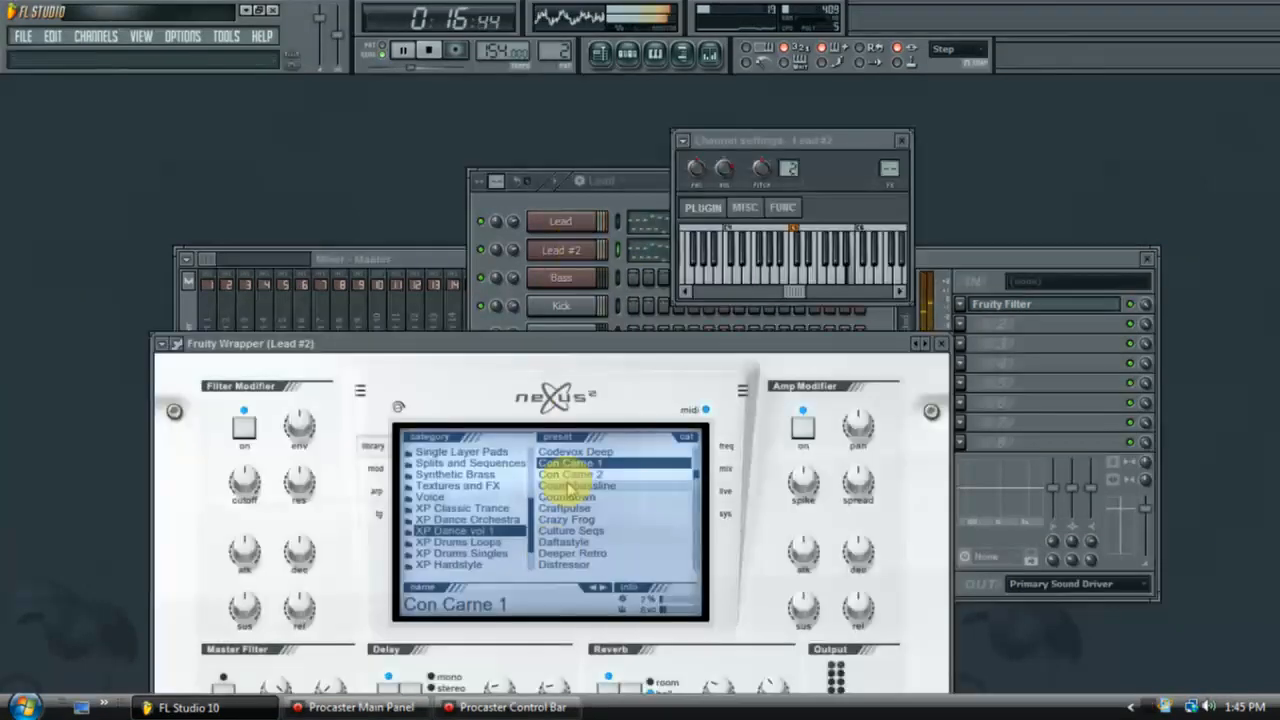
{"action": "left_click", "coordinate": [941, 343]}
{"action": "right_click", "coordinate": [578, 246]}
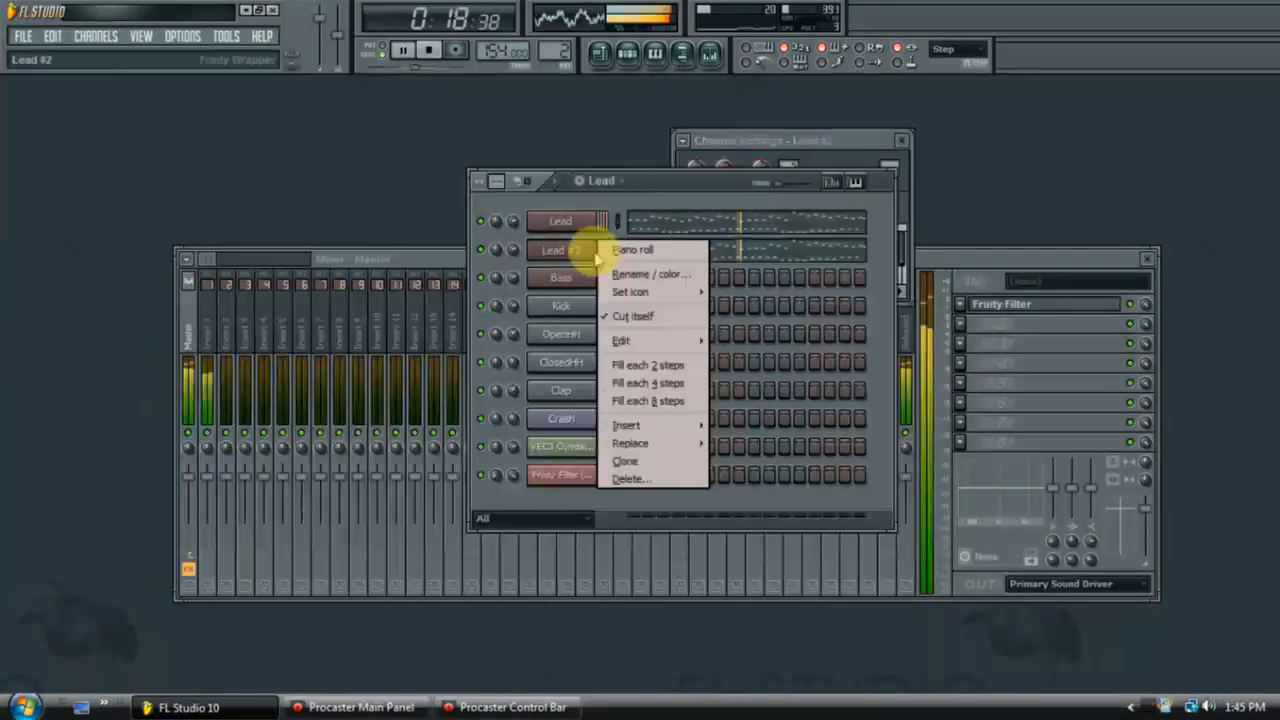
{"action": "left_click", "coordinate": [605, 251]}
{"action": "left_click_drag", "start_coordinate": [68, 488], "coordinate": [63, 460]}
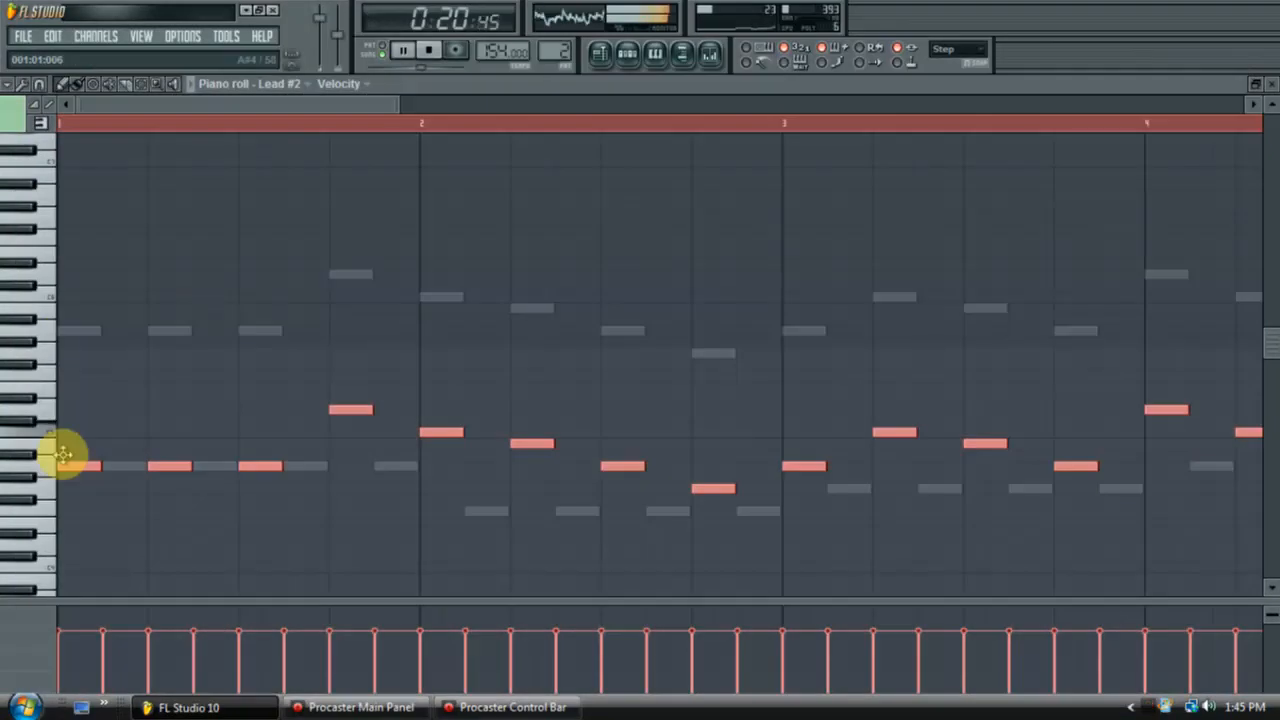
{"action": "key", "text": "ctrl+d"}
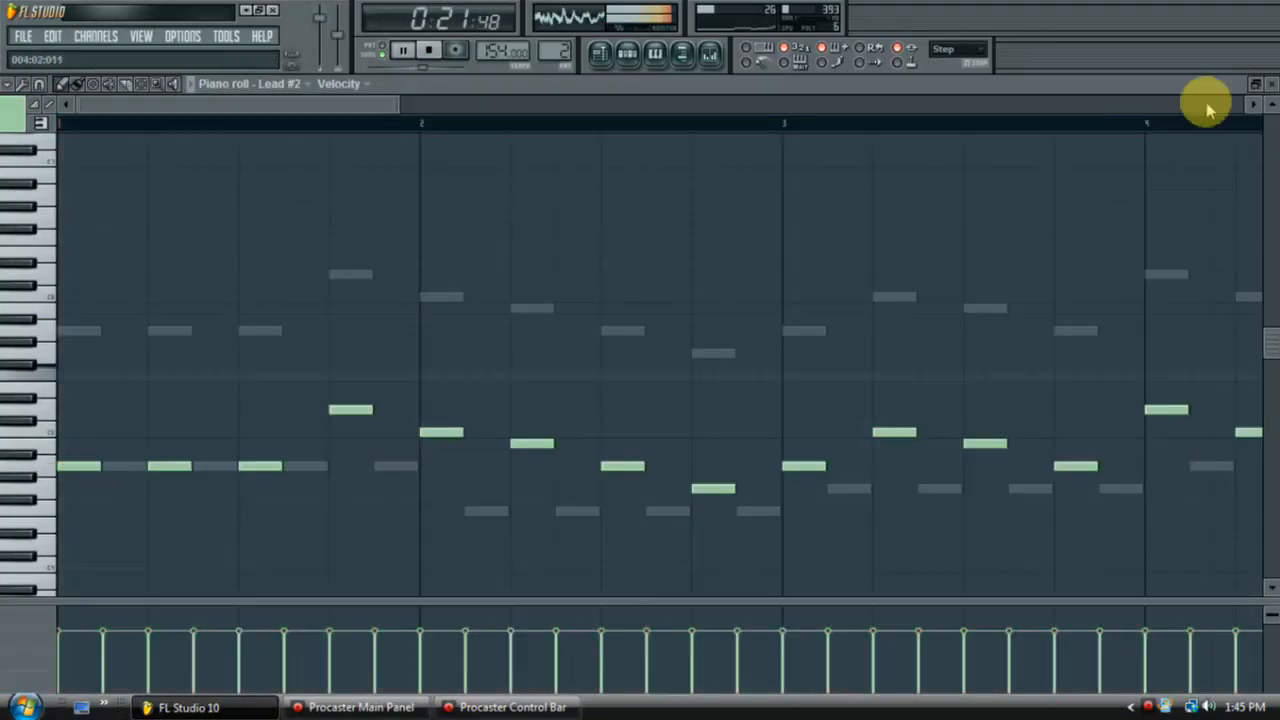
{"action": "left_click", "coordinate": [1268, 86]}
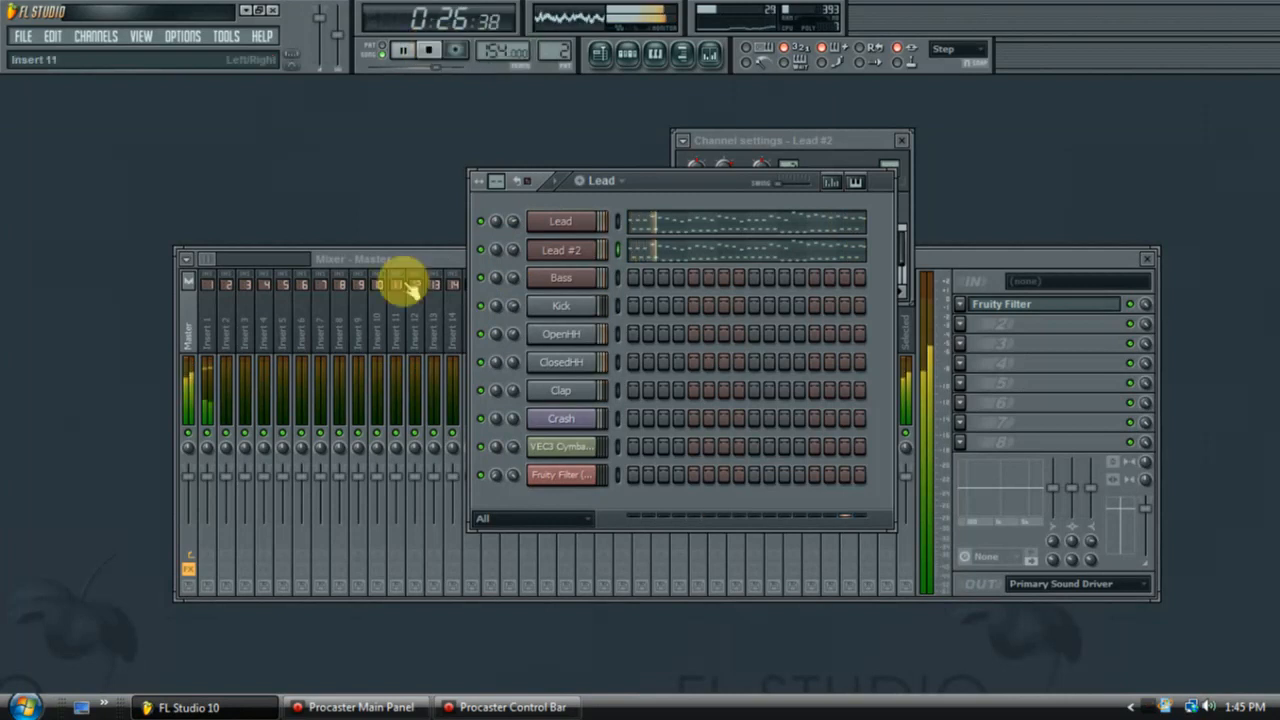
Close the Lead #2 channel settings and the mixer, and reopen the playlist
{"action": "left_click_drag", "start_coordinate": [690, 182], "coordinate": [749, 163]}
{"action": "left_click", "coordinate": [901, 140]}
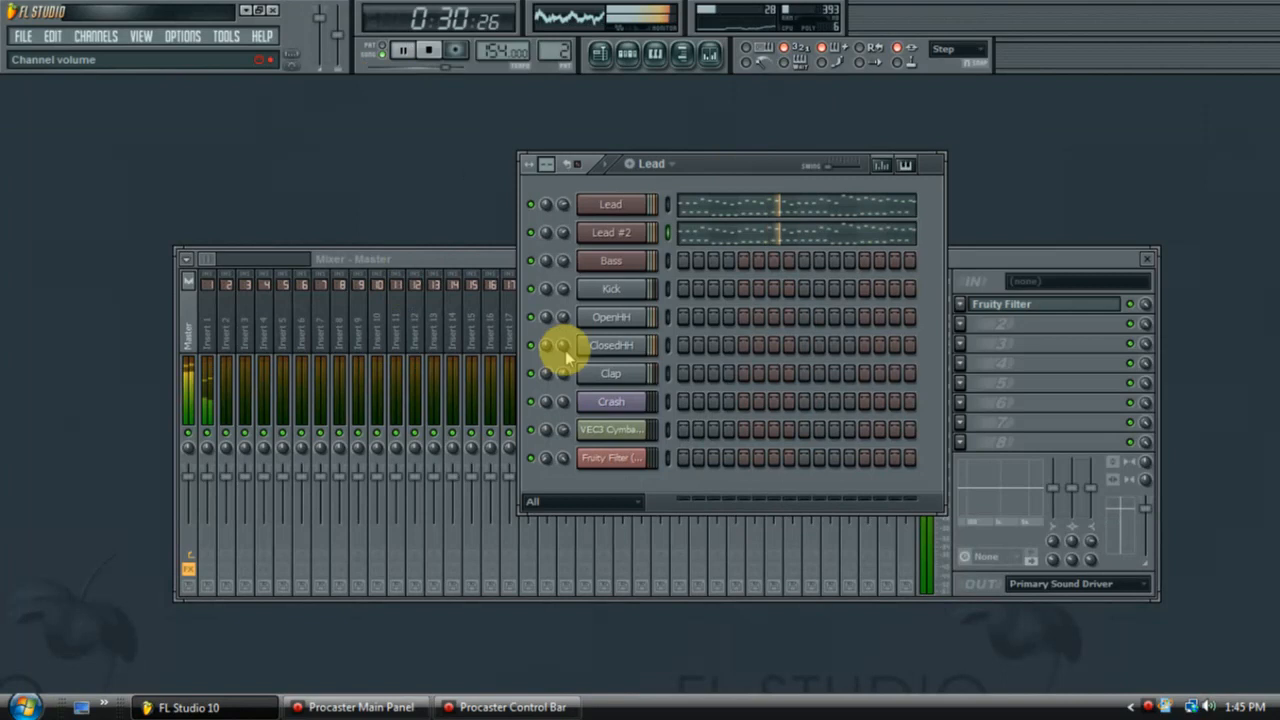
{"action": "left_click_drag", "start_coordinate": [731, 164], "coordinate": [665, 124]}
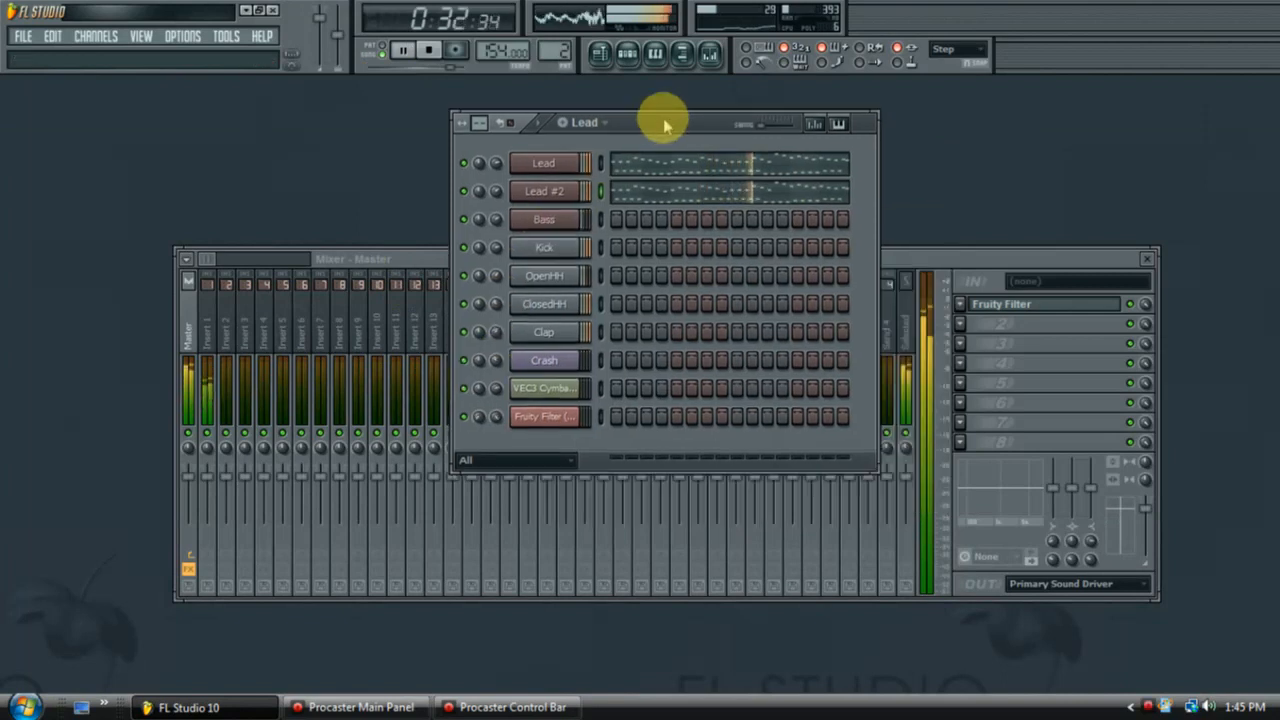
{"action": "left_click", "coordinate": [1147, 258]}
{"action": "left_click", "coordinate": [599, 53]}
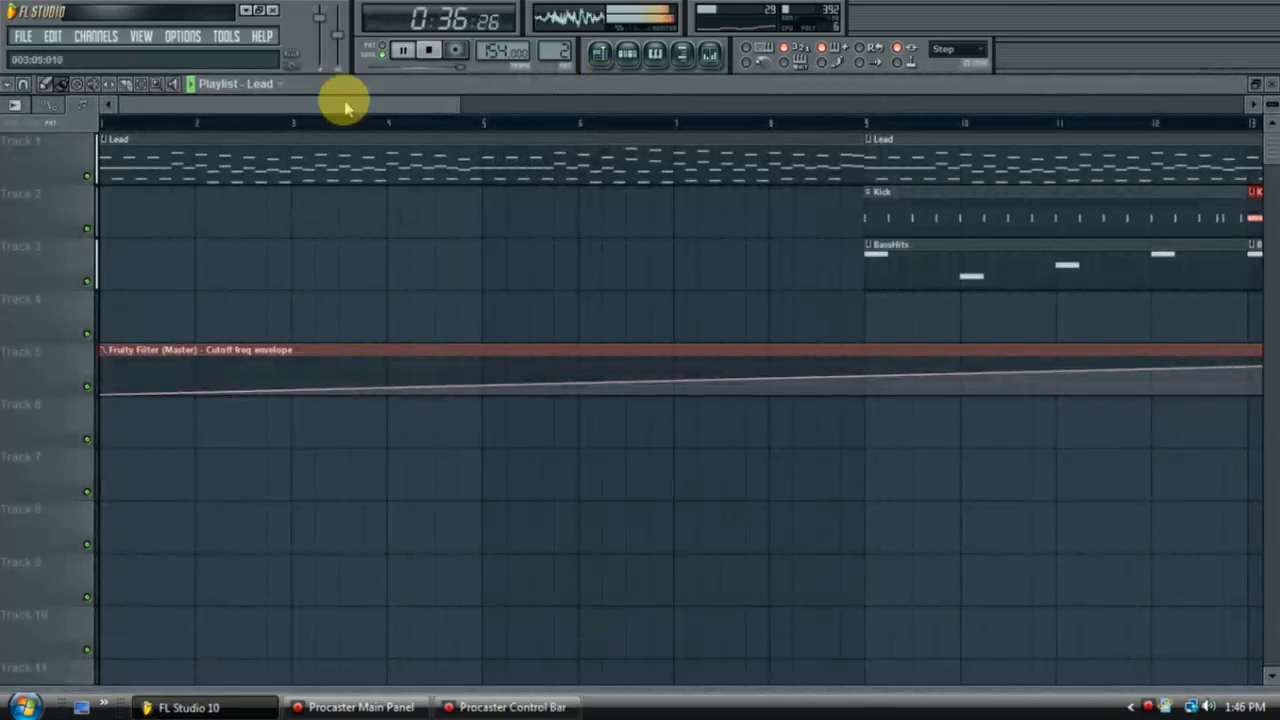
Stop playback and set the snap to Bar, and close the playlist to work in the Lead pattern's channel list
{"action": "left_click", "coordinate": [404, 52]}
{"action": "left_click_drag", "start_coordinate": [437, 105], "coordinate": [300, 105]}
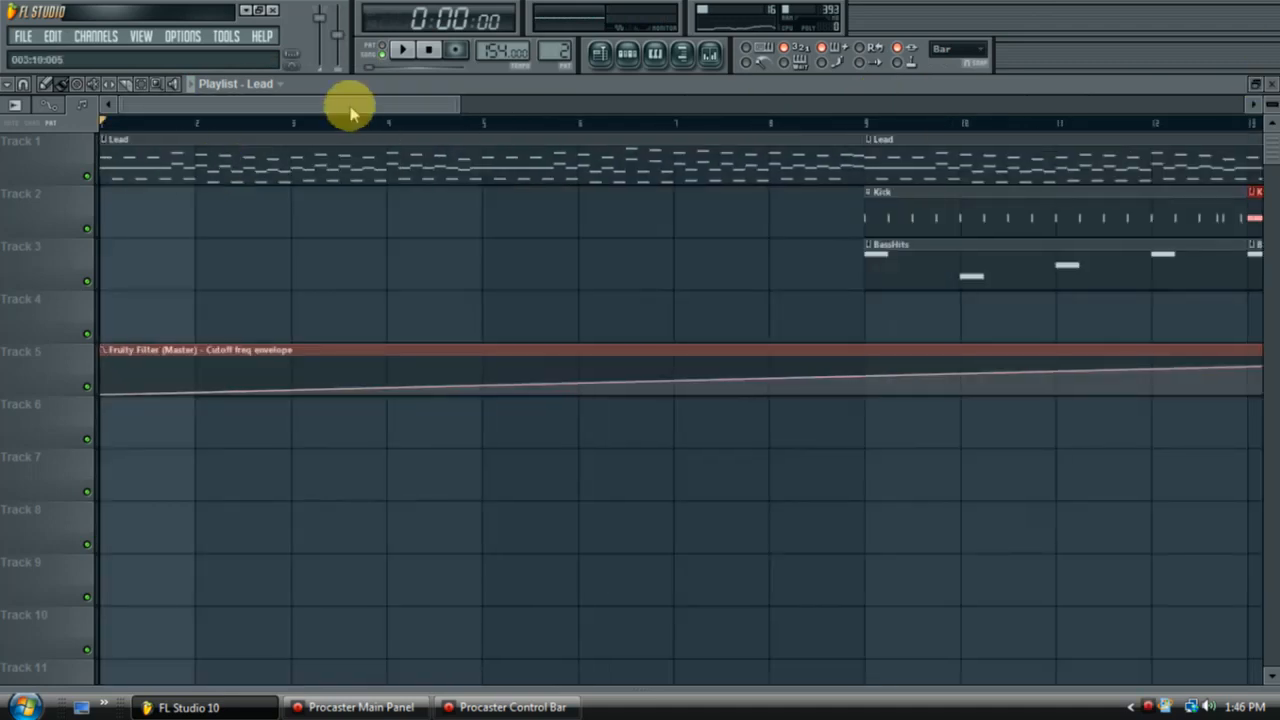
{"action": "left_click_drag", "start_coordinate": [451, 106], "coordinate": [1265, 95]}
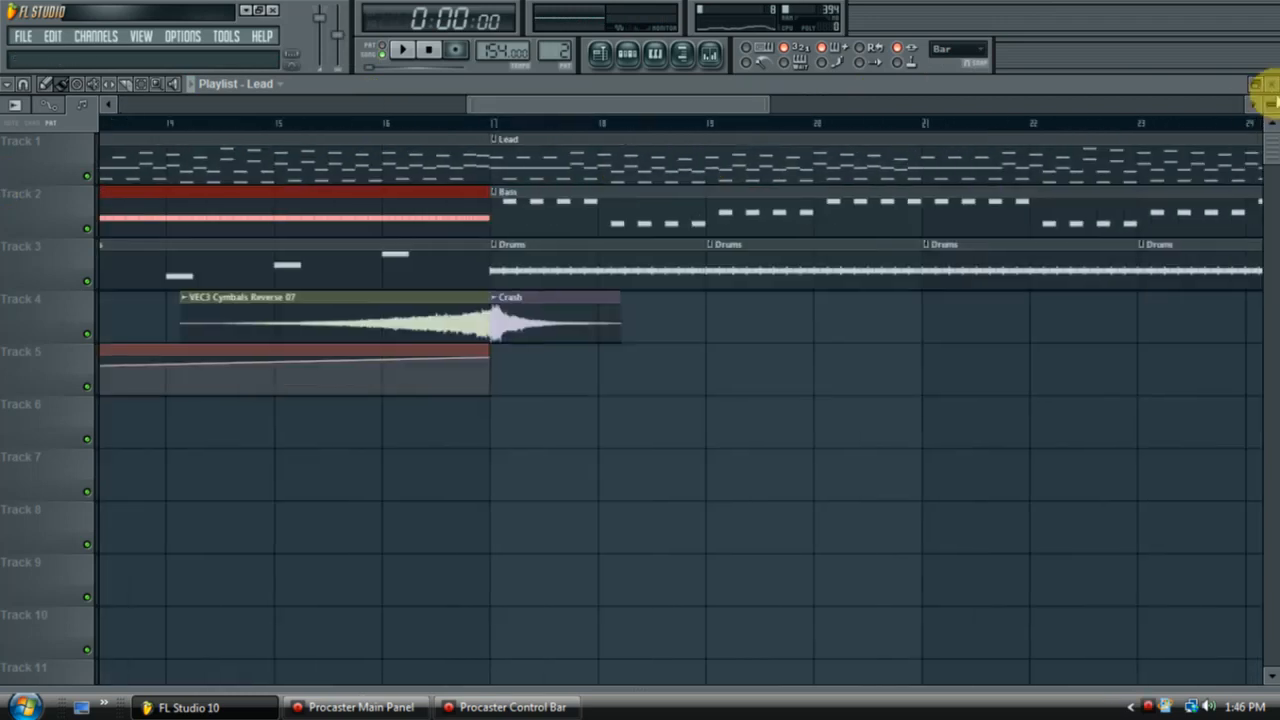
{"action": "left_click", "coordinate": [1268, 86]}
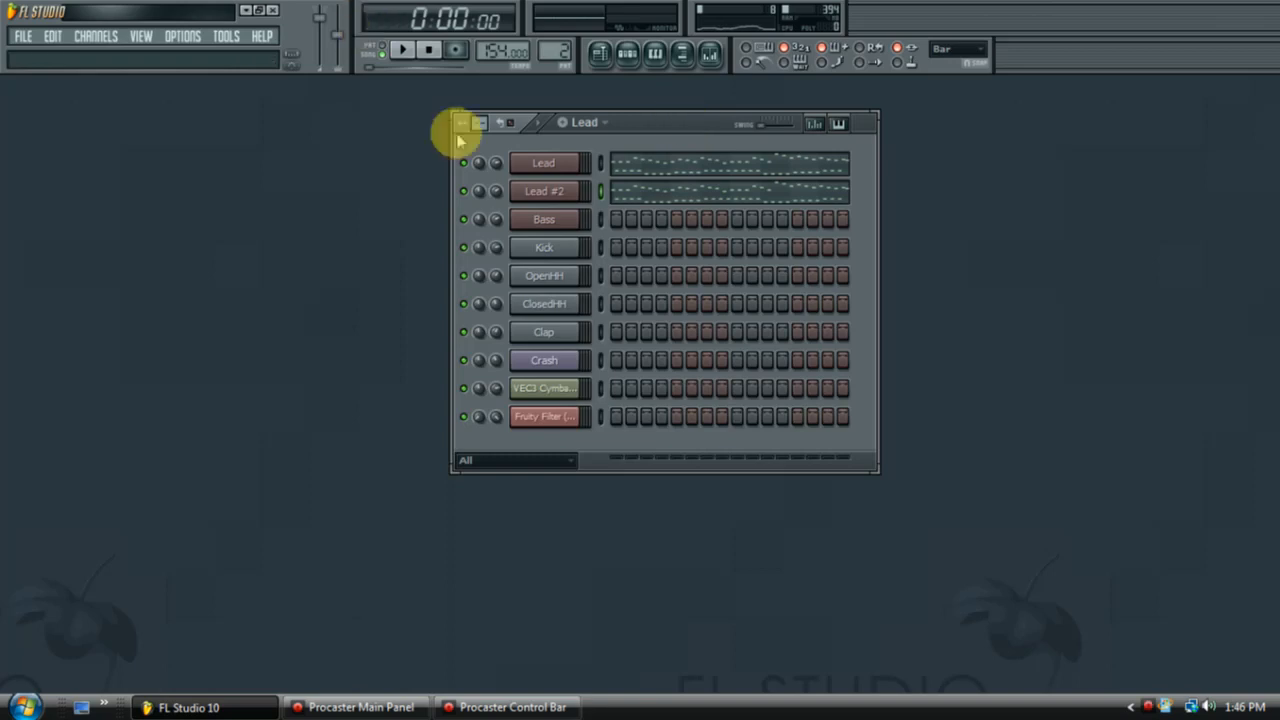
{"action": "left_click_drag", "start_coordinate": [643, 120], "coordinate": [571, 253]}
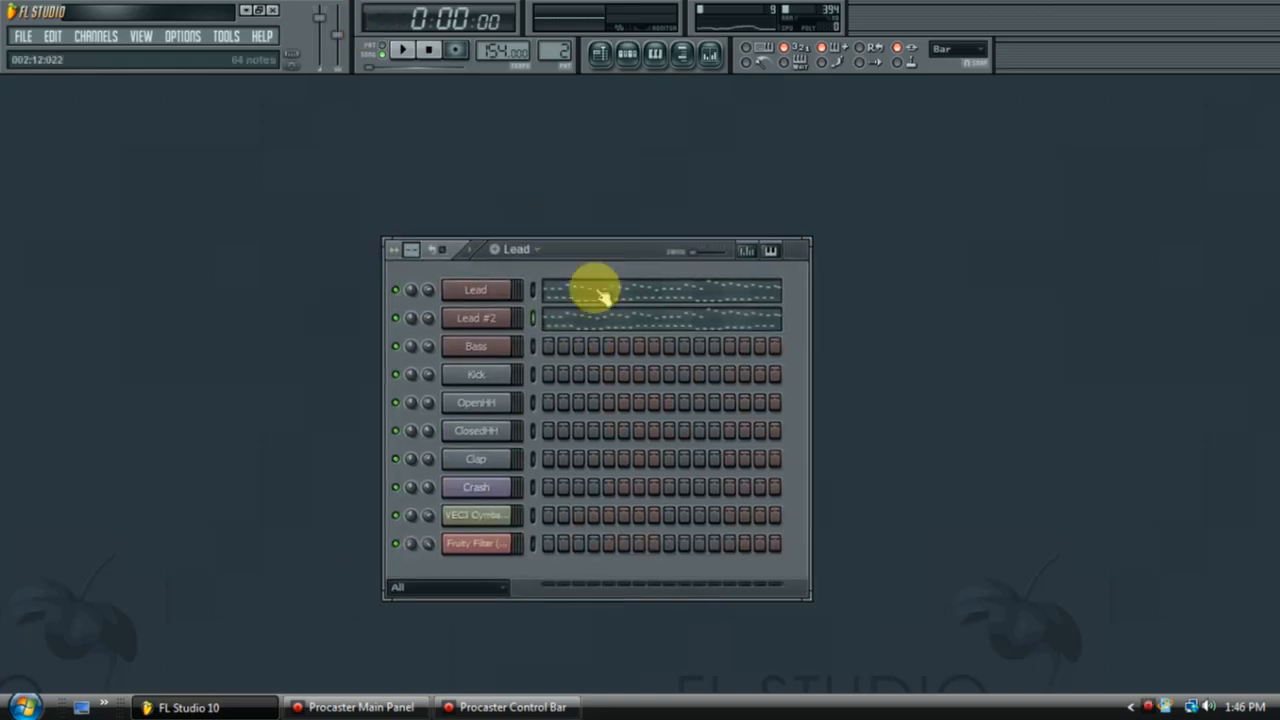